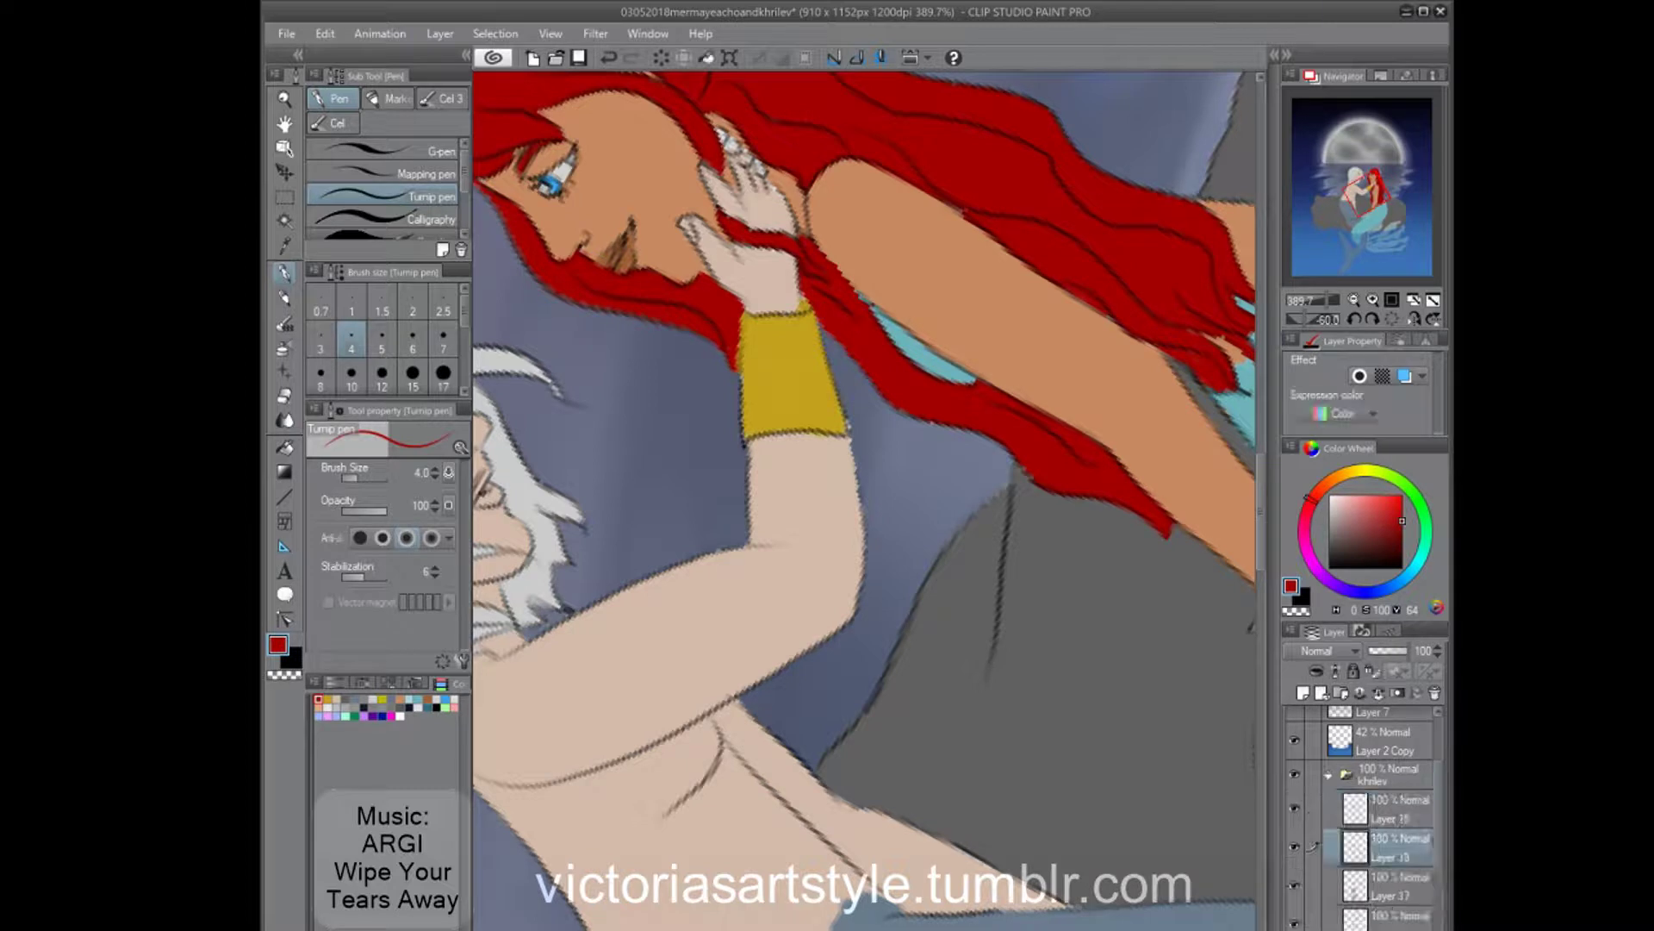
Touch up the edge of the merman's blue-grey tail on Layer 17 with the Turnip pen in the tail's own colour.
scroll(728, 316, down, 3)
scroll(728, 316, up, 4)
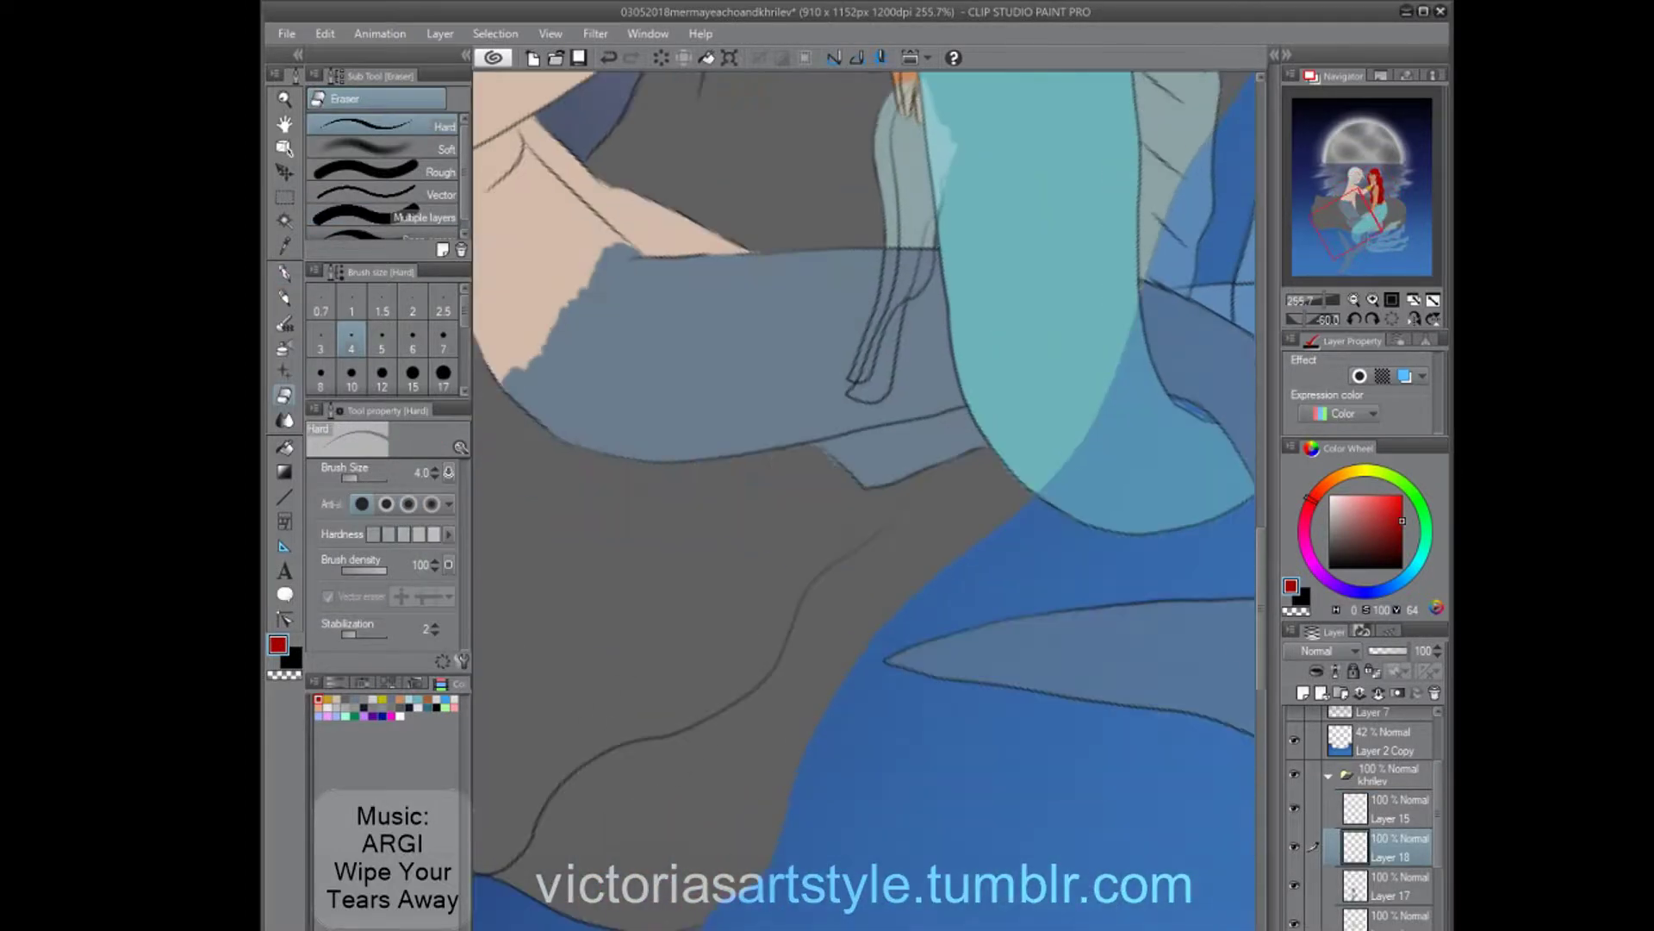
key(alt+[)
scroll(846, 468, down, 3)
key(p)
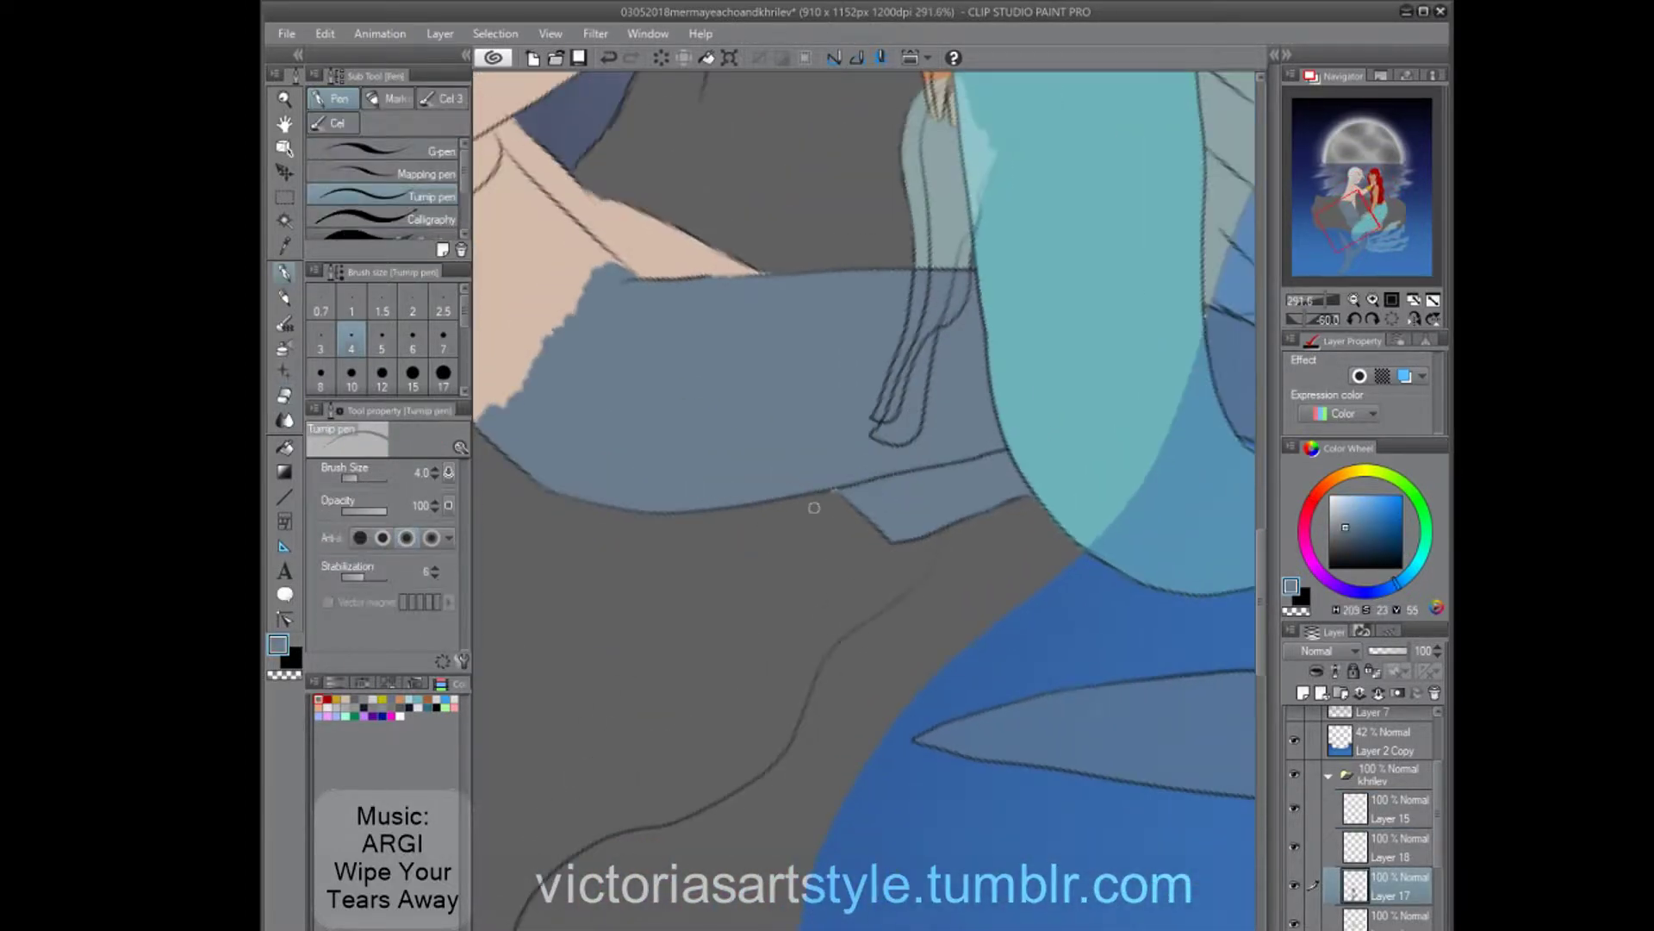
drag(1204, 338, 927, 274)
Clean up the outer edge of the mermaid's teal tail on Layer 12 with the Hard eraser and teal Turnip pen touch-ups.
key(alt+[)
key(alt+[)
key(alt+[)
key(alt+[)
key(e)
scroll(767, 517, up, 2)
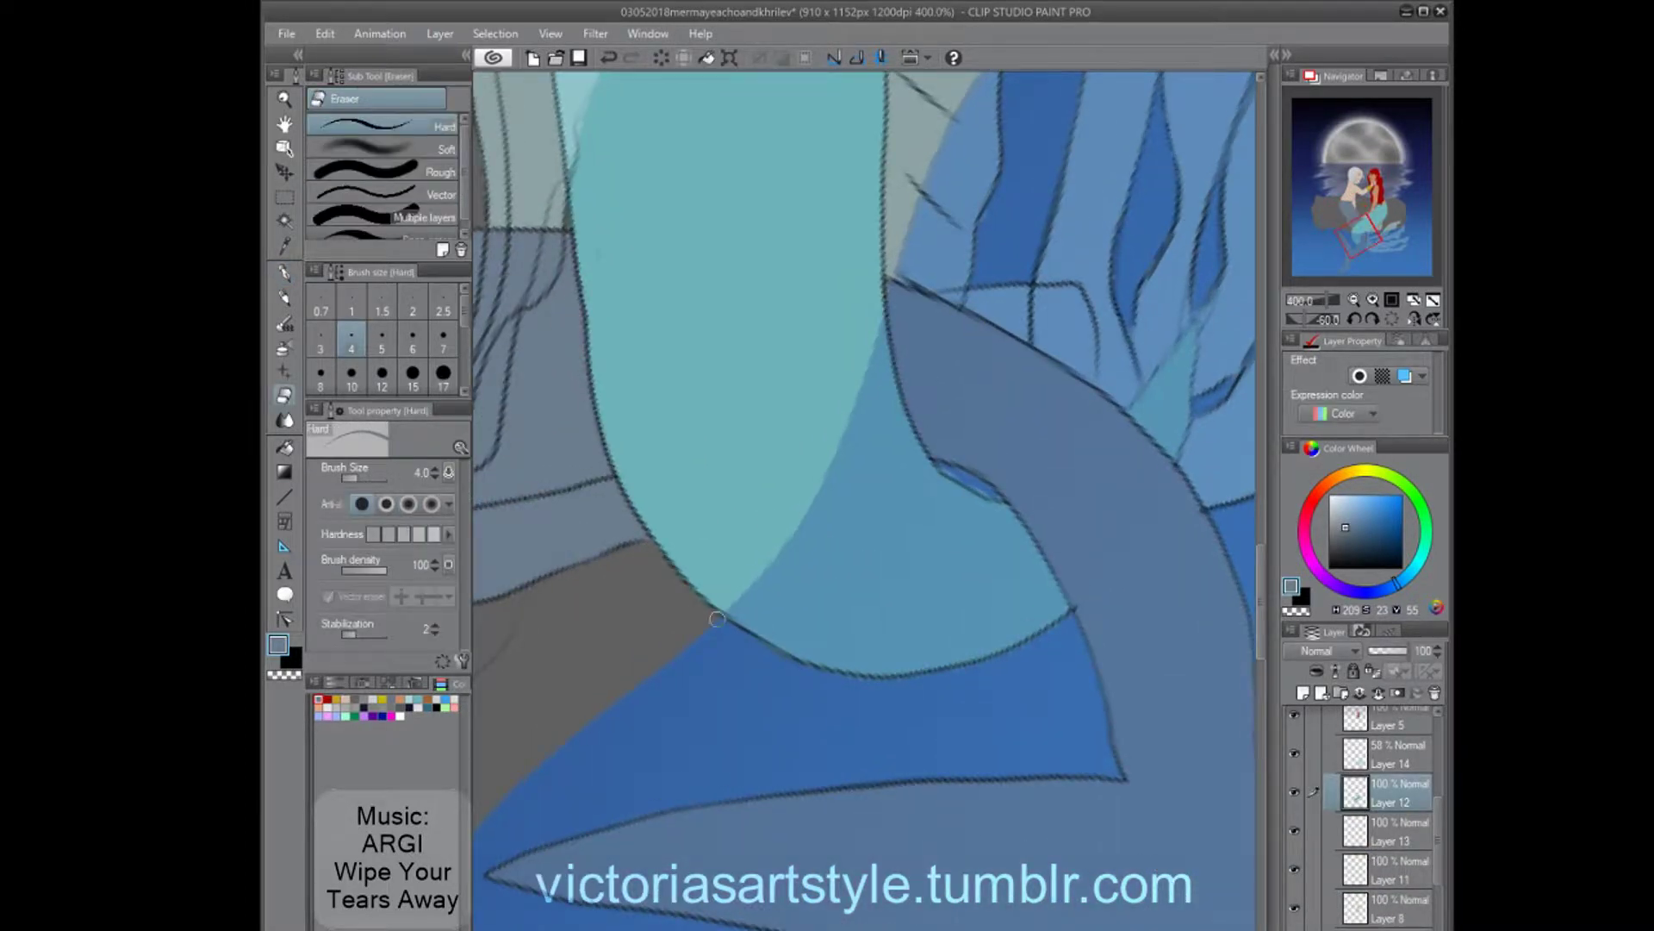
drag(953, 480, 879, 844)
drag(1025, 290, 1148, 307)
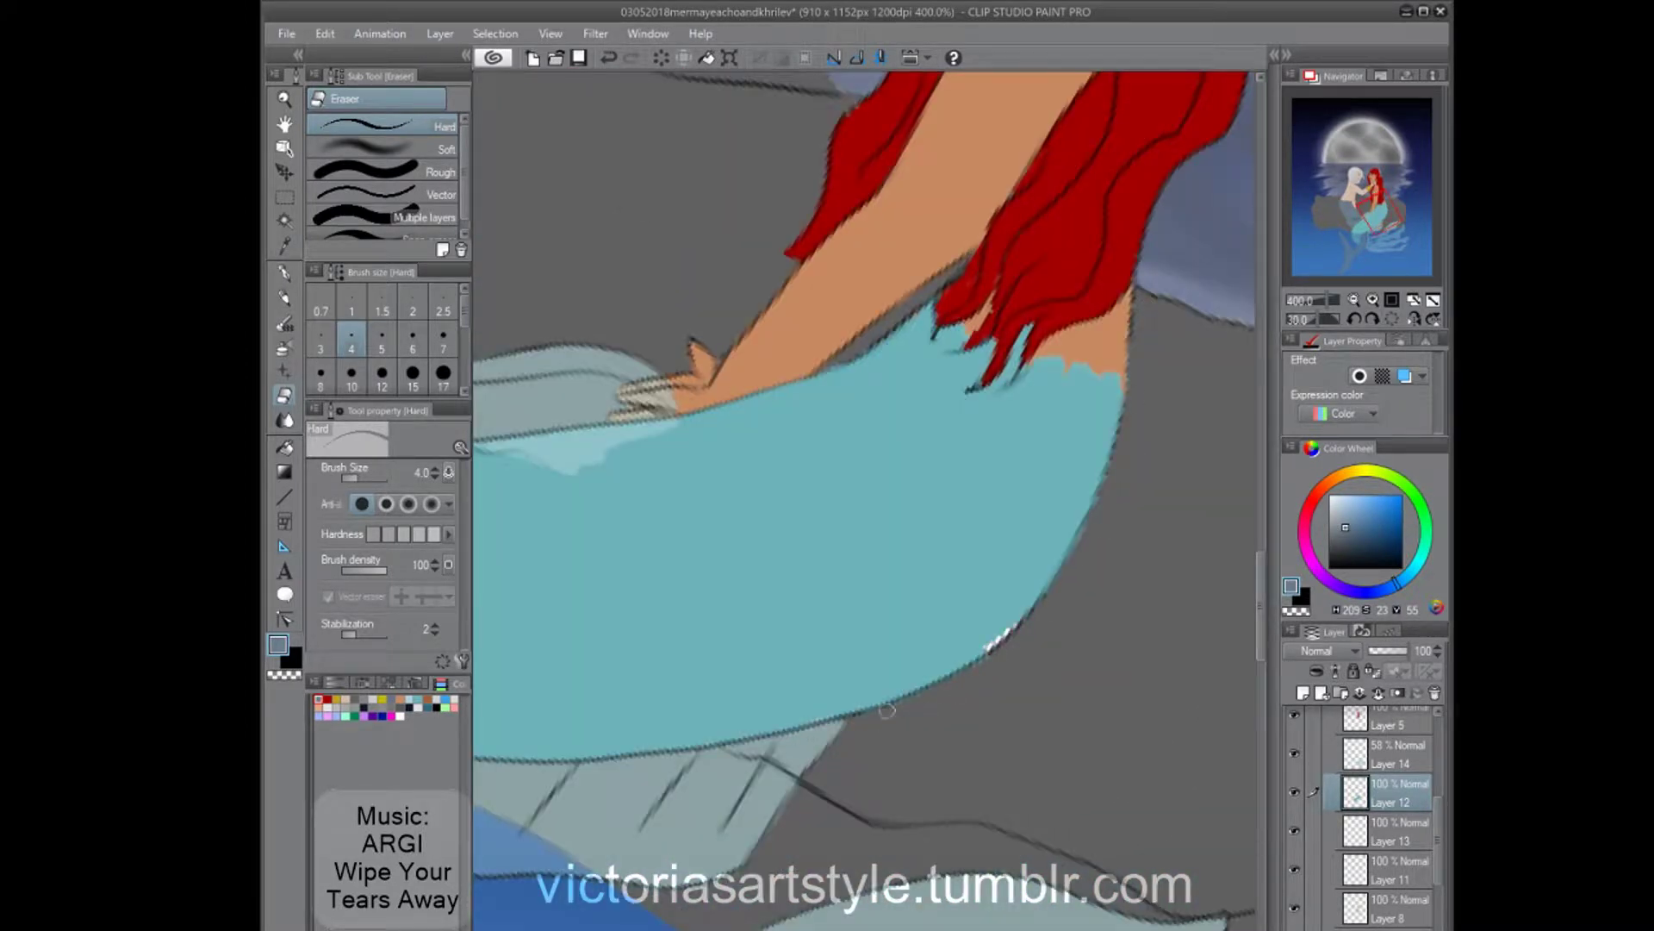
key(p)
alt+click(969, 618)
Select the sky and water background from Layer 2 and add a new layer above Layer 2 Copy.
key(ctrl+0)
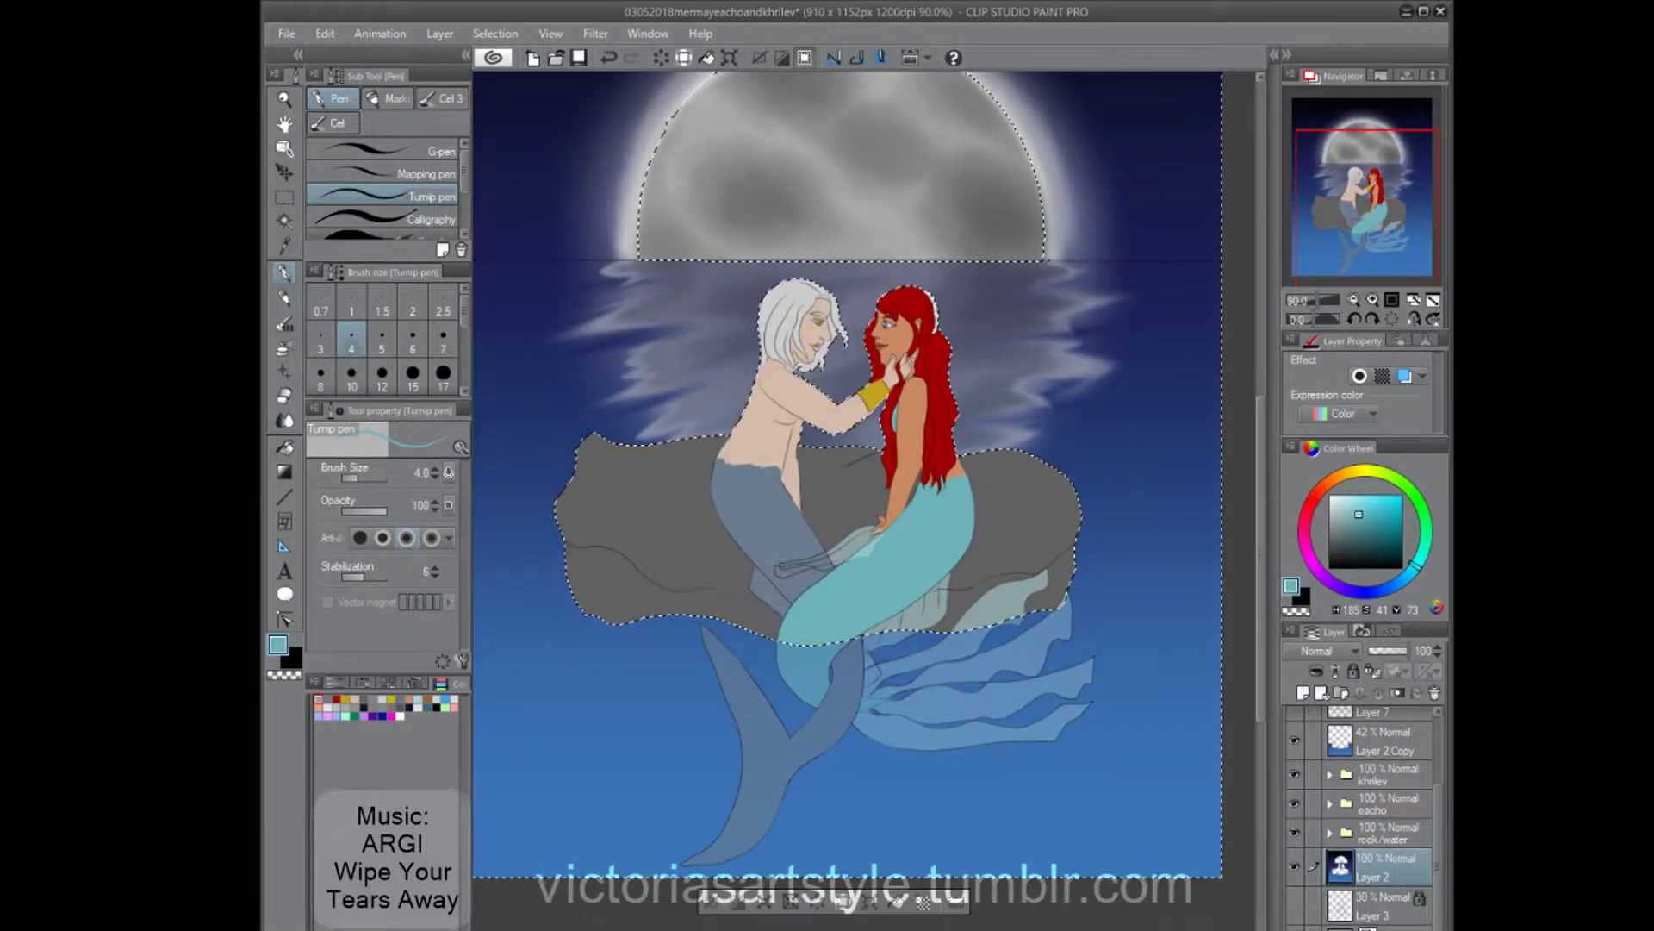
key(ctrl+shift+n)
scroll(860, 633, down, 2)
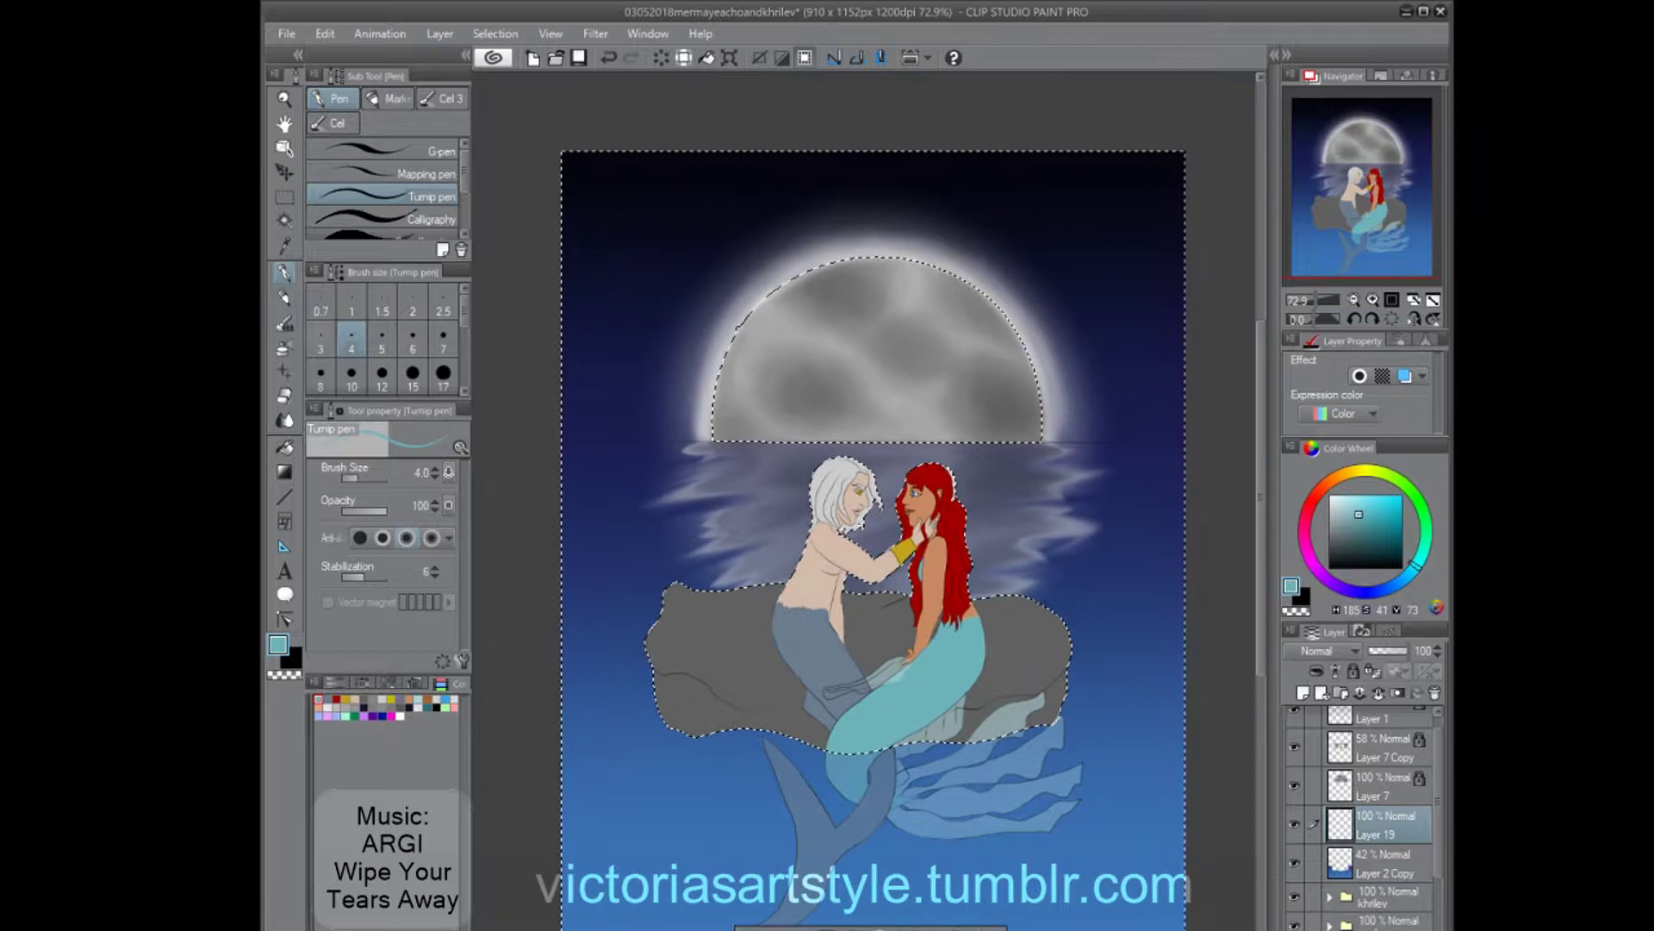
Choose the starsplatter2 brush with white as the drawing colour.
key(b)
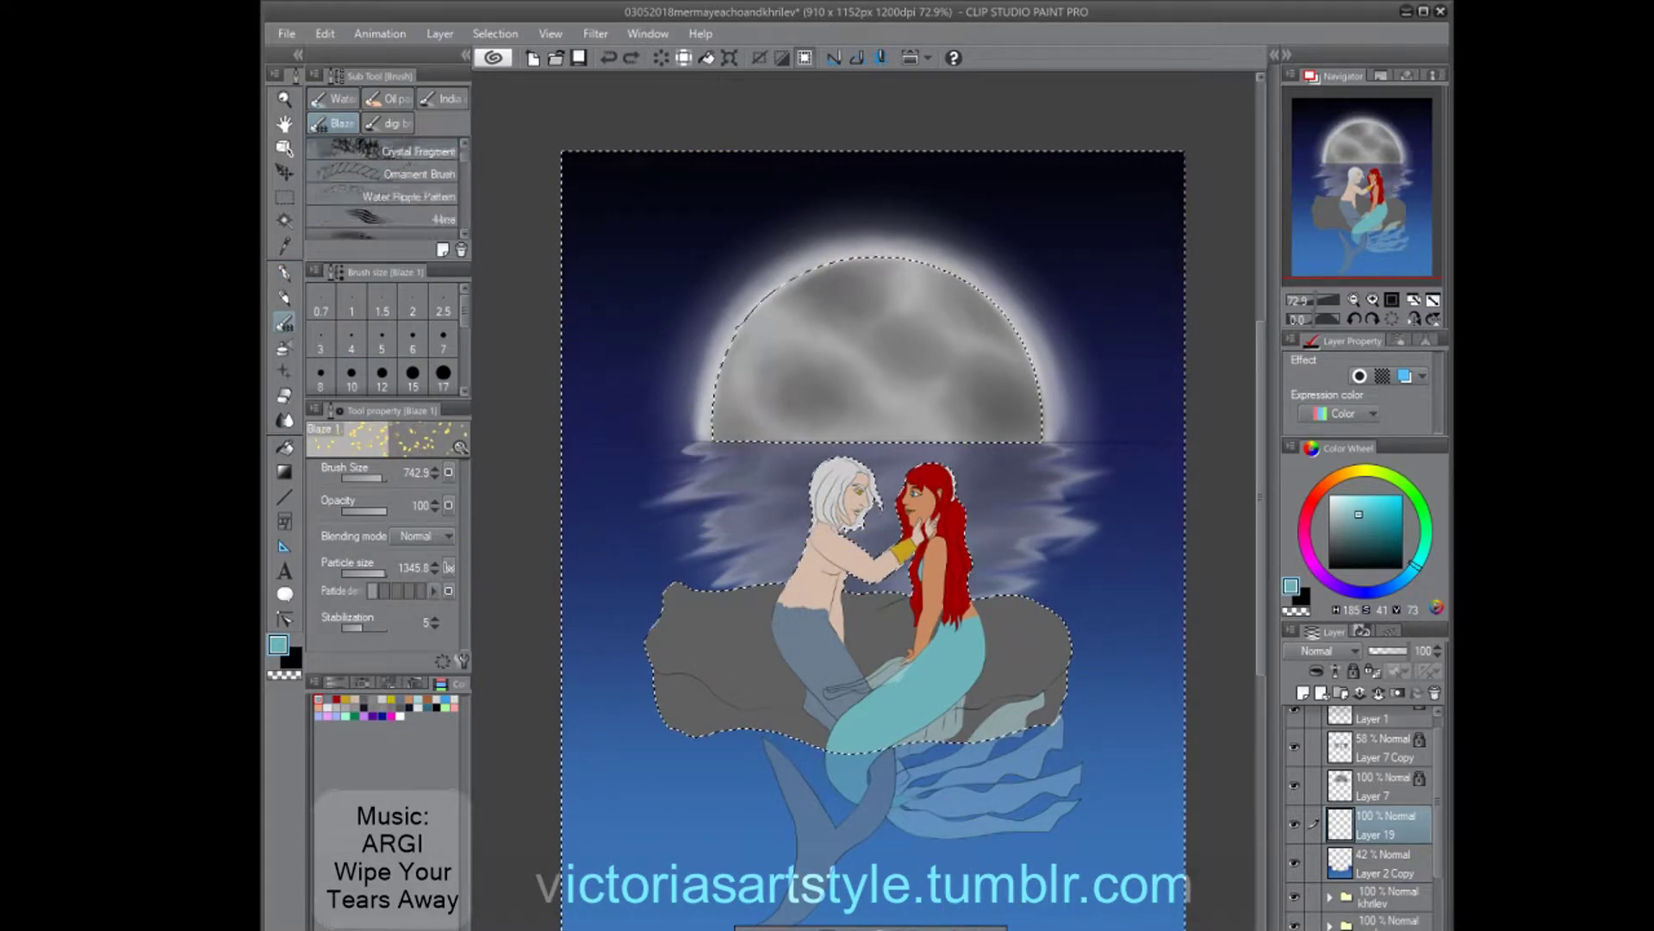
click(382, 219)
click(319, 700)
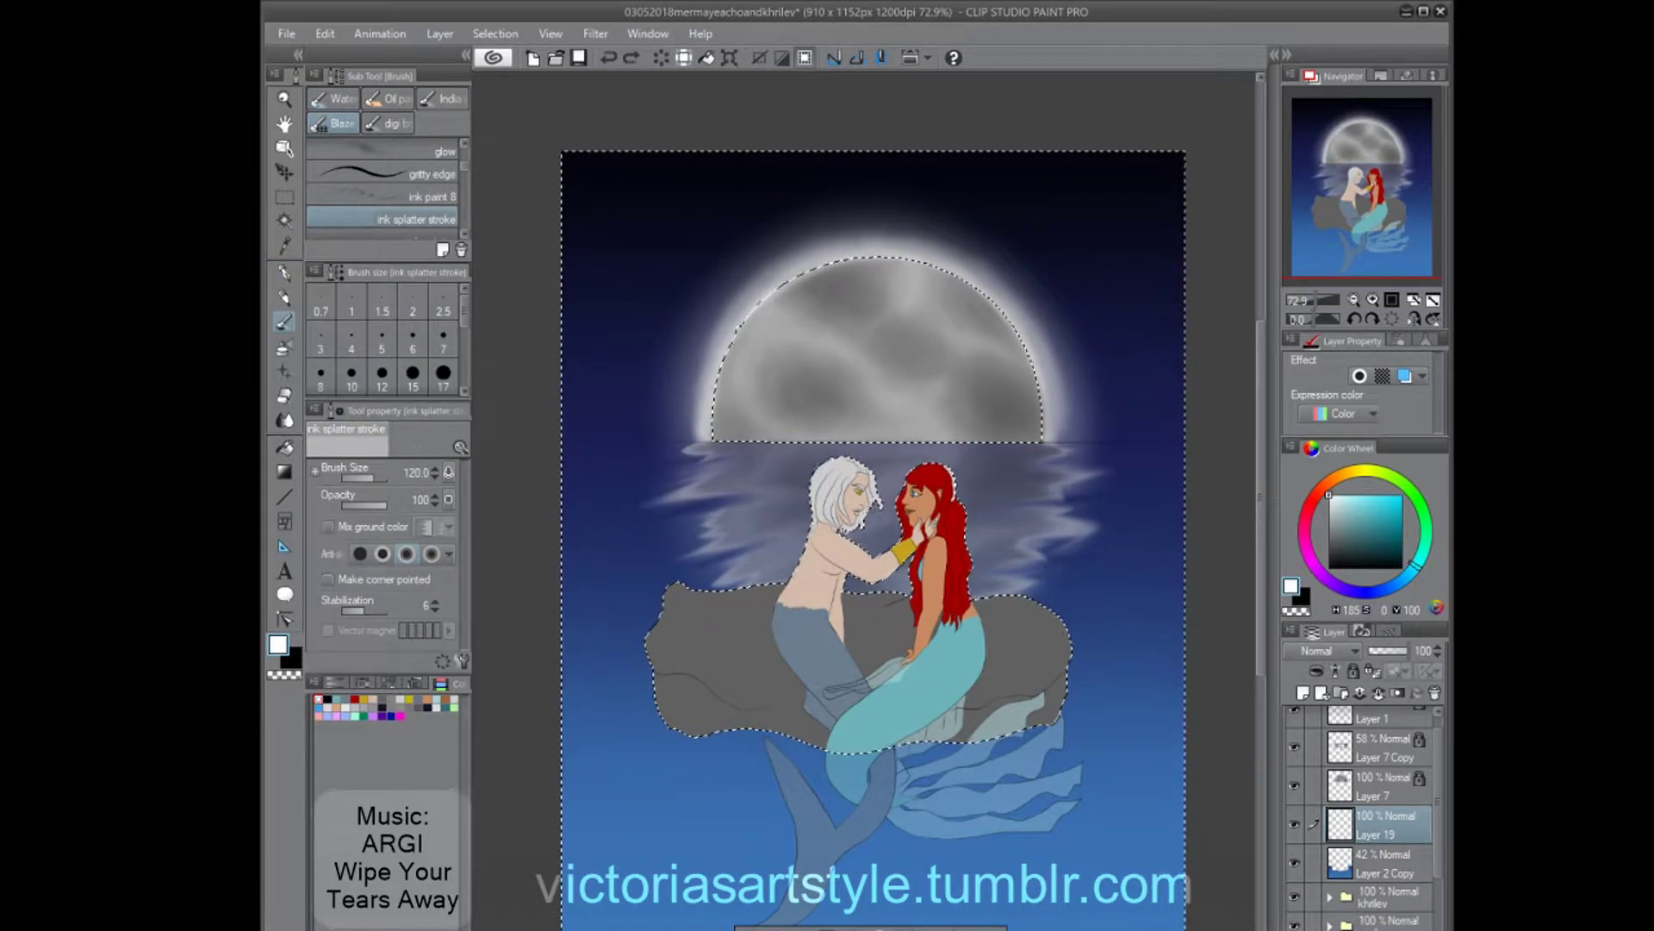
key(period)
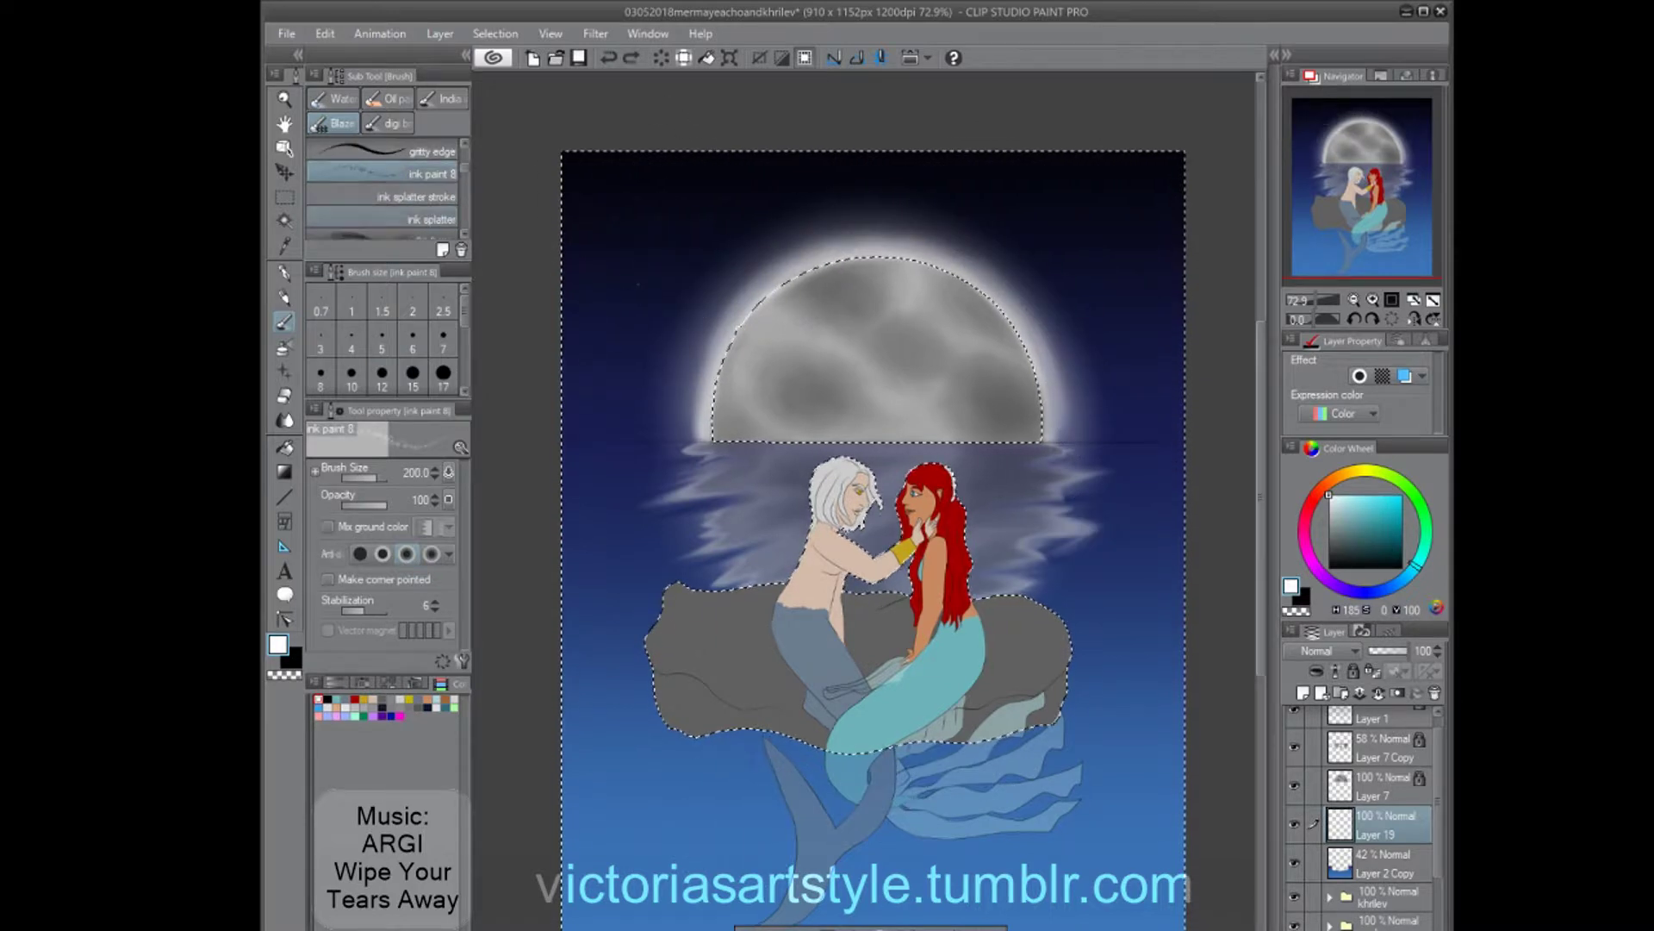
key(period)
key(period)
key(period)
key(period)
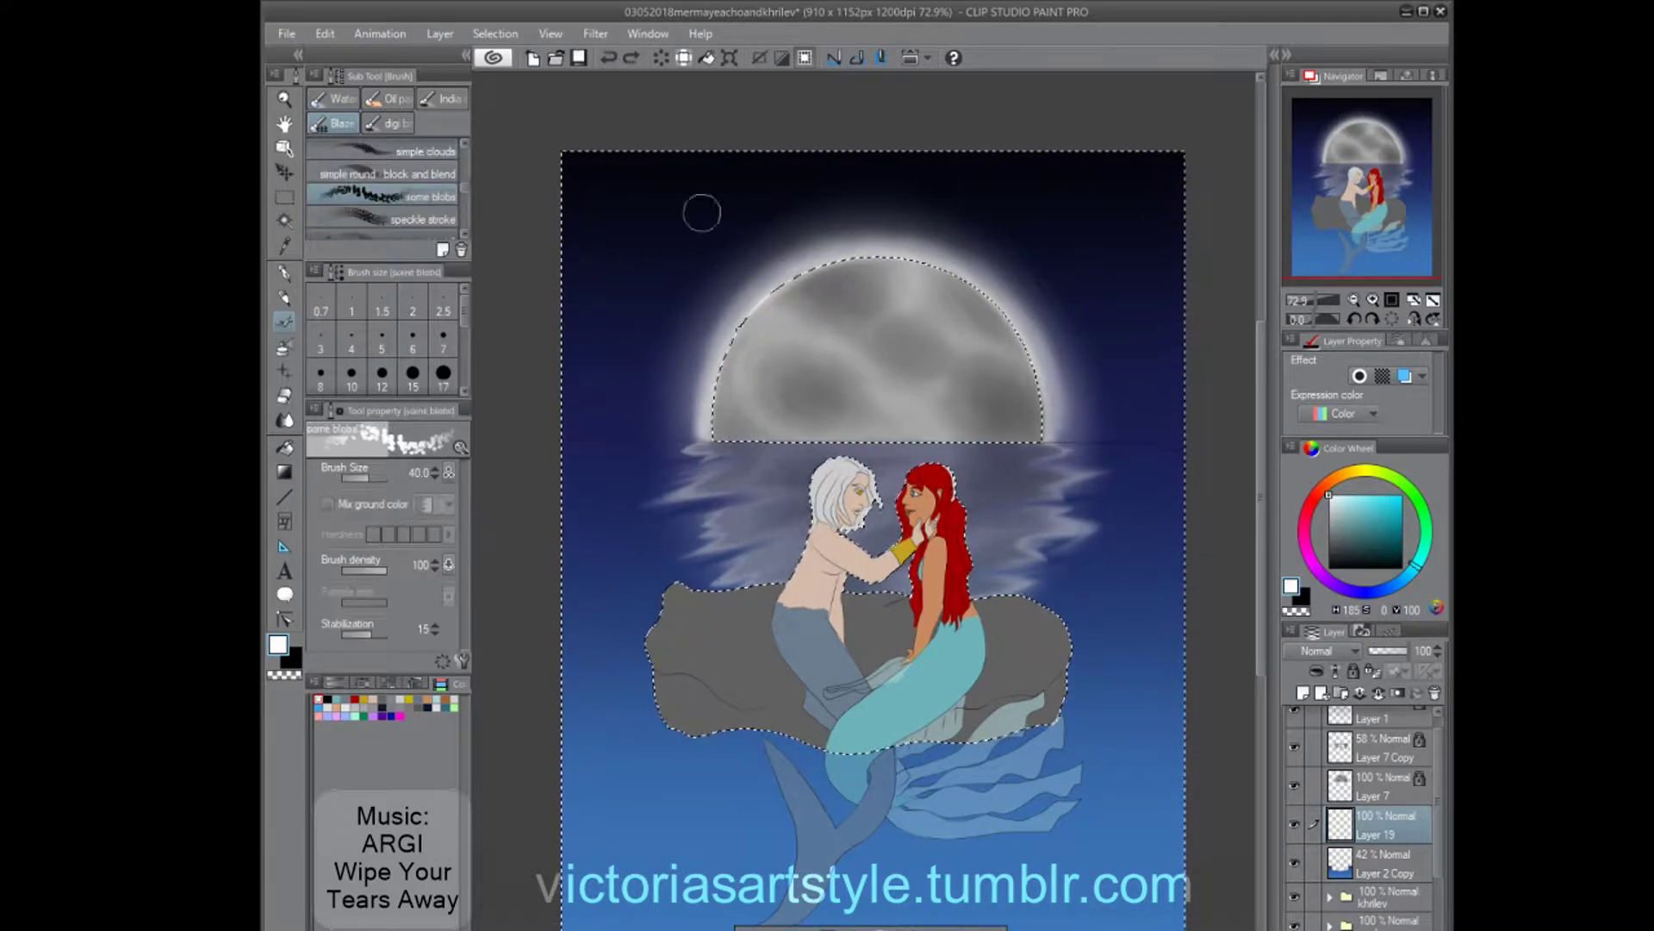
key(period)
key(period)
key(period)
drag(620, 242, 543, 400)
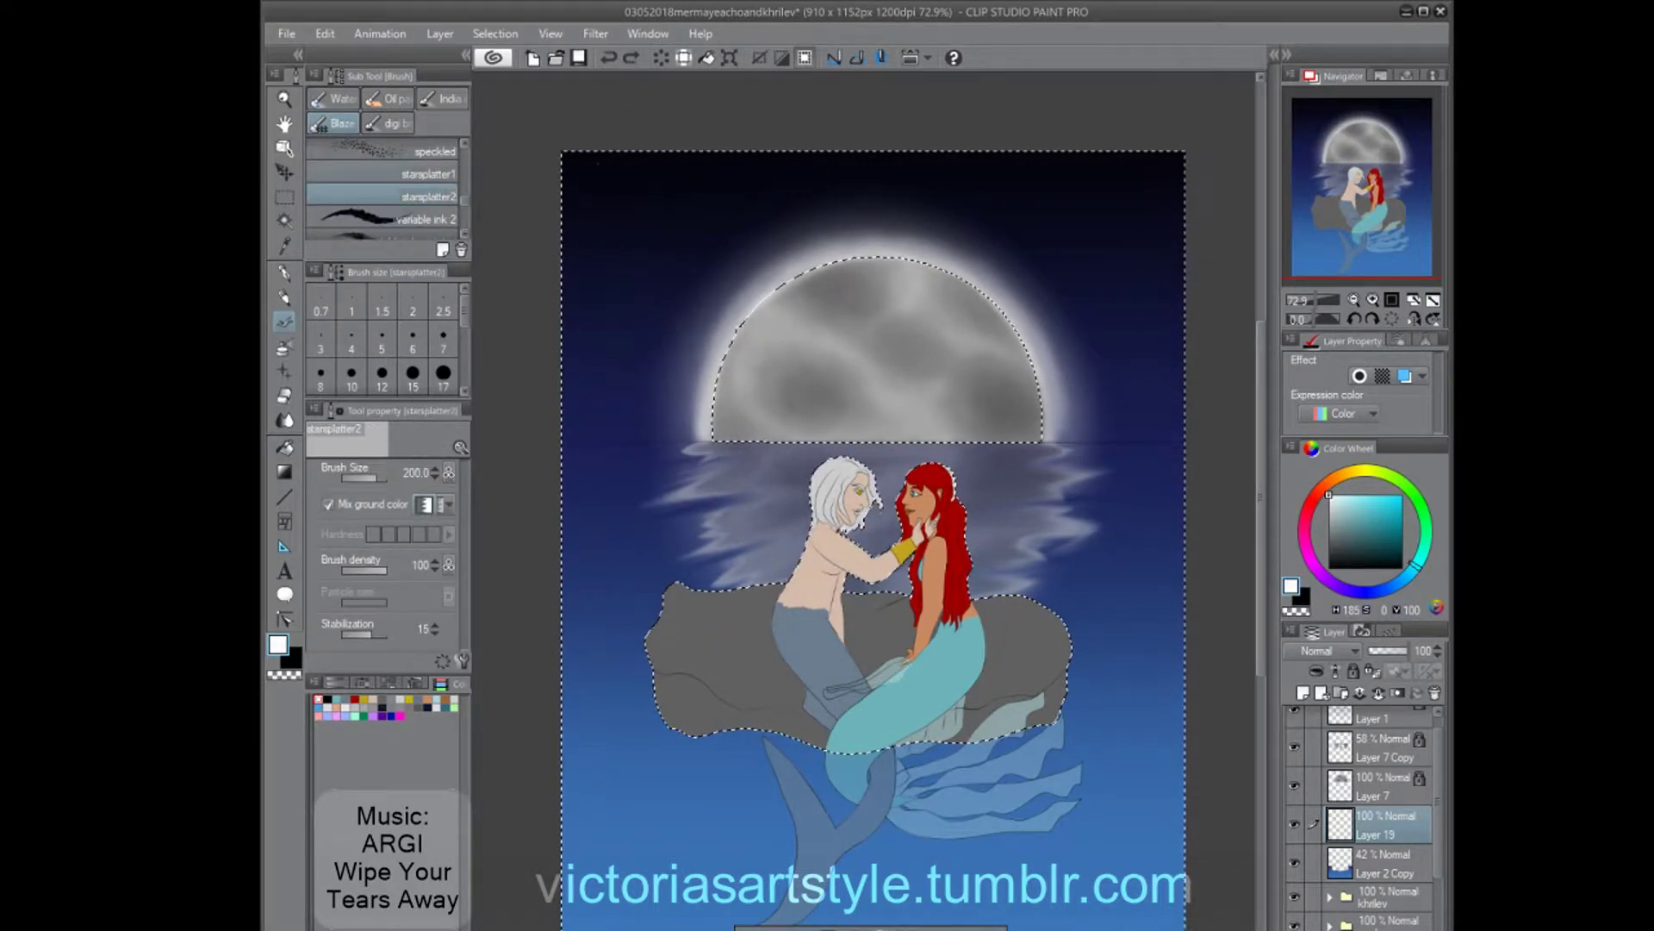
Splatter white stars across the night sky around the moon at brush size 100.
key(bracketleft)
key(bracketleft)
key(bracketleft)
key(bracketleft)
scroll(653, 270, up, 1)
scroll(1031, 236, up, 1)
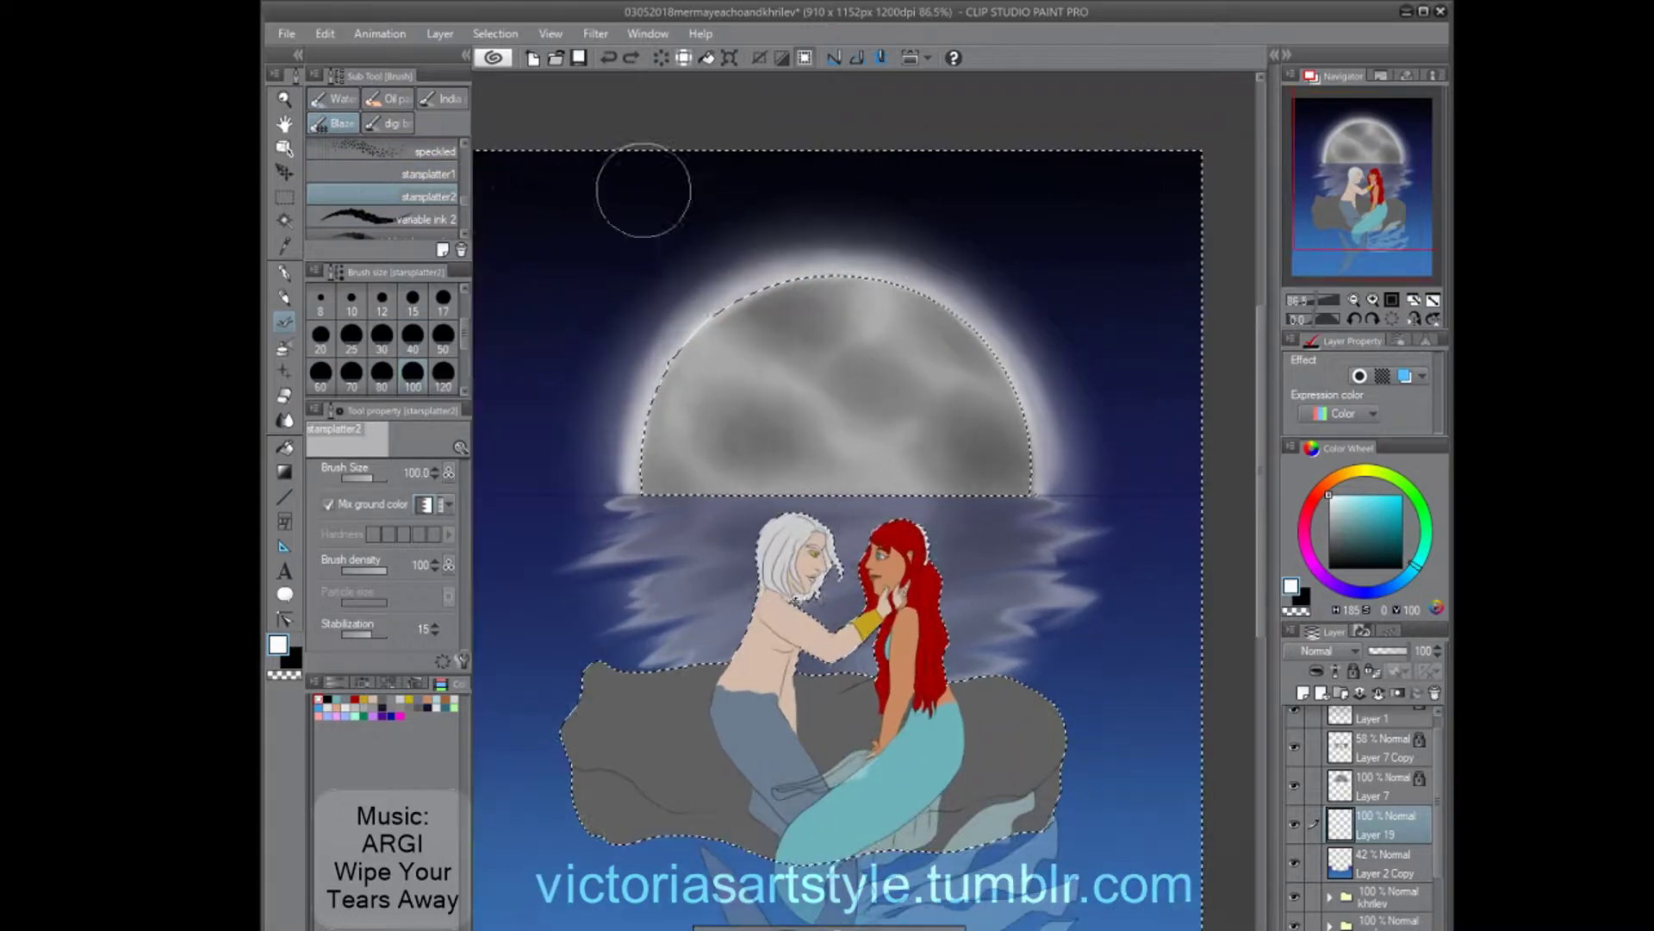
scroll(1007, 395, down, 2)
mouse_move(602, 218)
mouse_down()
mouse_move(1127, 432)
mouse_move(970, 231)
mouse_up()
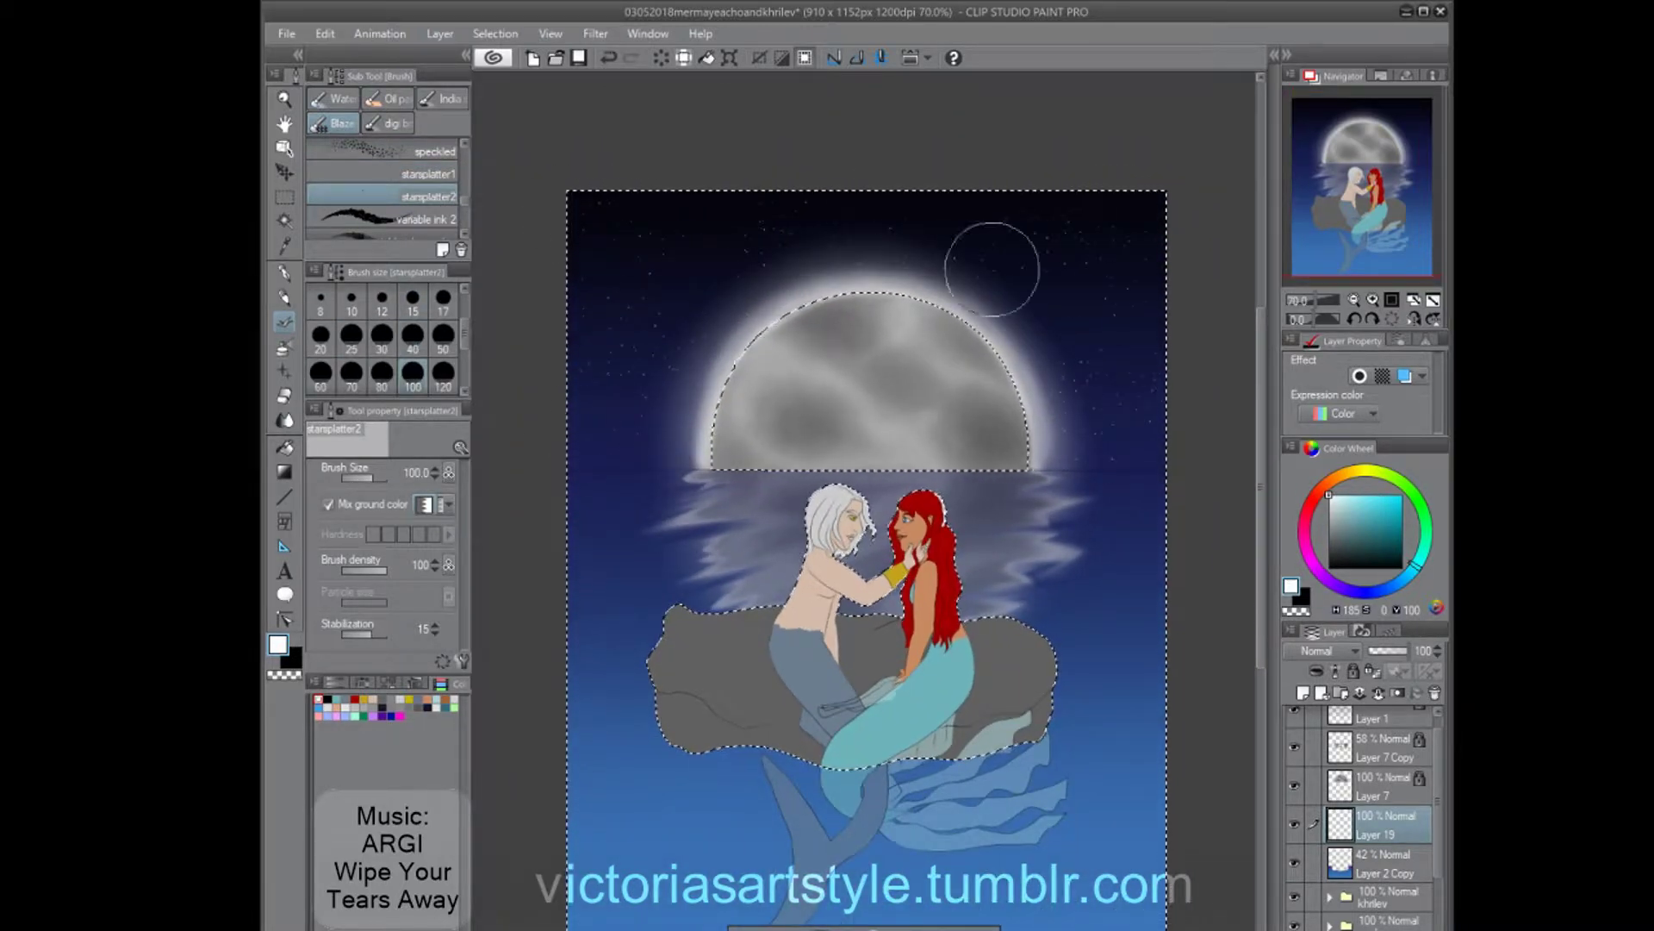
Duplicate the star layer, place the copy lower over the water, and clear the selection.
scroll(638, 448, down, 1)
key(ctrl+c)
key(ctrl+v)
key(ctrl+t)
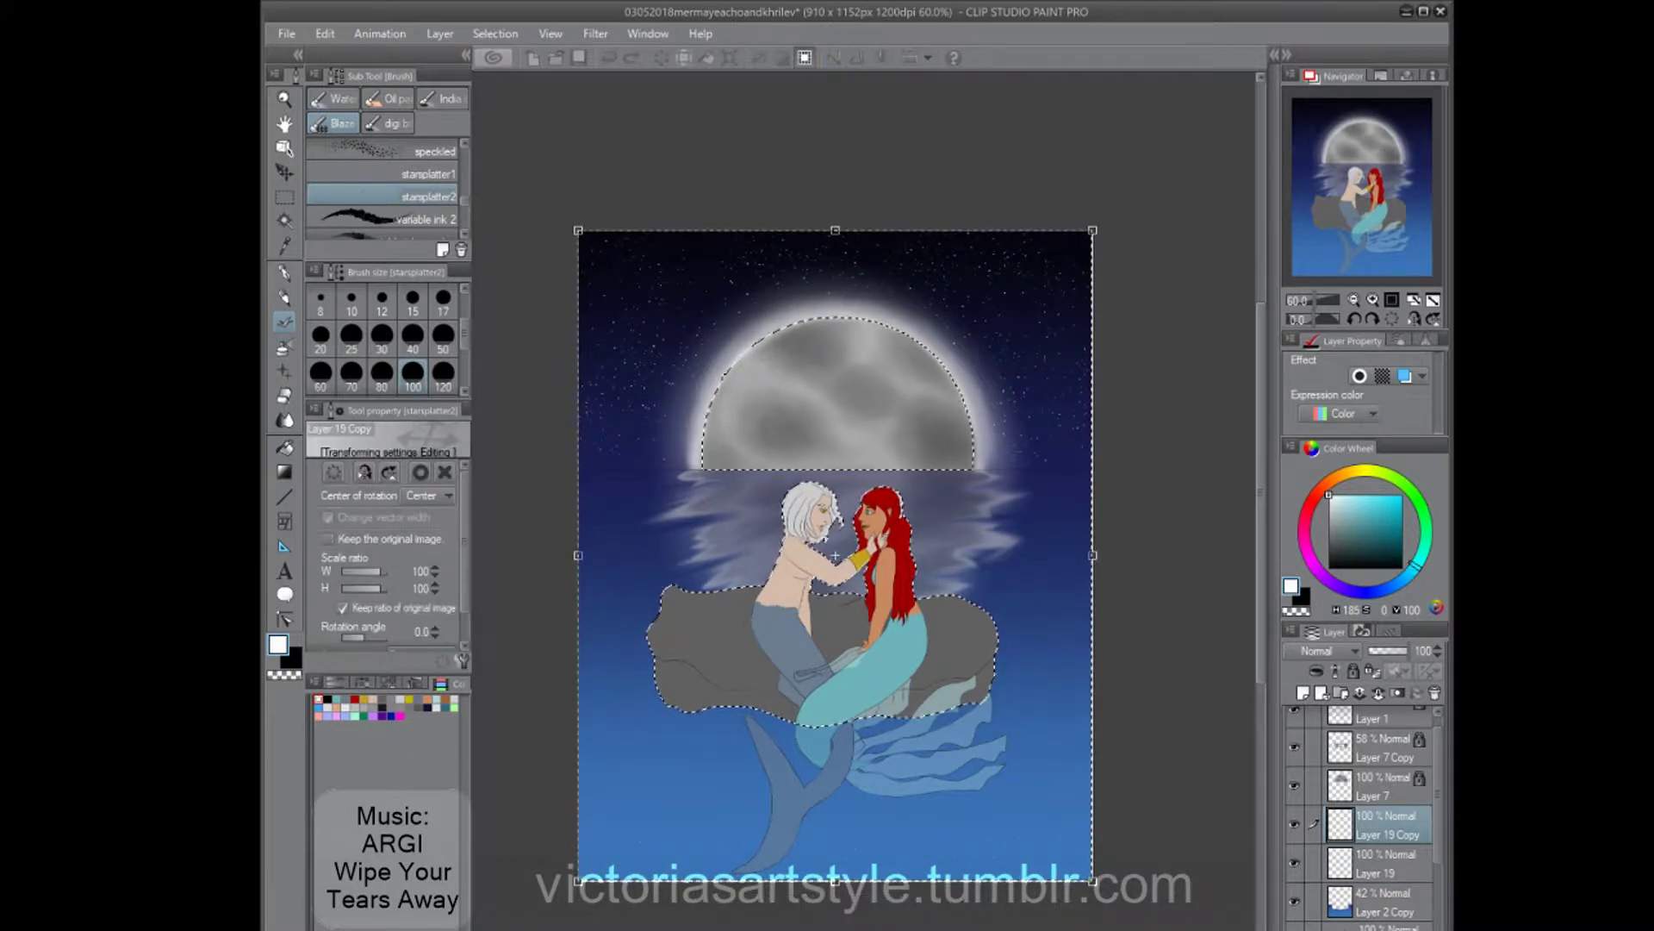
key(Return)
key(ctrl+d)
key(k)
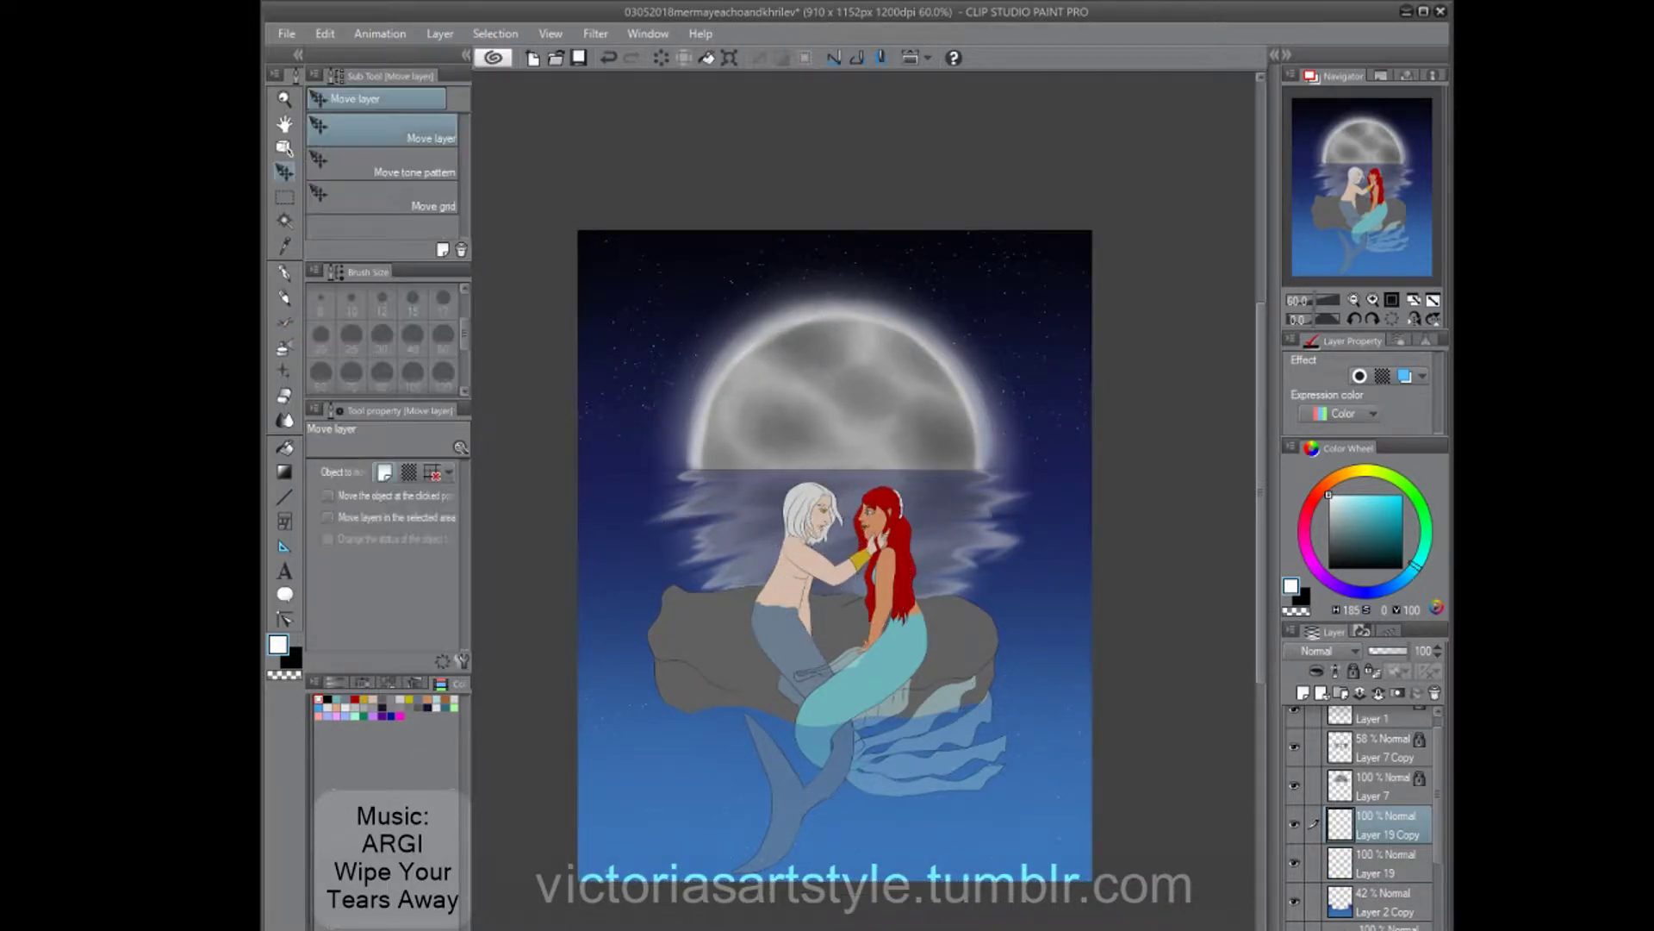
Remove the stars of Layer 19 Copy that cover the rock and the figures, using the rock's outline as selection.
scroll(834, 483, up, 3)
key(e)
click(1387, 905)
ctrl+click(1354, 905)
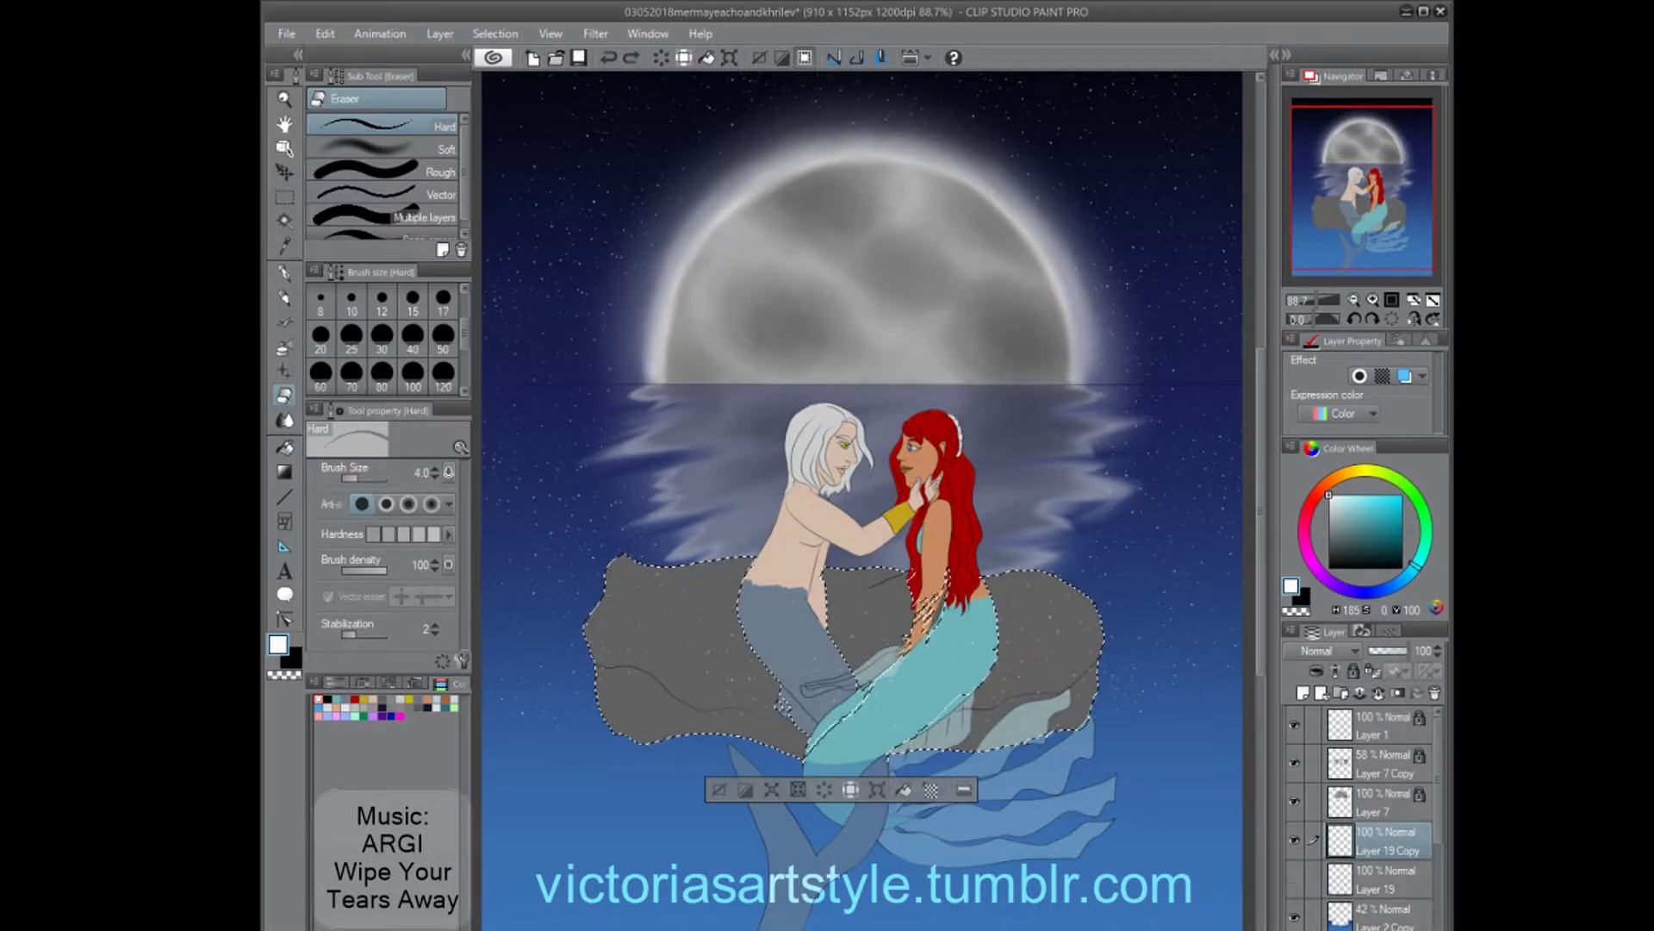
scroll(1370, 810, up, 1)
click(1388, 767)
scroll(1370, 810, down, 2)
scroll(909, 732, up, 3)
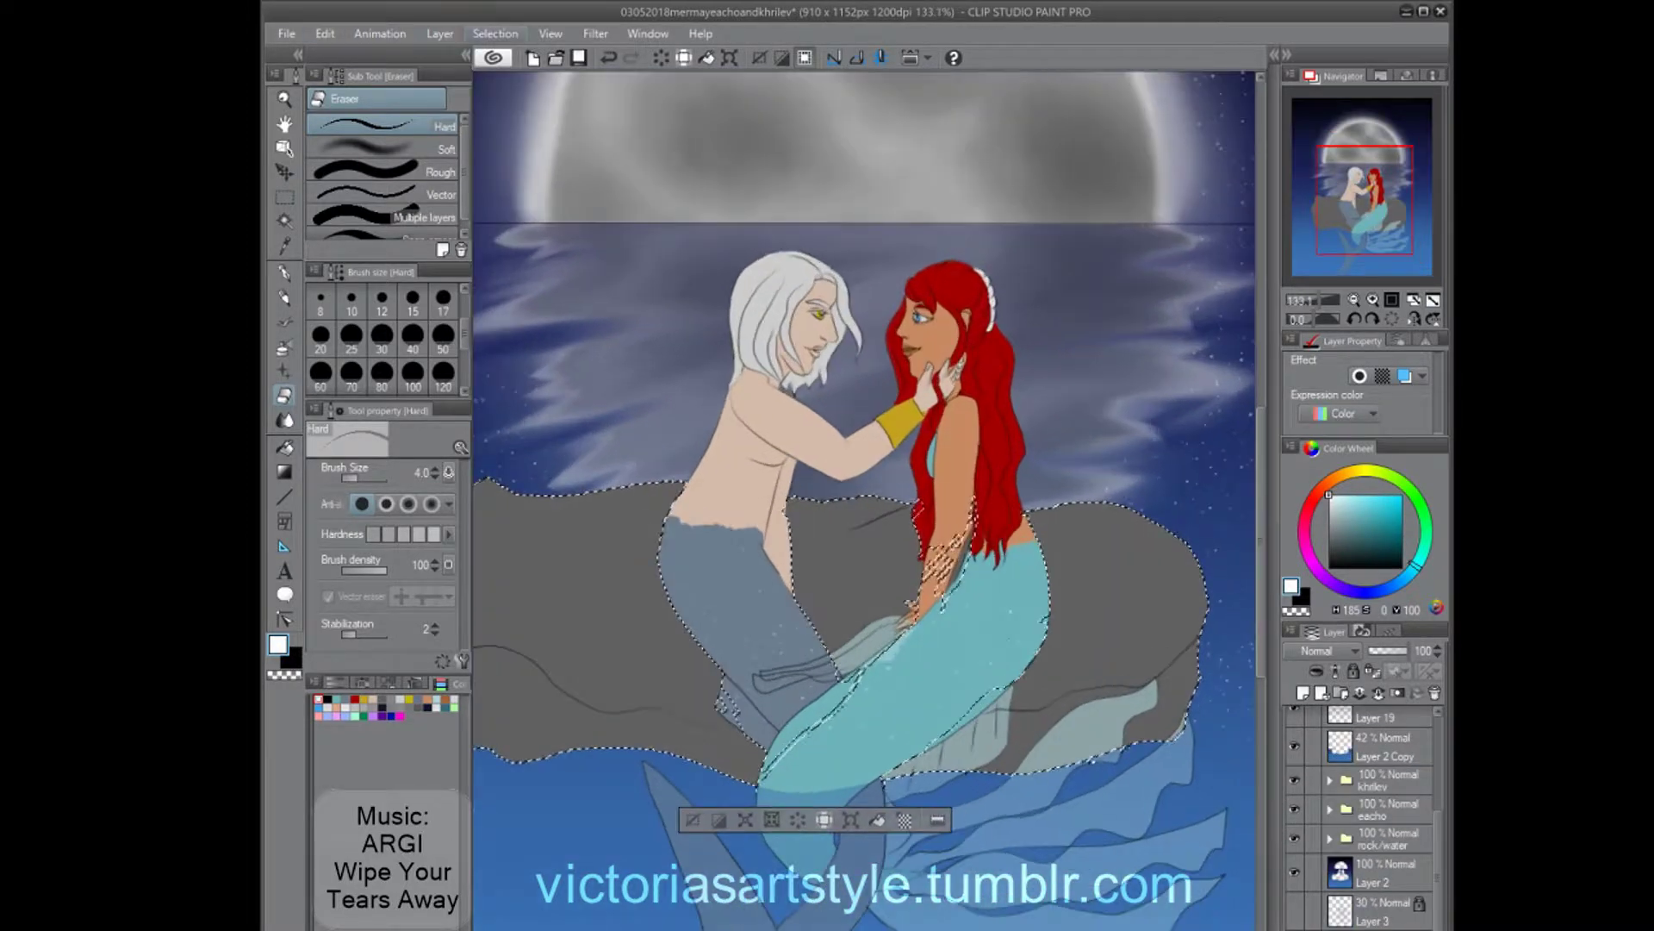
key(ctrl+d)
scroll(762, 739, down, 4)
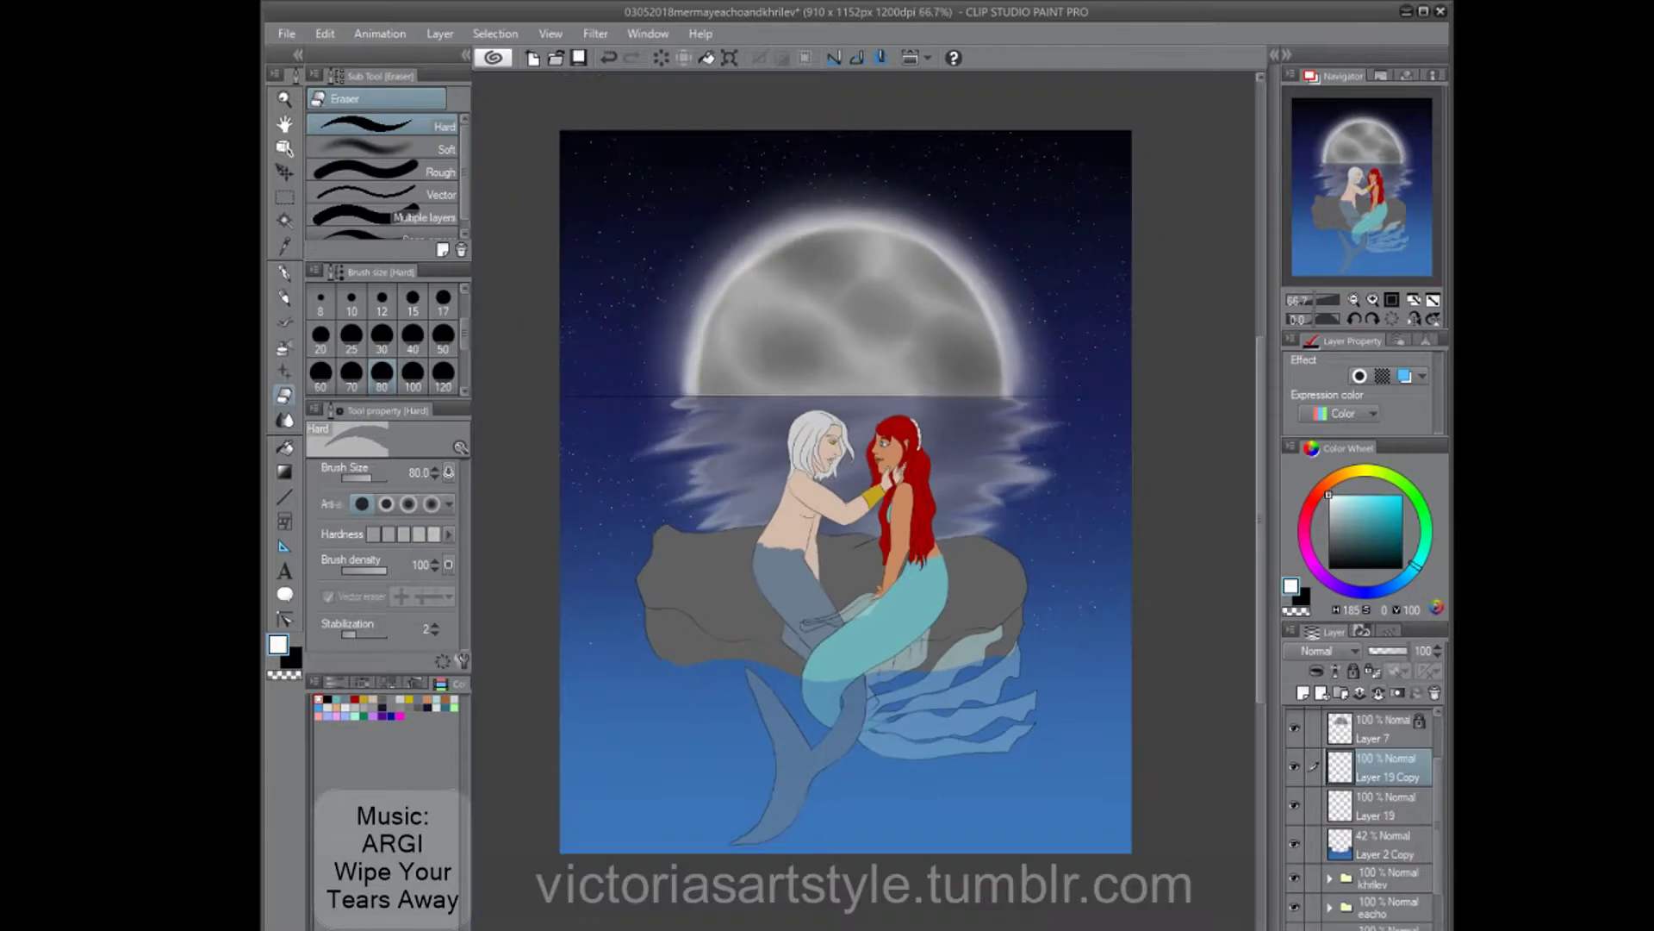
Merge the star layers into Layer 19 and splatter more white stars over the water beside the rock.
key(b)
drag(1072, 635, 1221, 857)
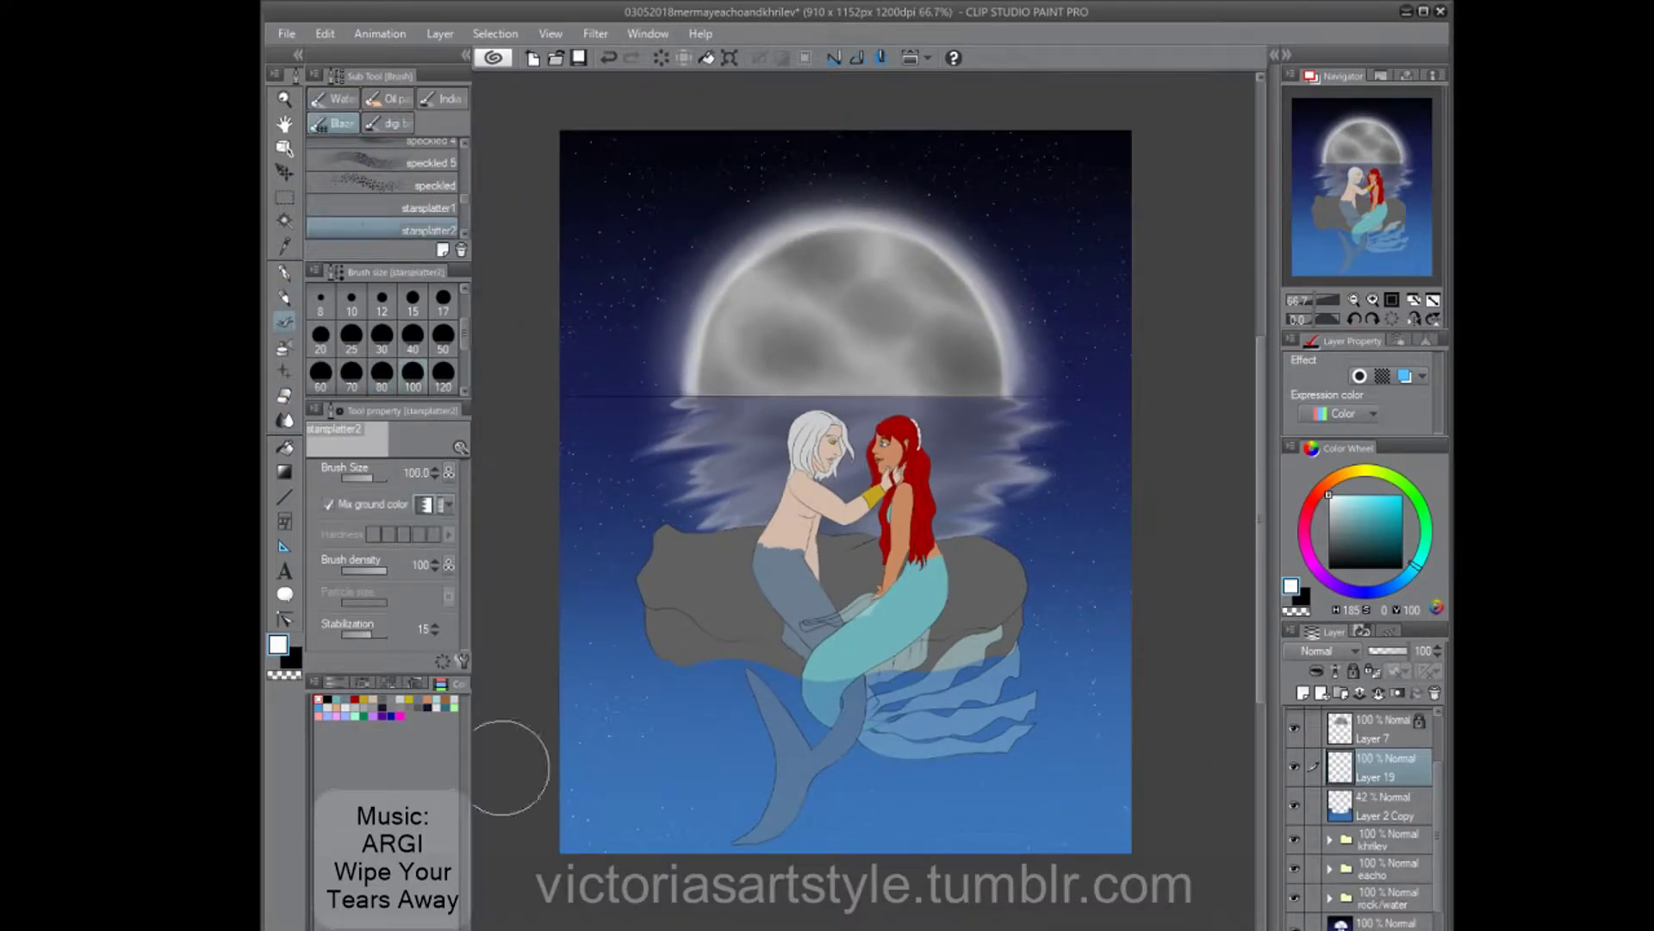
scroll(814, 420, up, 1)
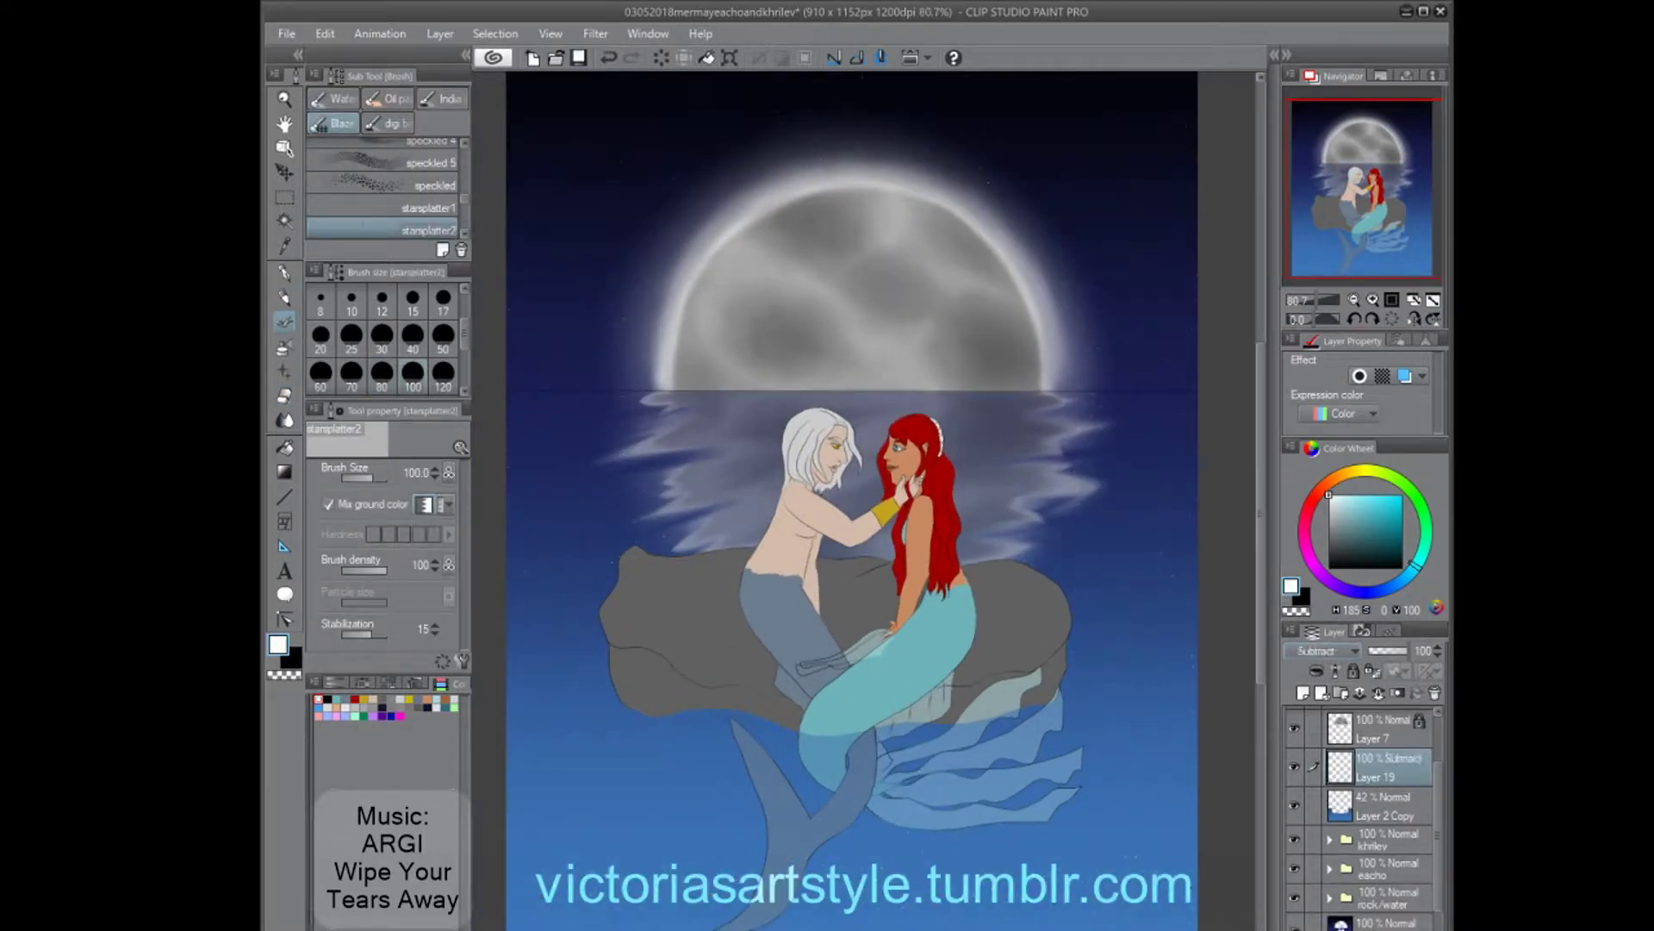
scroll(851, 465, down, 1)
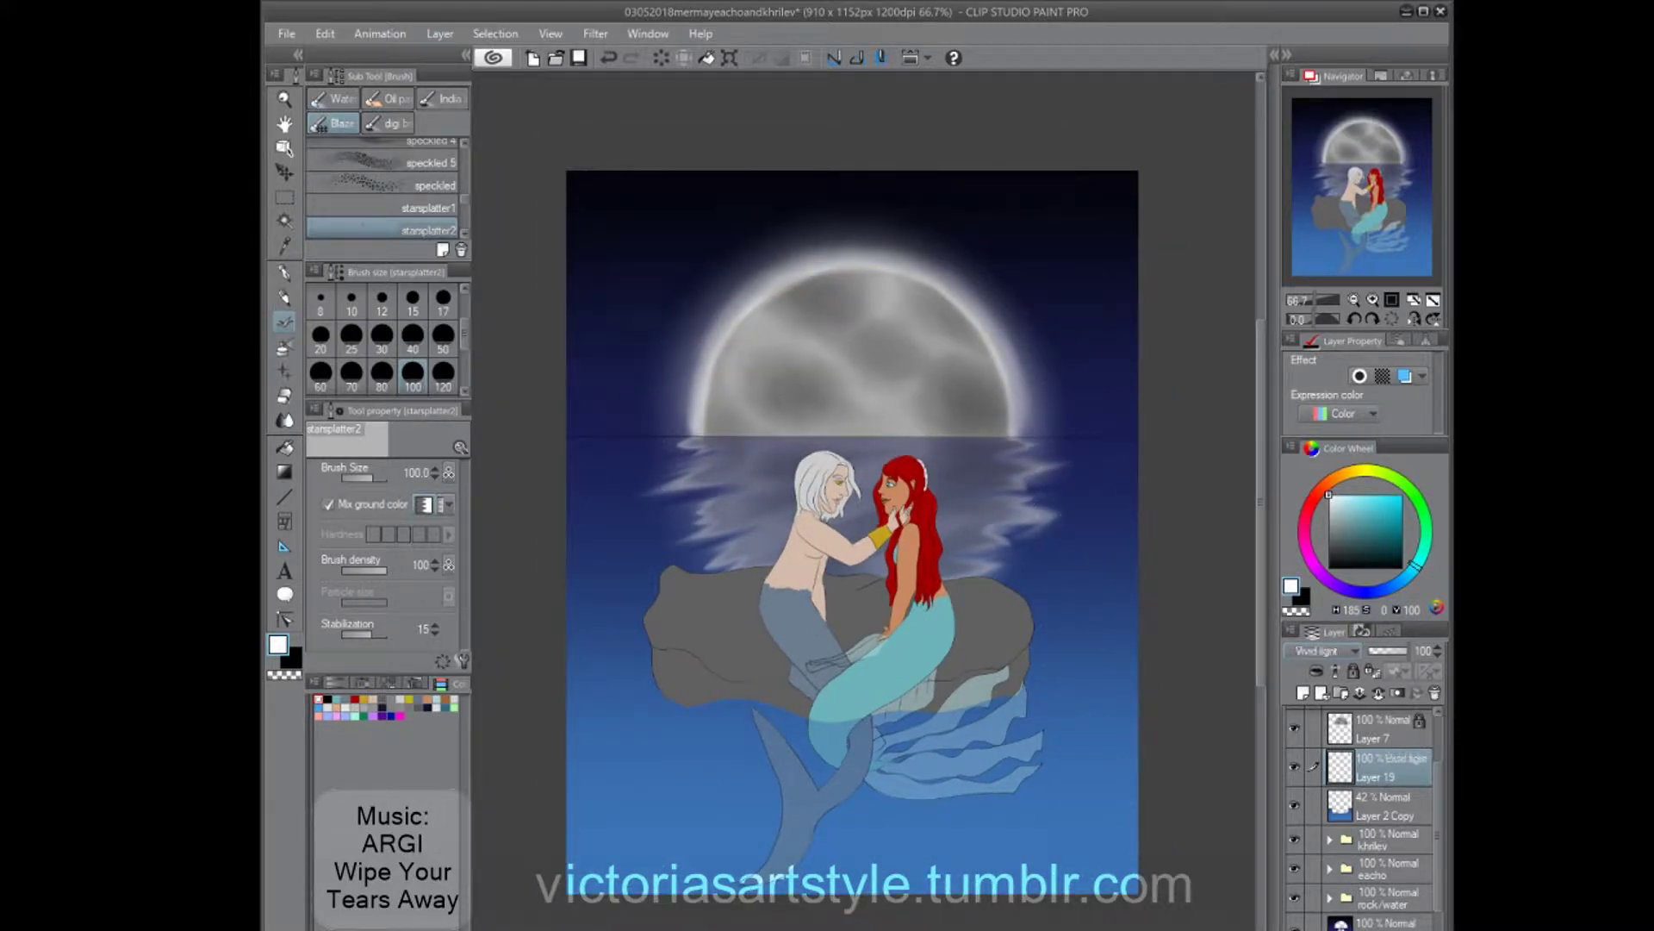
Set Layer 19's blending mode to Add (Glow) and intensify the stars by merging a pasted copy into it.
key(ctrl+a)
key(ctrl+c)
key(ctrl+v)
key(ctrl+e)
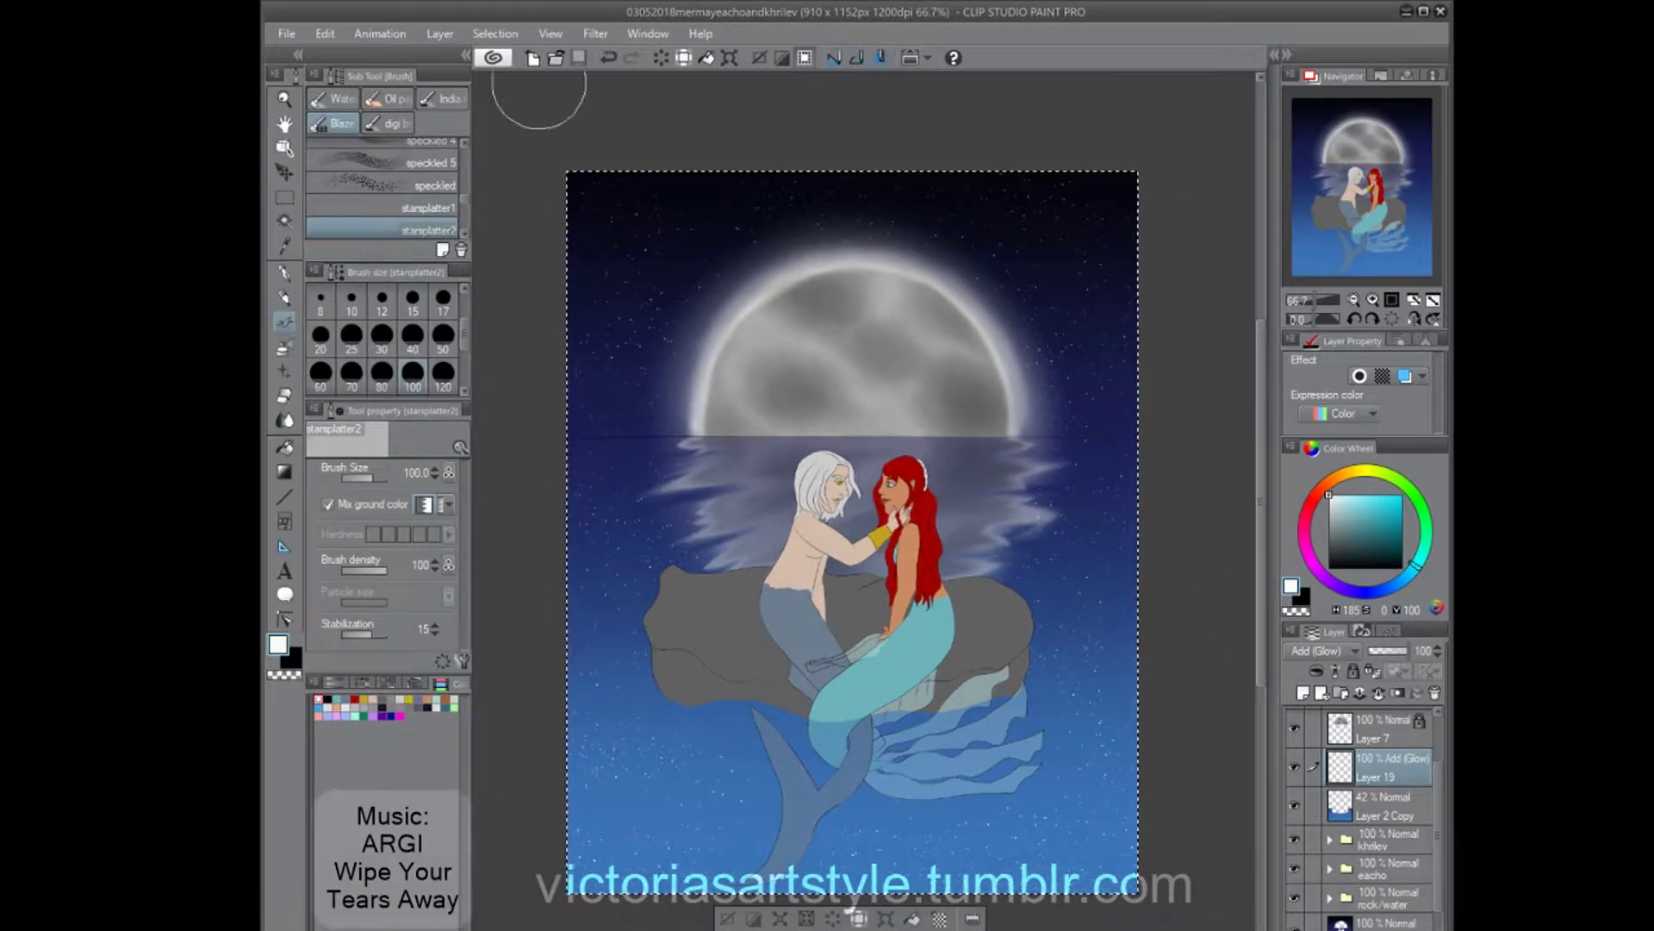
Add a layer above Layer 2 Copy and paint light blue ripples along the rock's waterline with the Soft airbrush at size 8.
click(1387, 806)
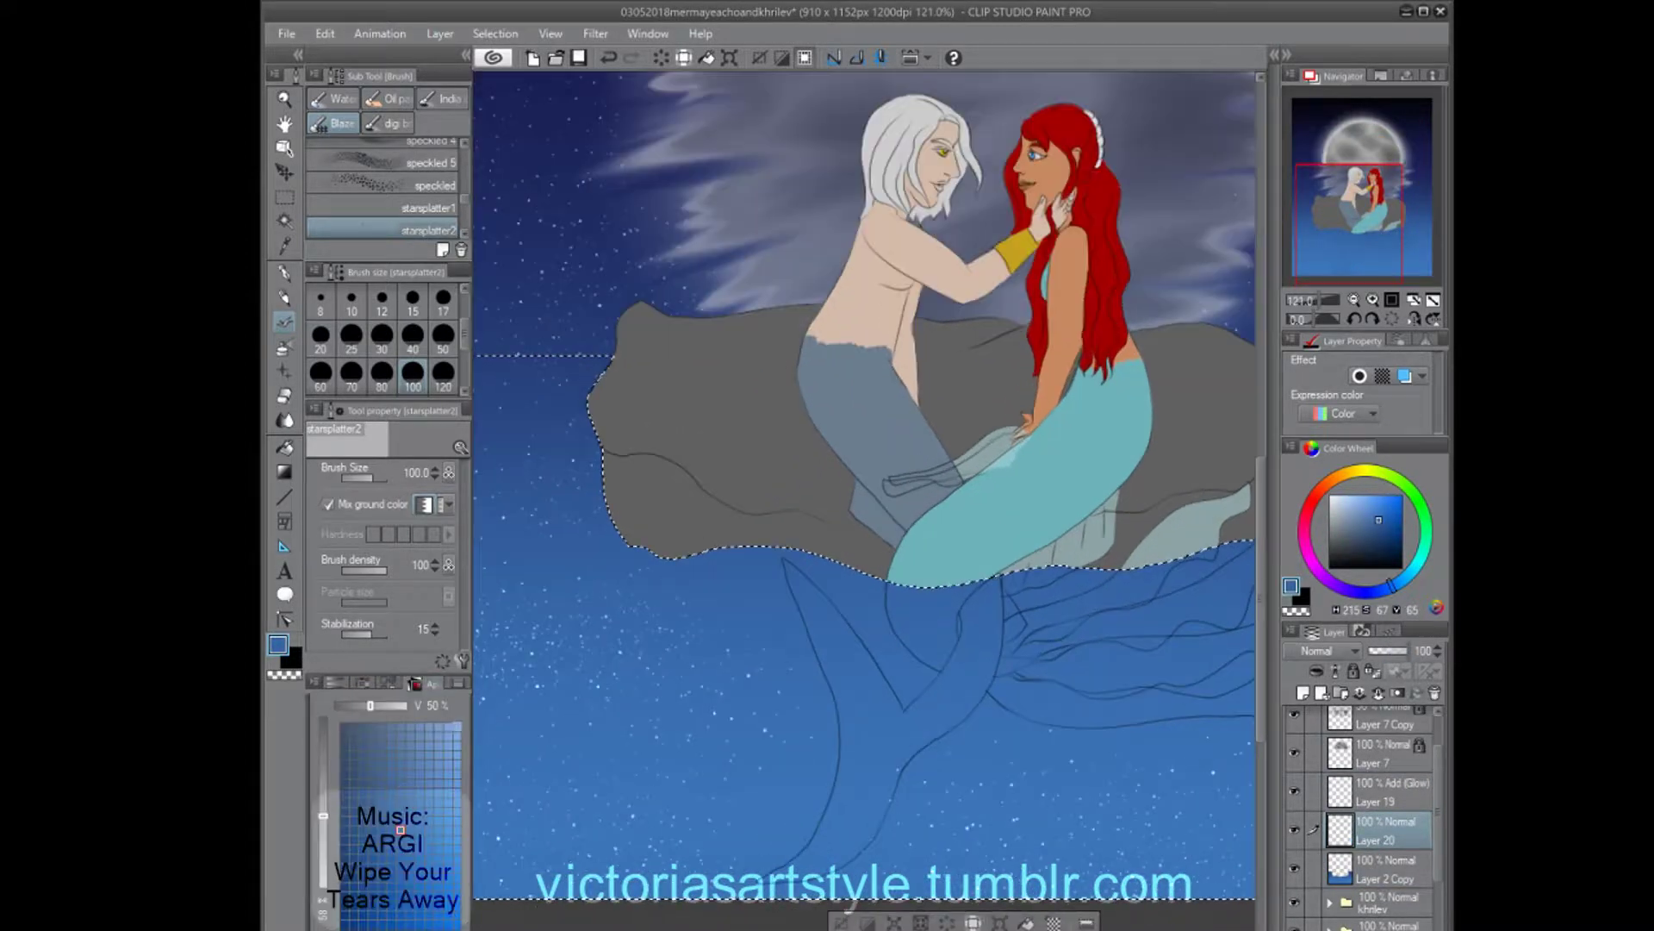
key(b)
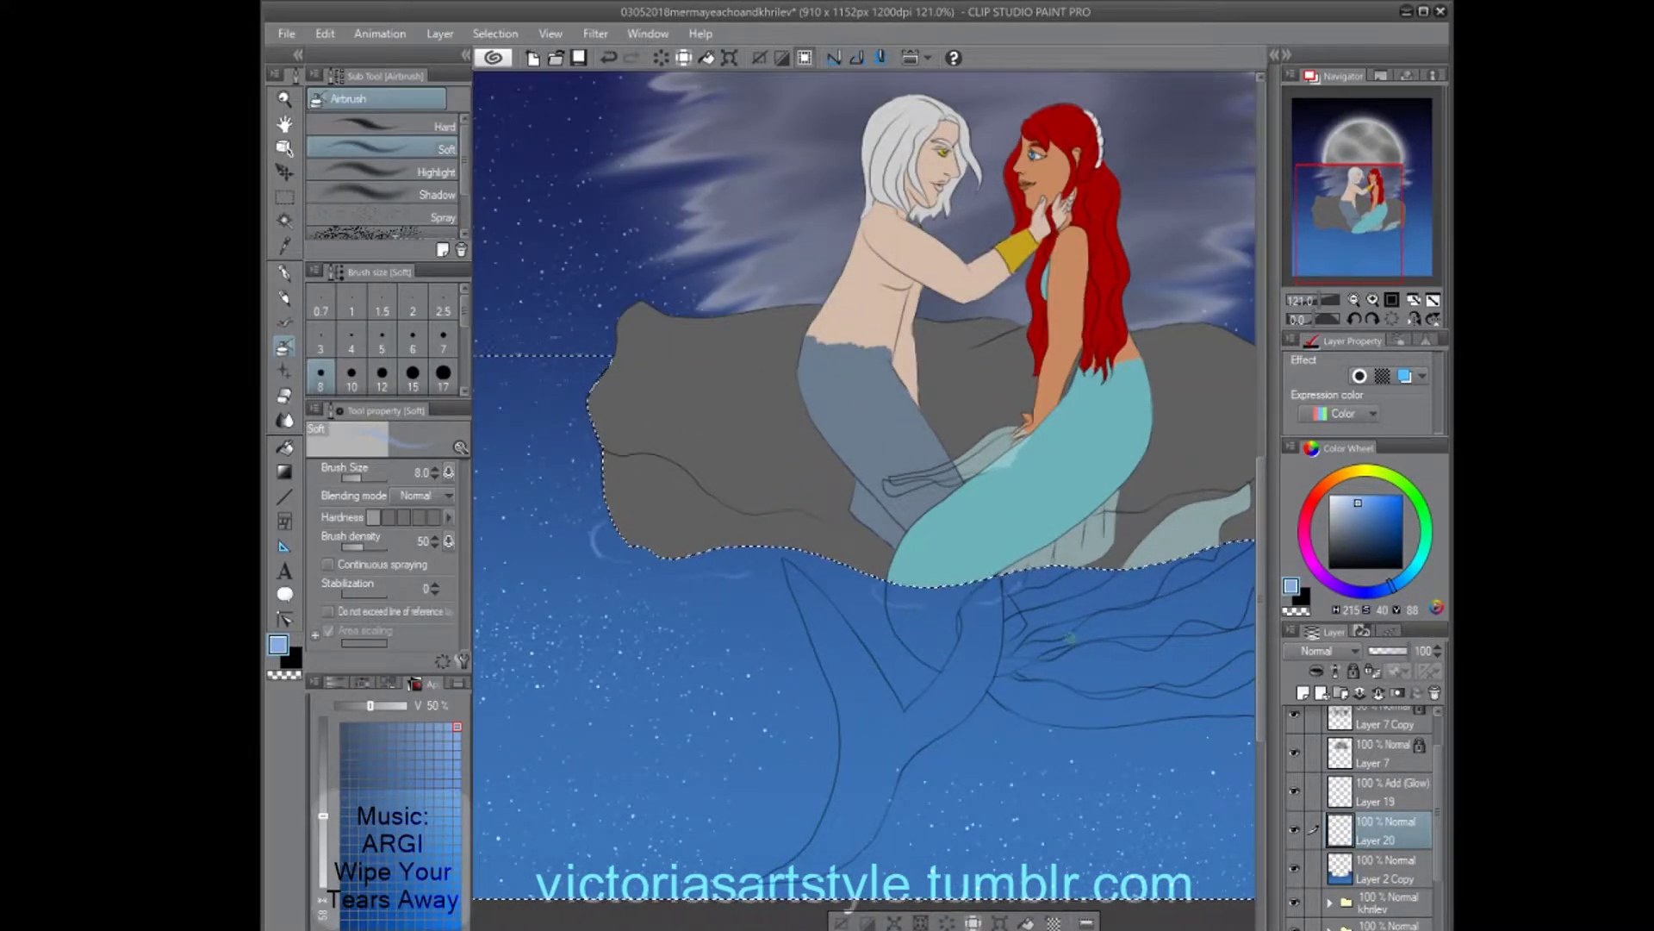
scroll(1071, 637, down, 1)
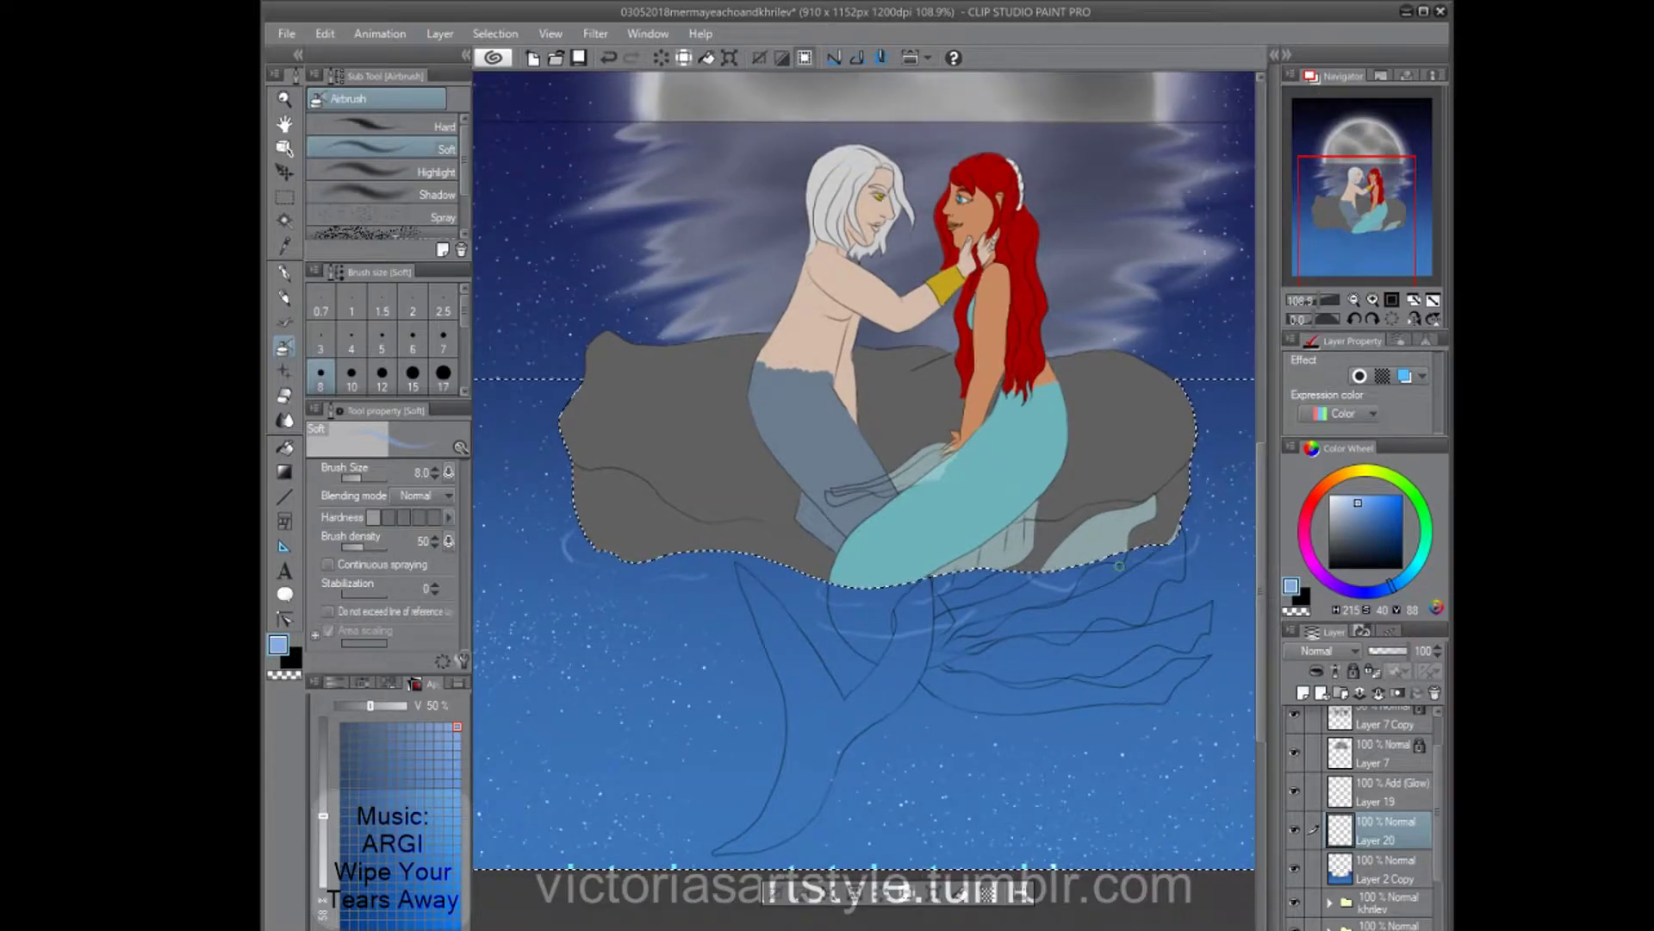
Add a layer beneath the light ripples and airbrush darker blue ripples around the rock and tails.
key(ctrl+shift+n)
drag(1176, 379, 1190, 517)
key(ctrl+z)
alt+click(563, 521)
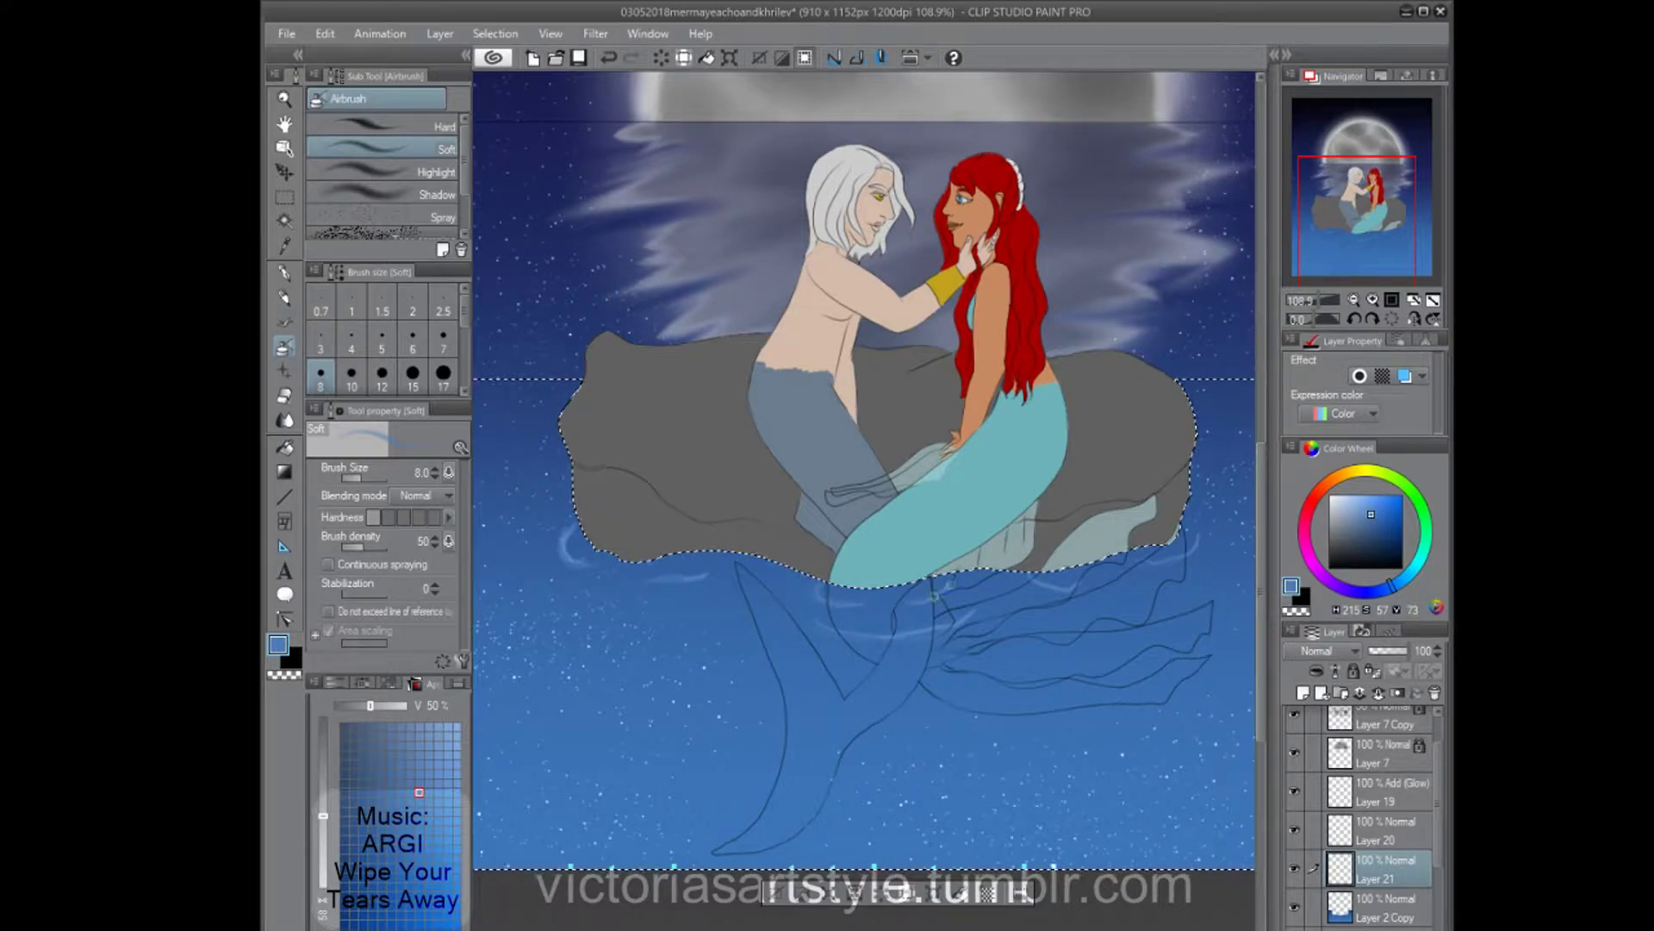
drag(1383, 832, 1383, 872)
alt+click(542, 553)
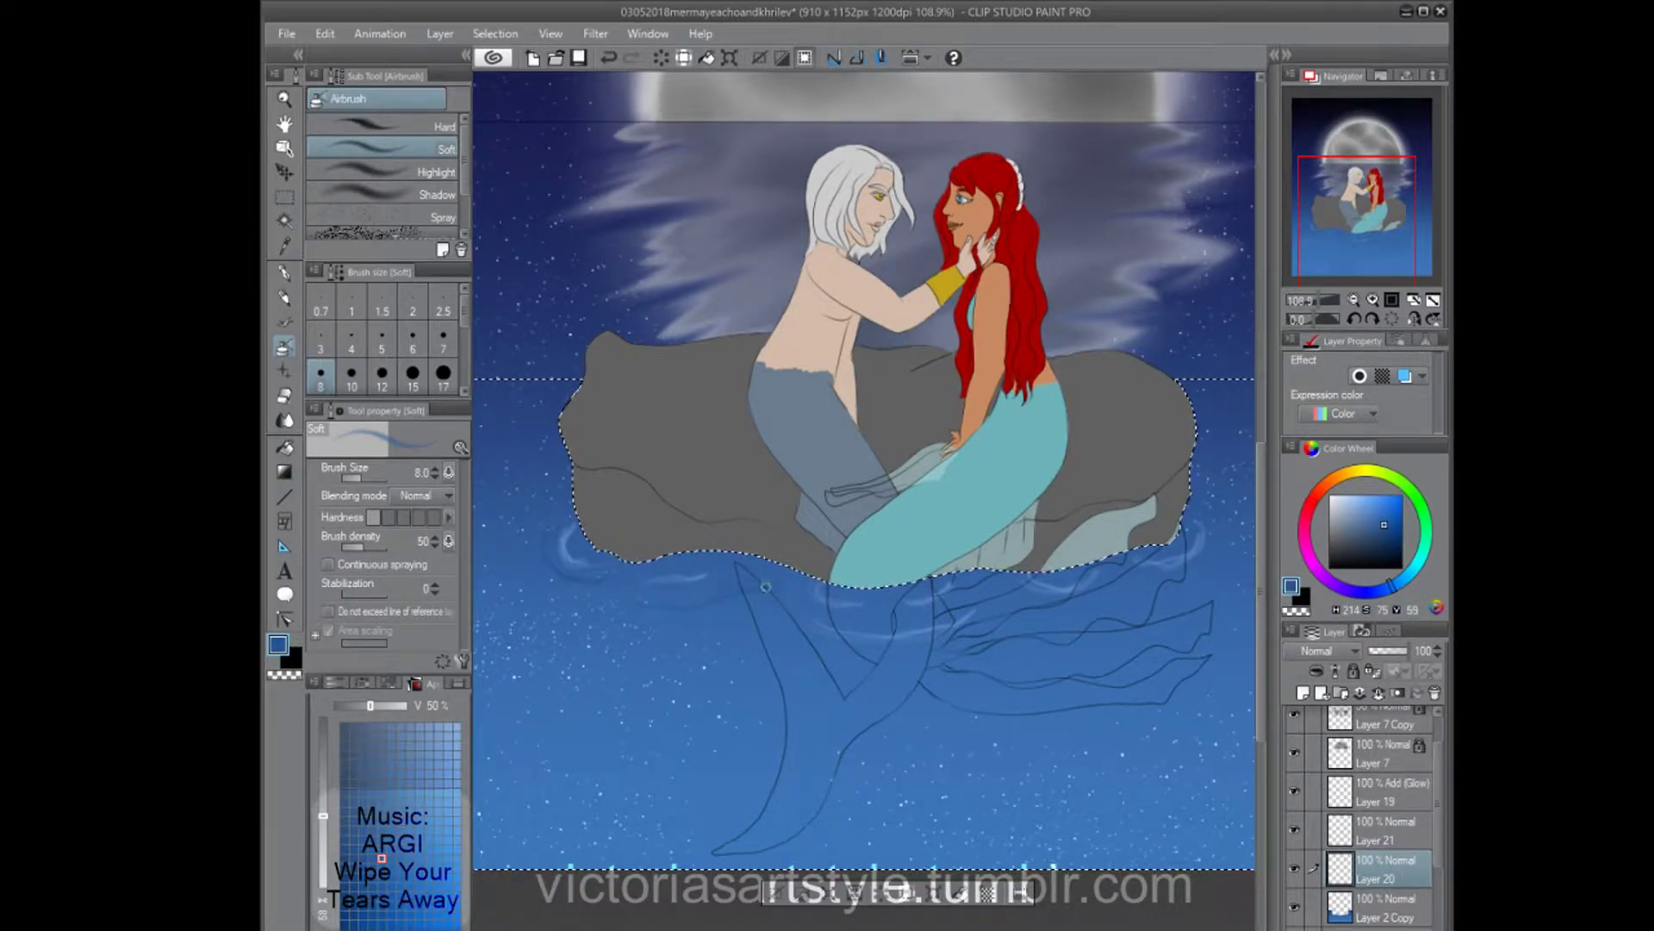
key(ctrl+z)
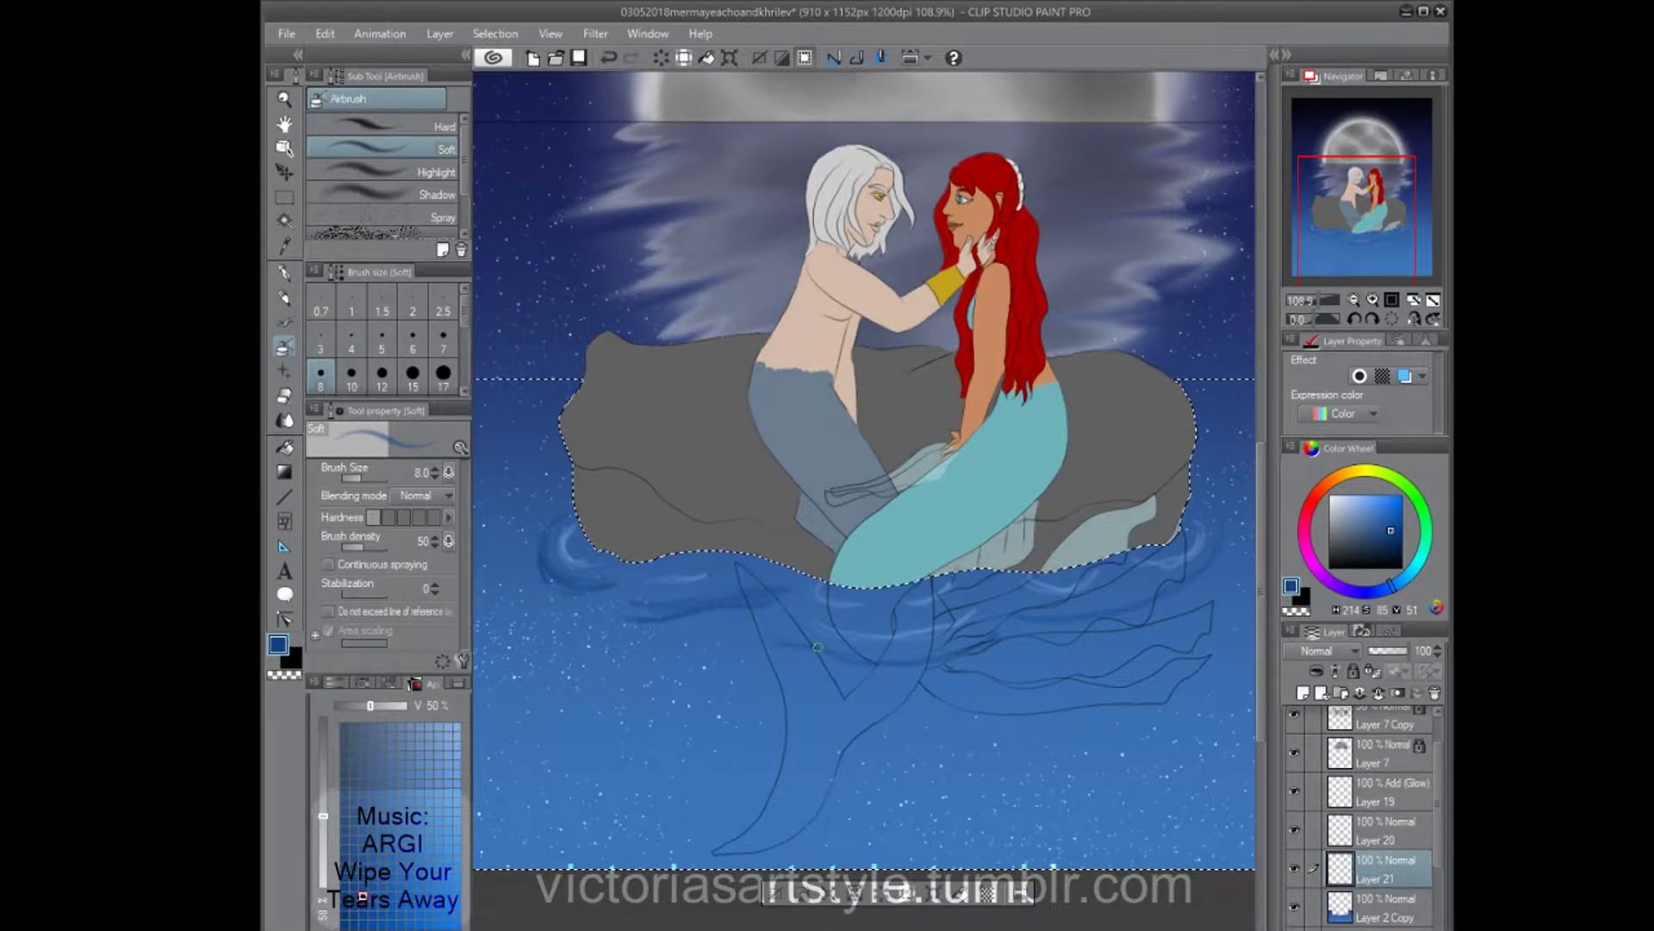
Shade the water along the rock's base in dark blue with the Soft airbrush at size 15.
alt+click(612, 565)
key(bracketright)
key(bracketright)
key(bracketright)
mouse_move(626, 564)
mouse_down()
mouse_move(657, 515)
mouse_move(703, 552)
mouse_move(881, 591)
mouse_move(1176, 528)
mouse_up()
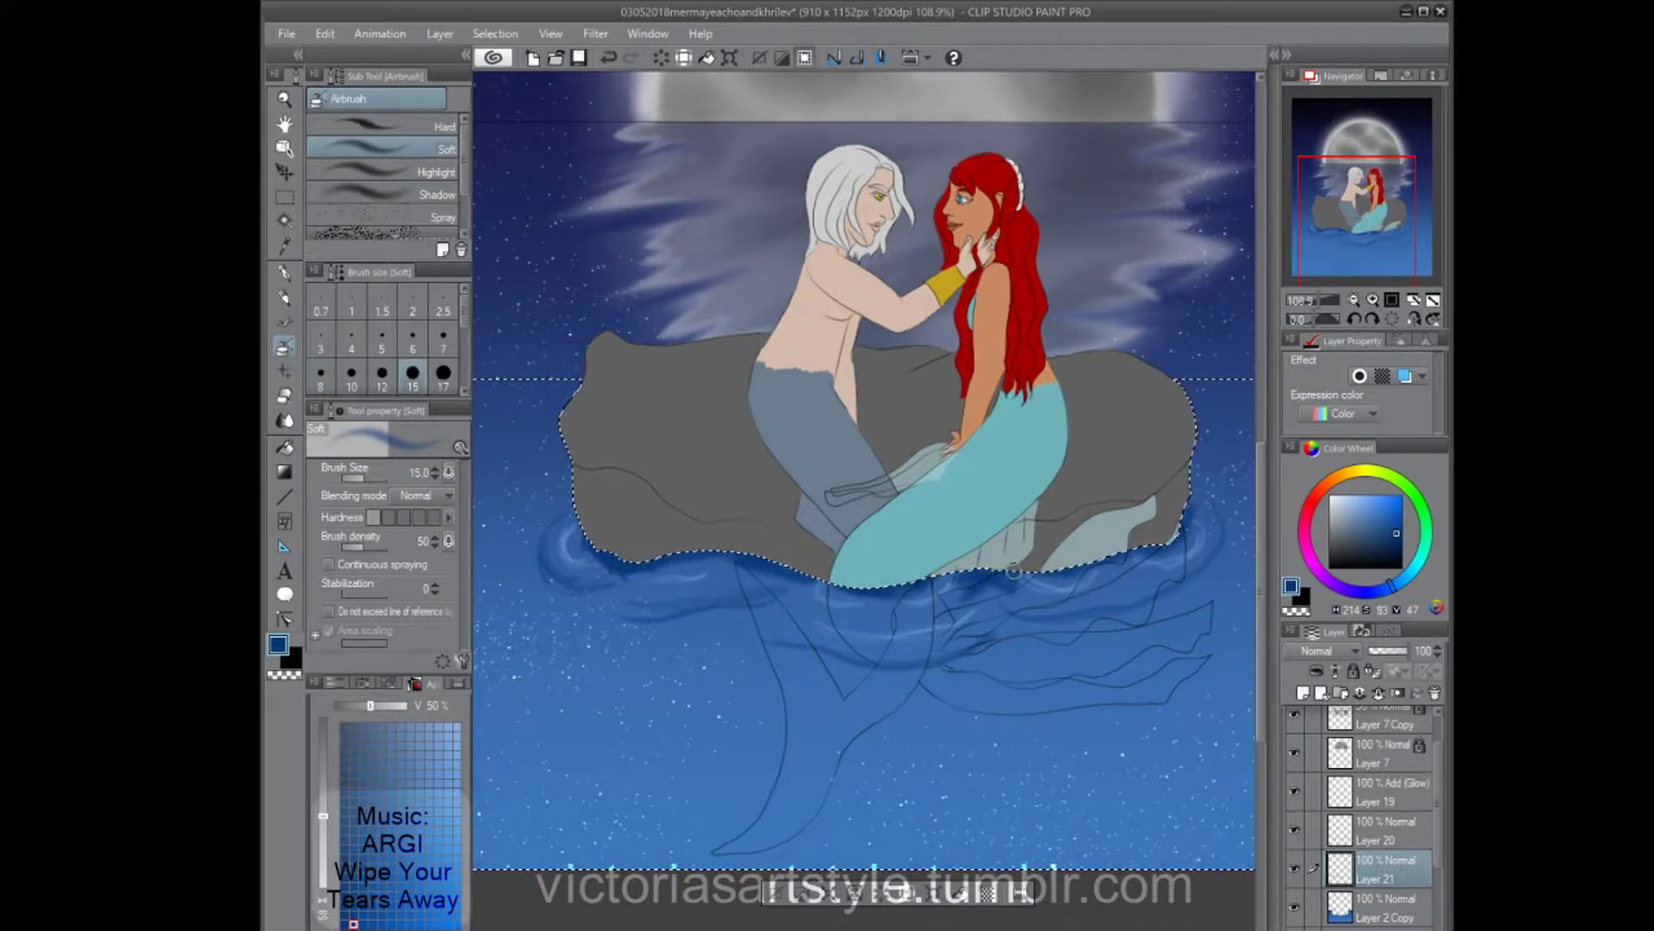
Soften the dark ripples on Layer 21 along the whole waterline with the Blur 2 tool at size 10.
scroll(1013, 570, down, 2)
scroll(680, 586, up, 5)
key(j)
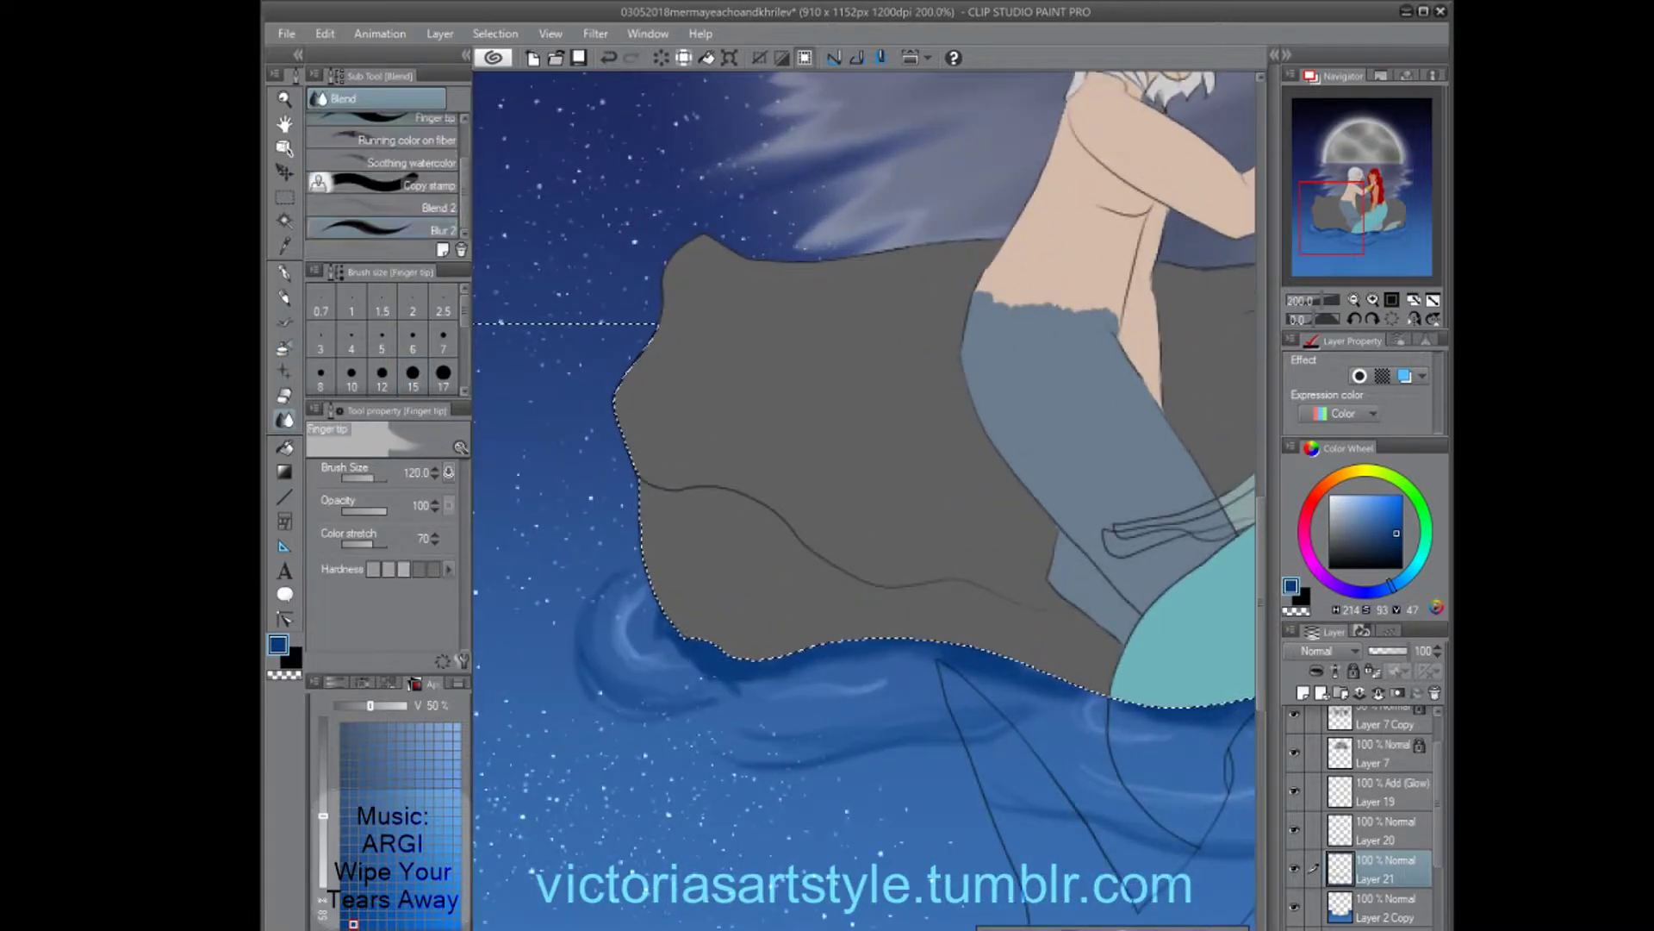
key(period)
mouse_move(655, 499)
mouse_down()
mouse_move(690, 642)
mouse_move(741, 651)
mouse_up()
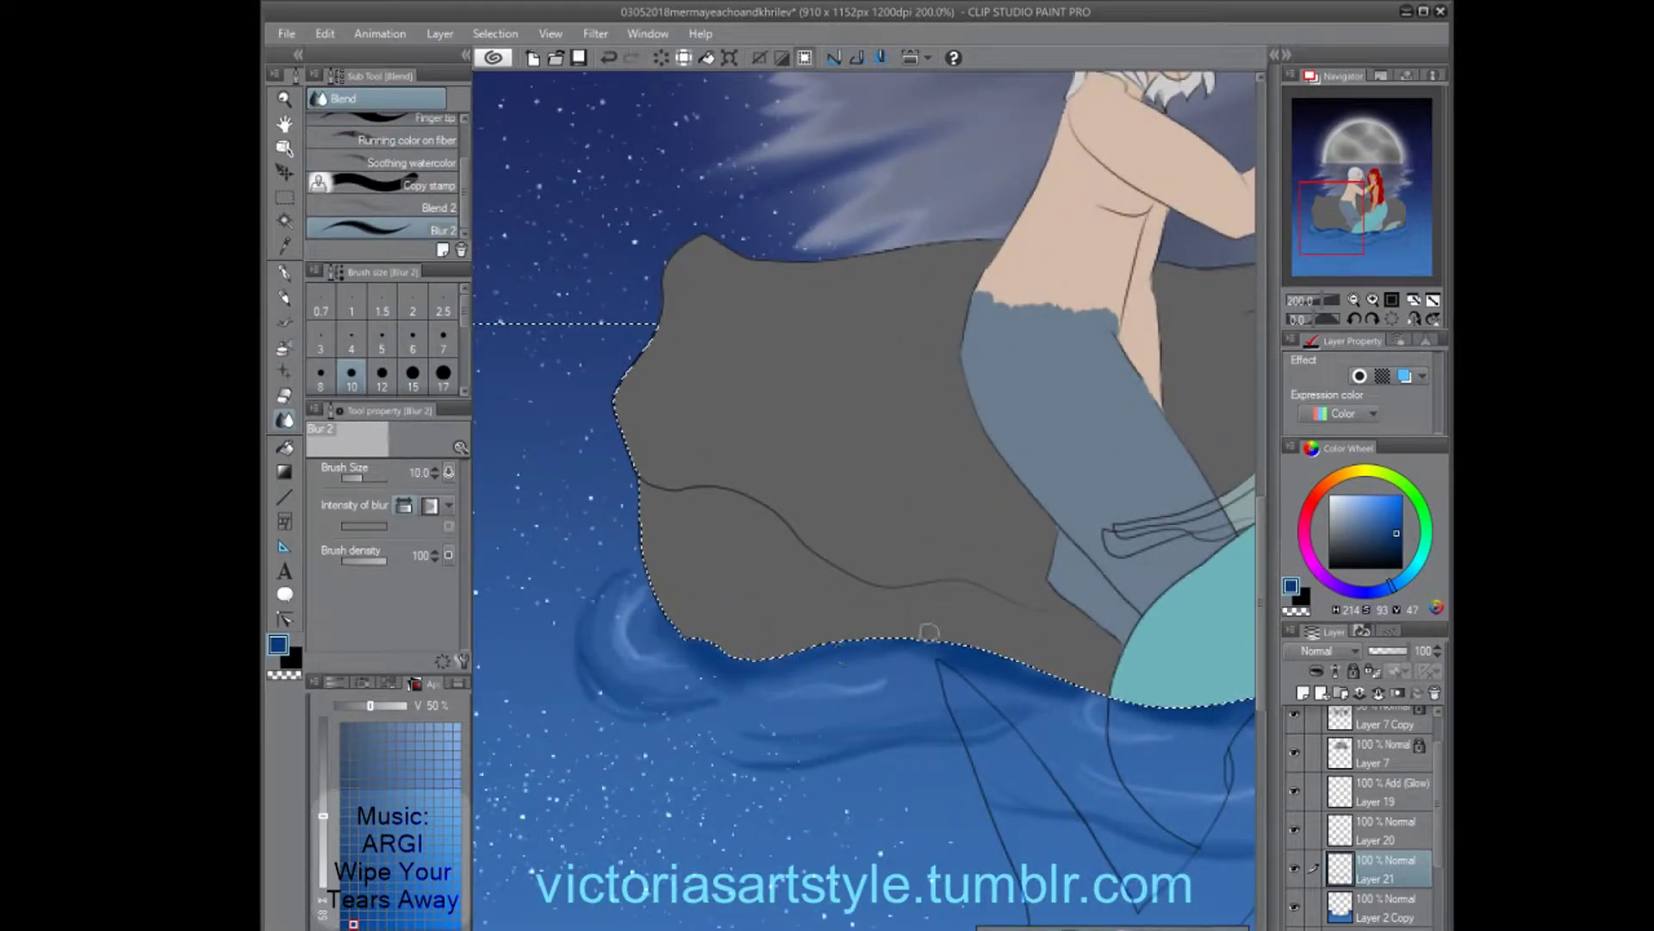
drag(1120, 664, 759, 637)
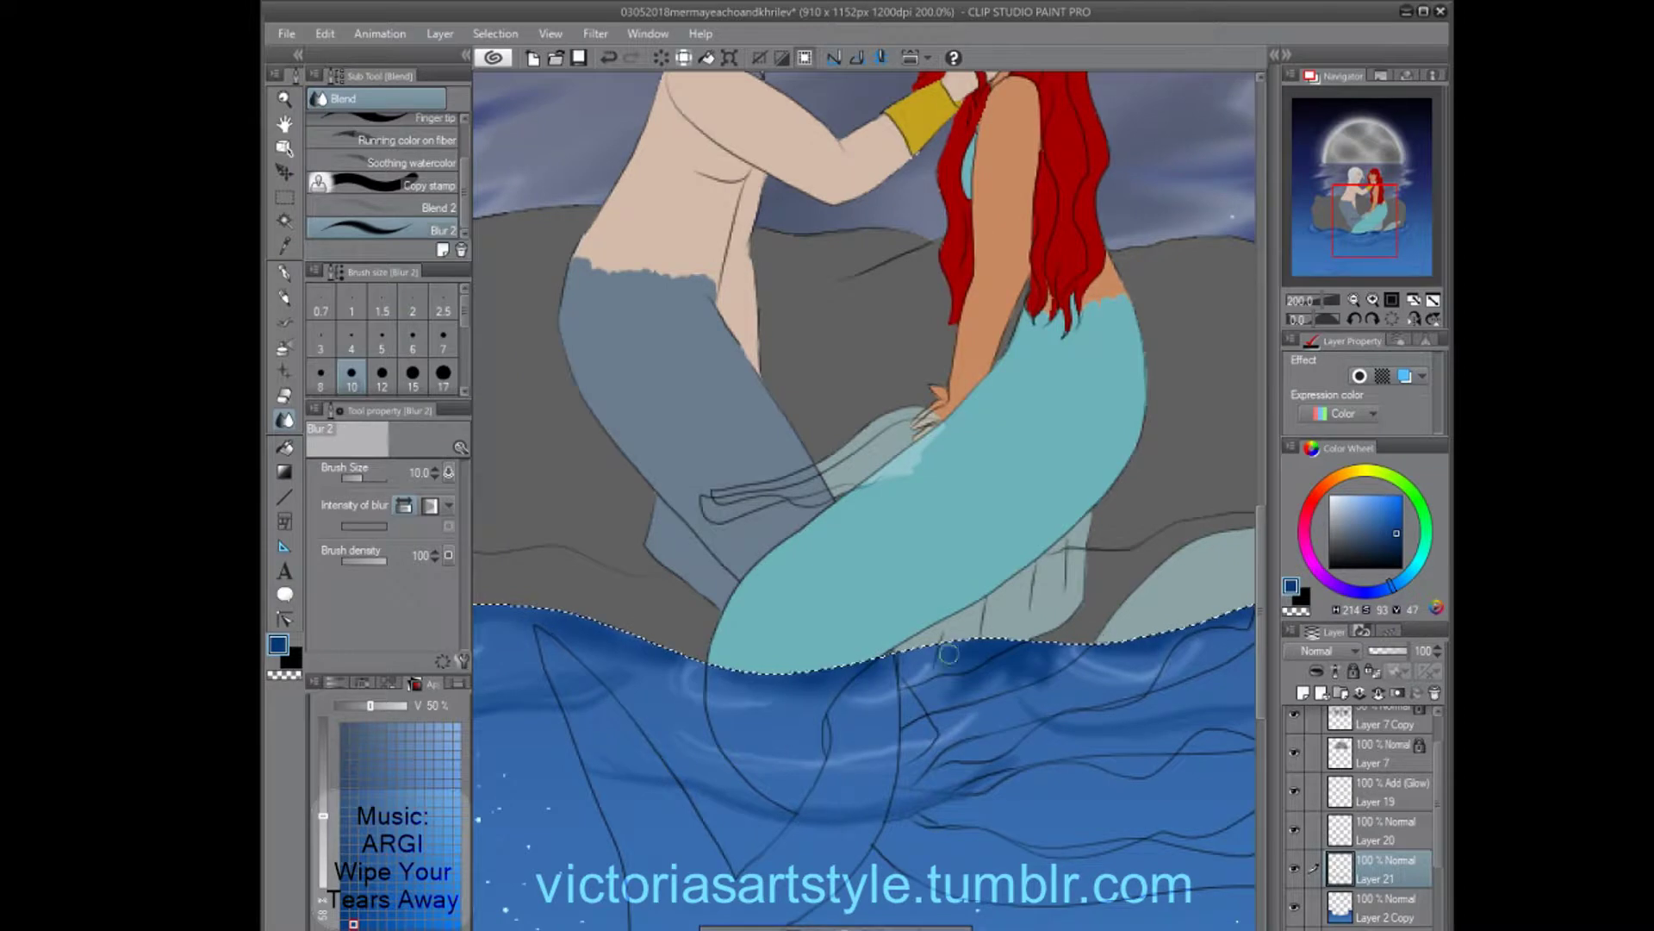
drag(1250, 573, 985, 523)
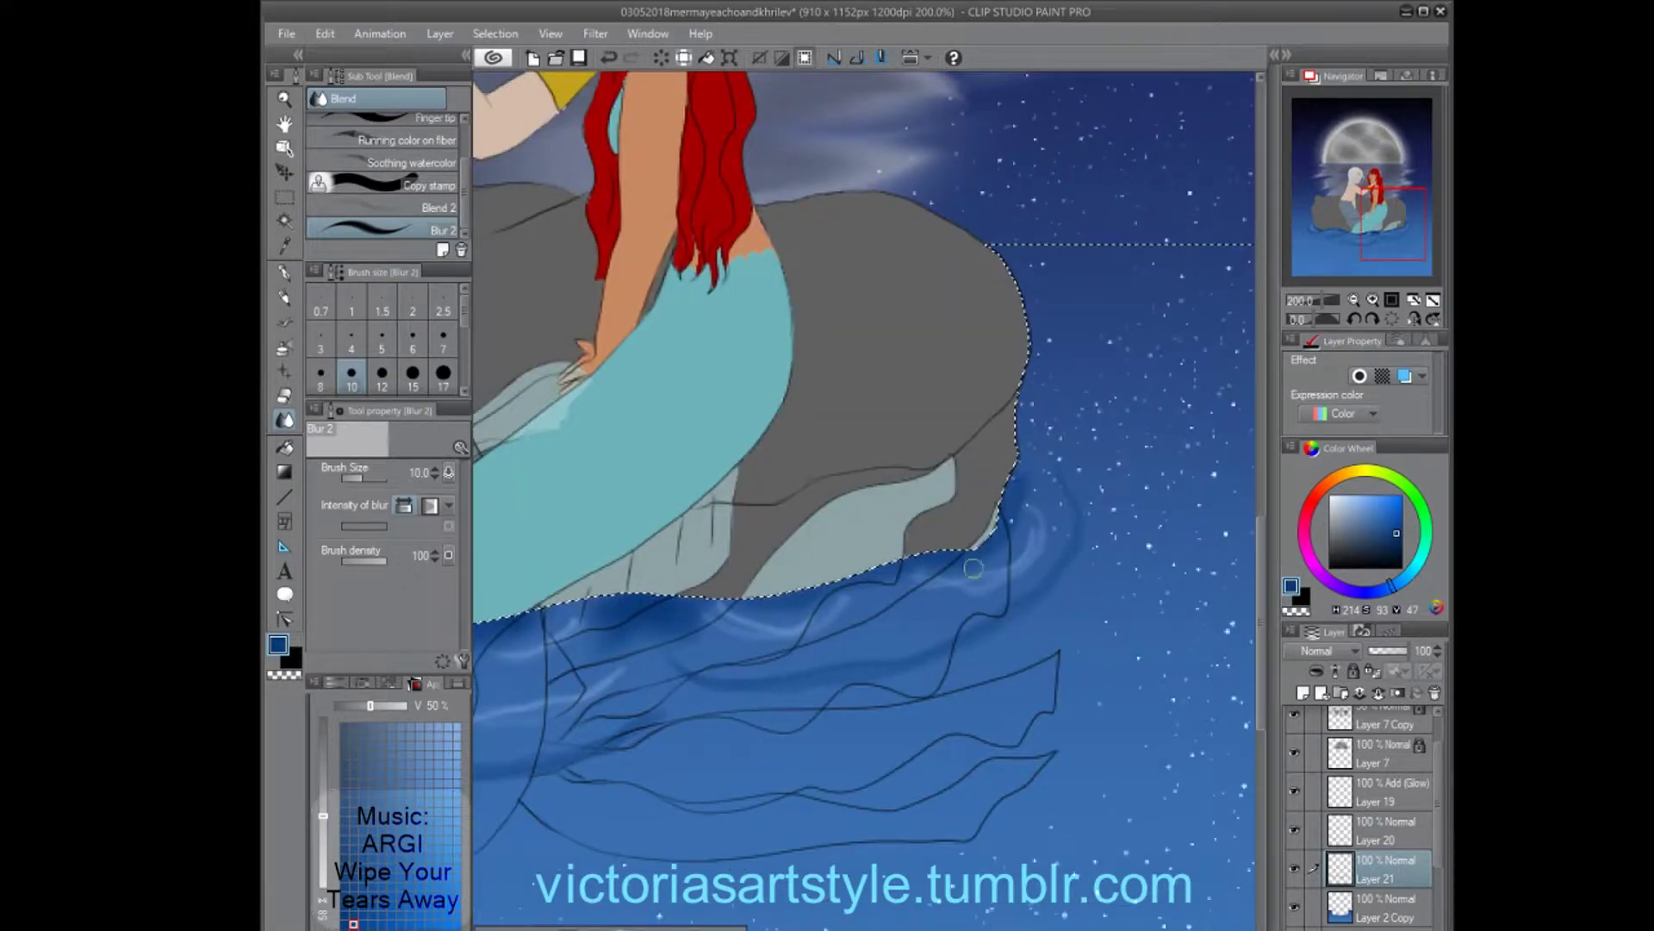
Merge the light and dark ripple layers and blur the combined ripples below the rock.
key(ctrl+e)
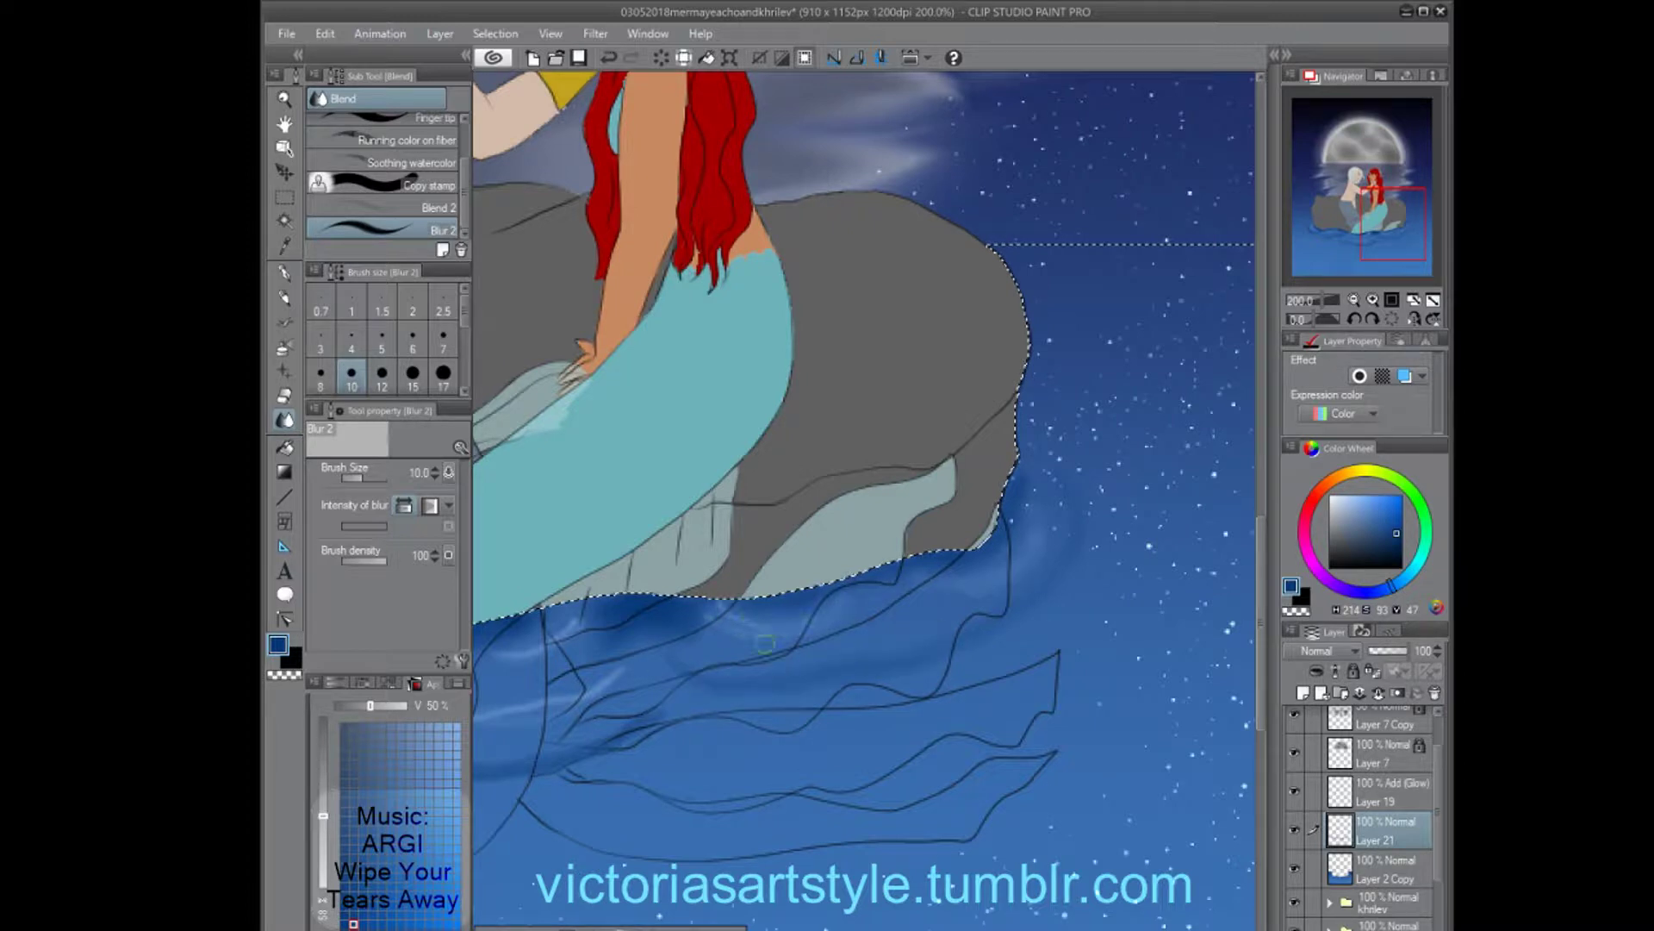
drag(765, 643, 972, 573)
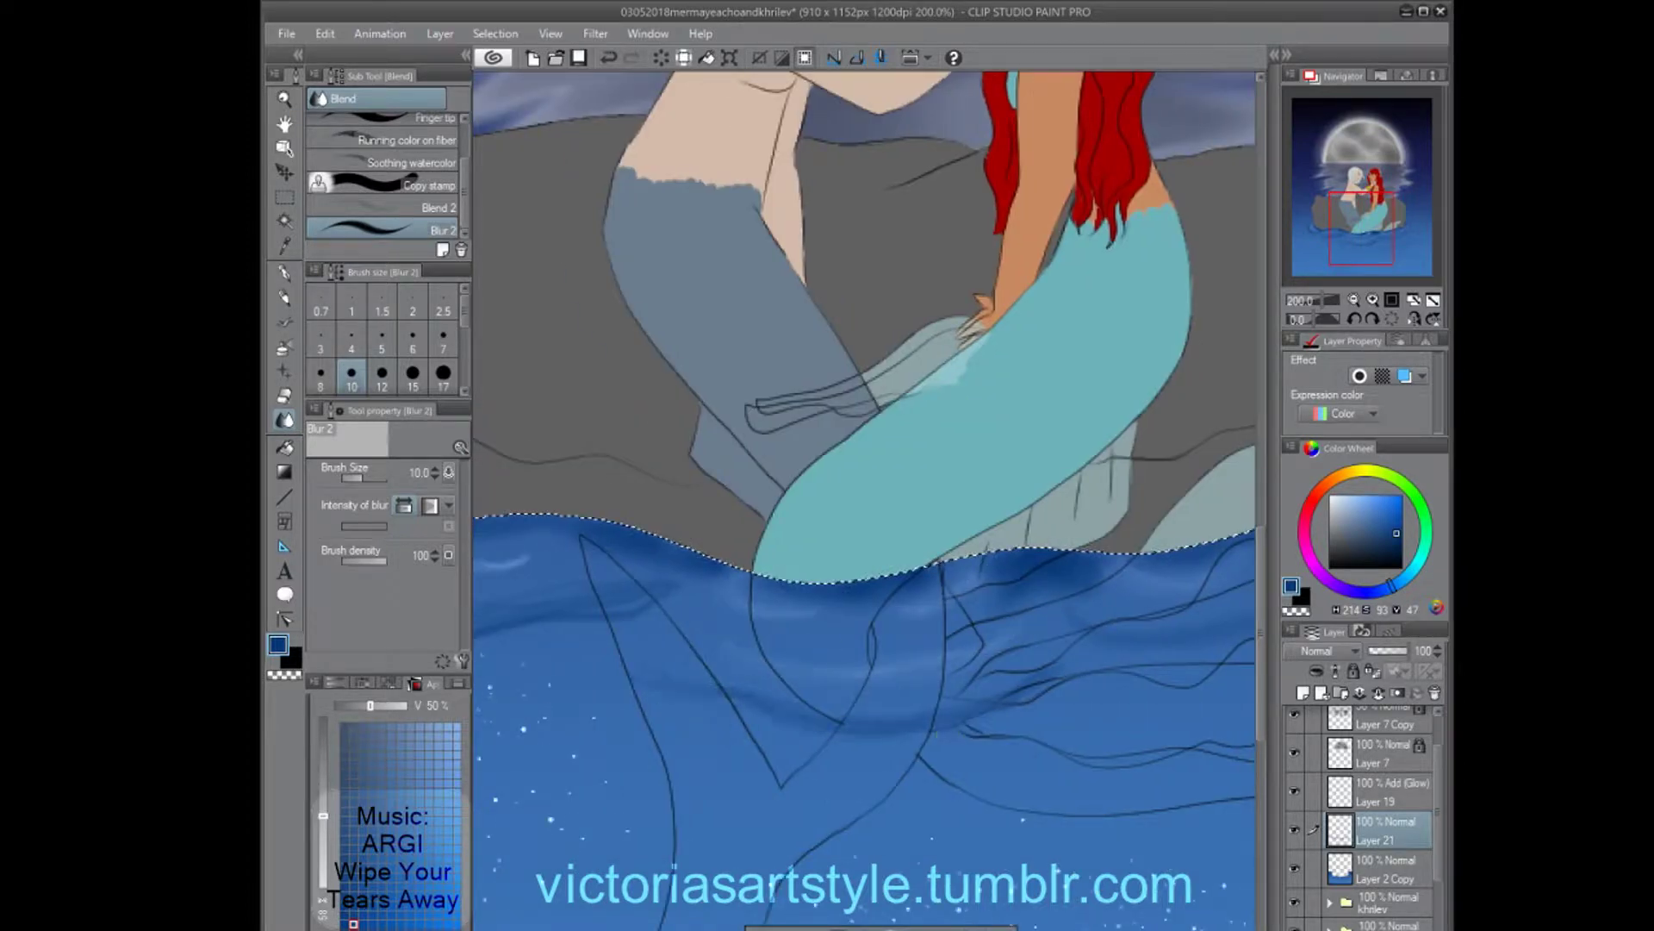
Blur the ripples on Layer 21 around the rock's left end with the Blur 2 tool at size 10.
drag(743, 730, 1104, 653)
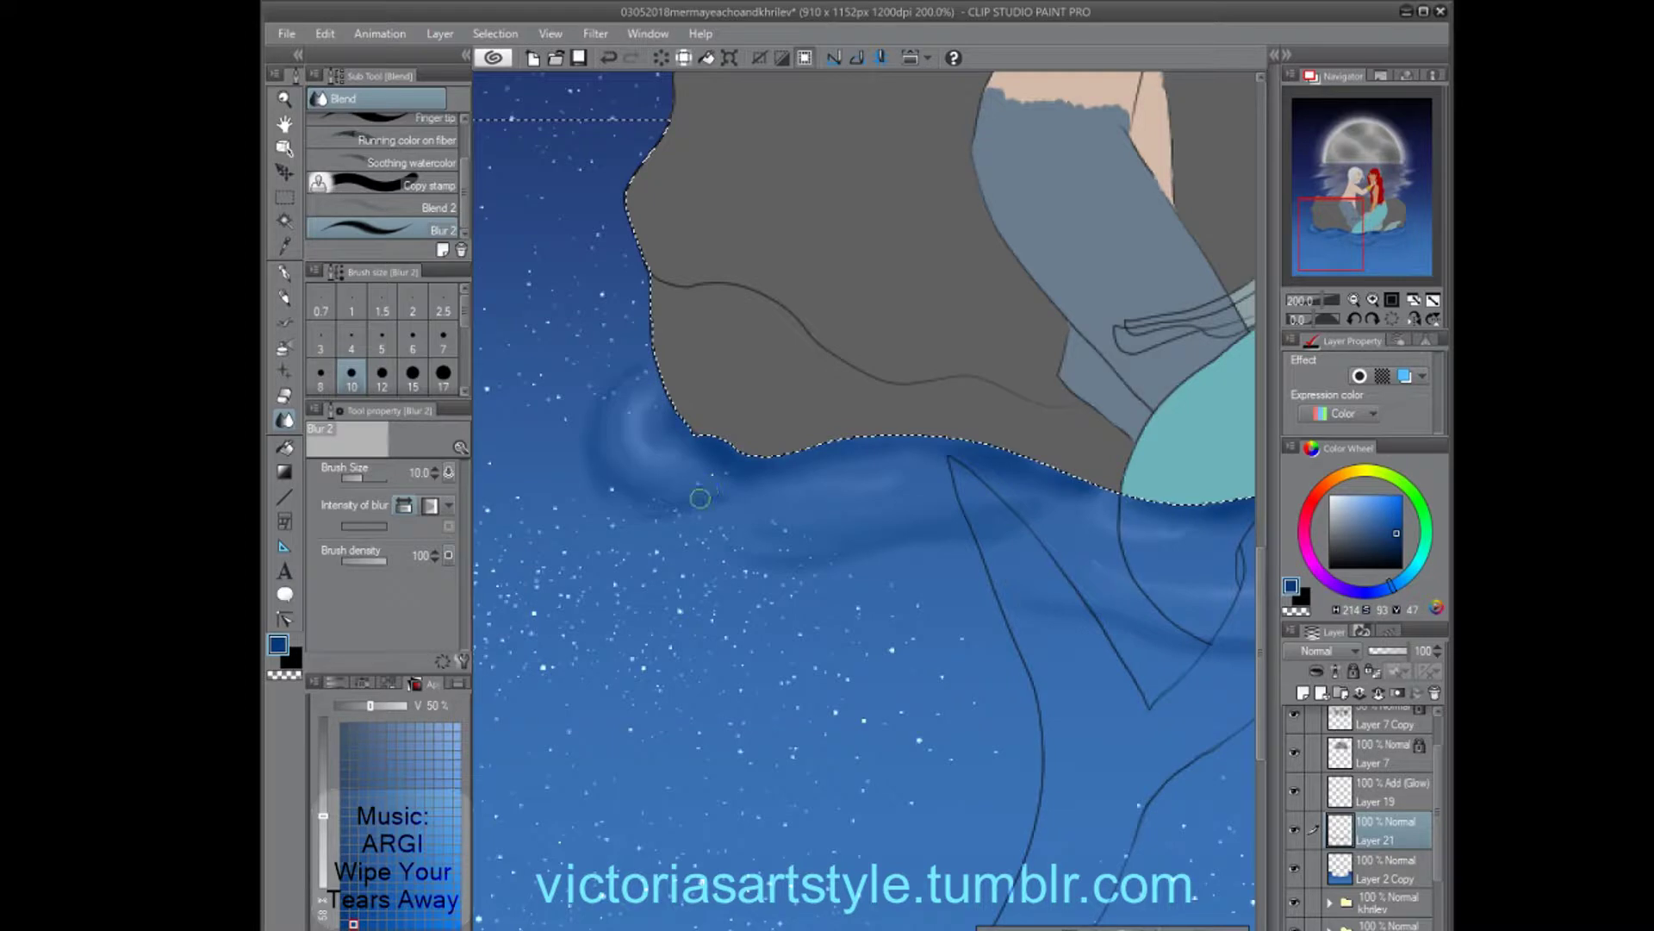
scroll(700, 498, down, 5)
Smudge the Add (Glow) Layer 19 with the Finger tip tool at size 17 and clear the selection.
click(1378, 793)
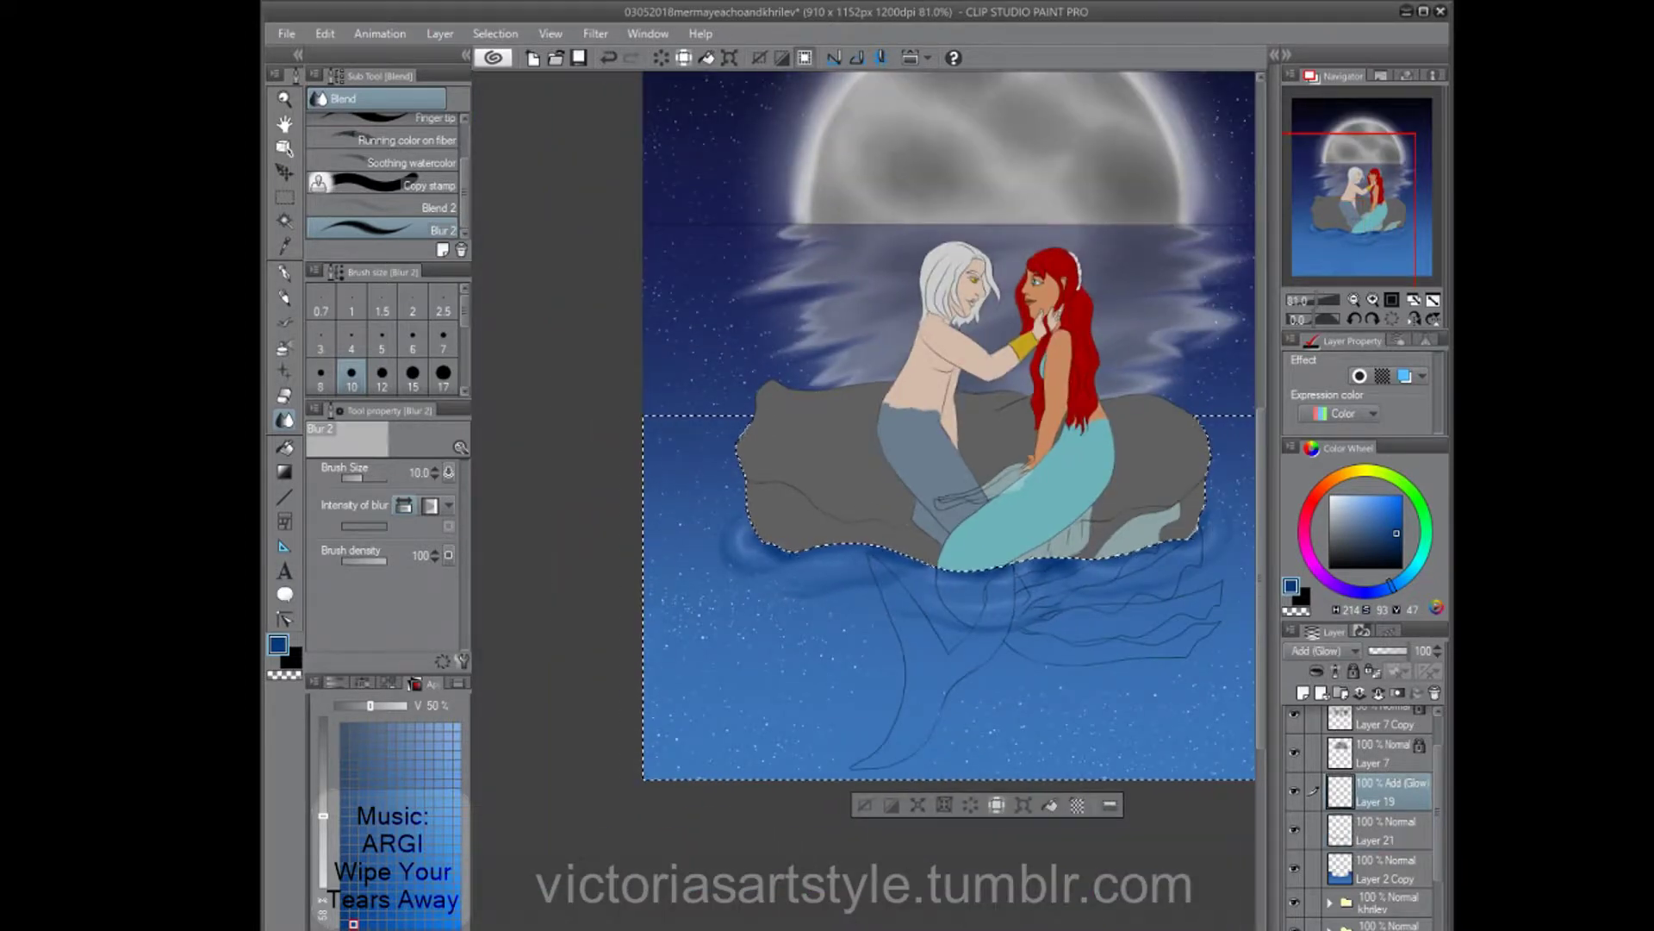
scroll(862, 430, up, 1)
click(427, 118)
click(382, 338)
key(ctrl+z)
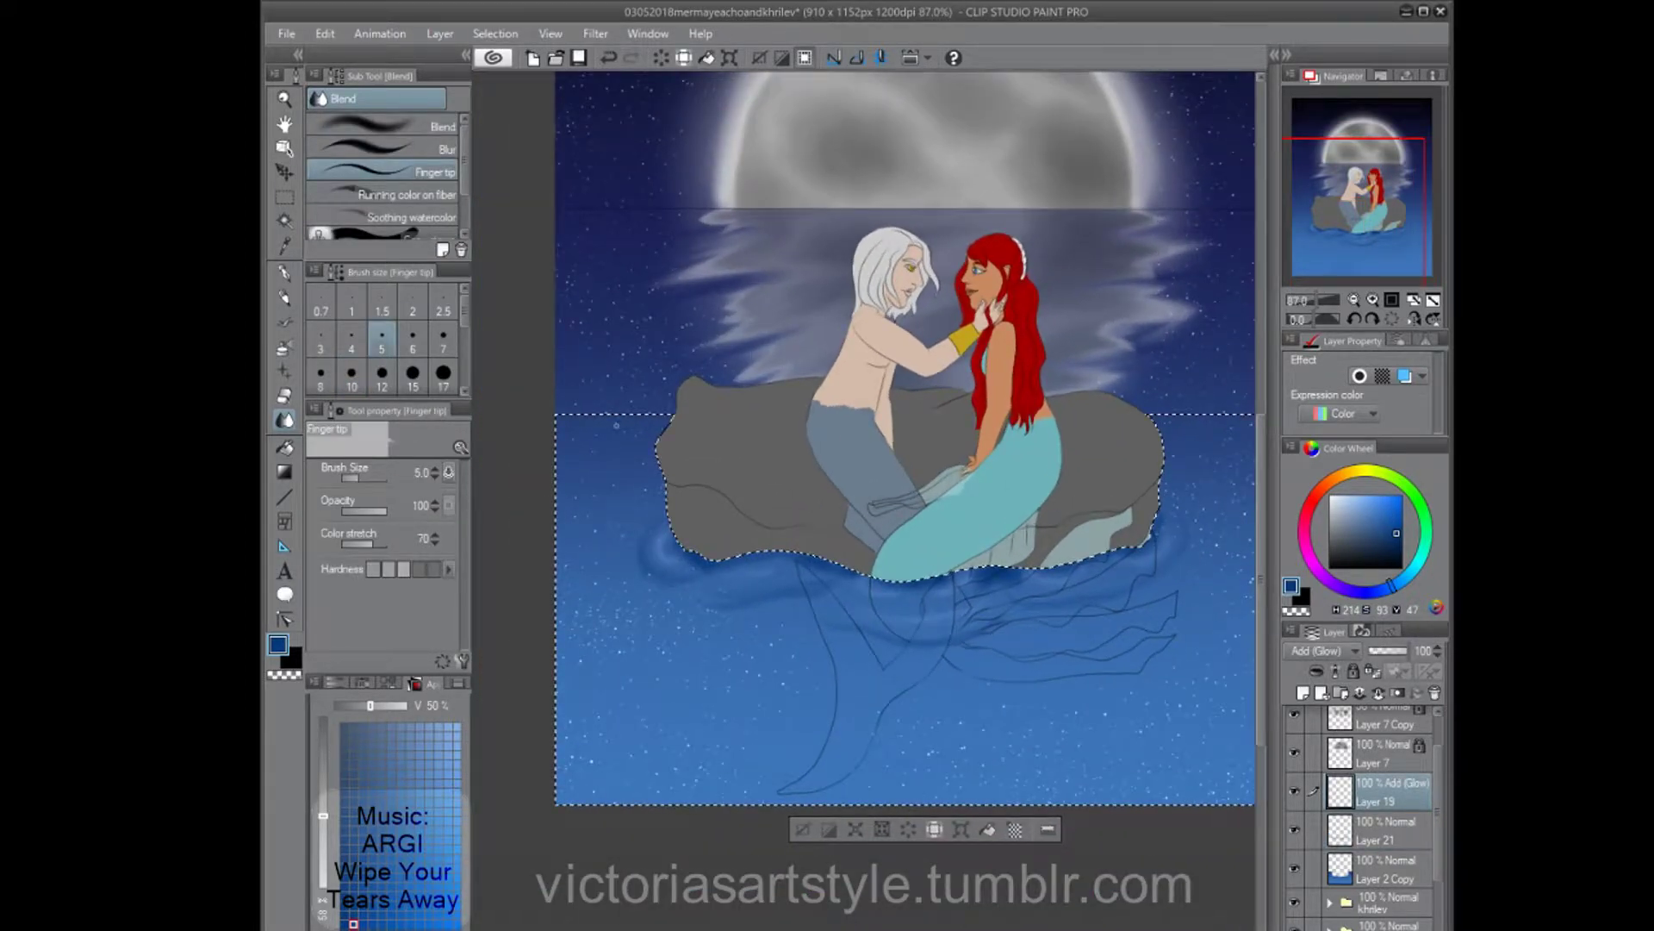
click(443, 372)
scroll(955, 475, down, 1)
scroll(955, 475, down, 1)
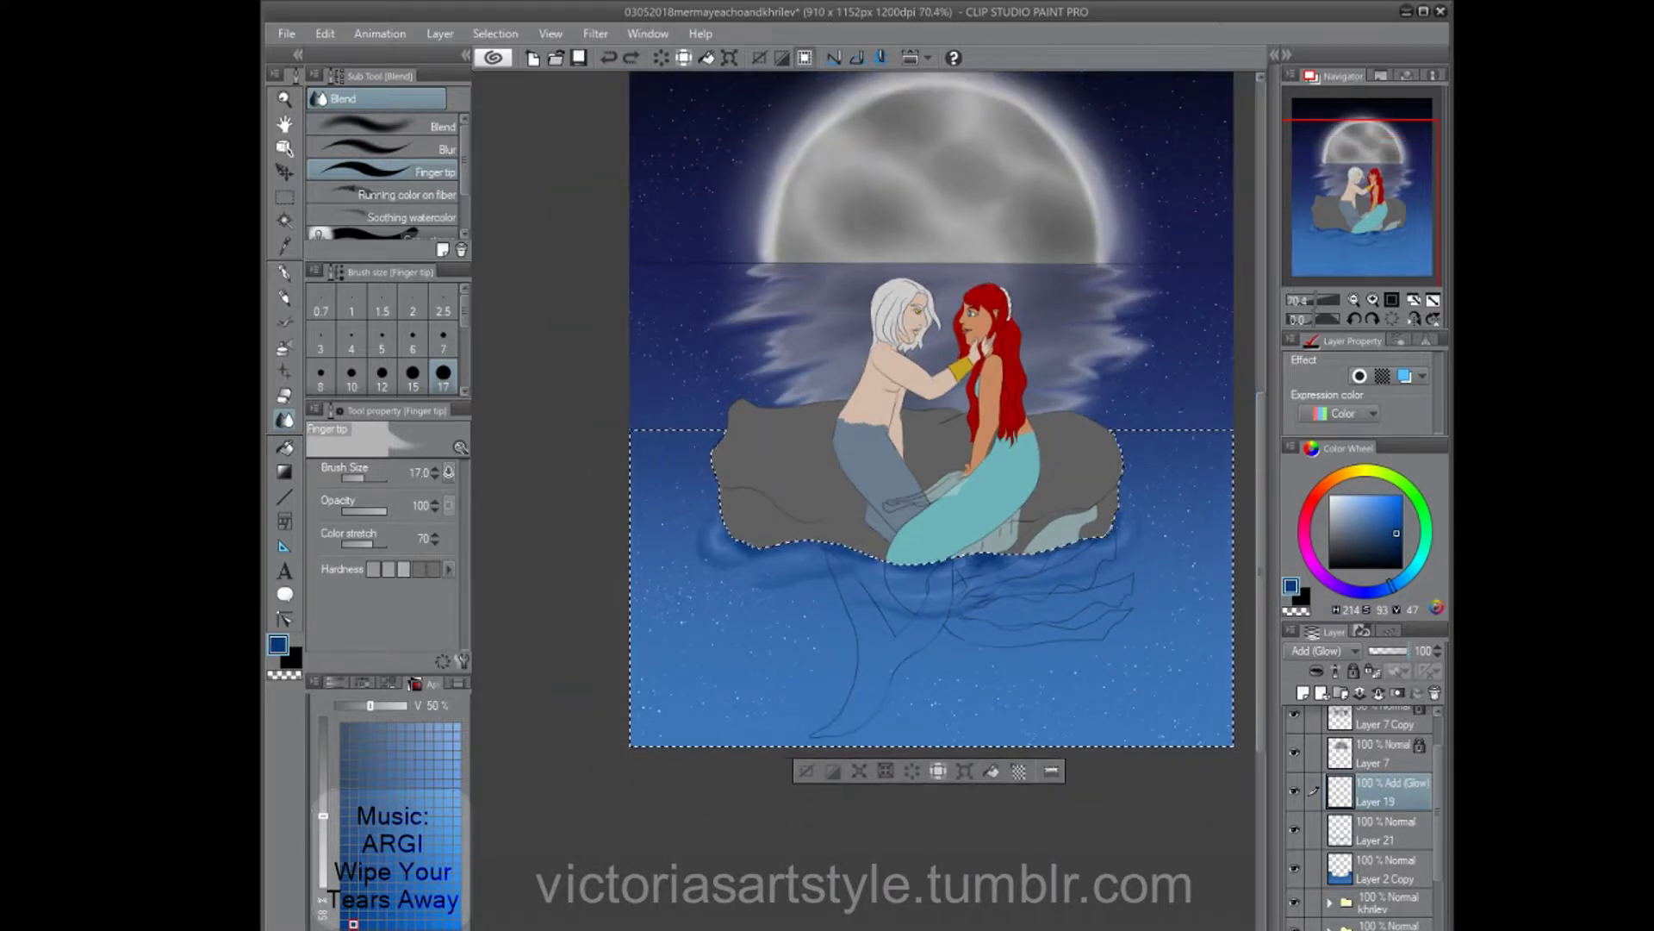
key(ctrl+d)
scroll(974, 491, down, 1)
scroll(892, 431, up, 1)
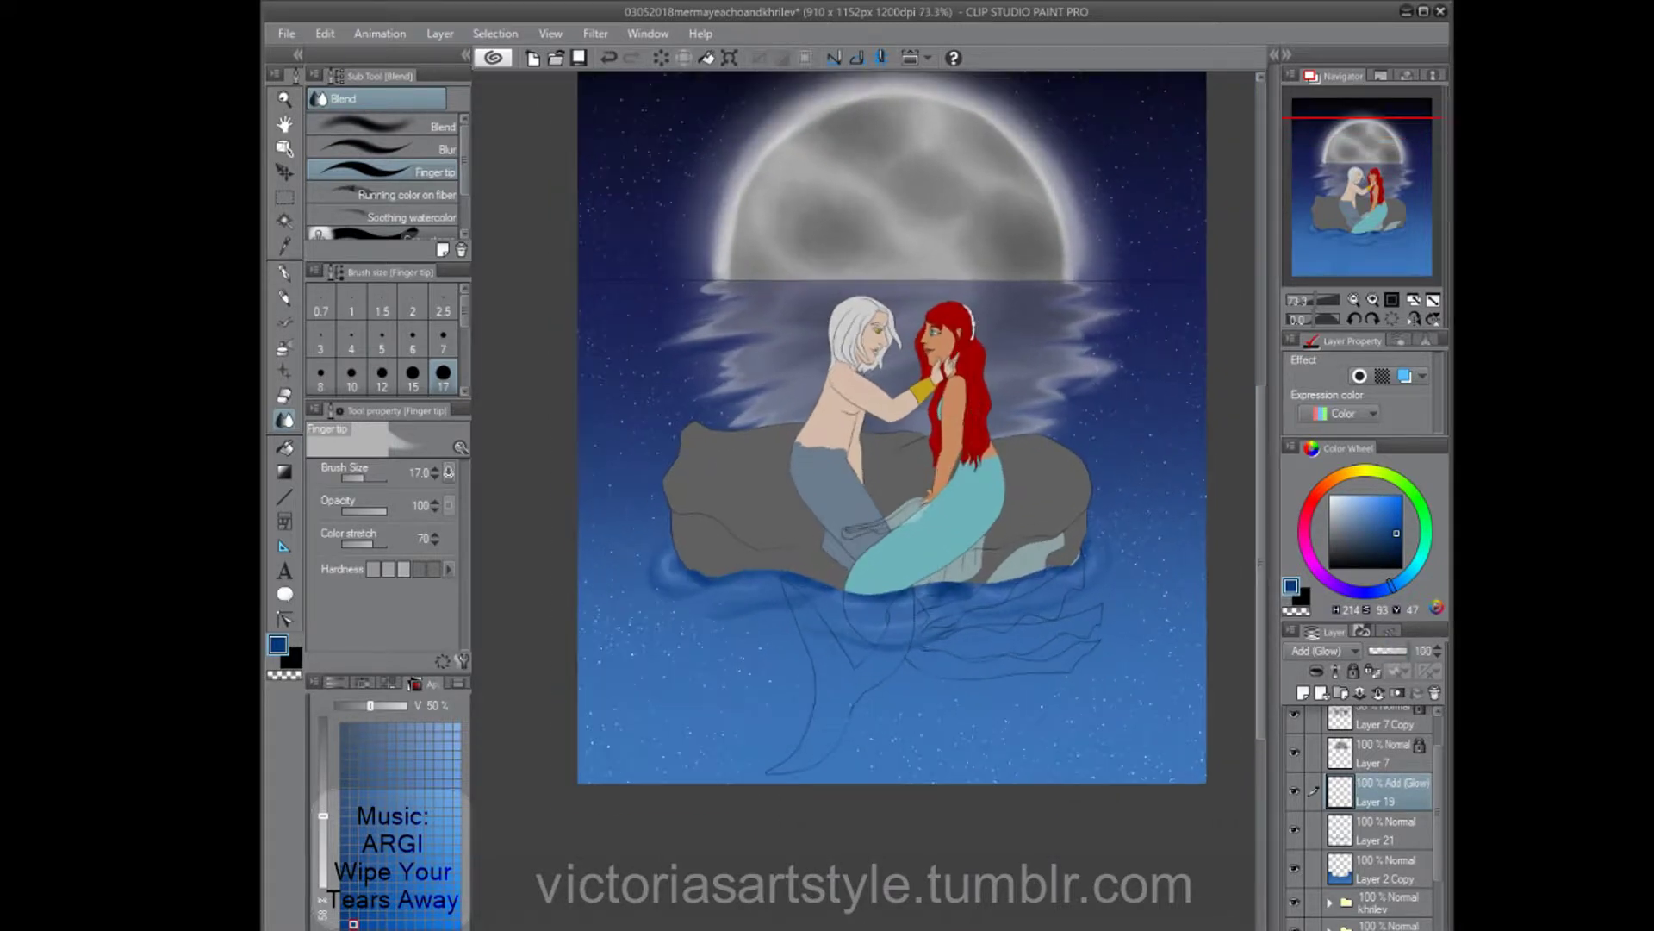
scroll(1378, 818, down, 2)
ctrl+click(1340, 913)
scroll(1362, 776, up, 1)
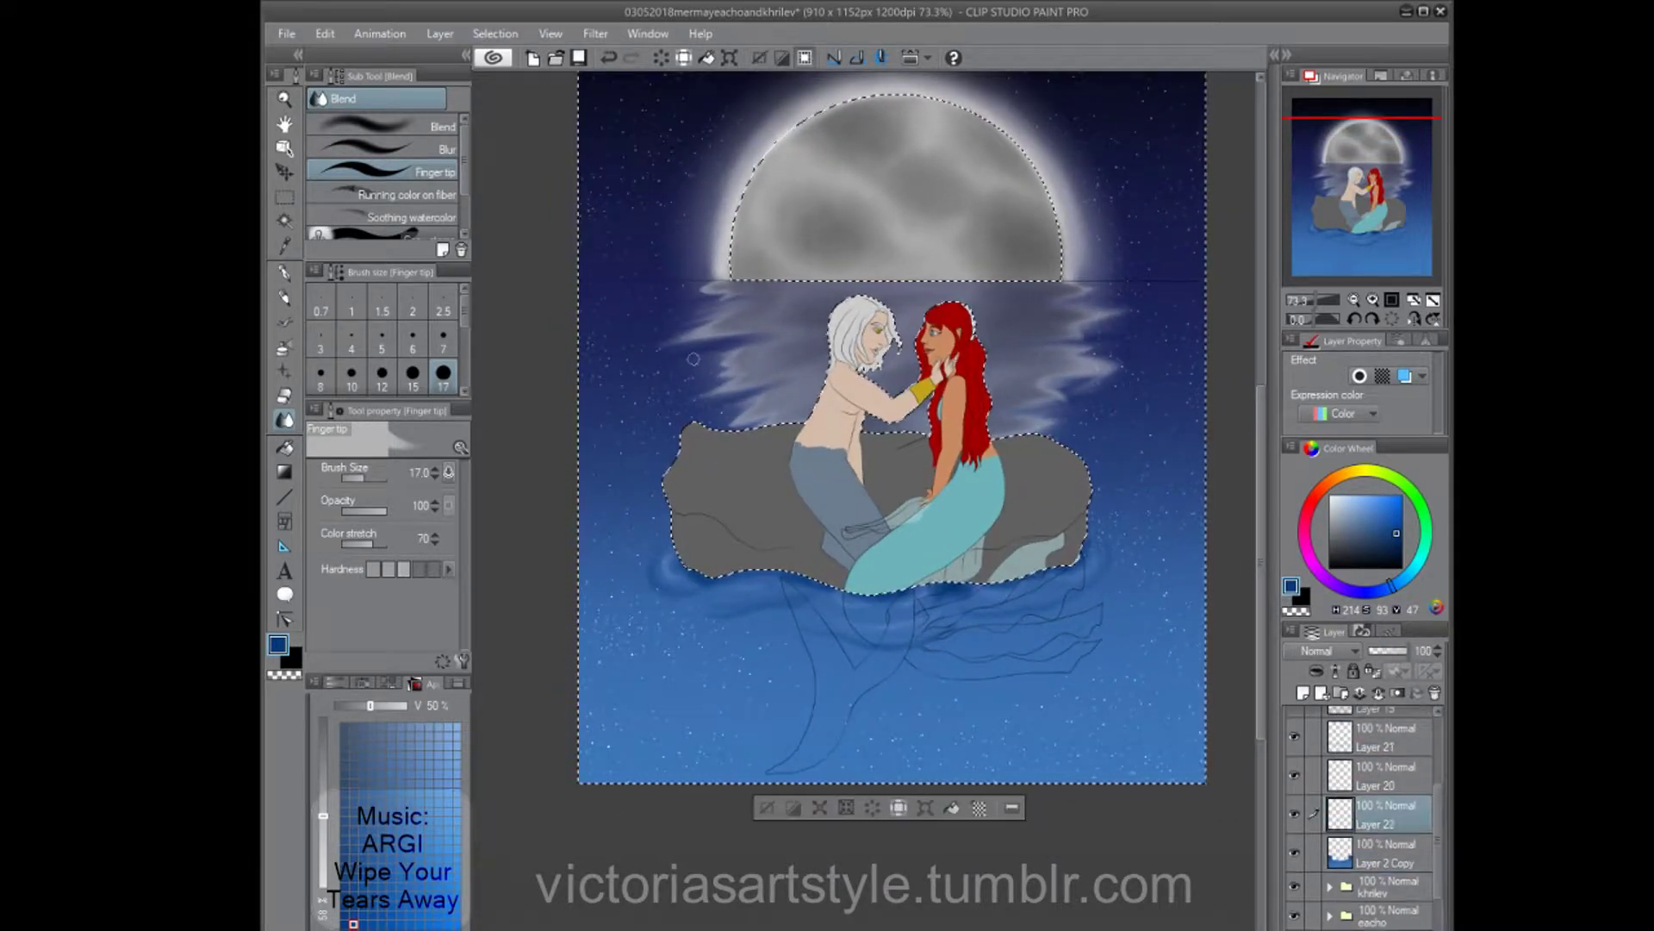
click(1385, 814)
key(ctrl+d)
Select the rock's outline from Layer 6 and airbrush near-black shadows on a new layer beside the tails and along the cracks, size 15.
click(1330, 907)
scroll(1361, 819, down, 1)
ctrl+click(1354, 891)
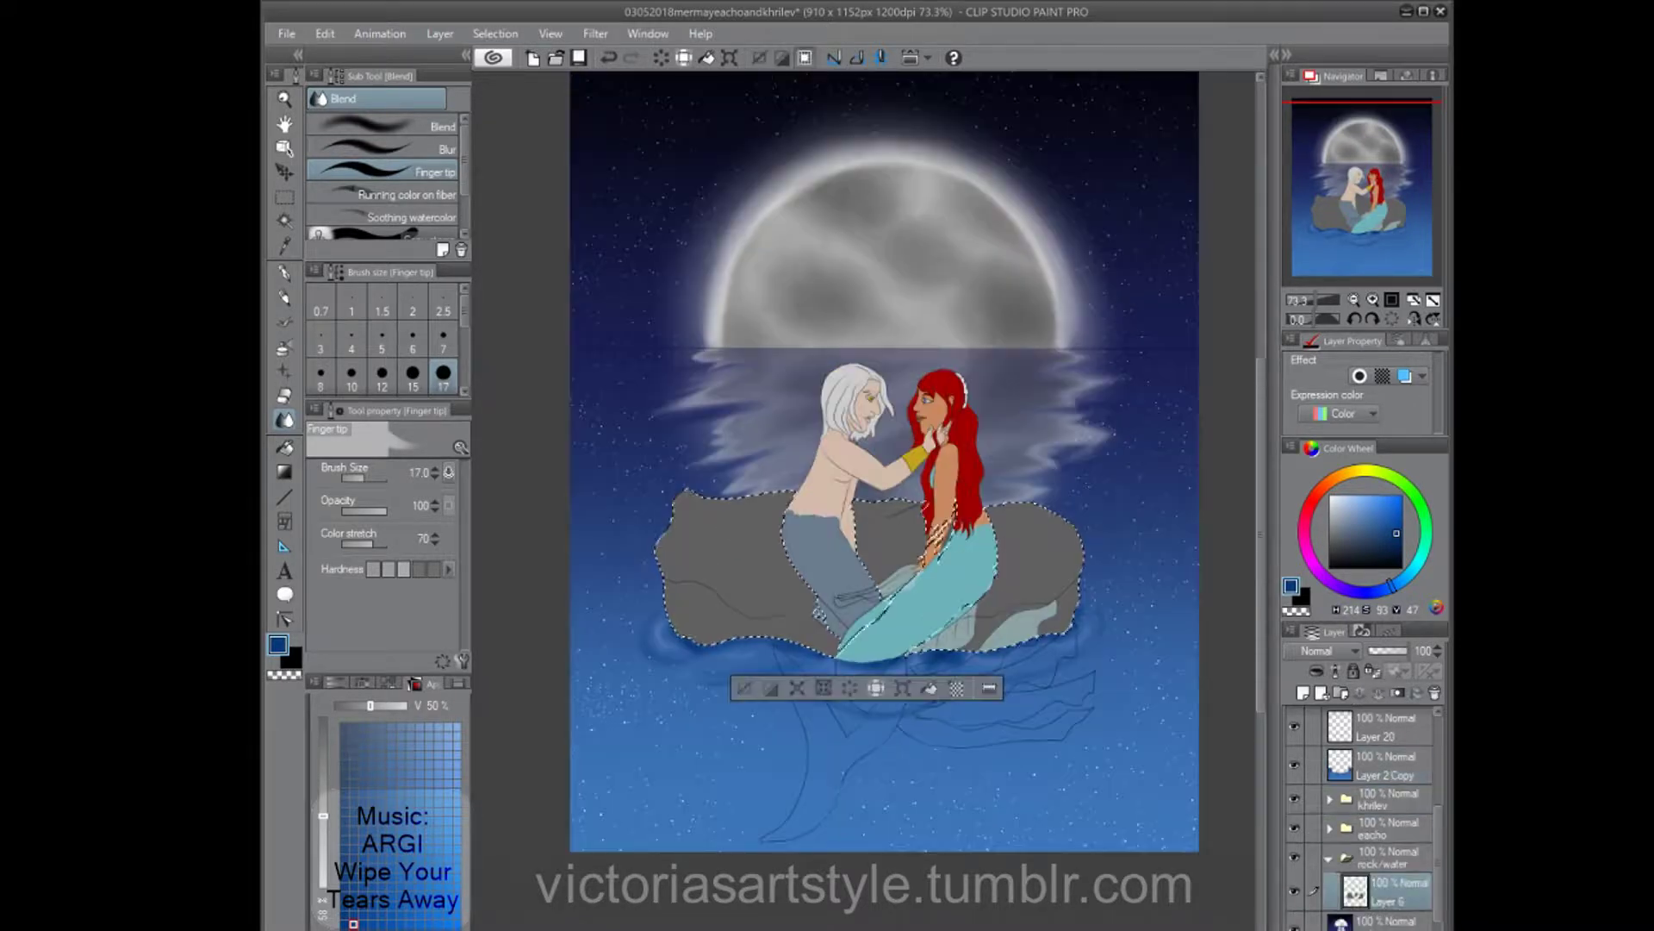
scroll(821, 588, up, 4)
alt+click(820, 588)
key(b)
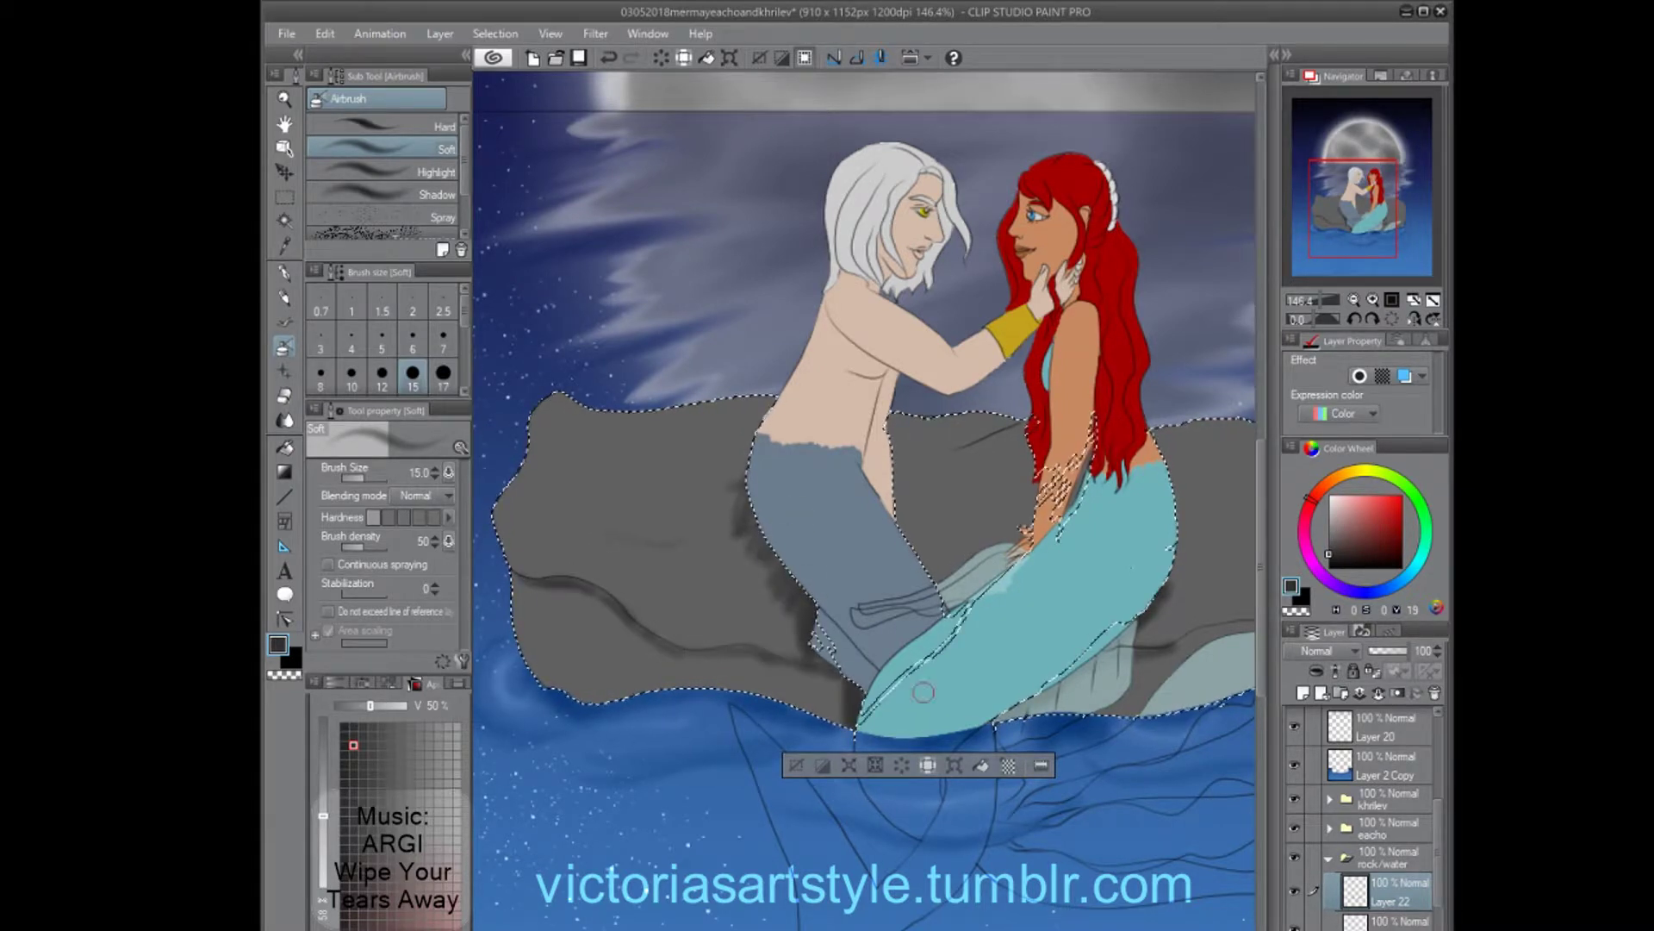
scroll(1008, 579, right, 3)
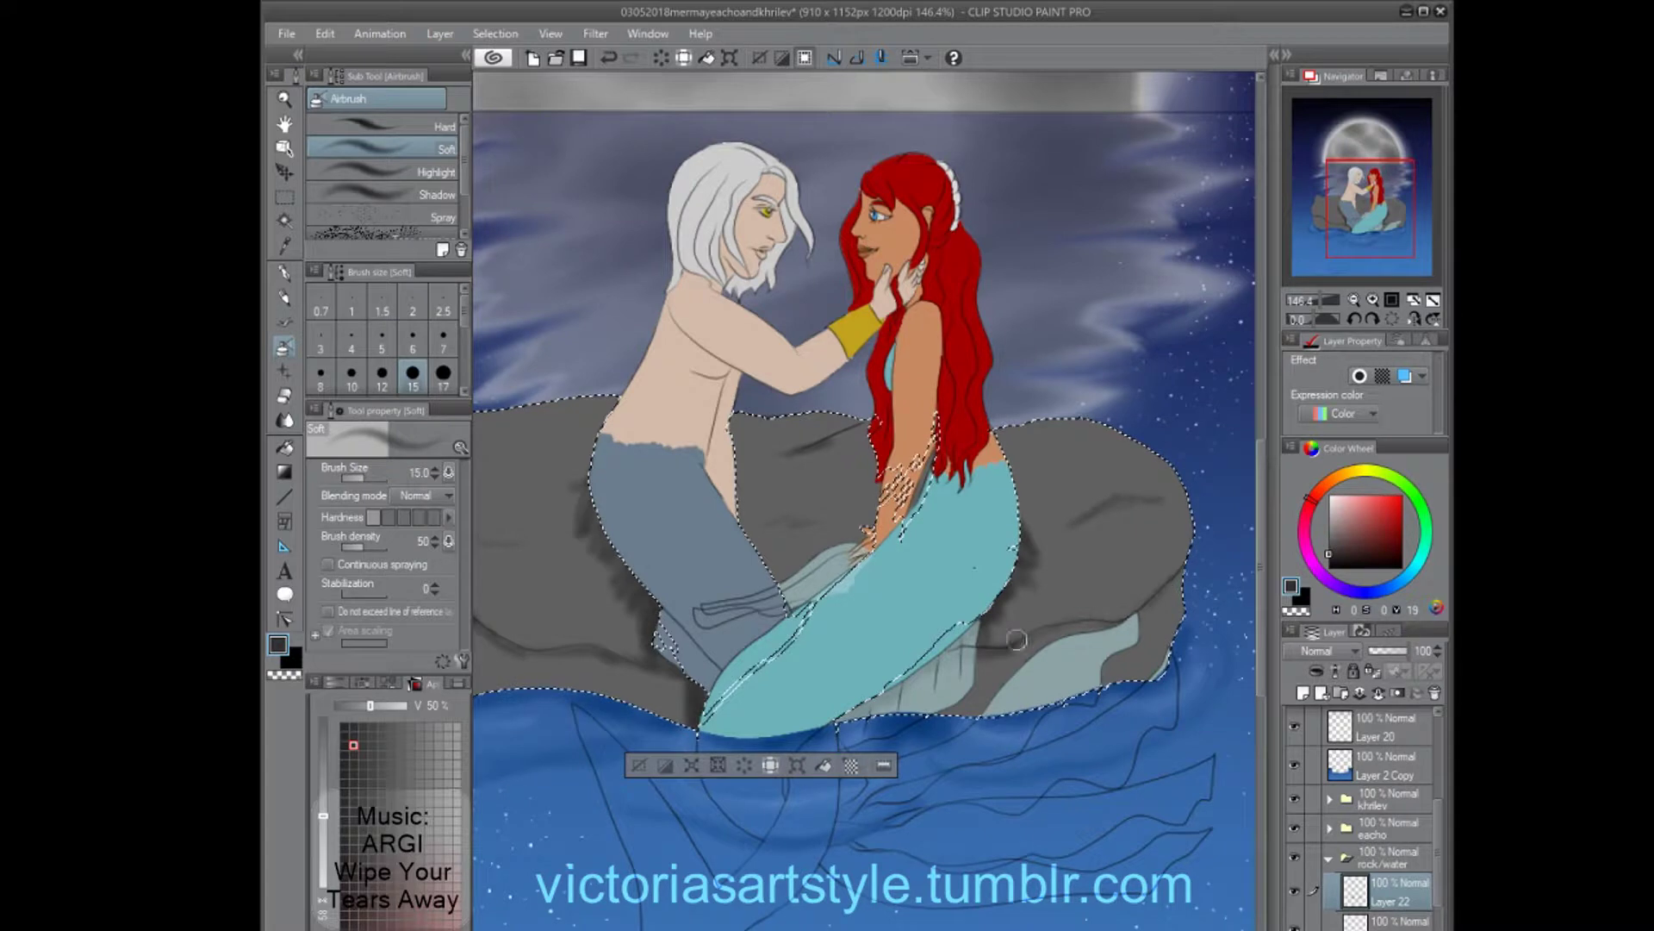
Airbrush dark grey creases across the rock's surface on a layer beneath the shadows with the Soft airbrush at size 15.
scroll(879, 719, down, 2)
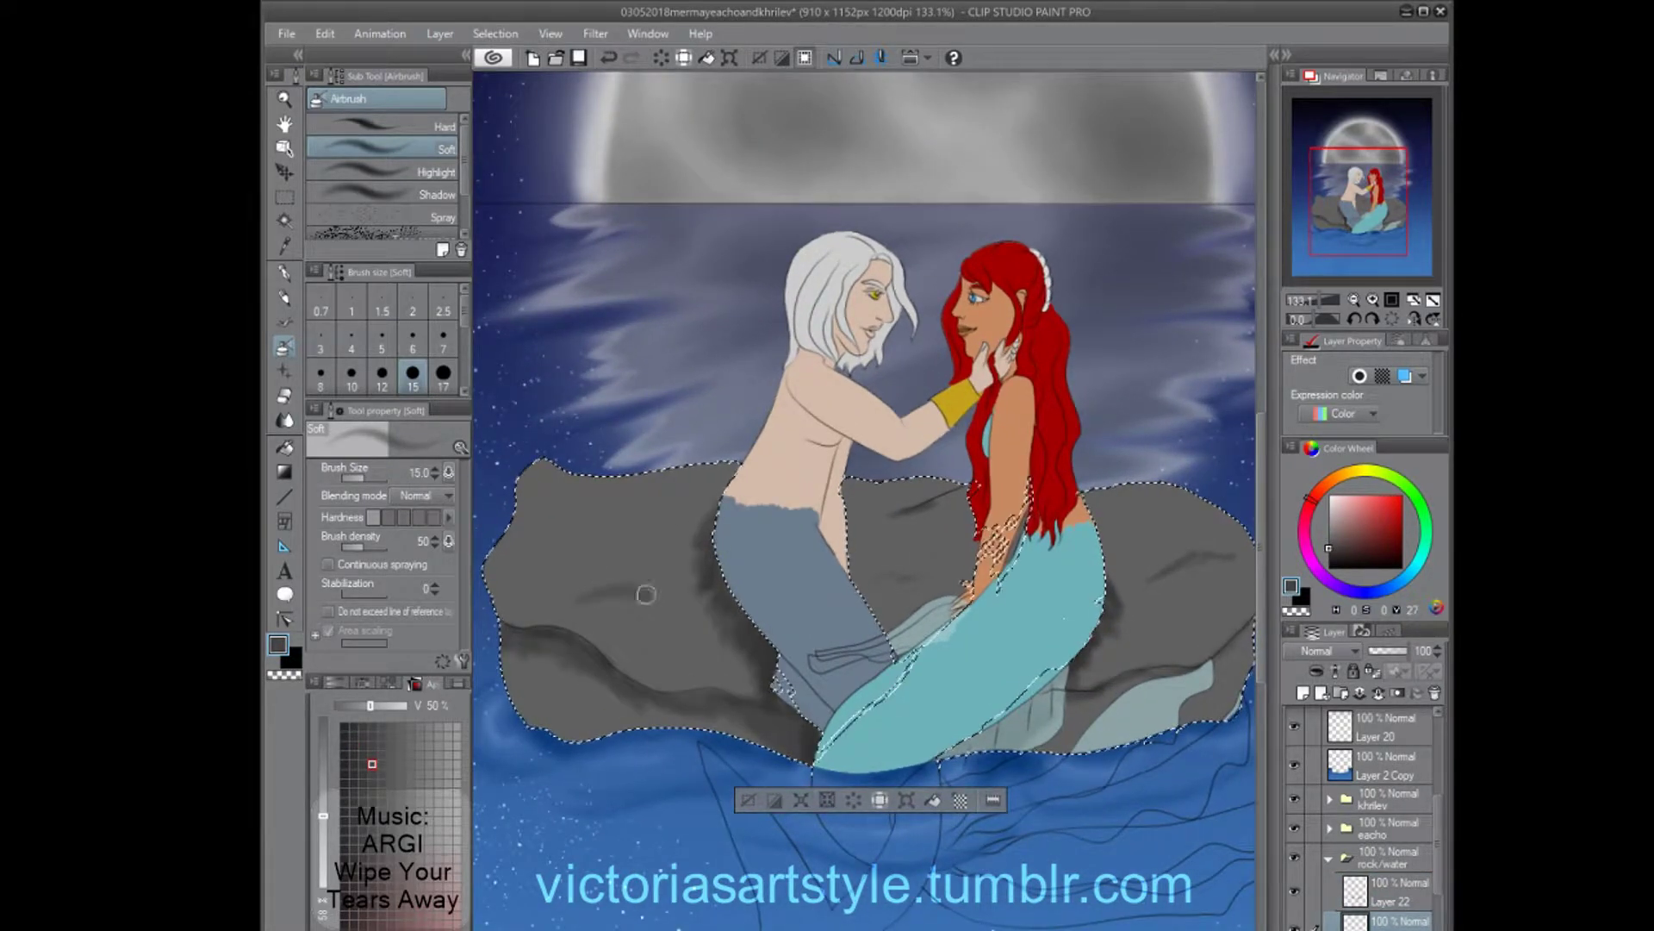
scroll(1081, 708, right, 2)
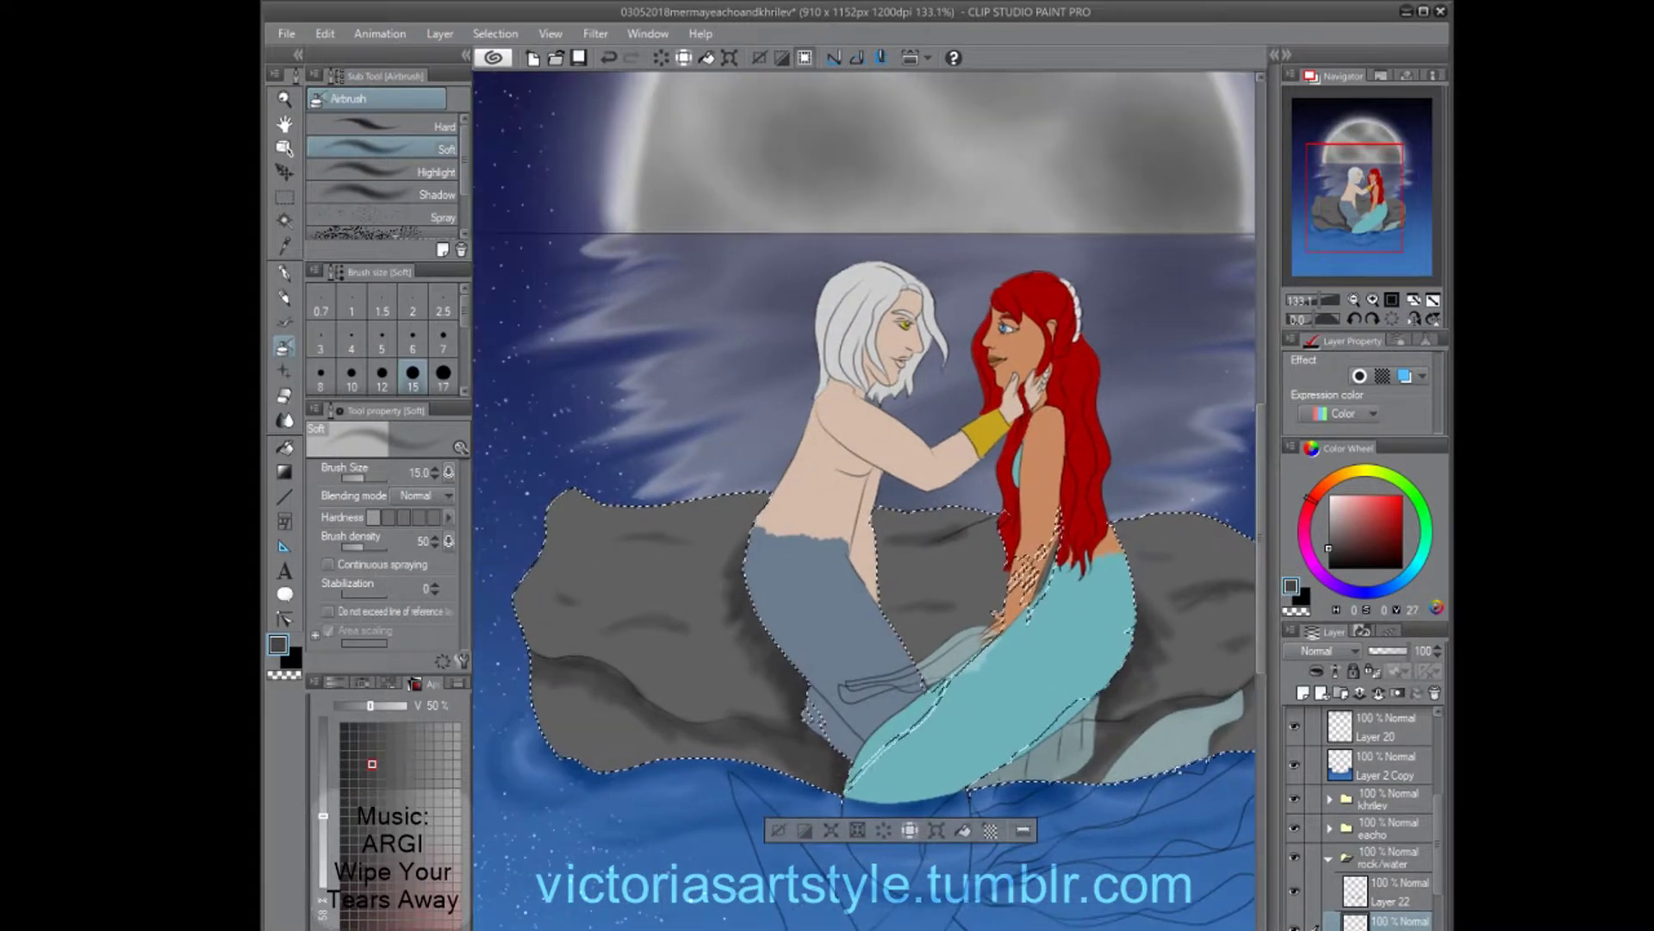
scroll(1095, 595, left, 2)
Place another layer beneath the creases and airbrush slightly lighter grey shading around them over the whole rock.
key(ctrl+shift+n)
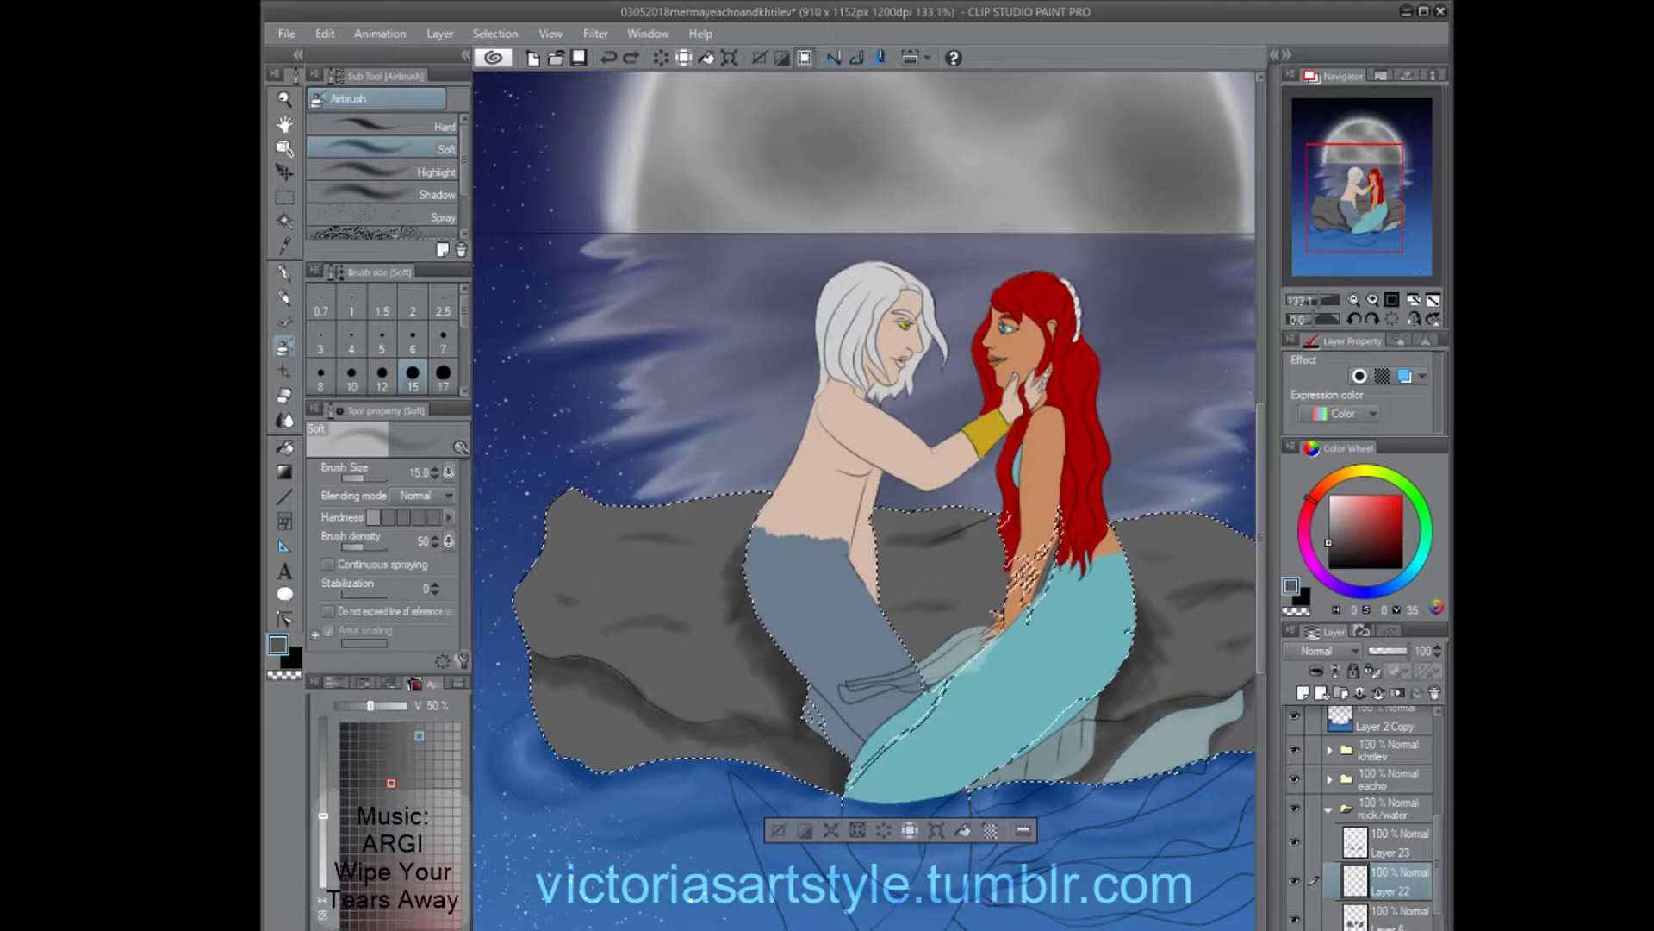
alt+click(1157, 739)
drag(1156, 739, 1096, 692)
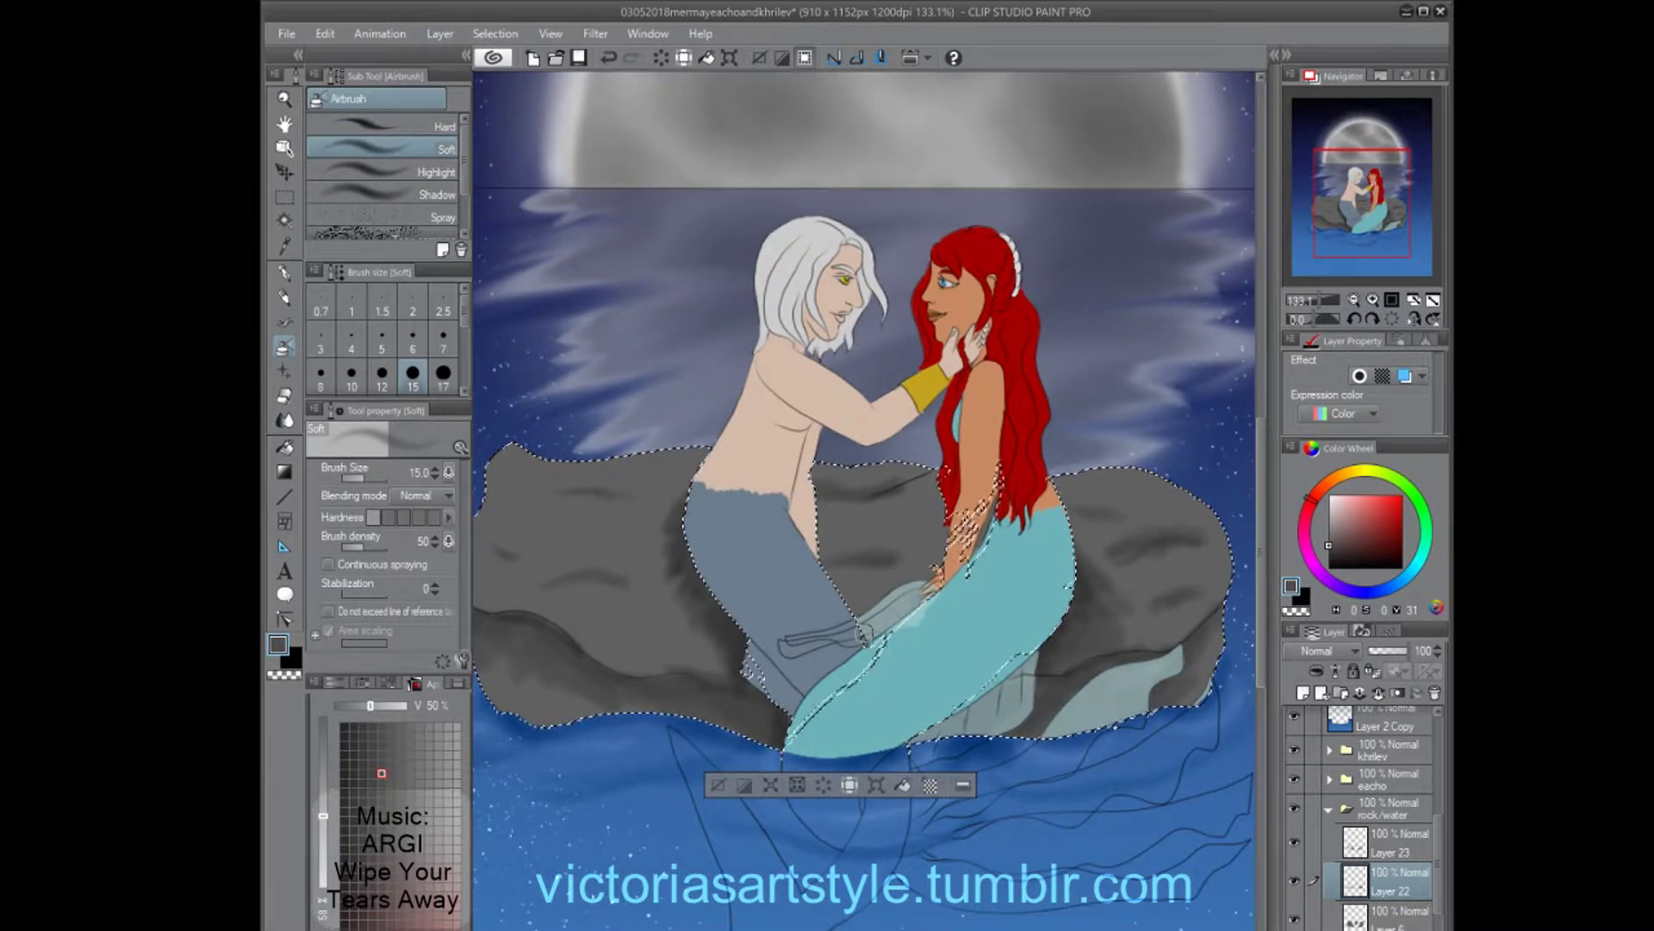
drag(663, 517, 637, 563)
scroll(520, 558, down, 2)
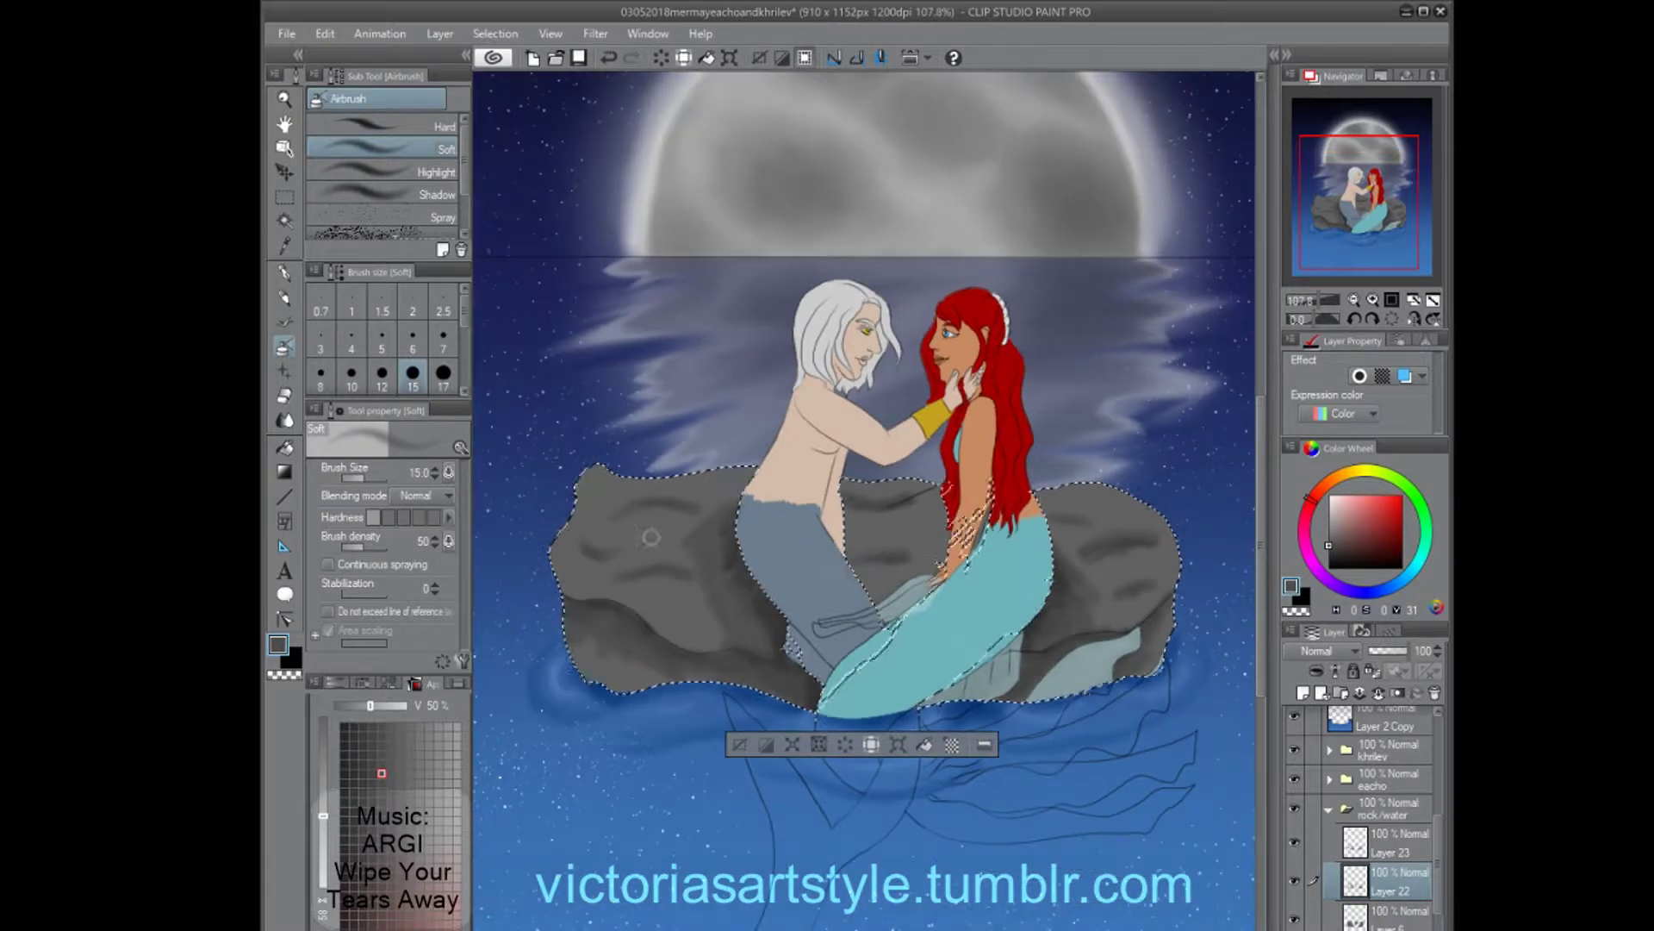
scroll(568, 686, up, 2)
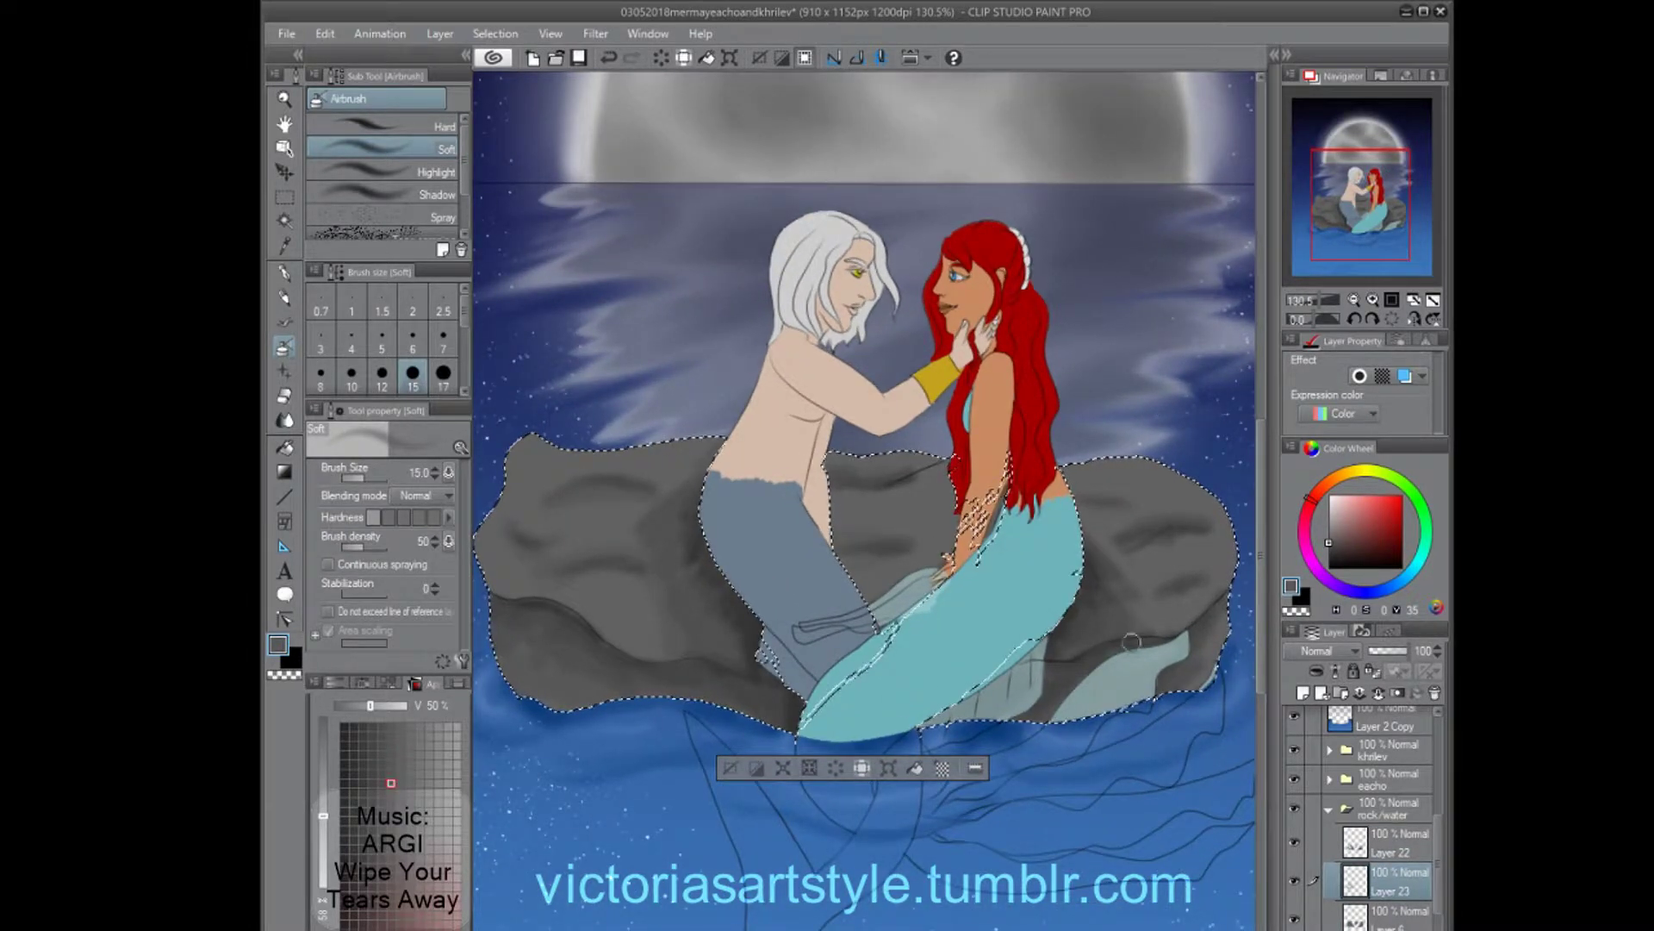
Move Layer 22 below Layer 23 and airbrush lighter grey tones between the rock's creases, undoing the last change.
drag(1389, 842, 1389, 888)
click(409, 812)
drag(517, 465, 587, 463)
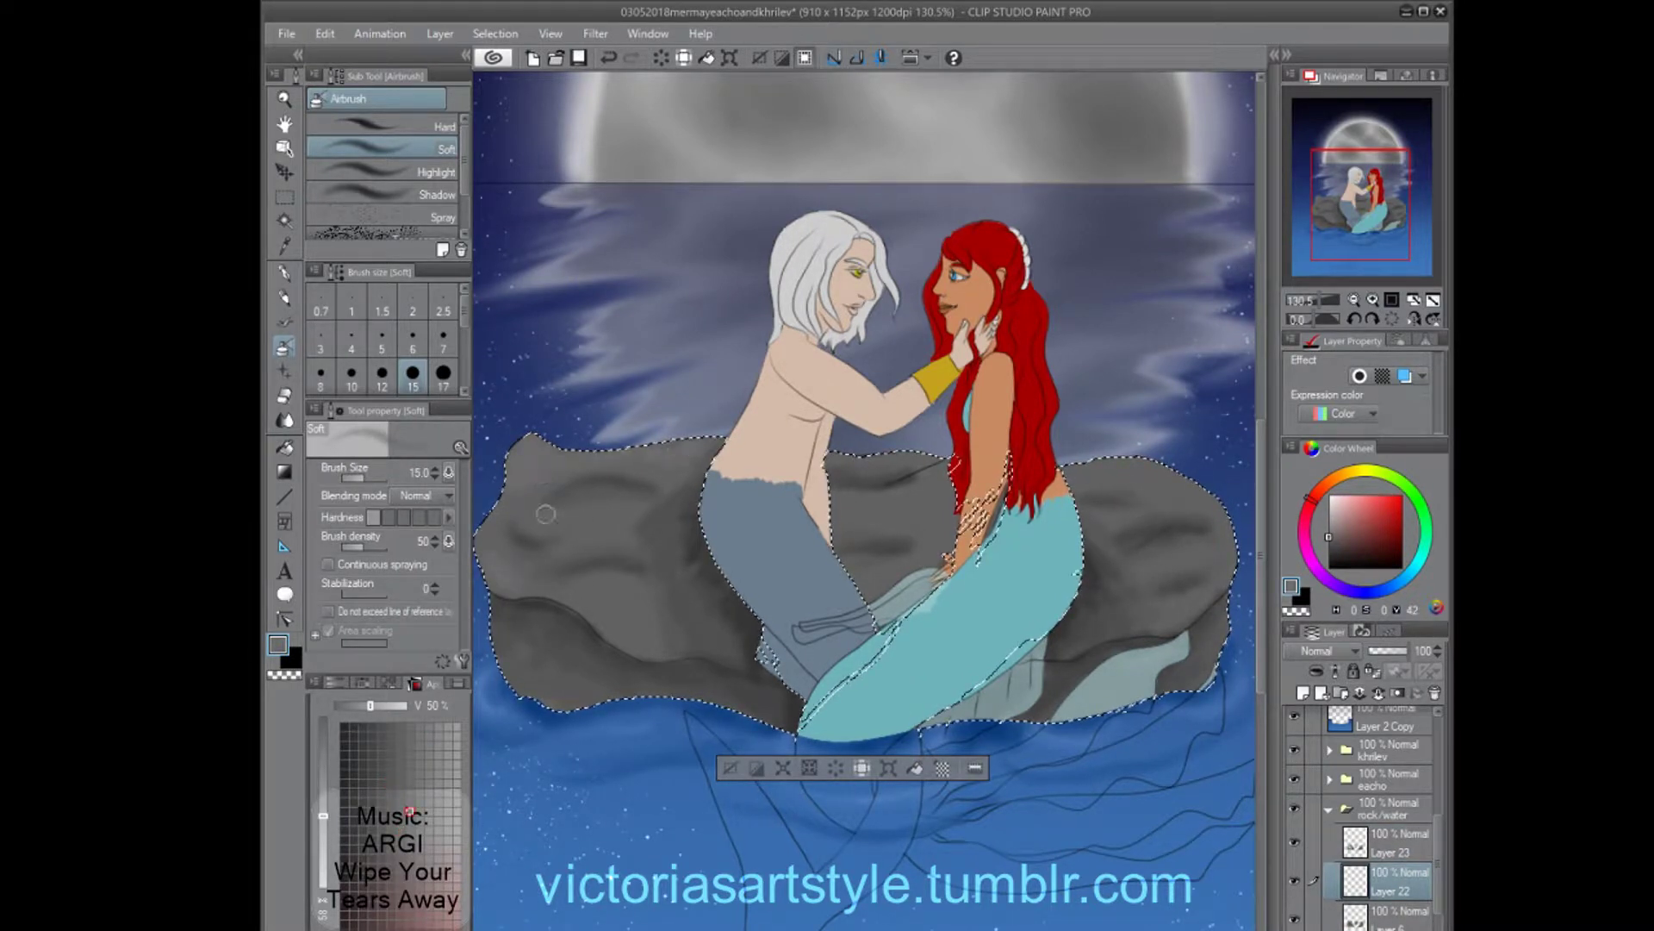
key(ctrl+z)
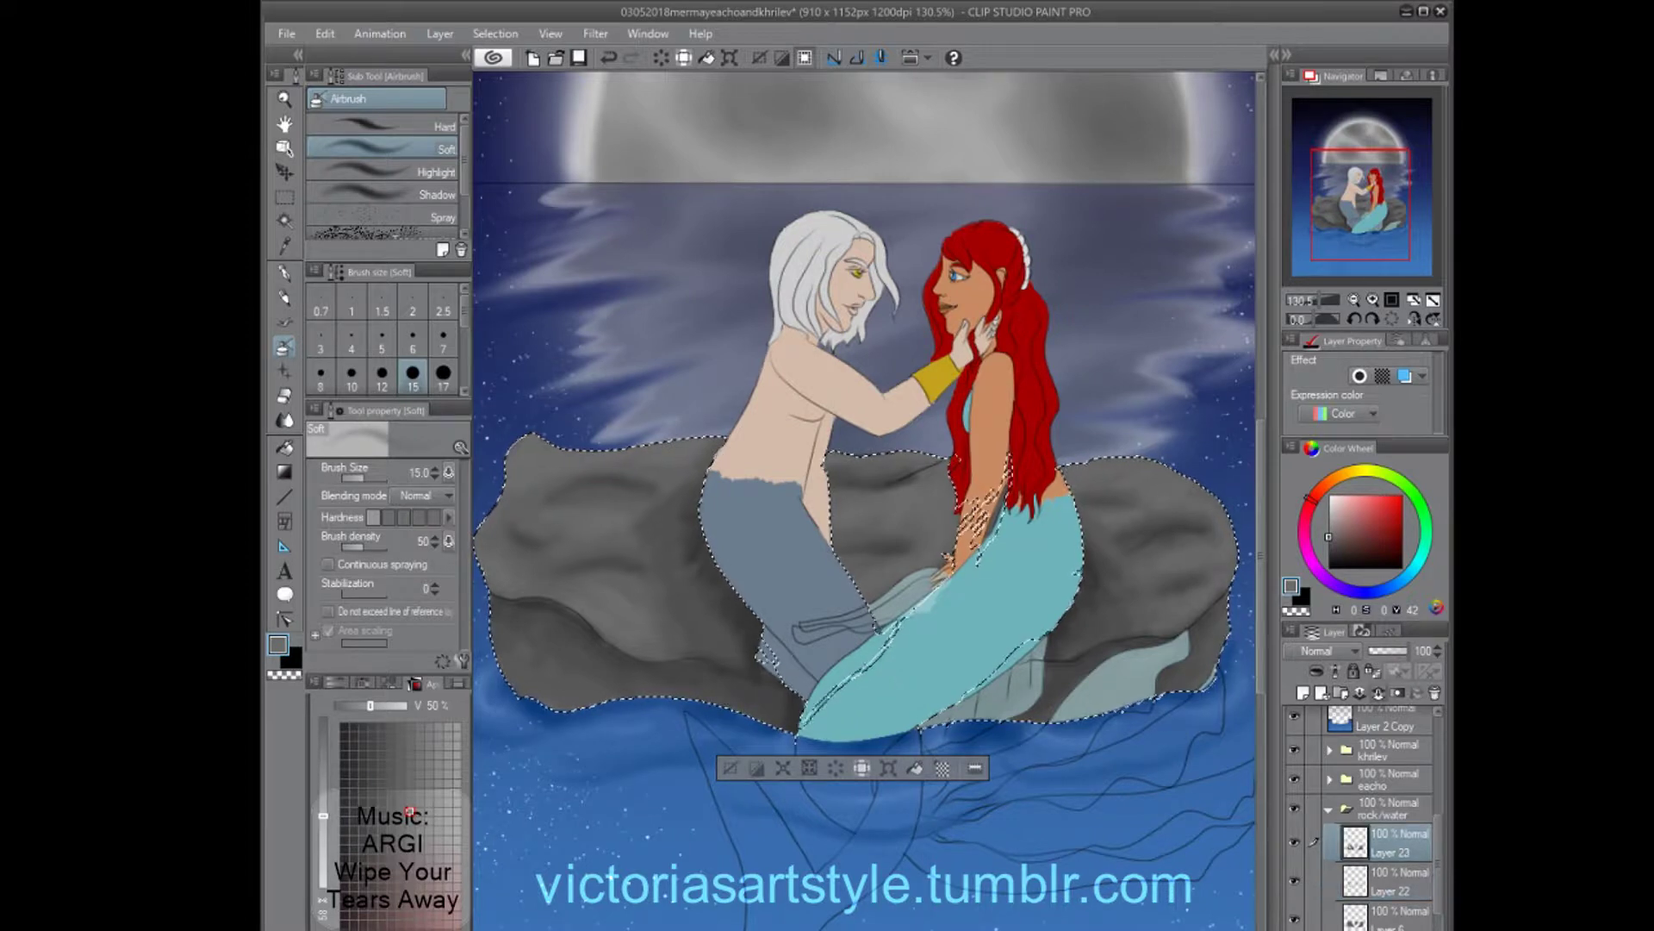
Add pale grey highlights to the rock's edges and ridges with the Soft airbrush at size 8.
click(419, 783)
click(321, 372)
click(438, 754)
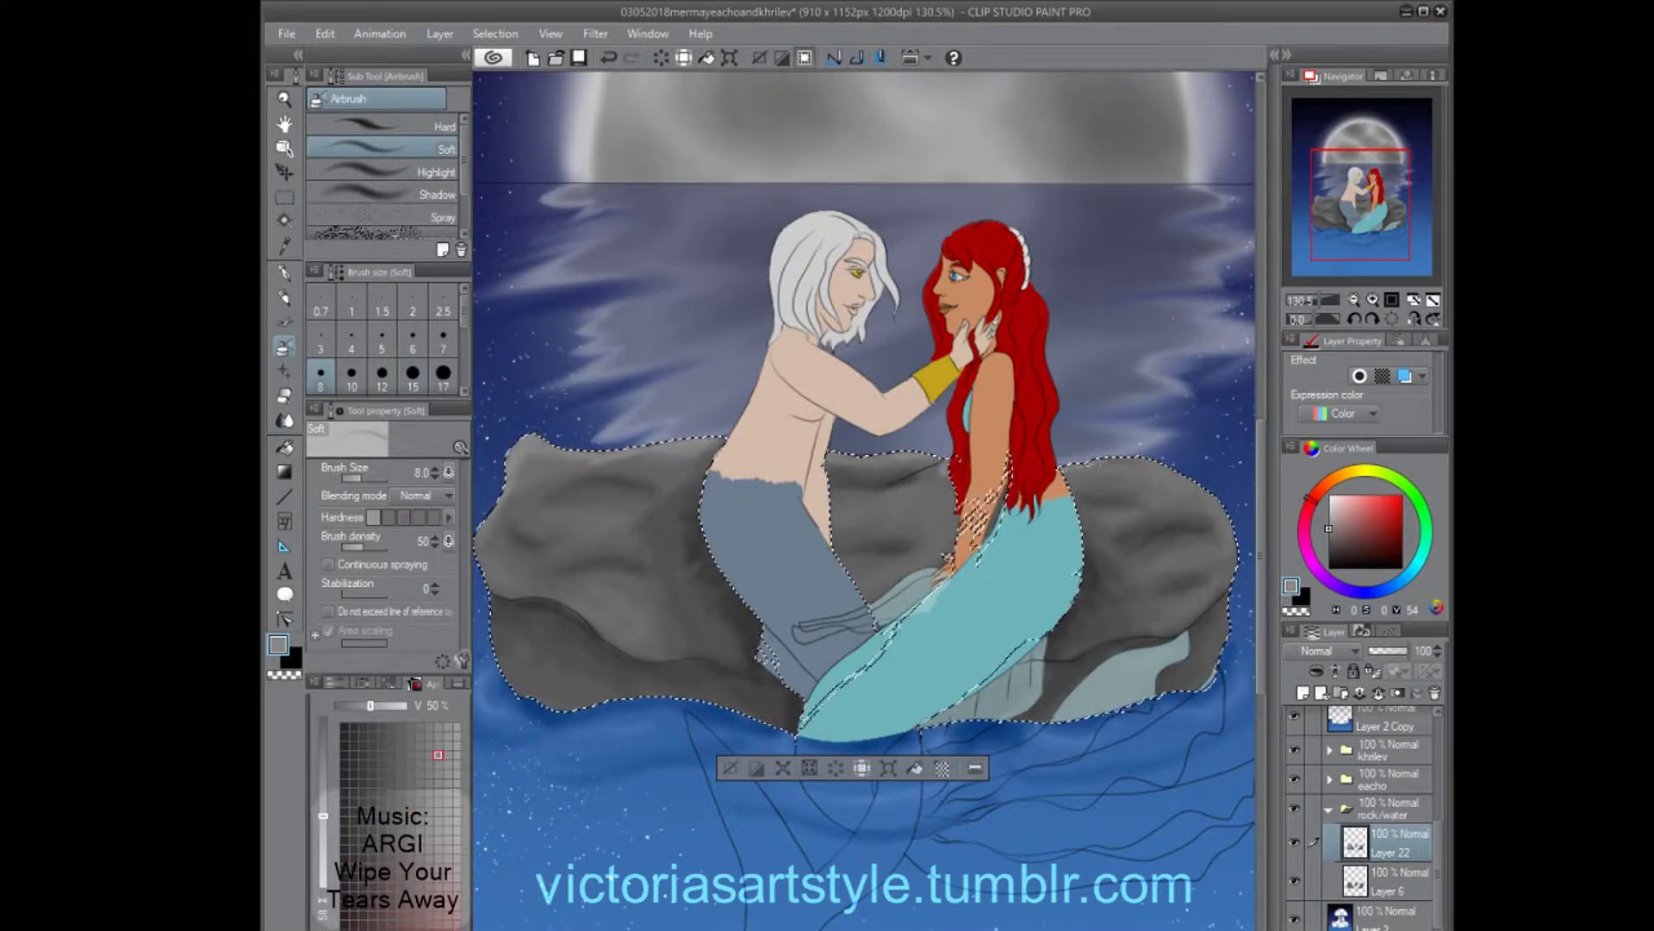
Smooth the rock's shading with the Blur 2 tool up to size 12, then clear the selection and collapse the rock/water folder.
key(ctrl+plus)
key(j)
key(ctrl+plus)
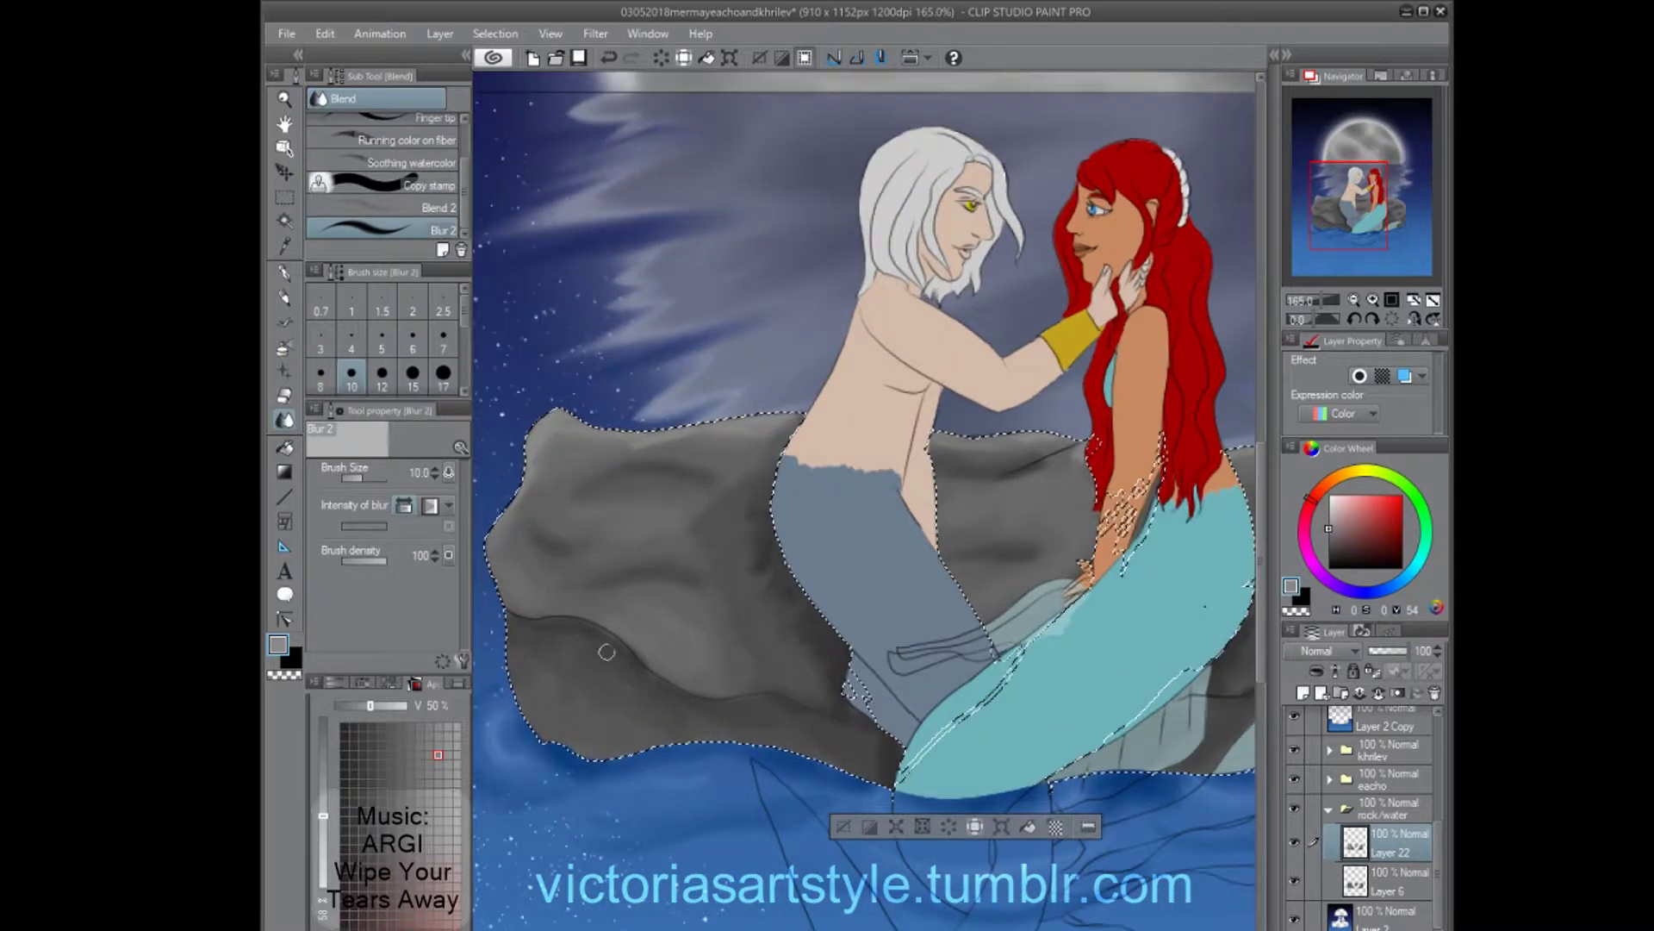
key(bracketright)
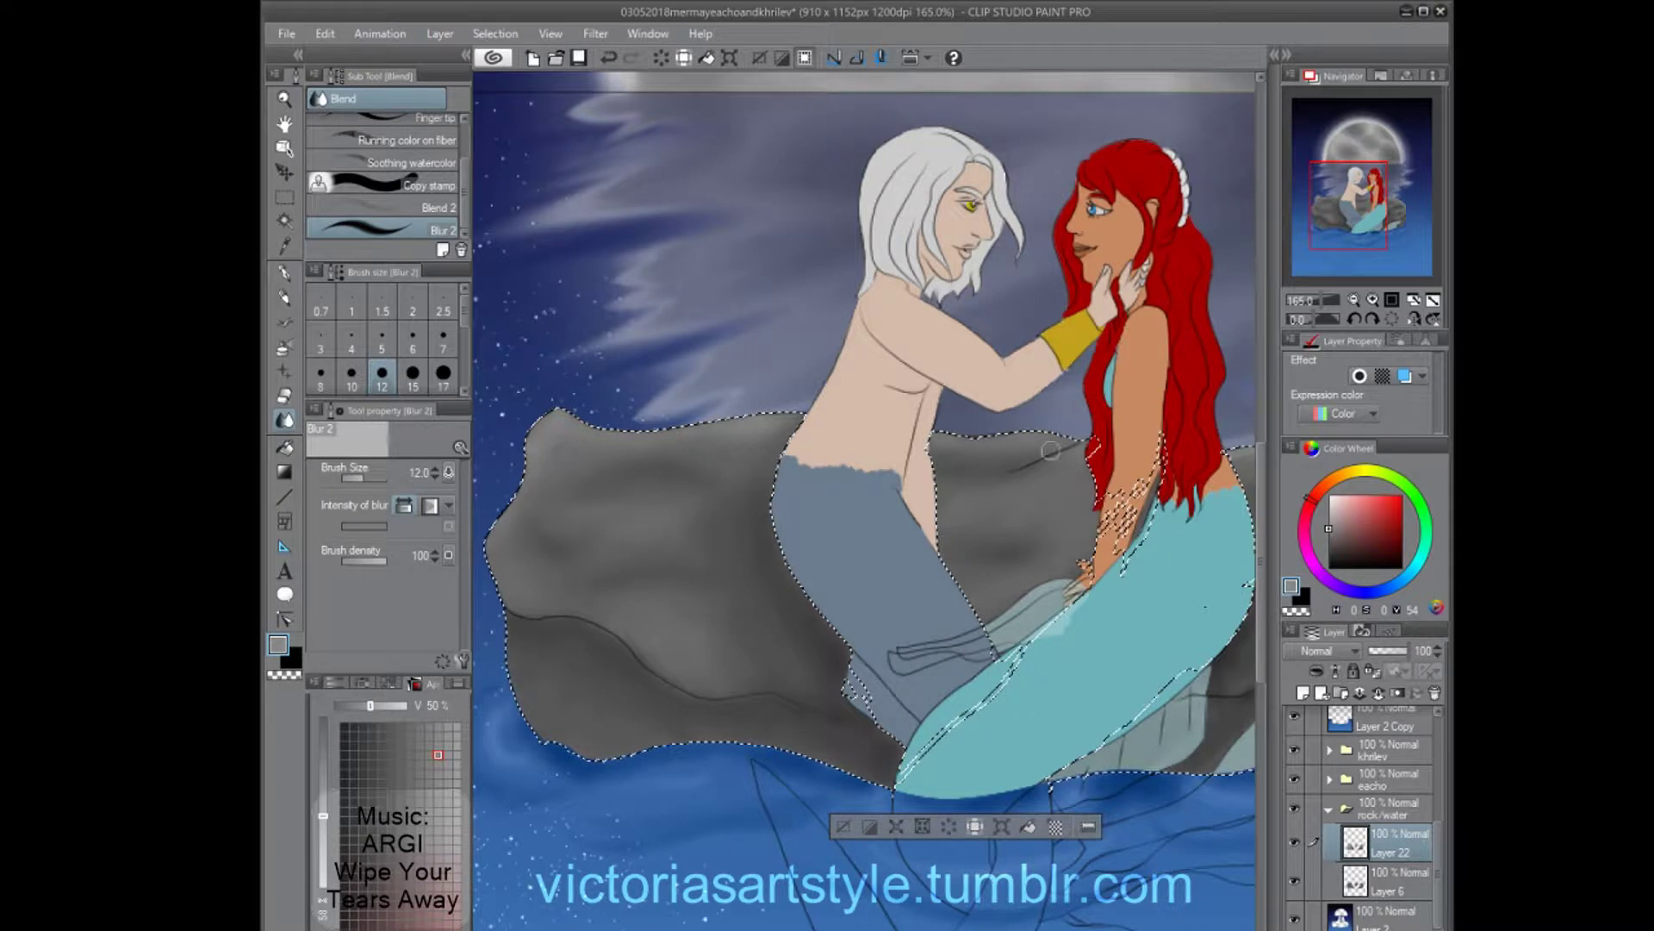
scroll(956, 543, right, 3)
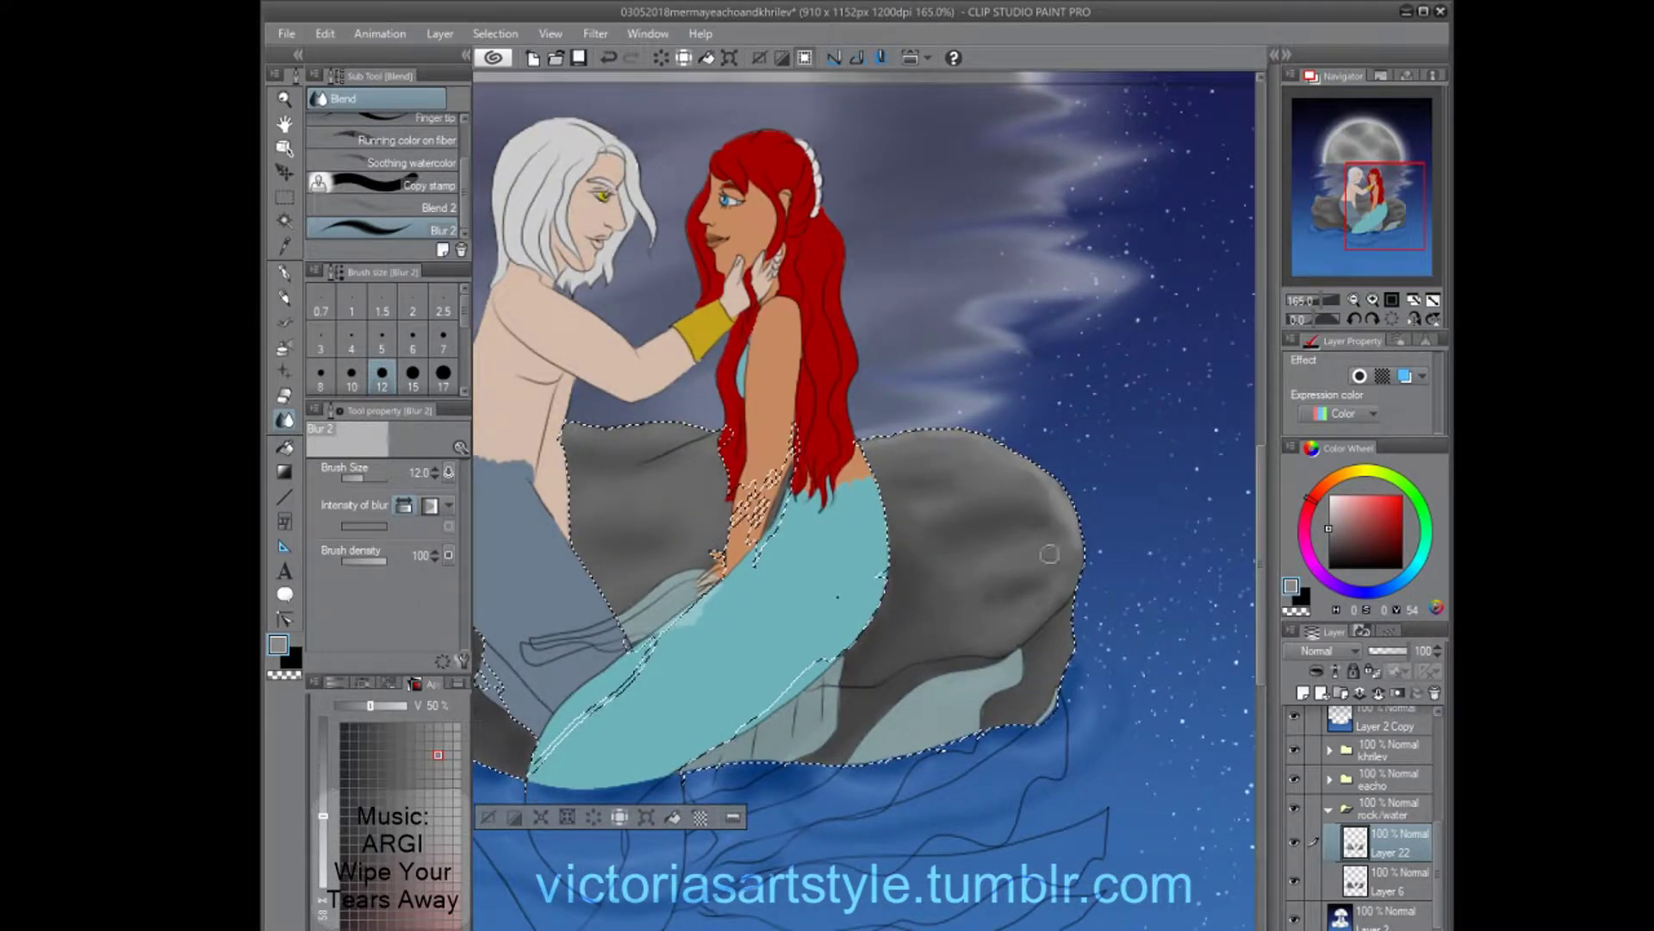
key(ctrl+d)
key(ctrl+0)
click(1328, 808)
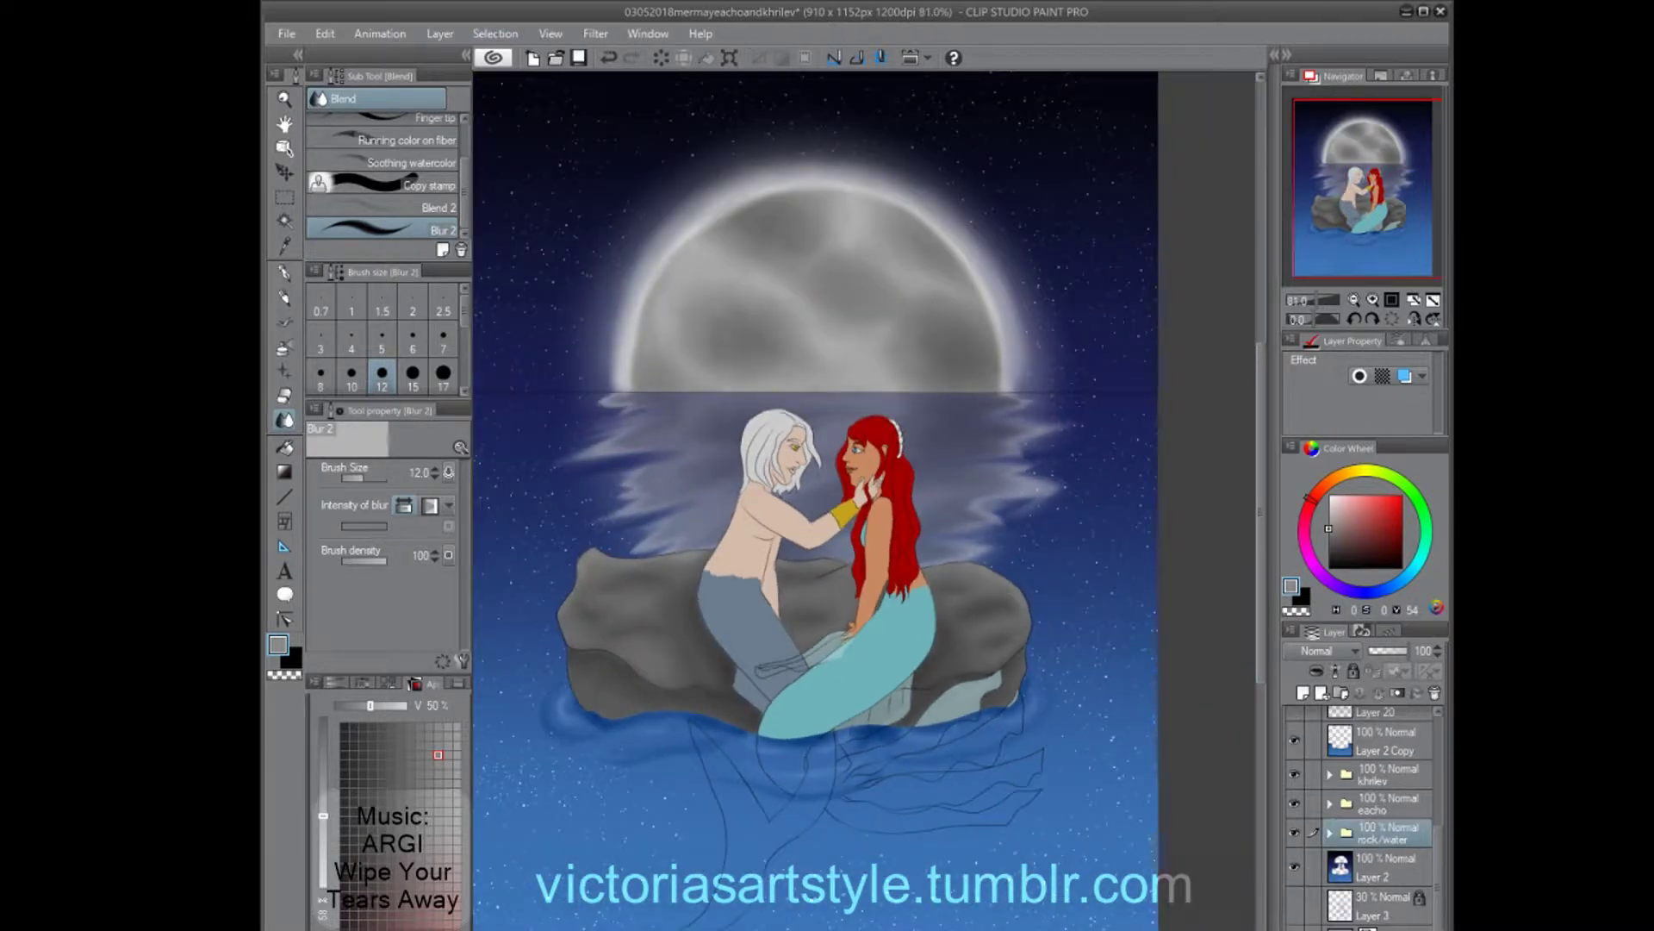
Select the red-haired mermaid's skin from Layer 8 and paint dark brown shadows down her arm on a new layer, Turnip pen size 4.
key(ctrl+minus)
ctrl+click(1355, 834)
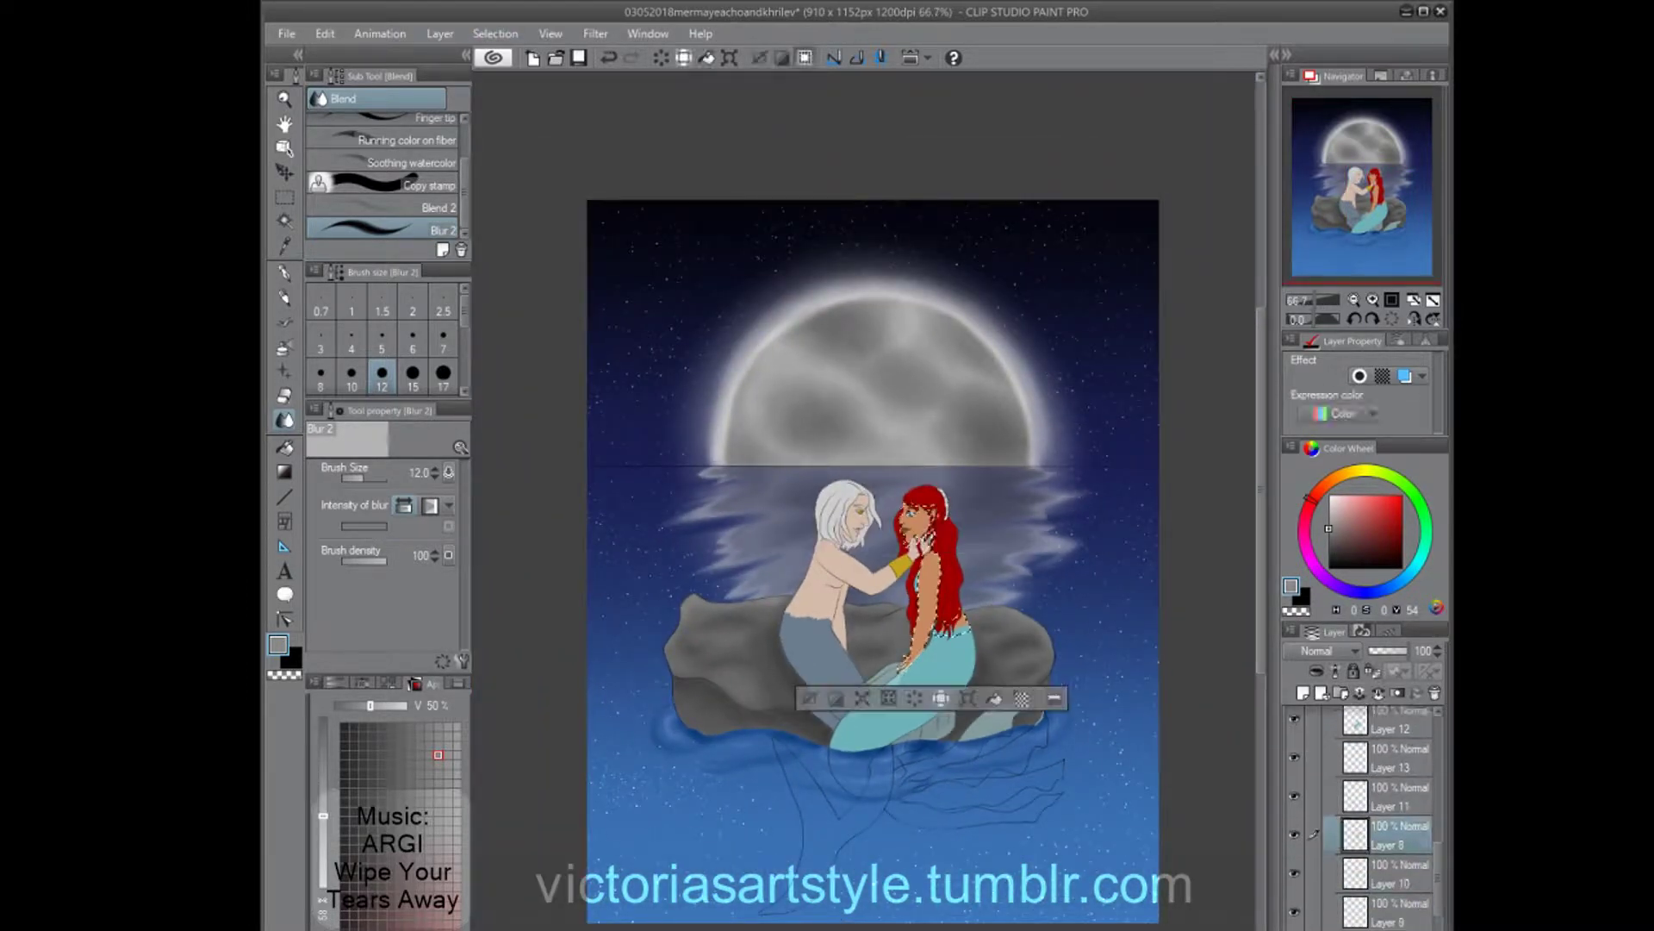
scroll(942, 589, up, 5)
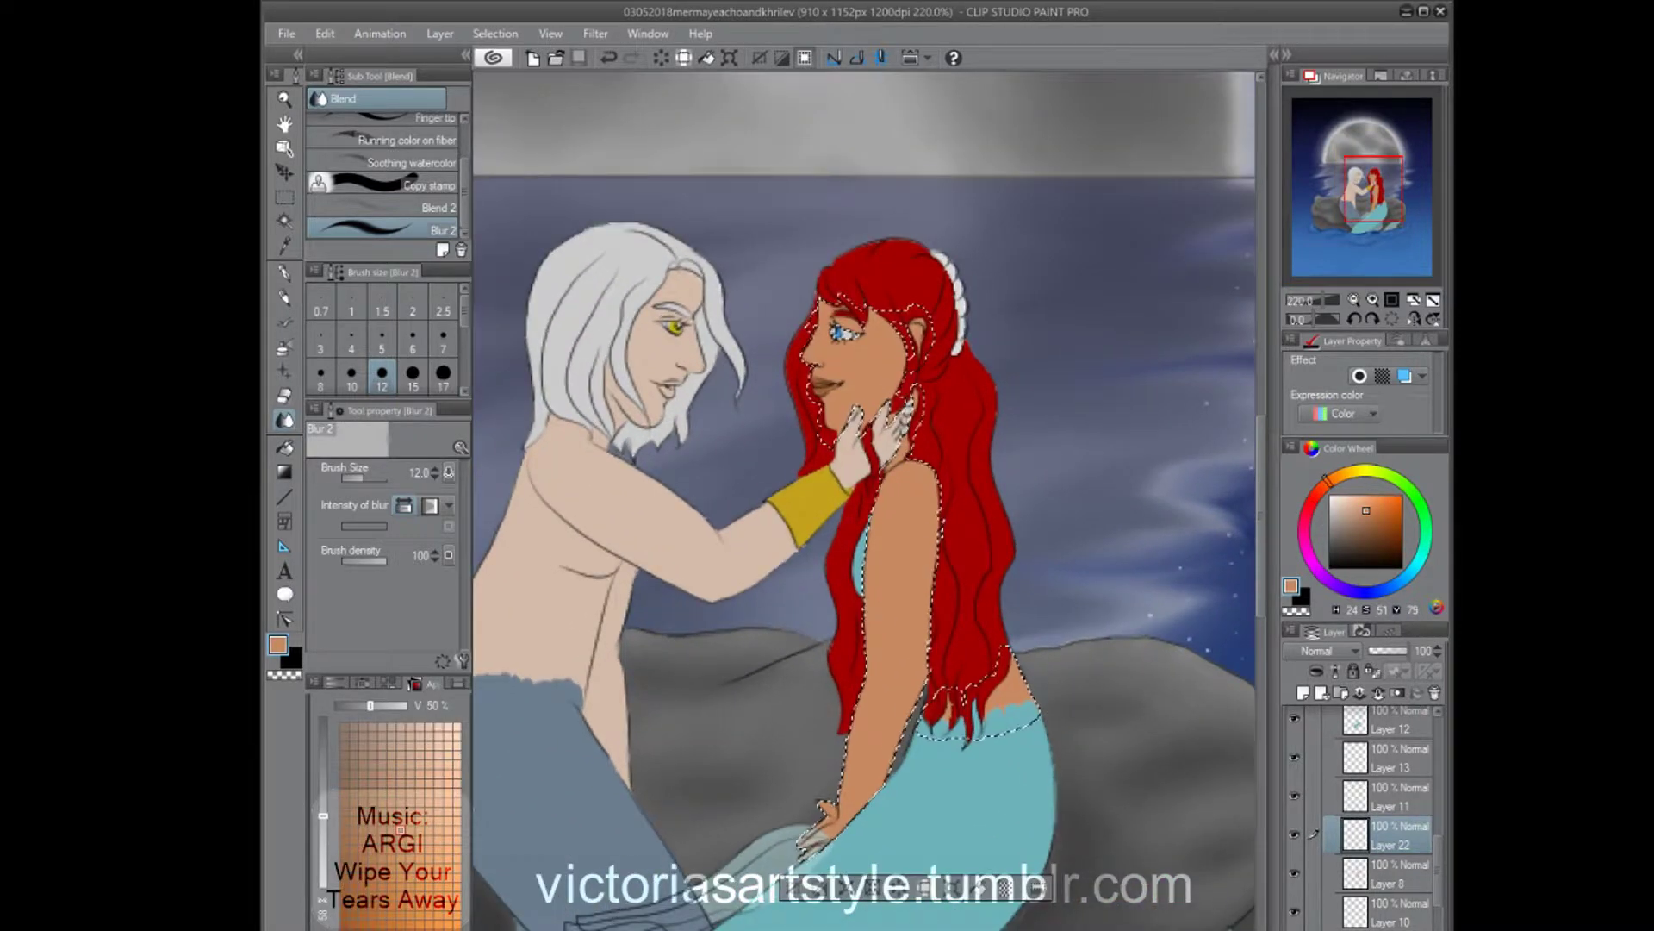
key(p)
scroll(801, 631, up, 2)
mouse_move(944, 360)
mouse_down()
mouse_move(979, 455)
mouse_move(969, 651)
mouse_up()
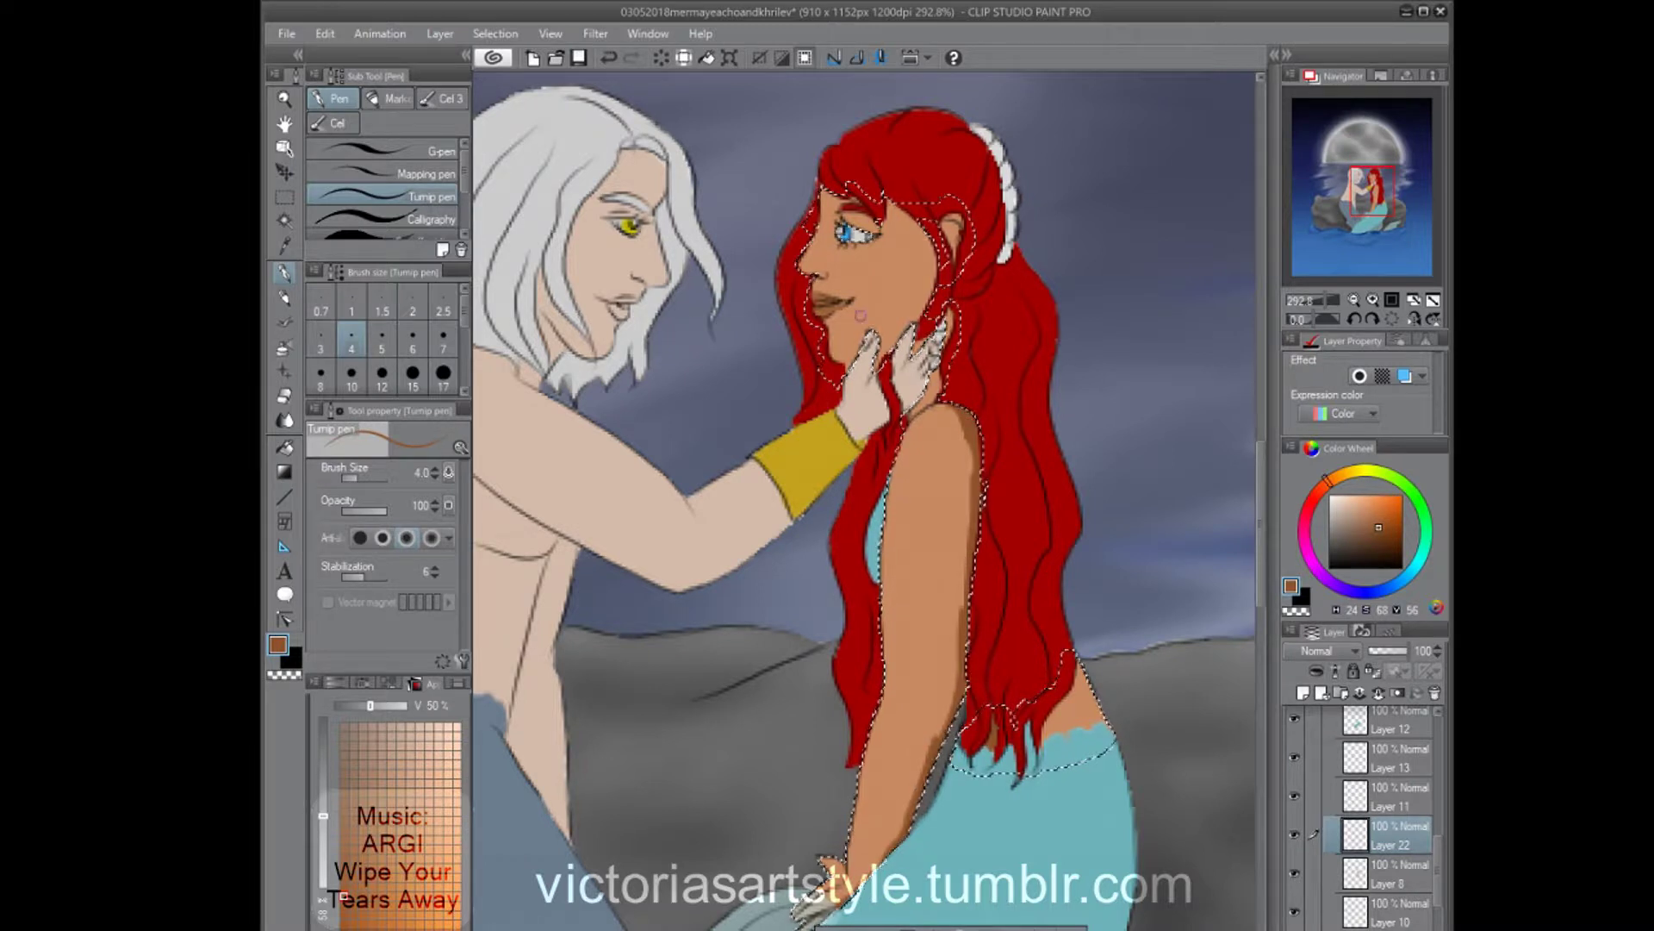
Paint dark brown shadows on the mermaid's face and neck with the Turnip pen at size 4.
scroll(849, 153, up, 1)
mouse_move(848, 194)
mouse_down()
mouse_move(971, 298)
mouse_move(955, 343)
mouse_up()
drag(896, 405, 909, 412)
scroll(866, 500, down, 5)
Add a layer beneath the dark shadows and paint a lighter brown shadow tone along the mermaid's arm, cheek and jaw.
key(ctrl+shift+n)
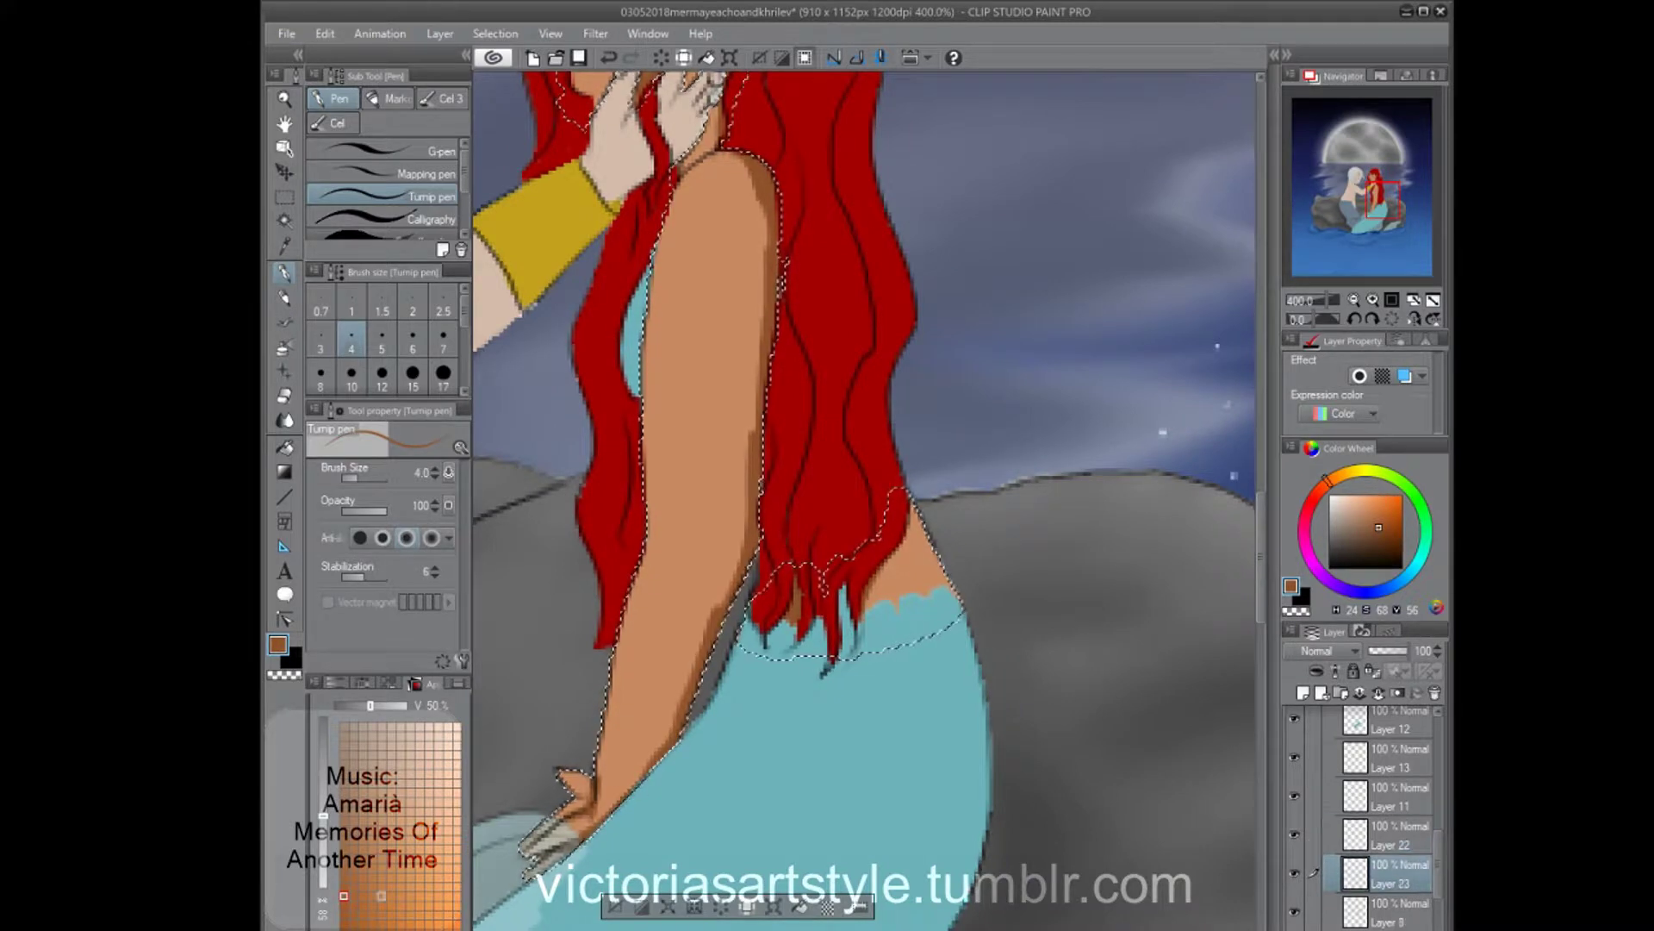
click(363, 876)
mouse_move(591, 822)
mouse_down()
mouse_move(689, 702)
mouse_move(754, 396)
mouse_up()
scroll(751, 520, up, 5)
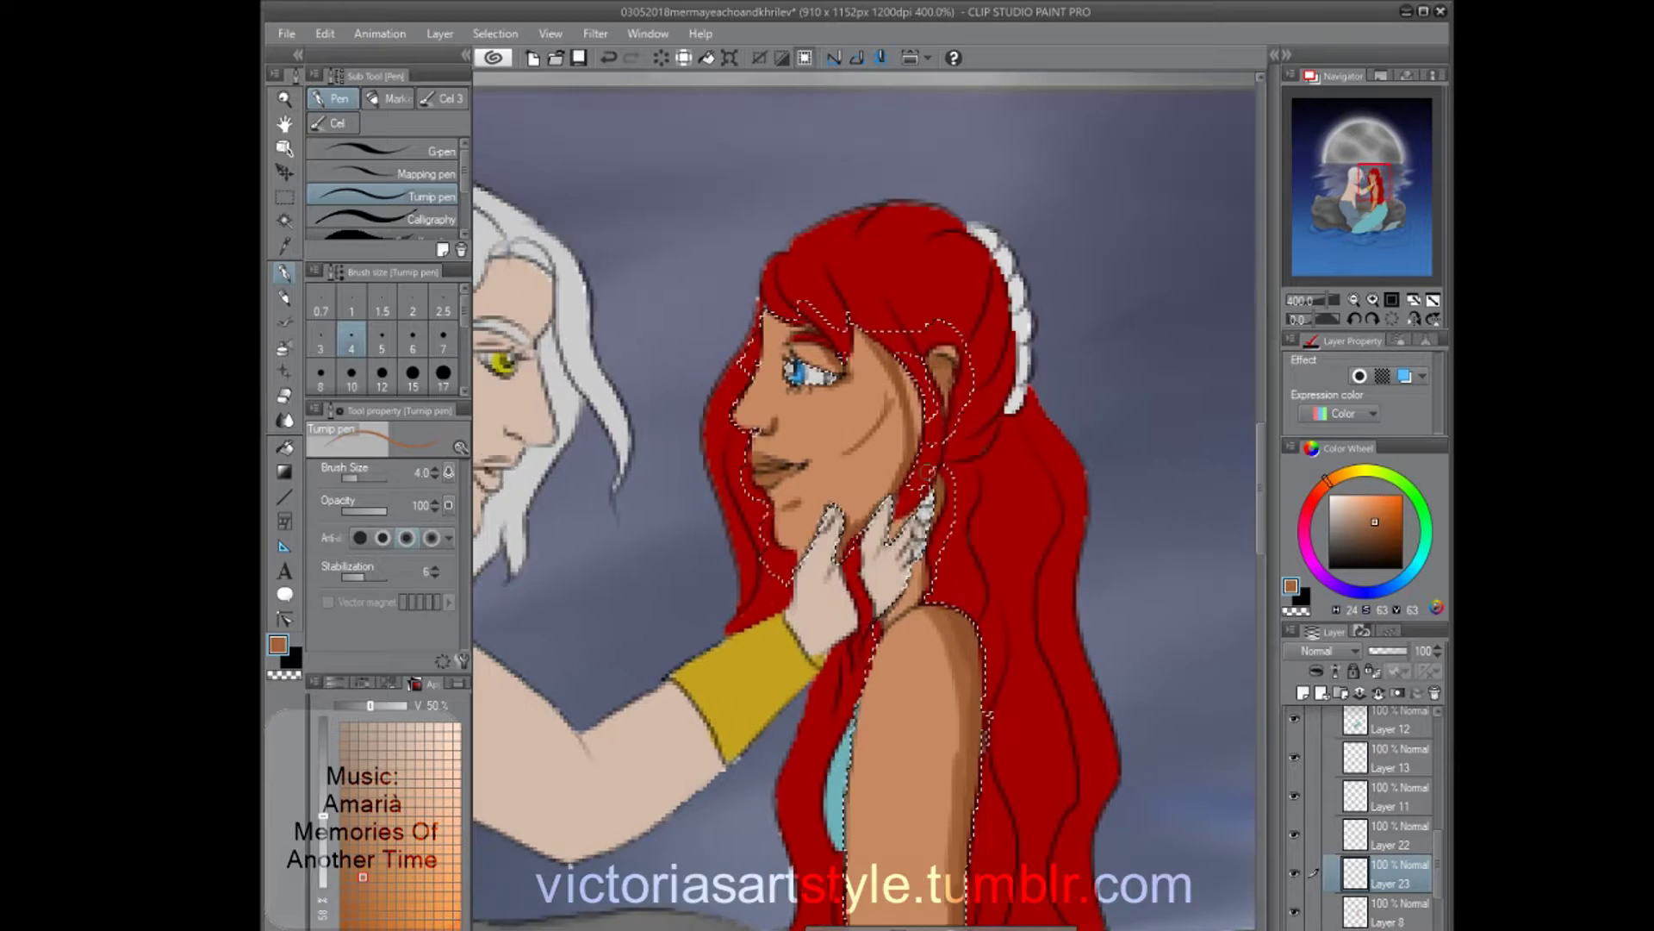
mouse_move(896, 379)
mouse_down()
mouse_move(840, 457)
mouse_move(927, 474)
mouse_up()
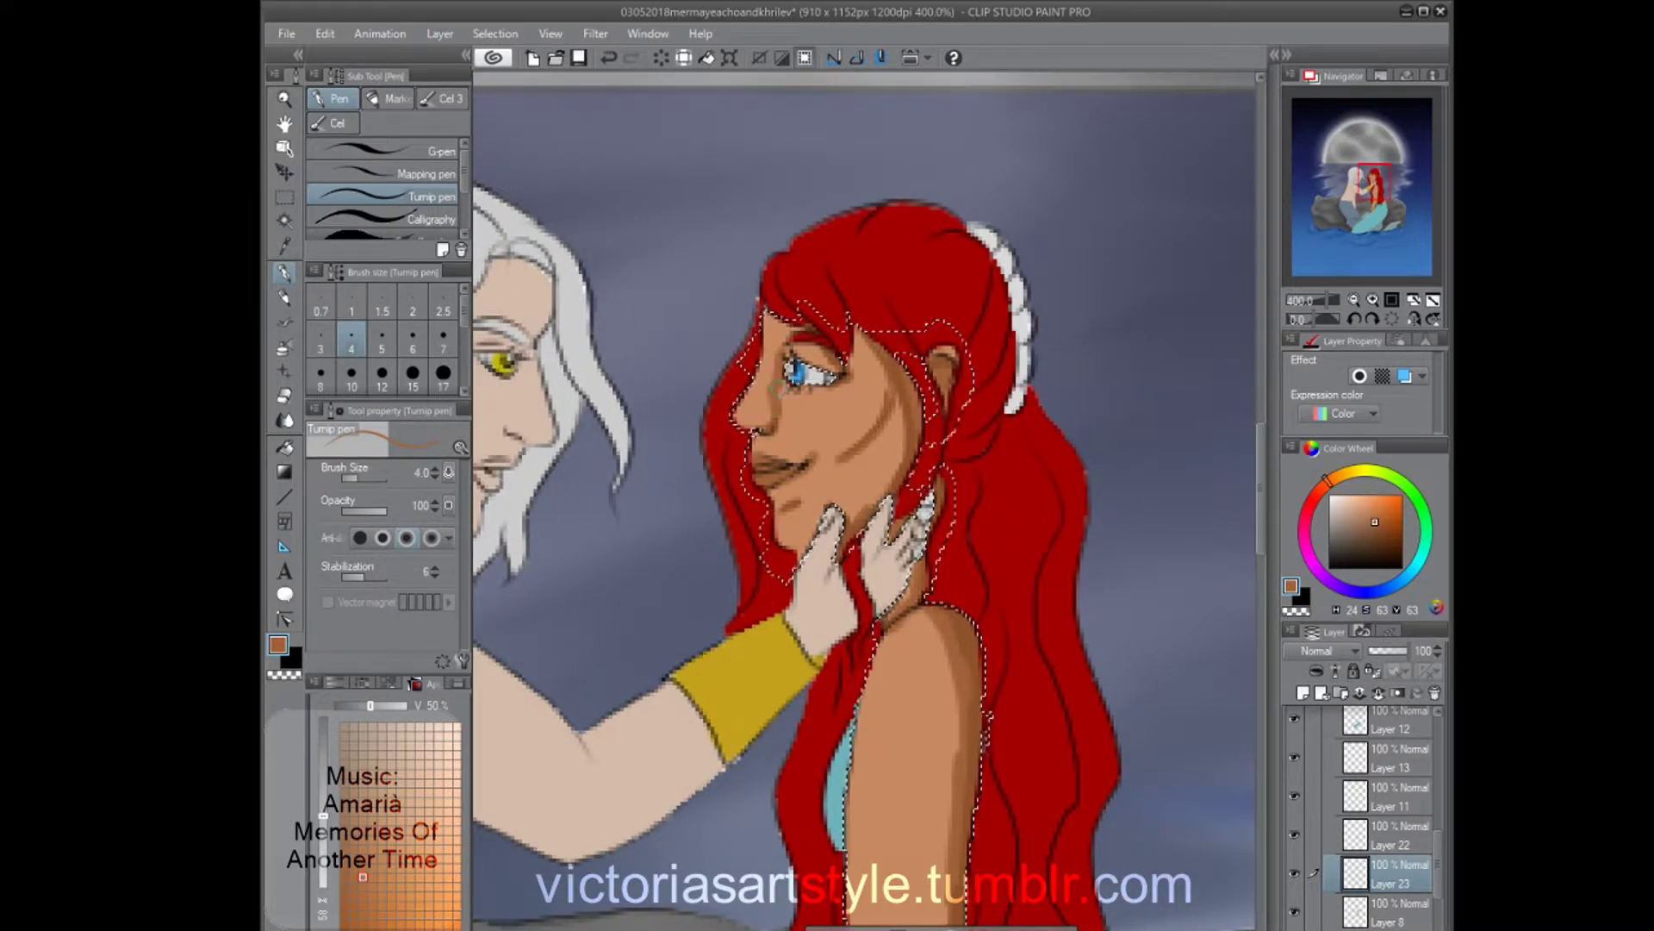
Place Layer 22 below Layer 23 and paint a still lighter brown transition tone on the mermaid's face and arm.
click(370, 859)
drag(1392, 835, 1392, 874)
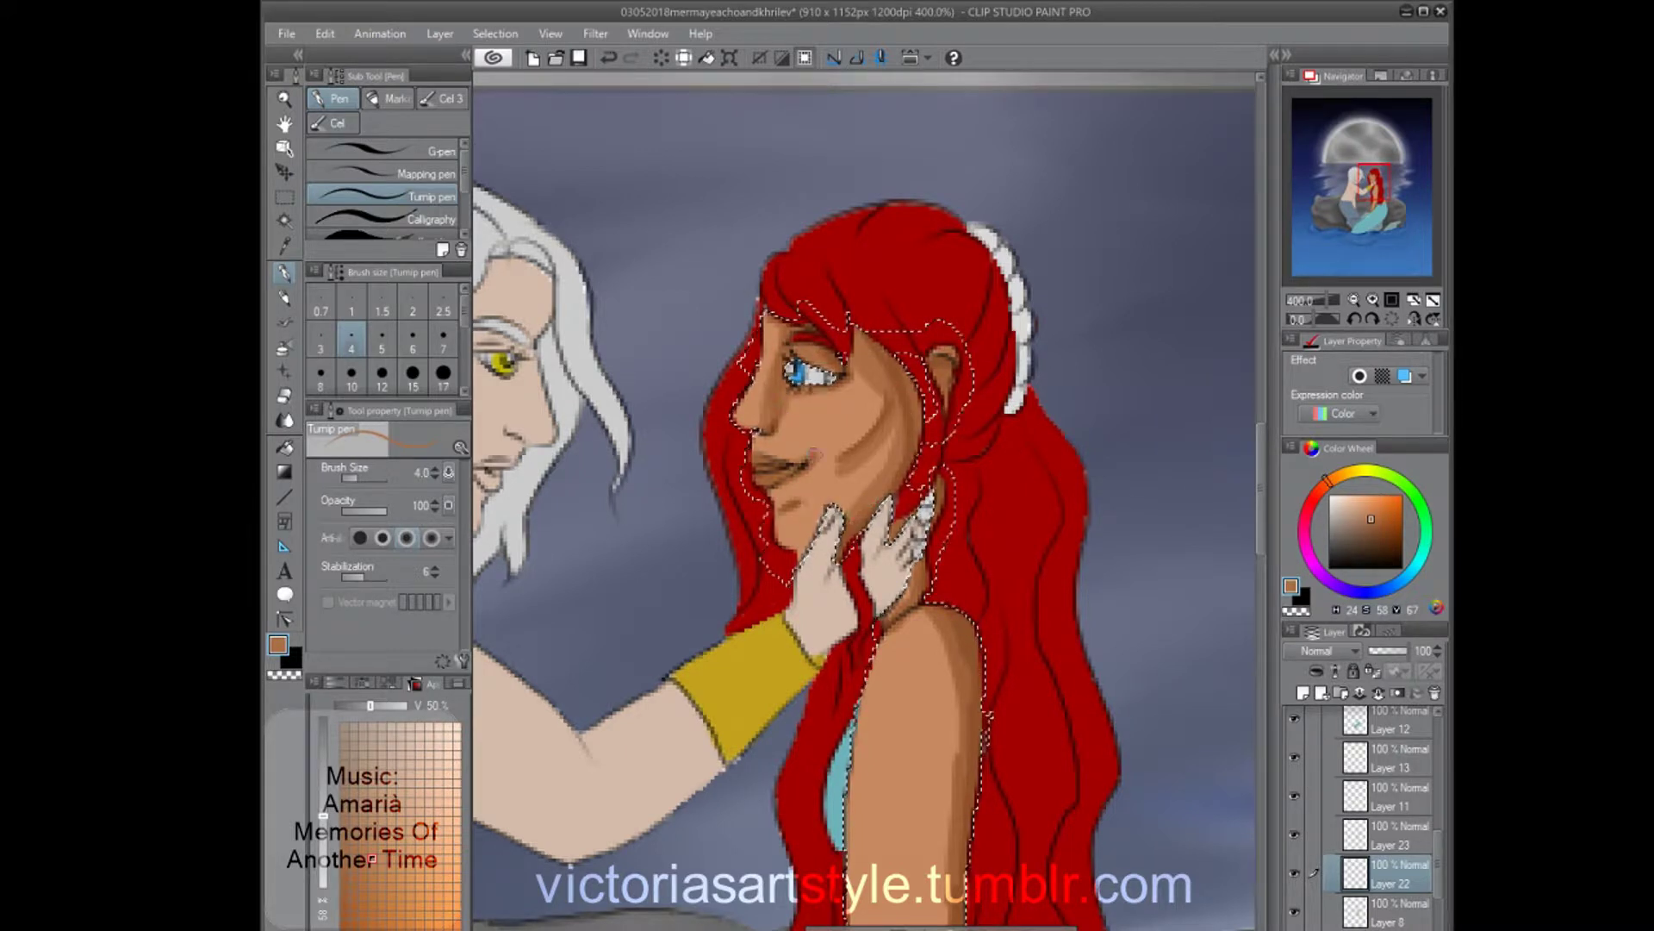
drag(958, 680, 1001, 369)
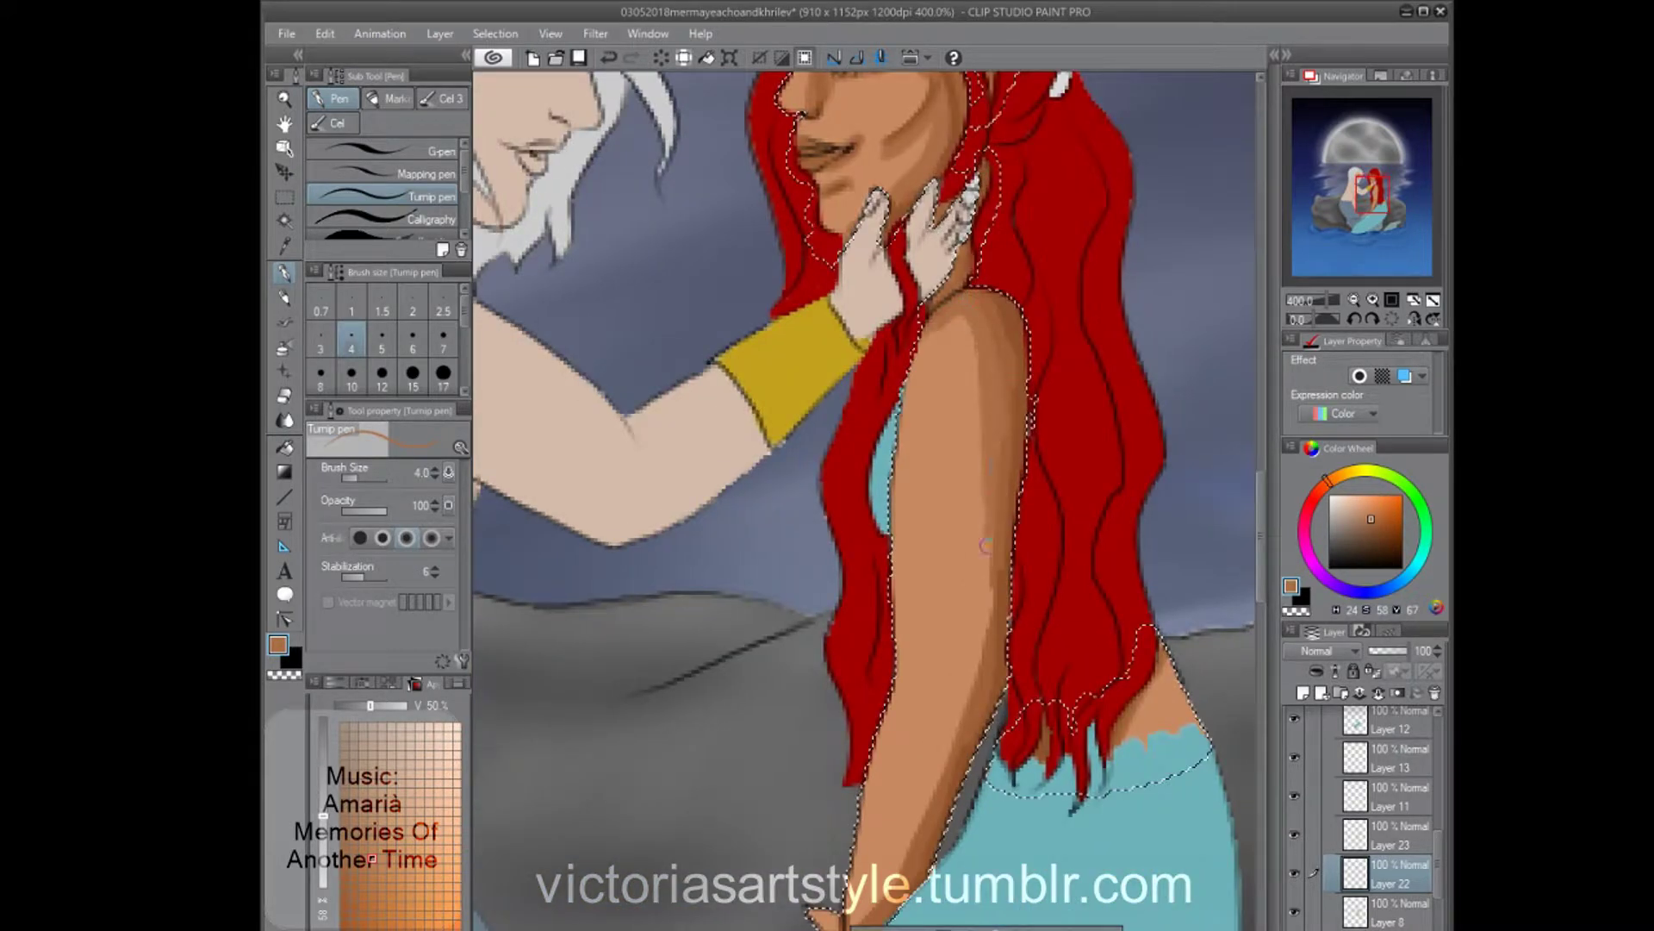
drag(959, 735, 935, 532)
scroll(935, 532, down, 2)
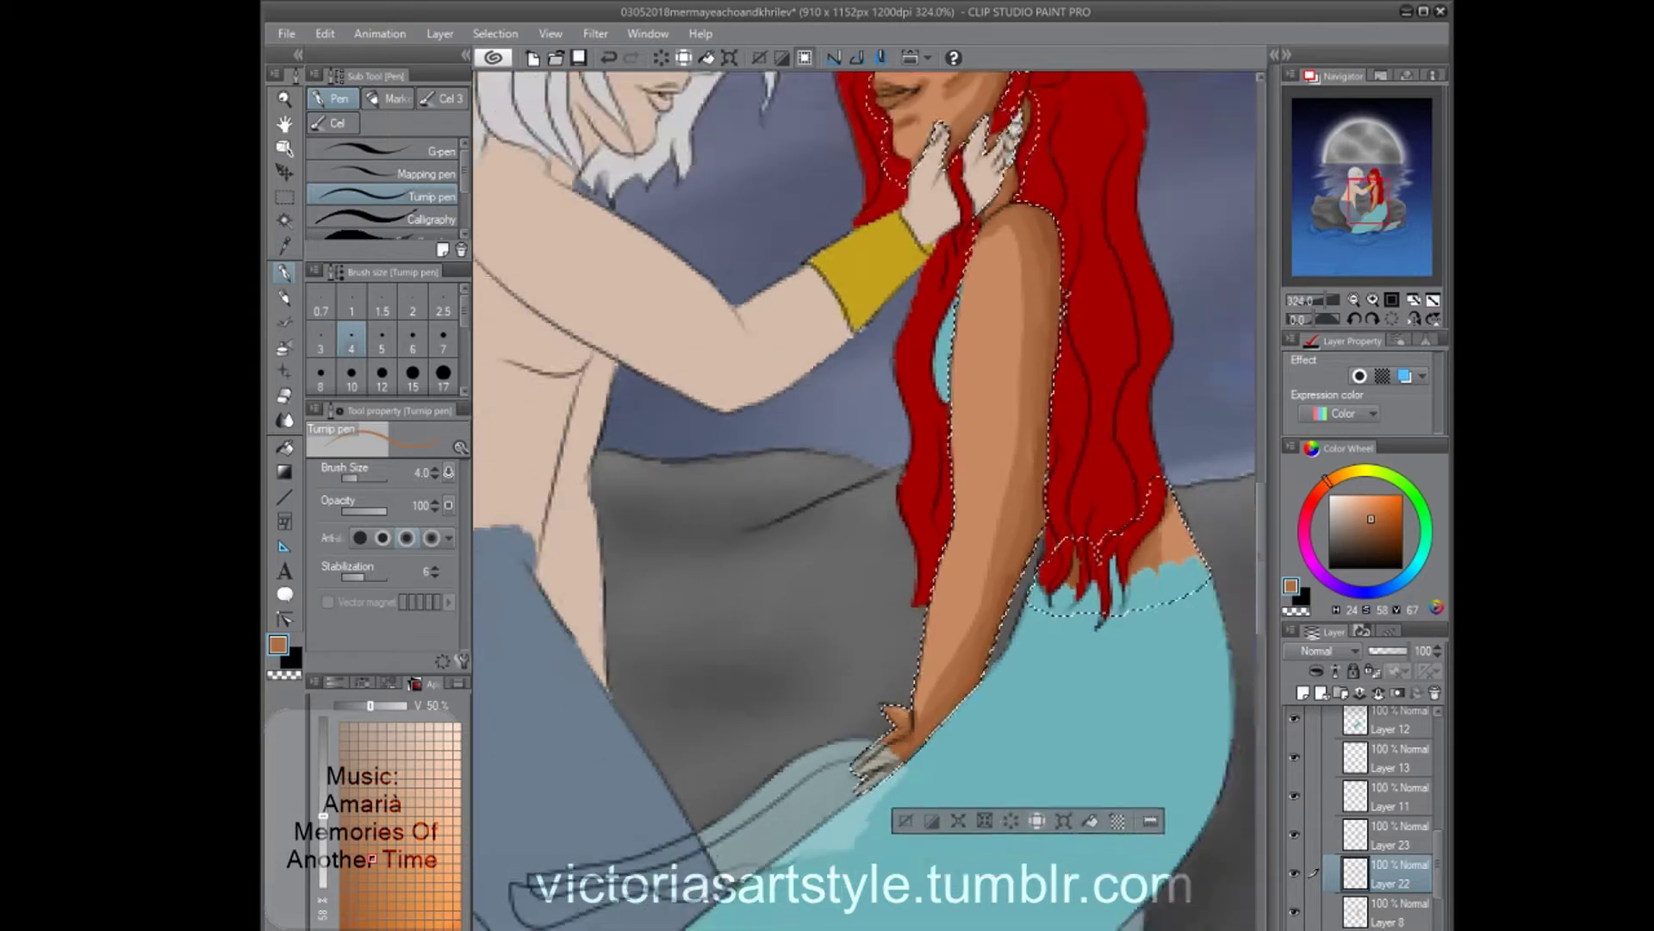
Place Layer 23 below Layer 22 and blend a soft tan tone over the mermaid's shoulder, arm and face, Turnip pen sizes 7 and 5.
scroll(935, 533, up, 1)
drag(1389, 836, 1390, 879)
click(443, 338)
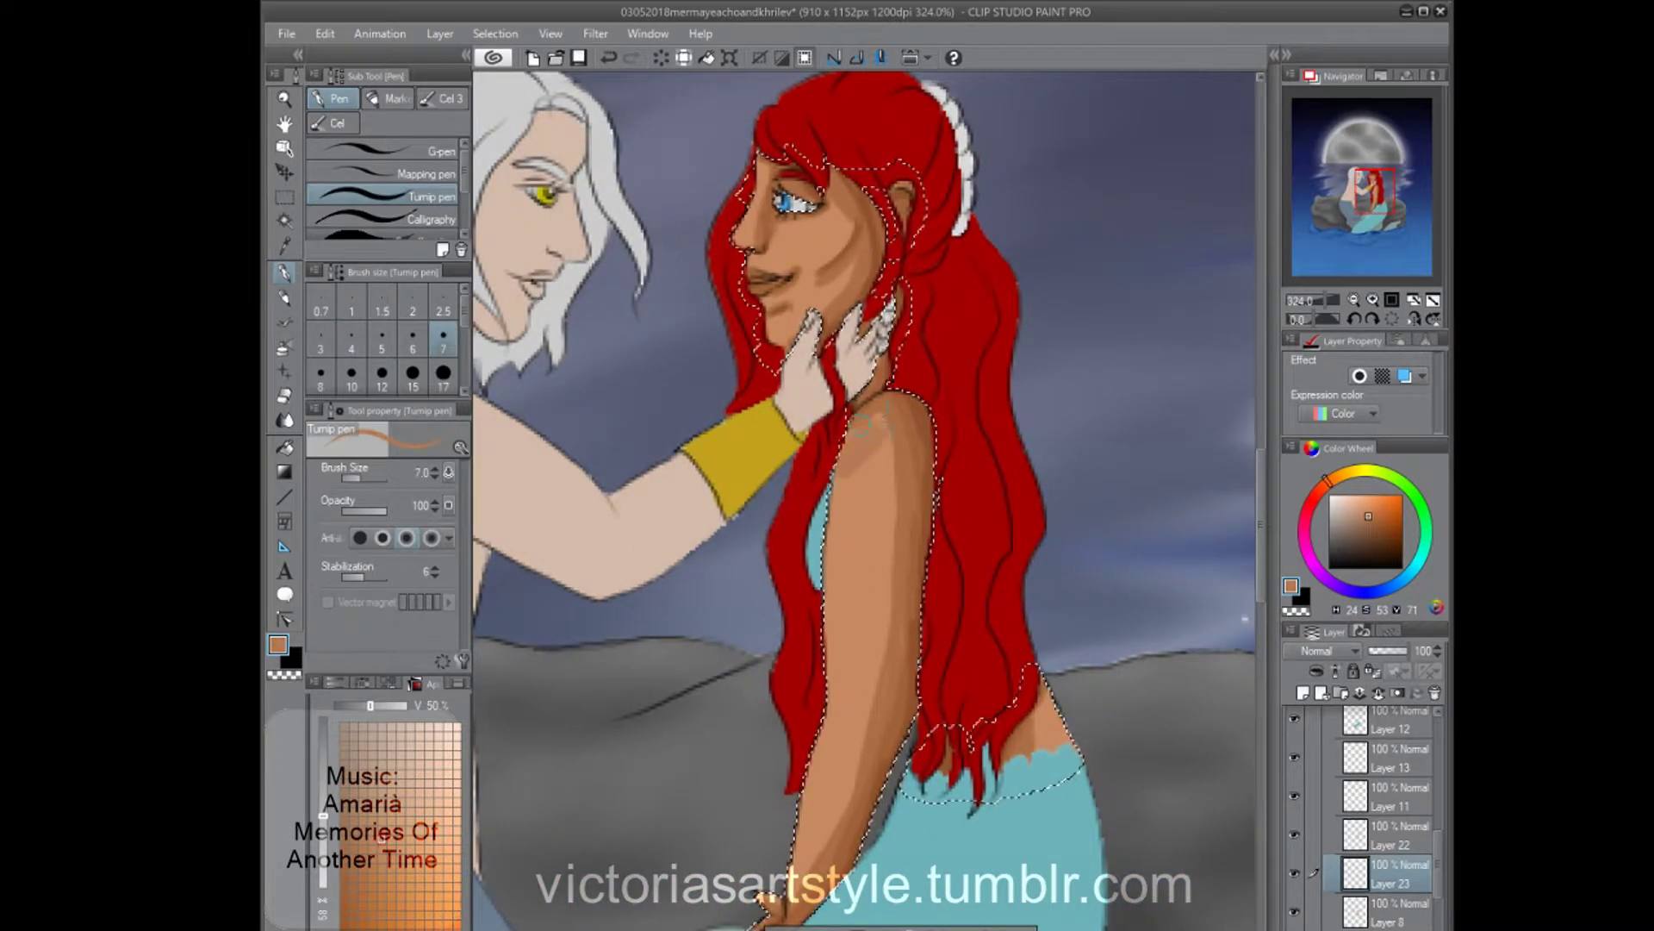
key(bracketleft)
key(bracketleft)
scroll(869, 289, up, 2)
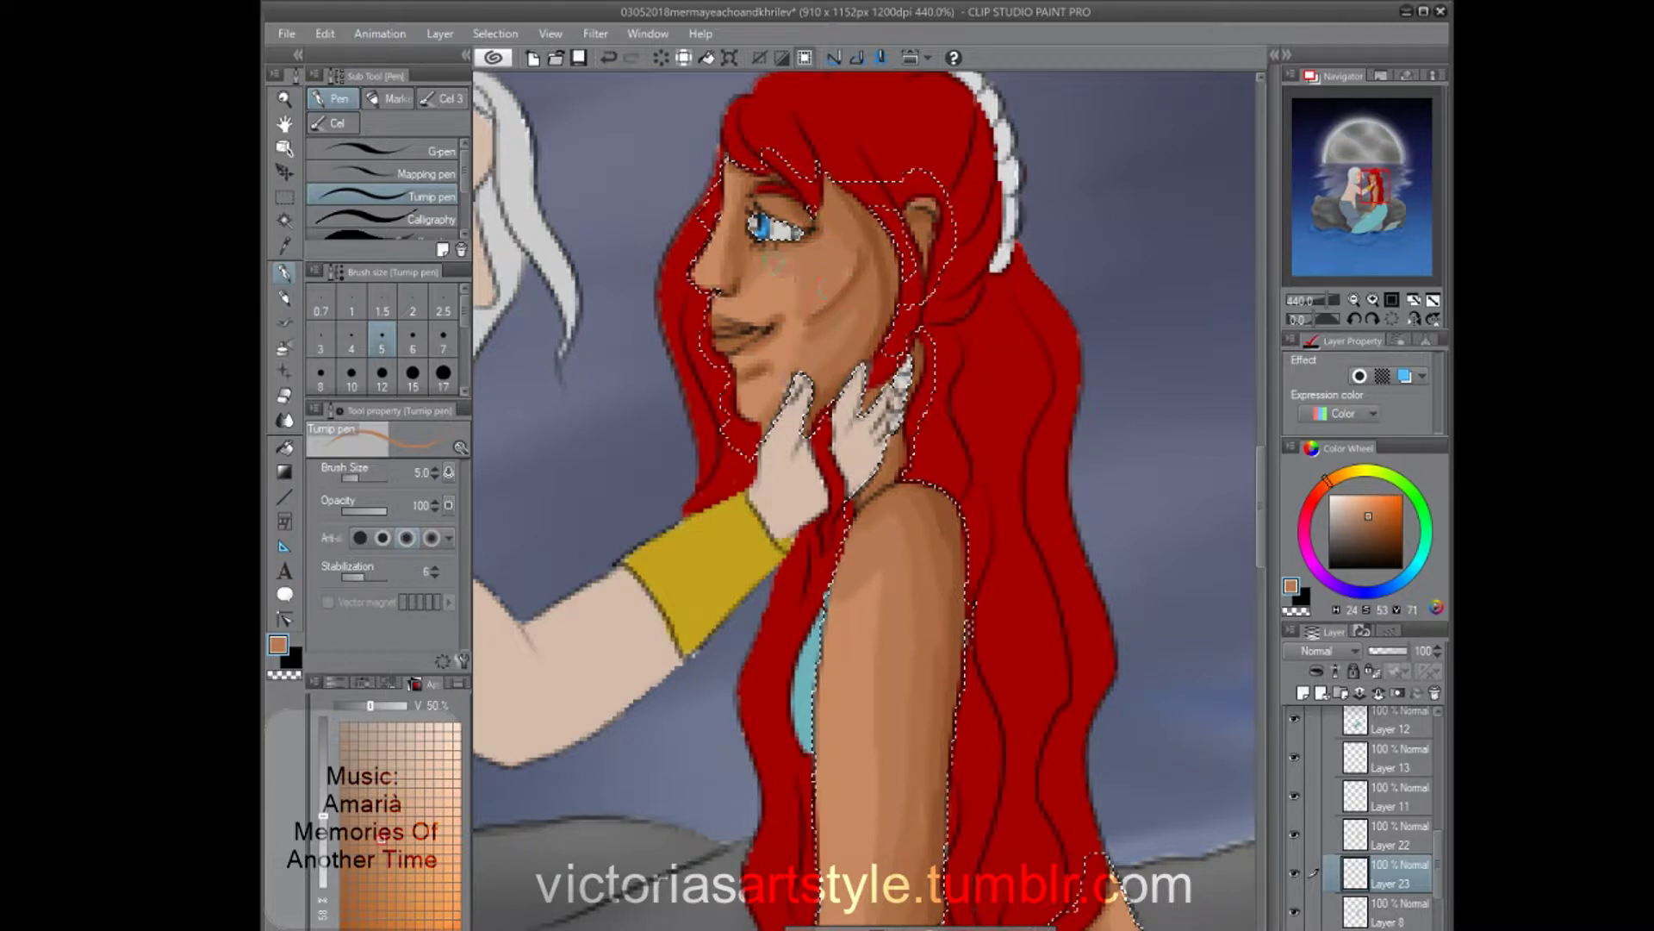
Paint progressively lighter tan and peach tones on the mermaid's face and arm with the Turnip pen.
alt+click(711, 252)
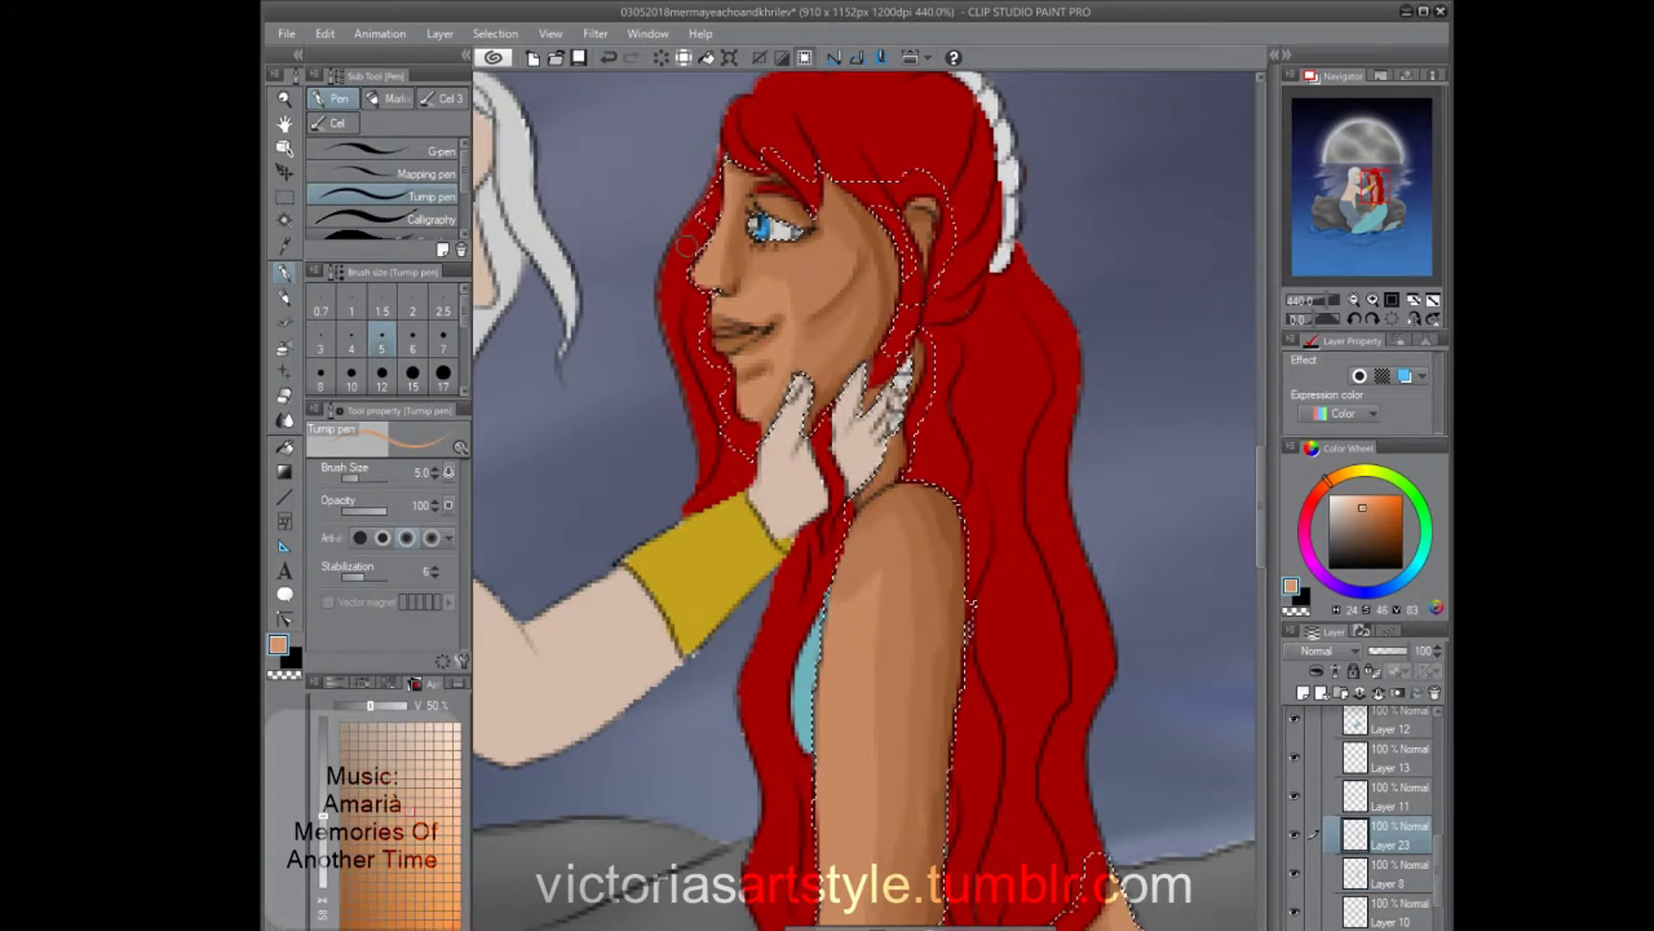
scroll(827, 405, down, 3)
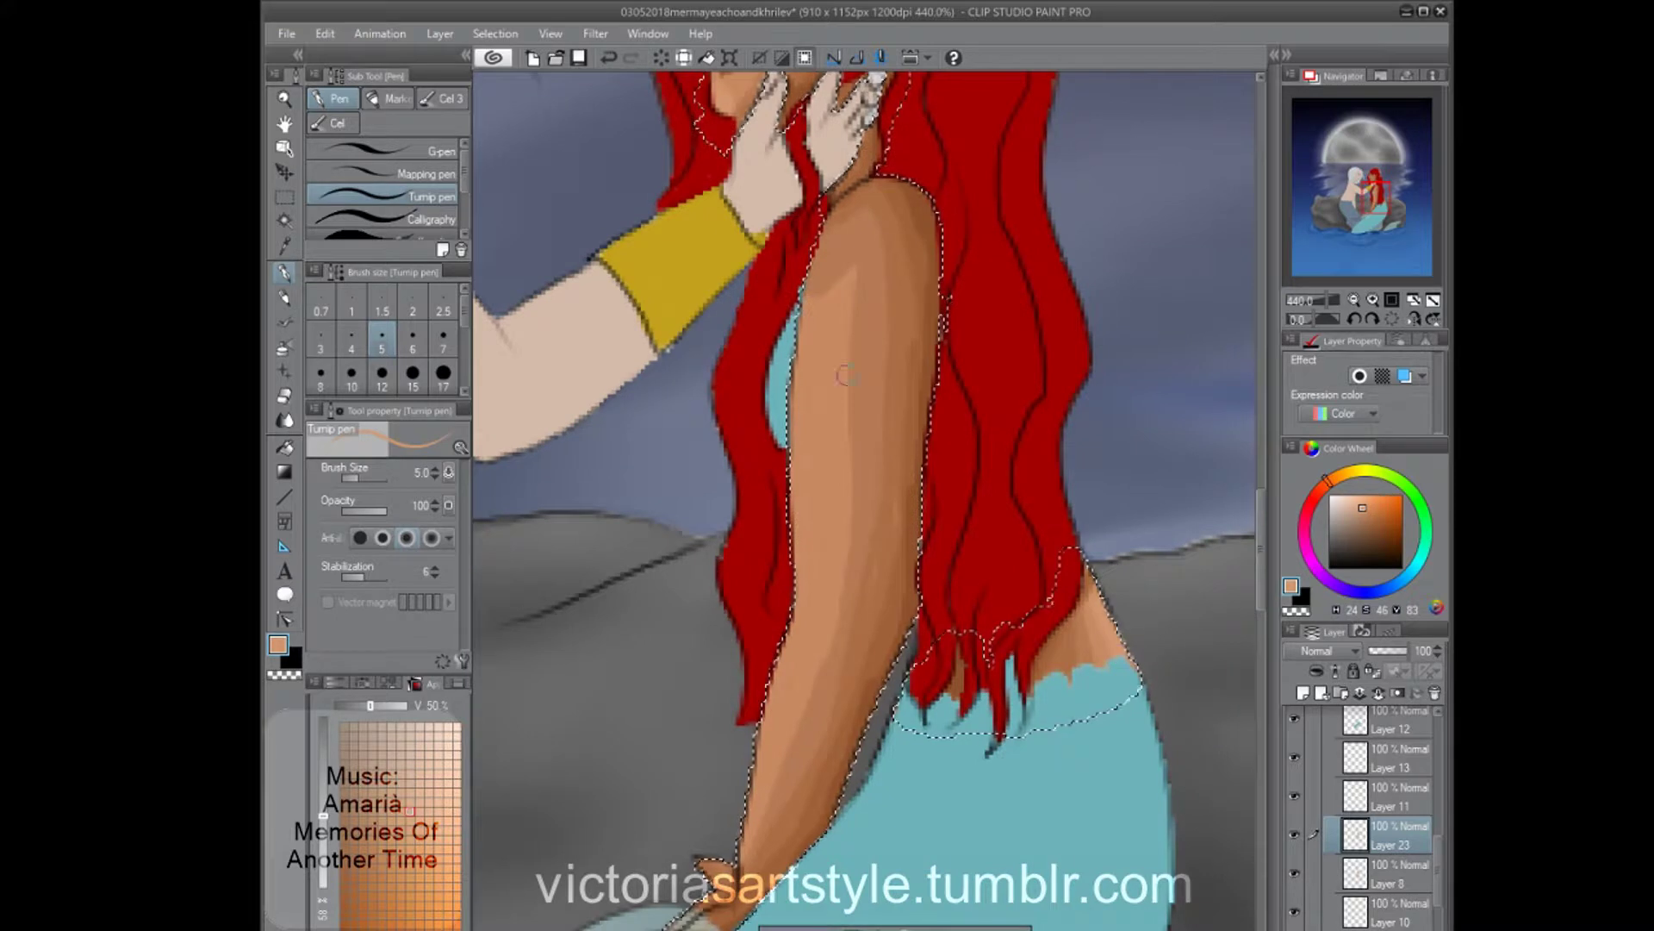
scroll(748, 803, up, 4)
key(bracketleft)
alt+click(737, 548)
scroll(724, 314, up, 1)
Smooth the skin shading on the mermaid's face and arm with Blur 2 at size 4, undoing the last two strokes.
key(j)
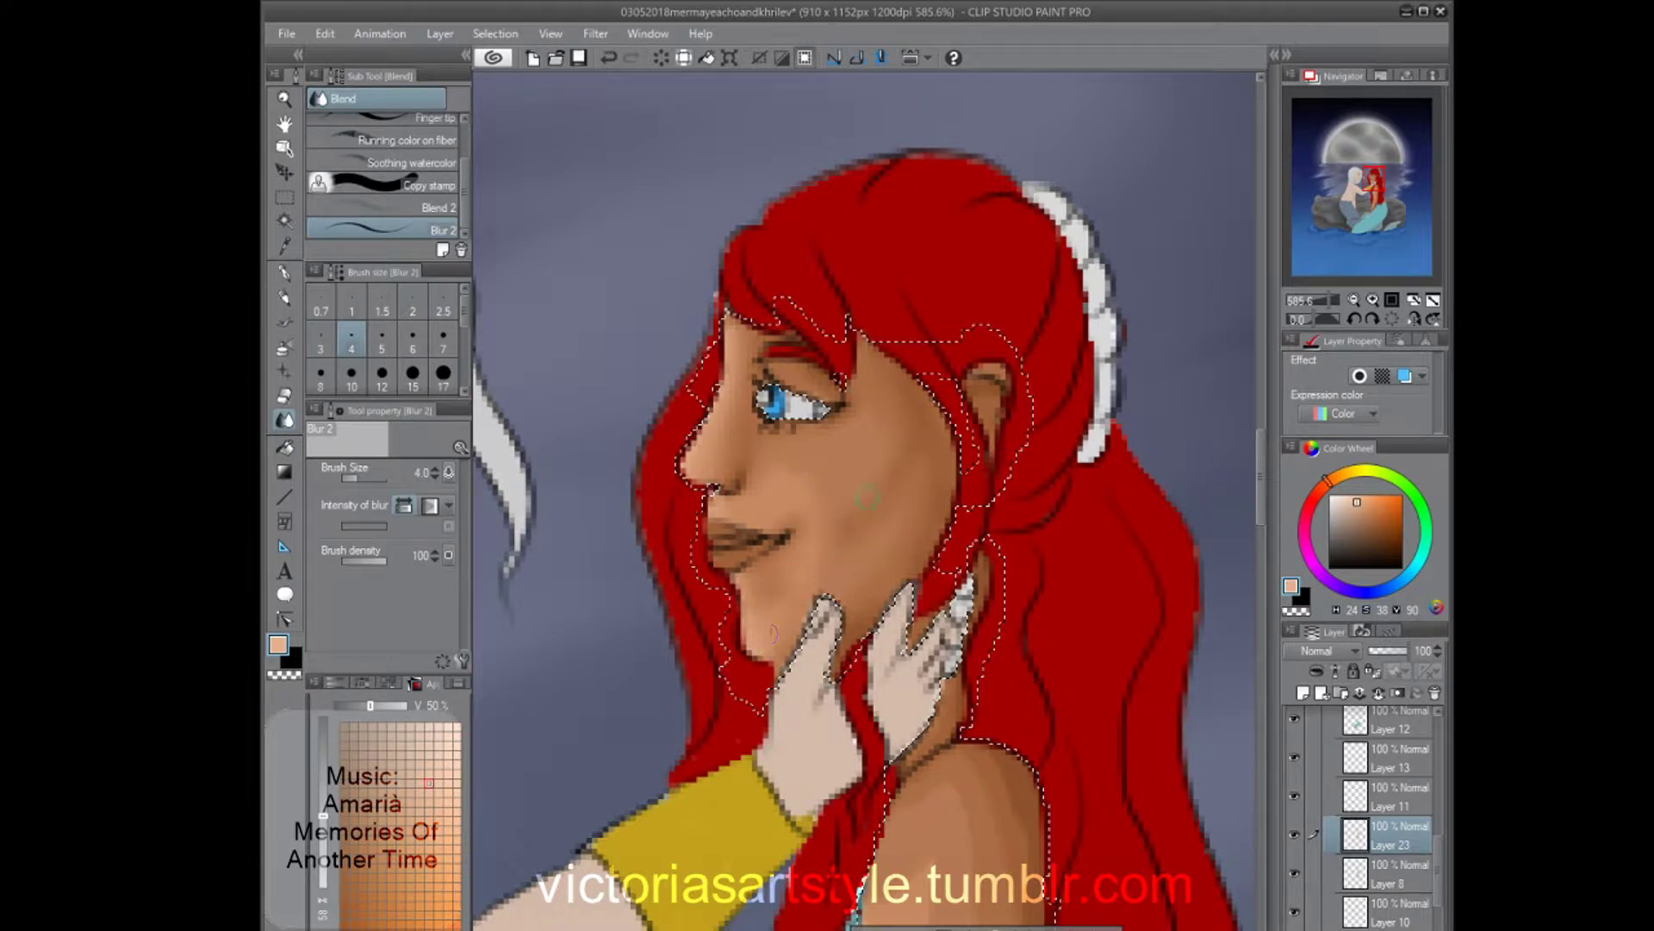
scroll(867, 497, down, 3)
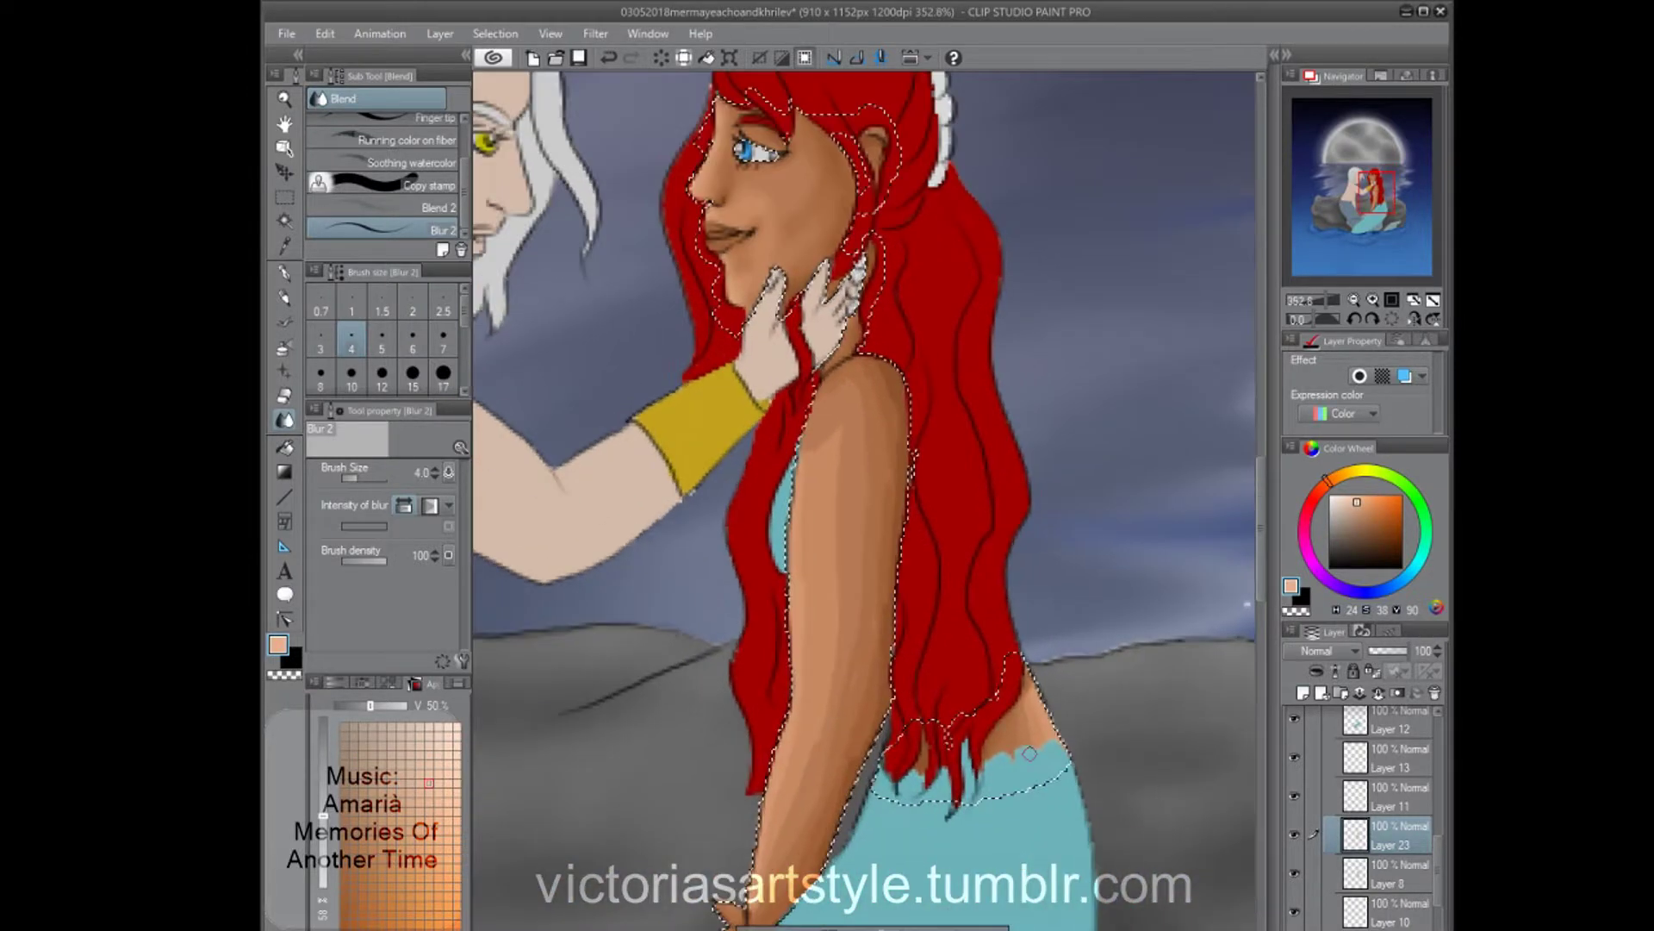
scroll(1087, 468, down, 2)
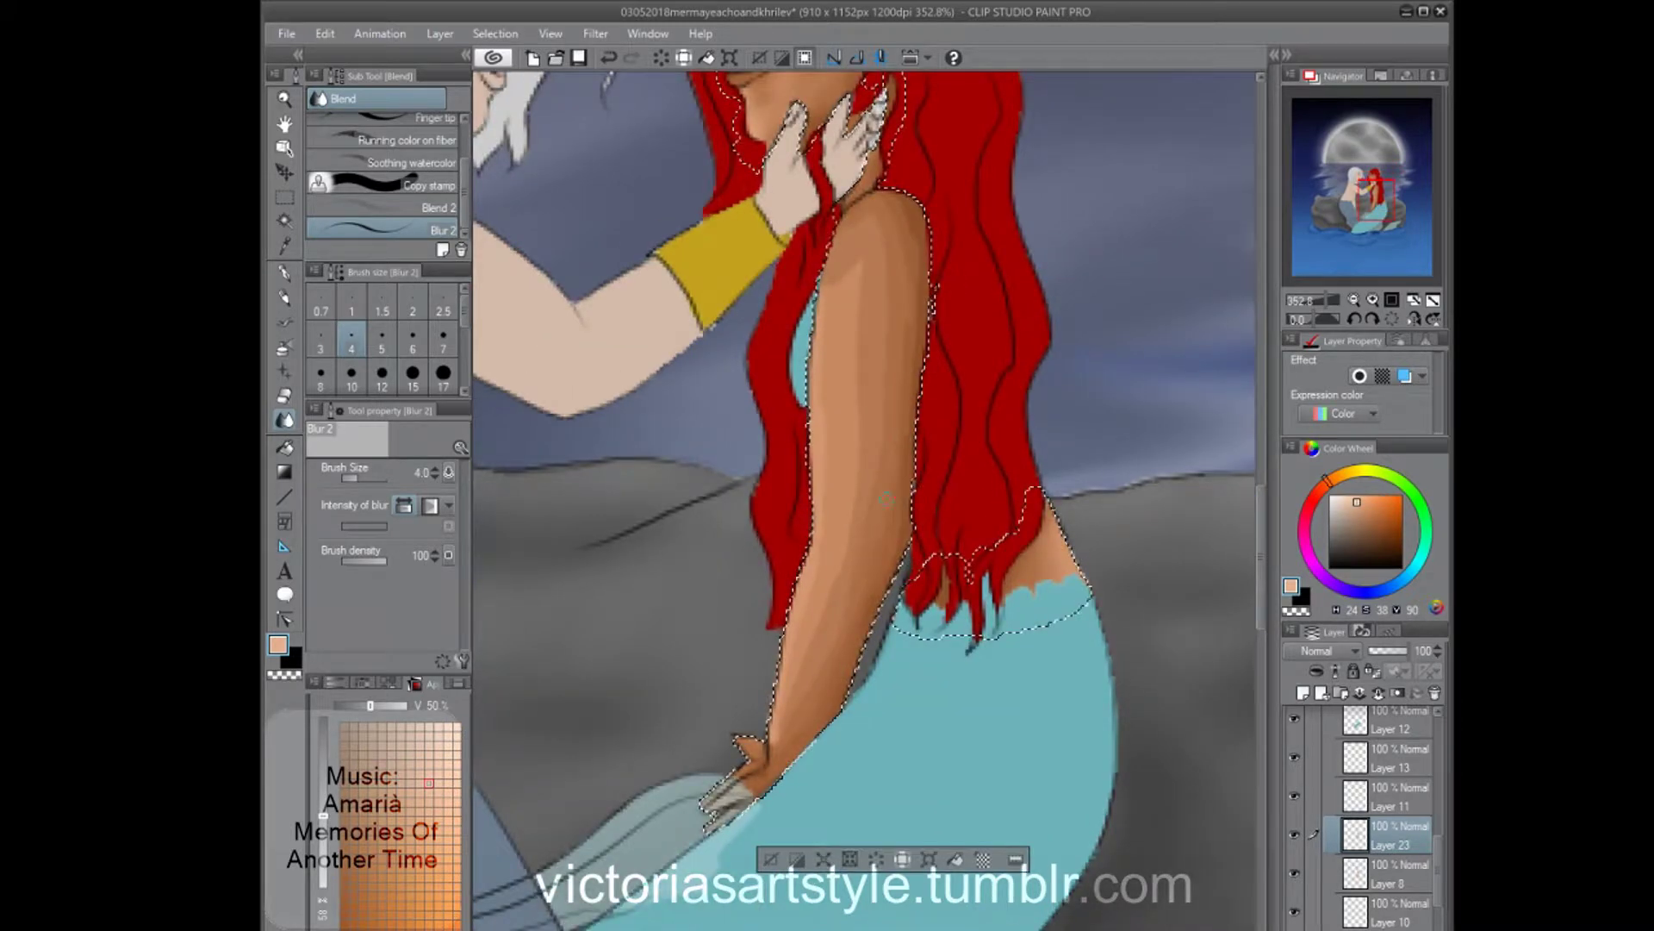
drag(948, 556, 853, 698)
drag(940, 575, 840, 677)
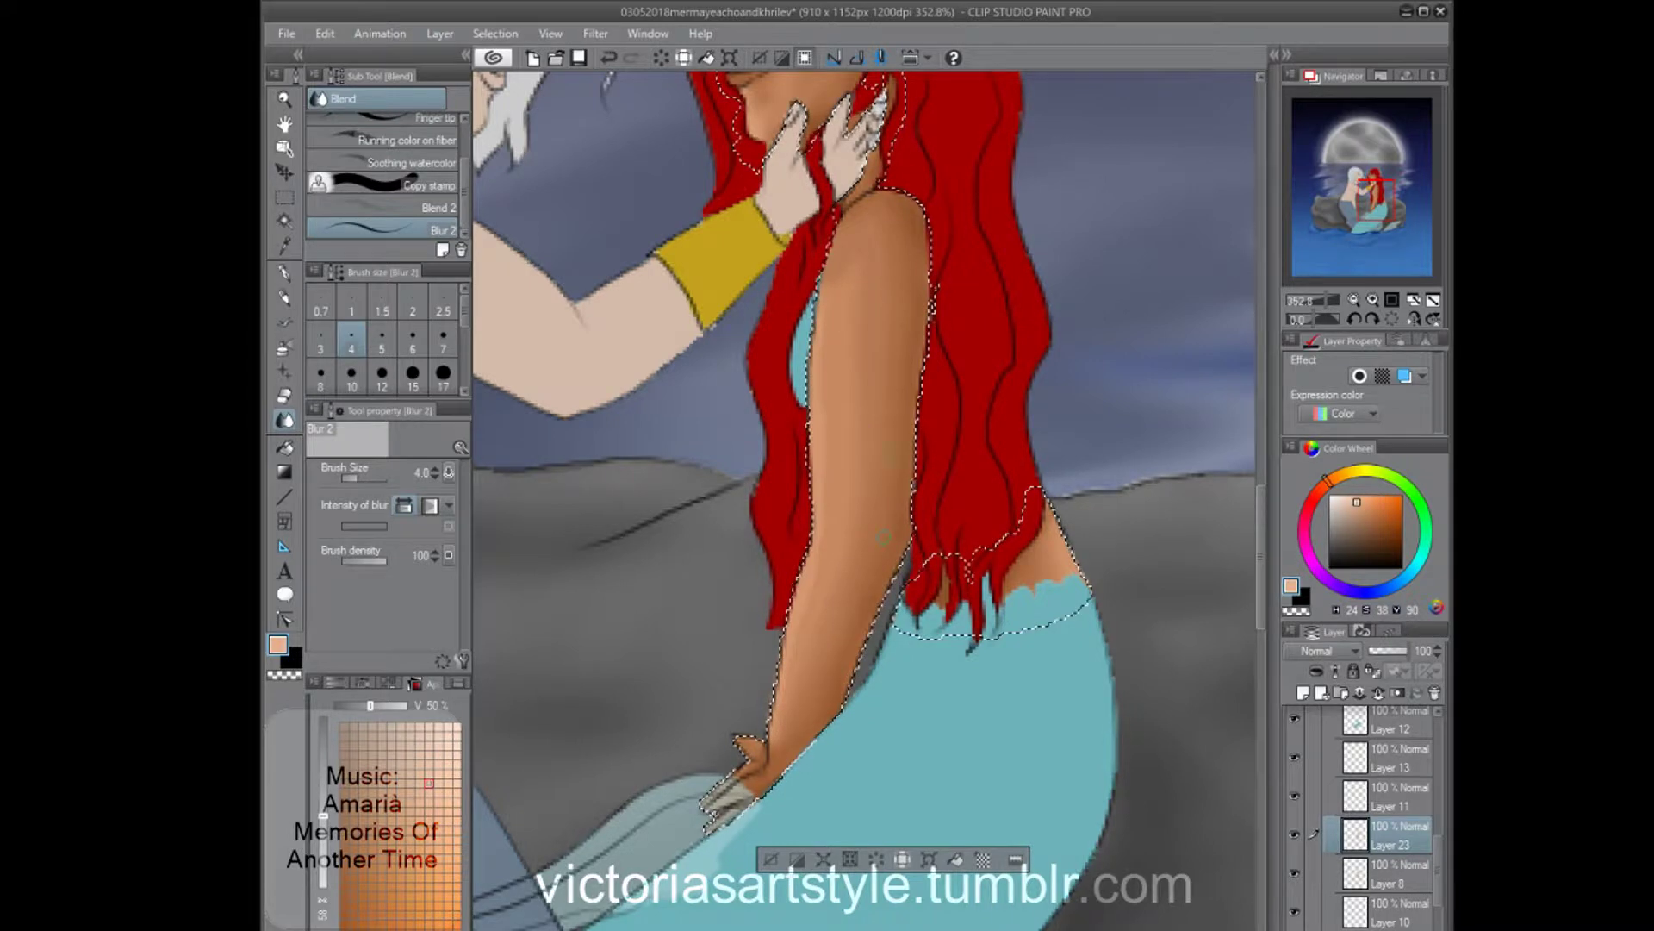
scroll(896, 603, down, 3)
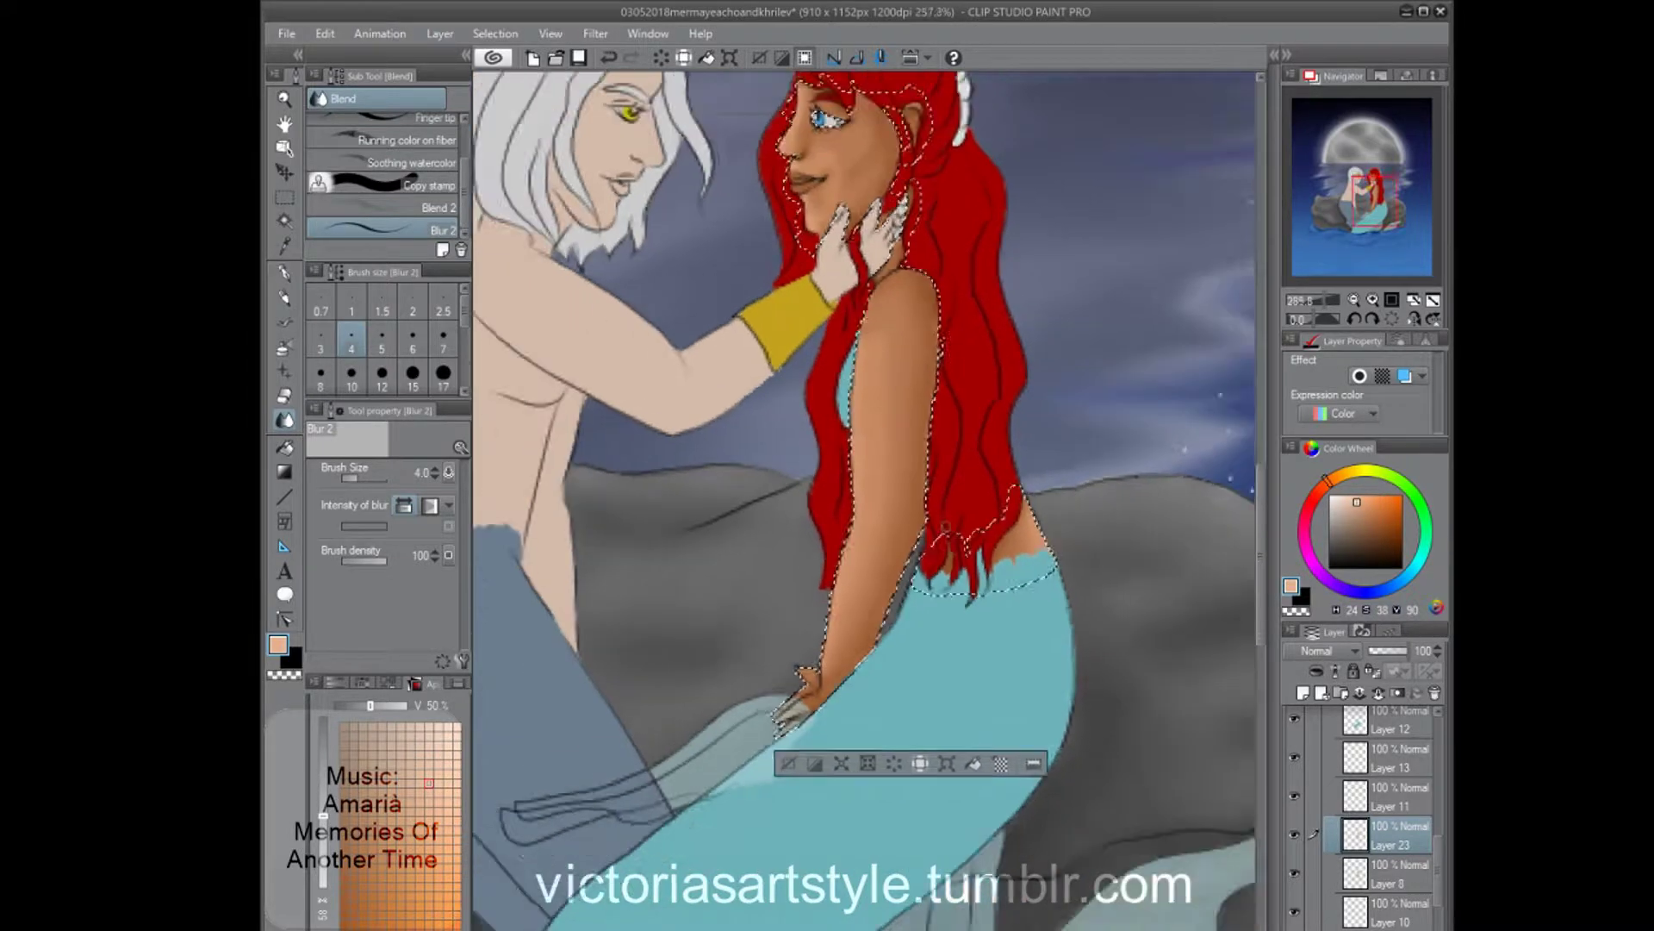
scroll(823, 293, up, 3)
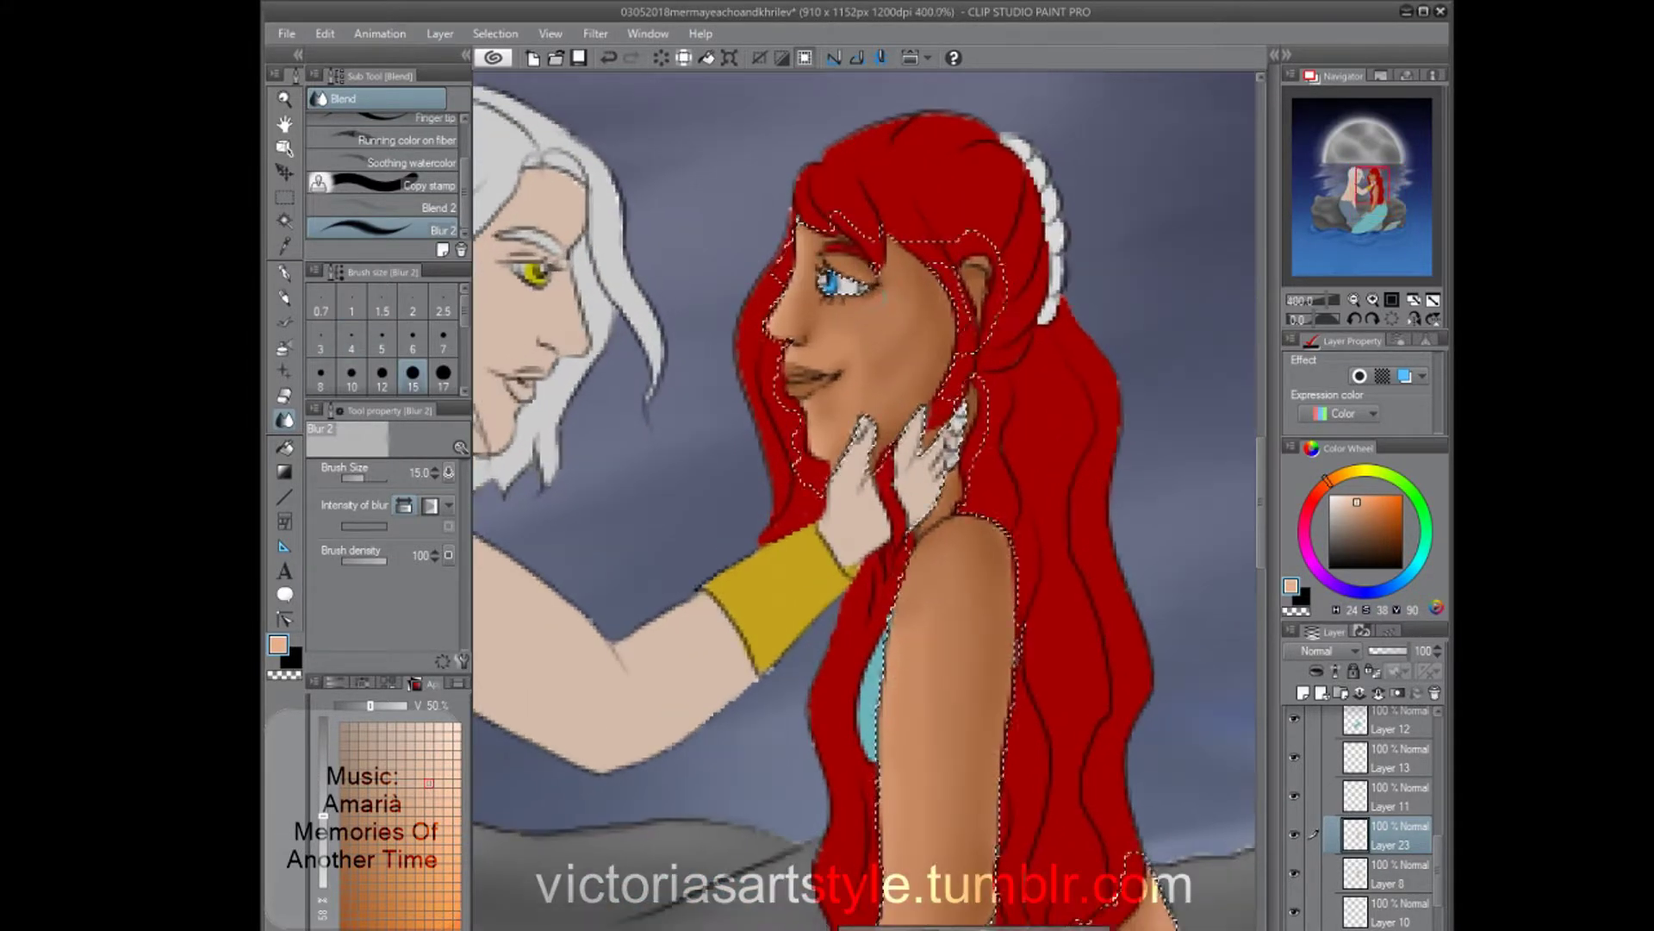
key(ctrl+z)
key(ctrl+z)
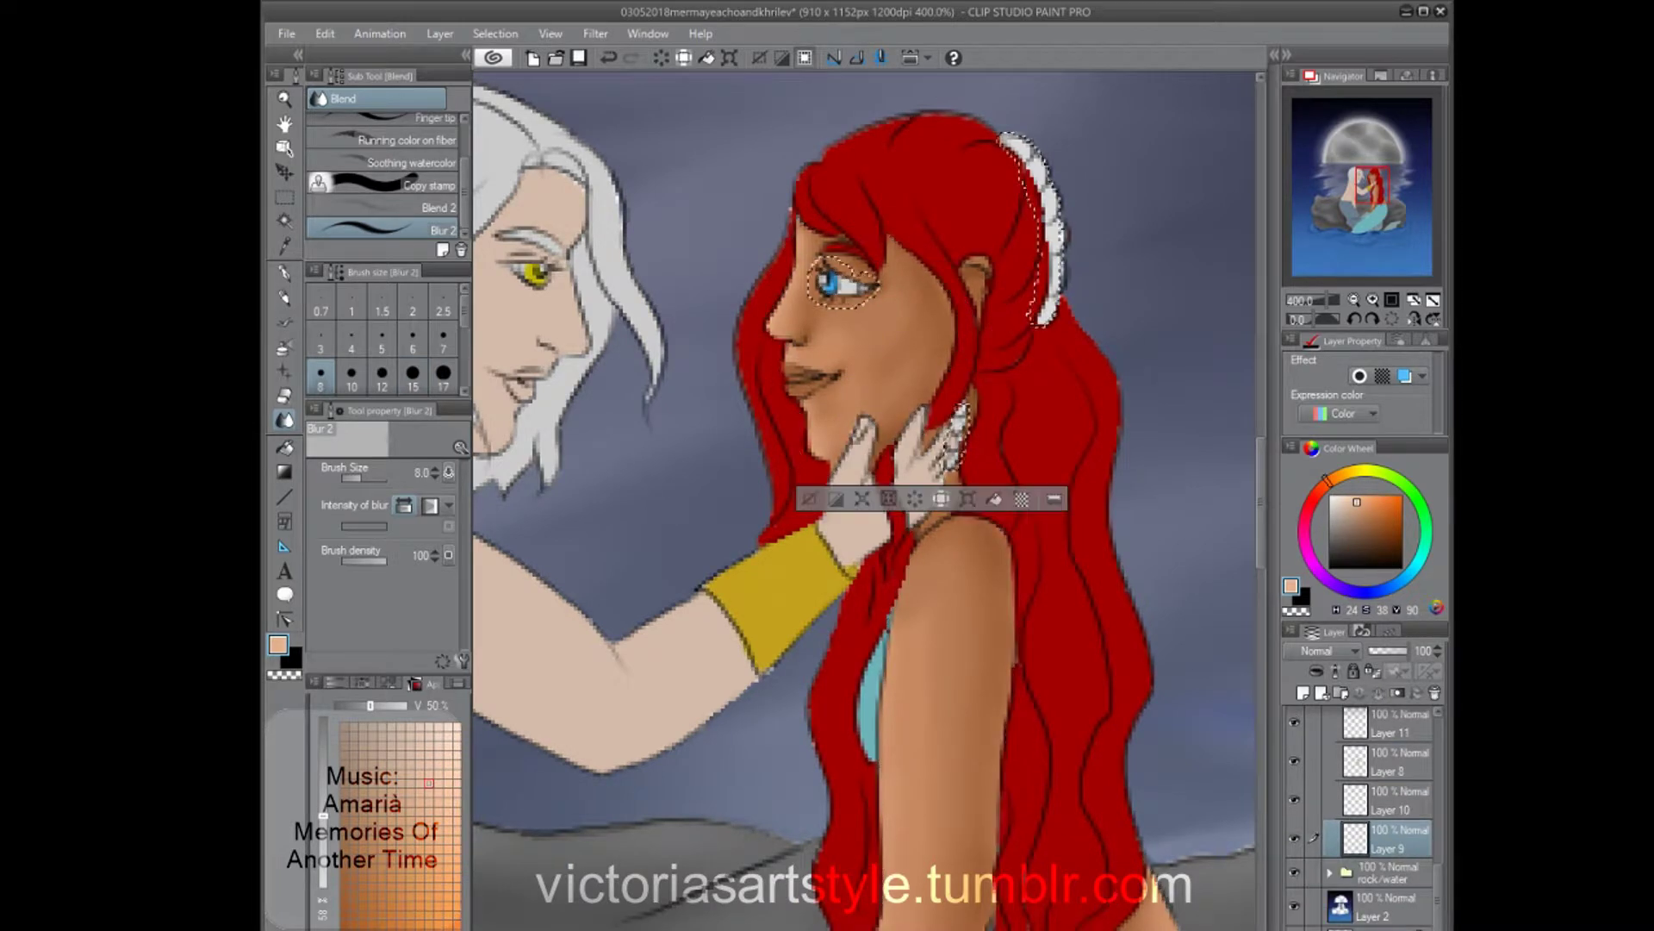
Add white highlights to the mermaid's pearl headpiece, earring and eye with the Turnip pen at size 3, blend them and deselect.
scroll(991, 383, up, 2)
alt+click(991, 383)
key(p)
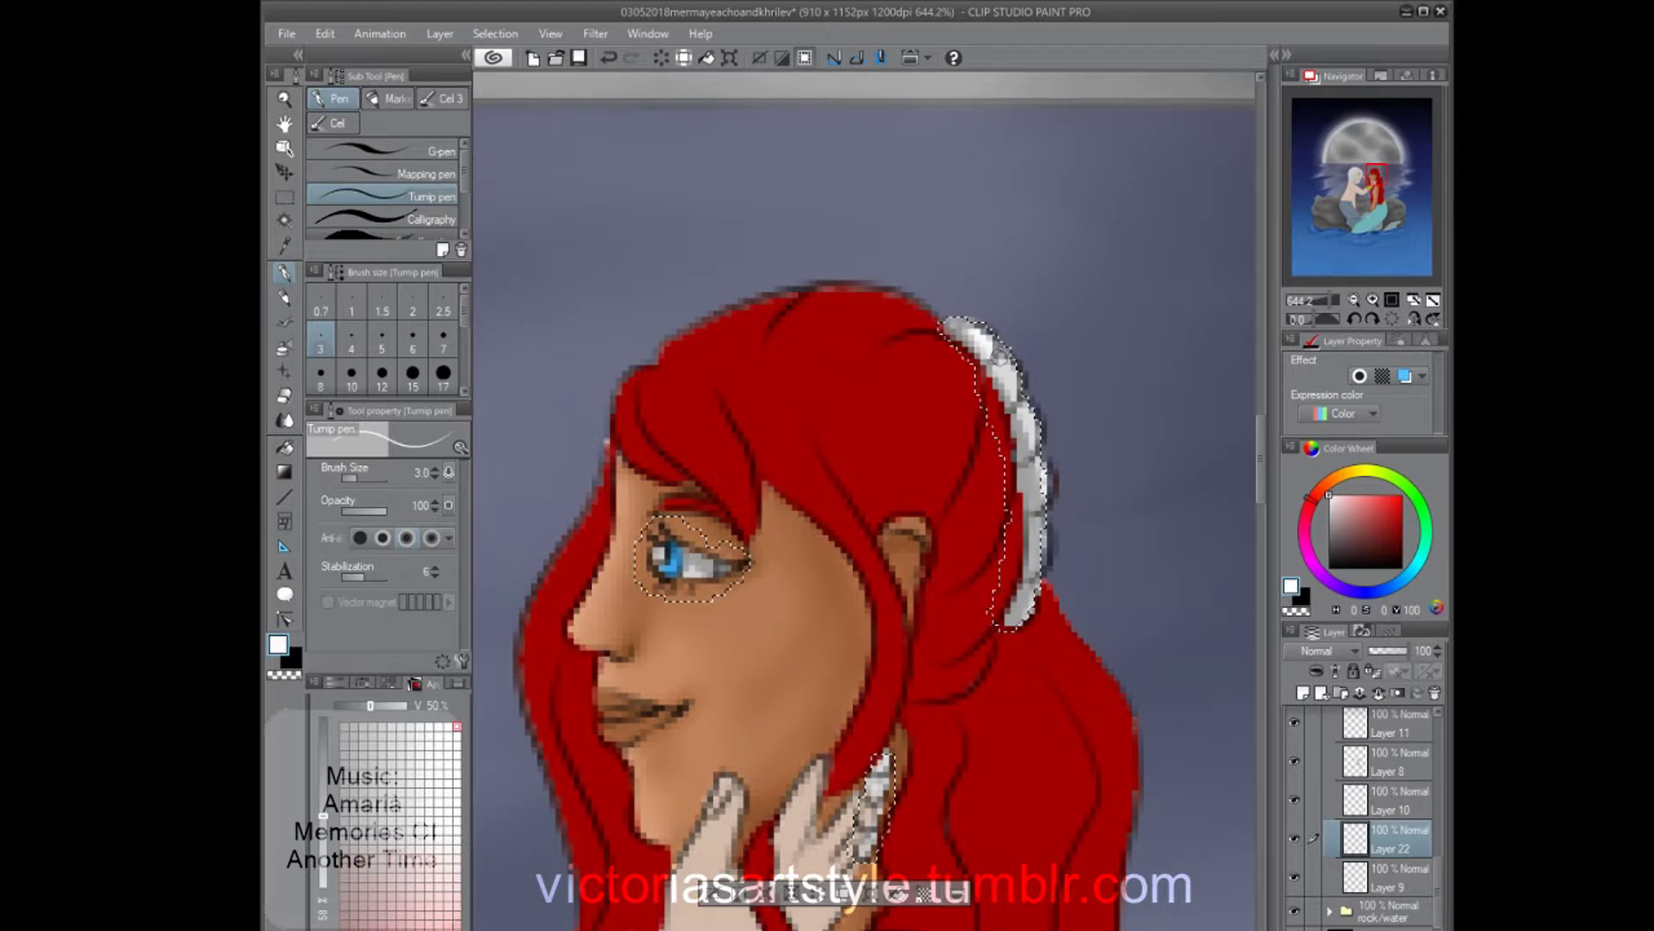
key(j)
key(ctrl+d)
key(ctrl+minus)
Shade the mermaid's iris with sampled blue tones on a new layer.
scroll(1361, 819, down, 2)
key(ctrl+shift+n)
scroll(763, 517, up, 5)
alt+click(763, 517)
alt+click(760, 517)
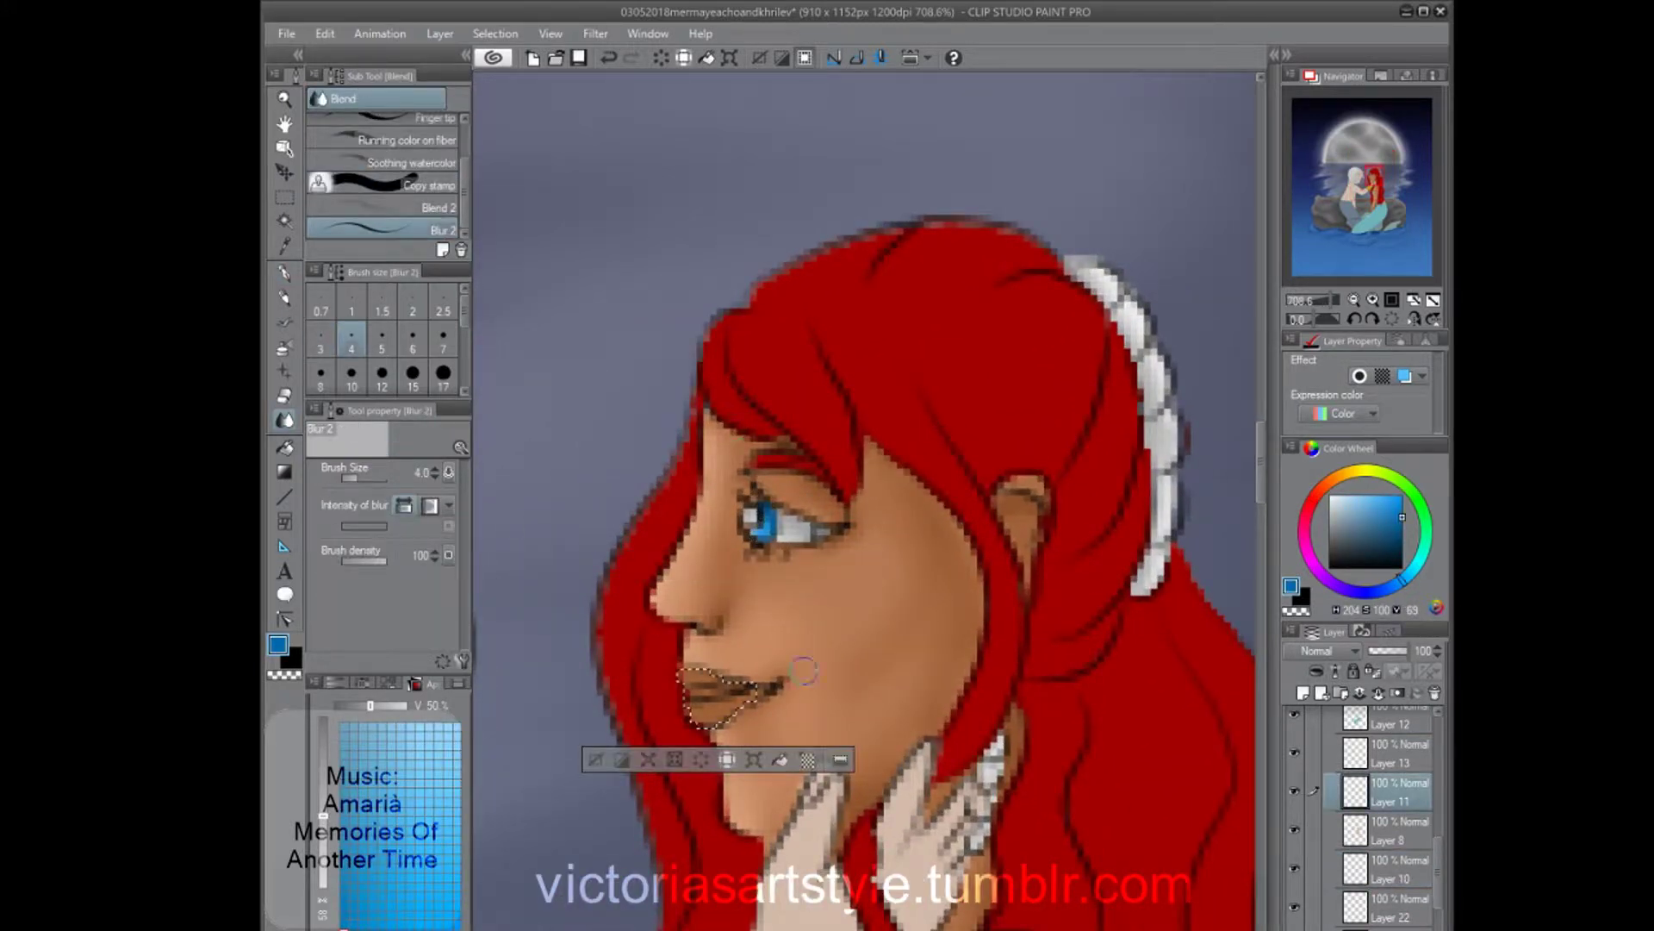
Shade the mermaid's lips brown on Layer 23 with the Turnip pen at size 3 and blend the shading.
alt+click(712, 701)
key(p)
drag(698, 681, 750, 694)
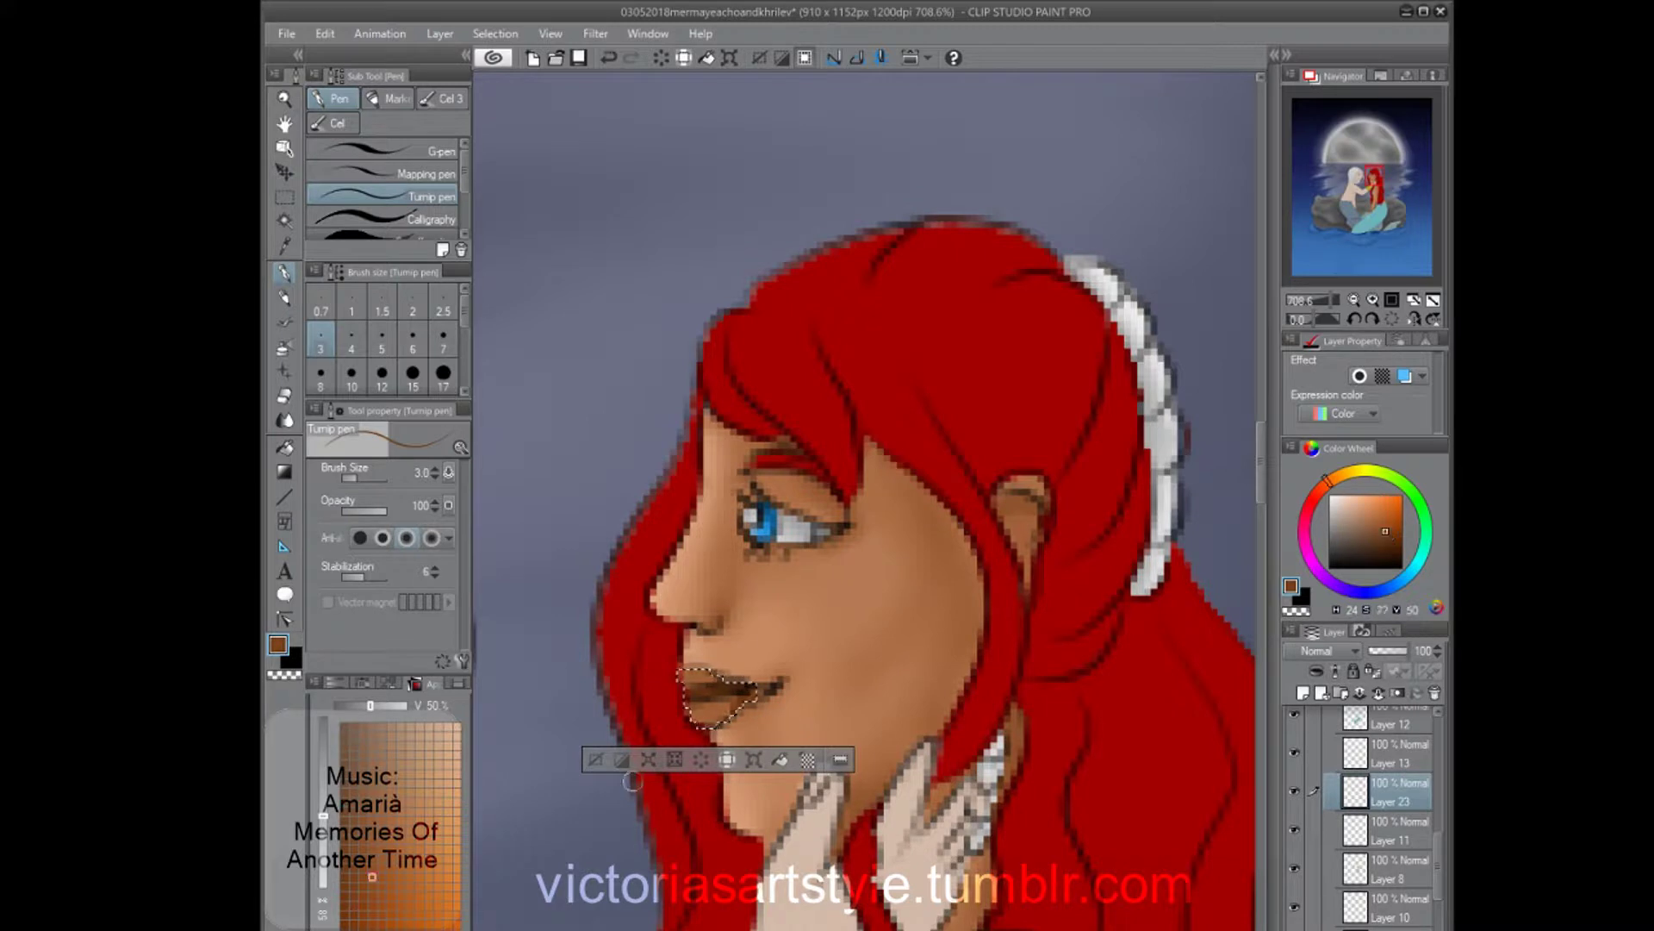
key(j)
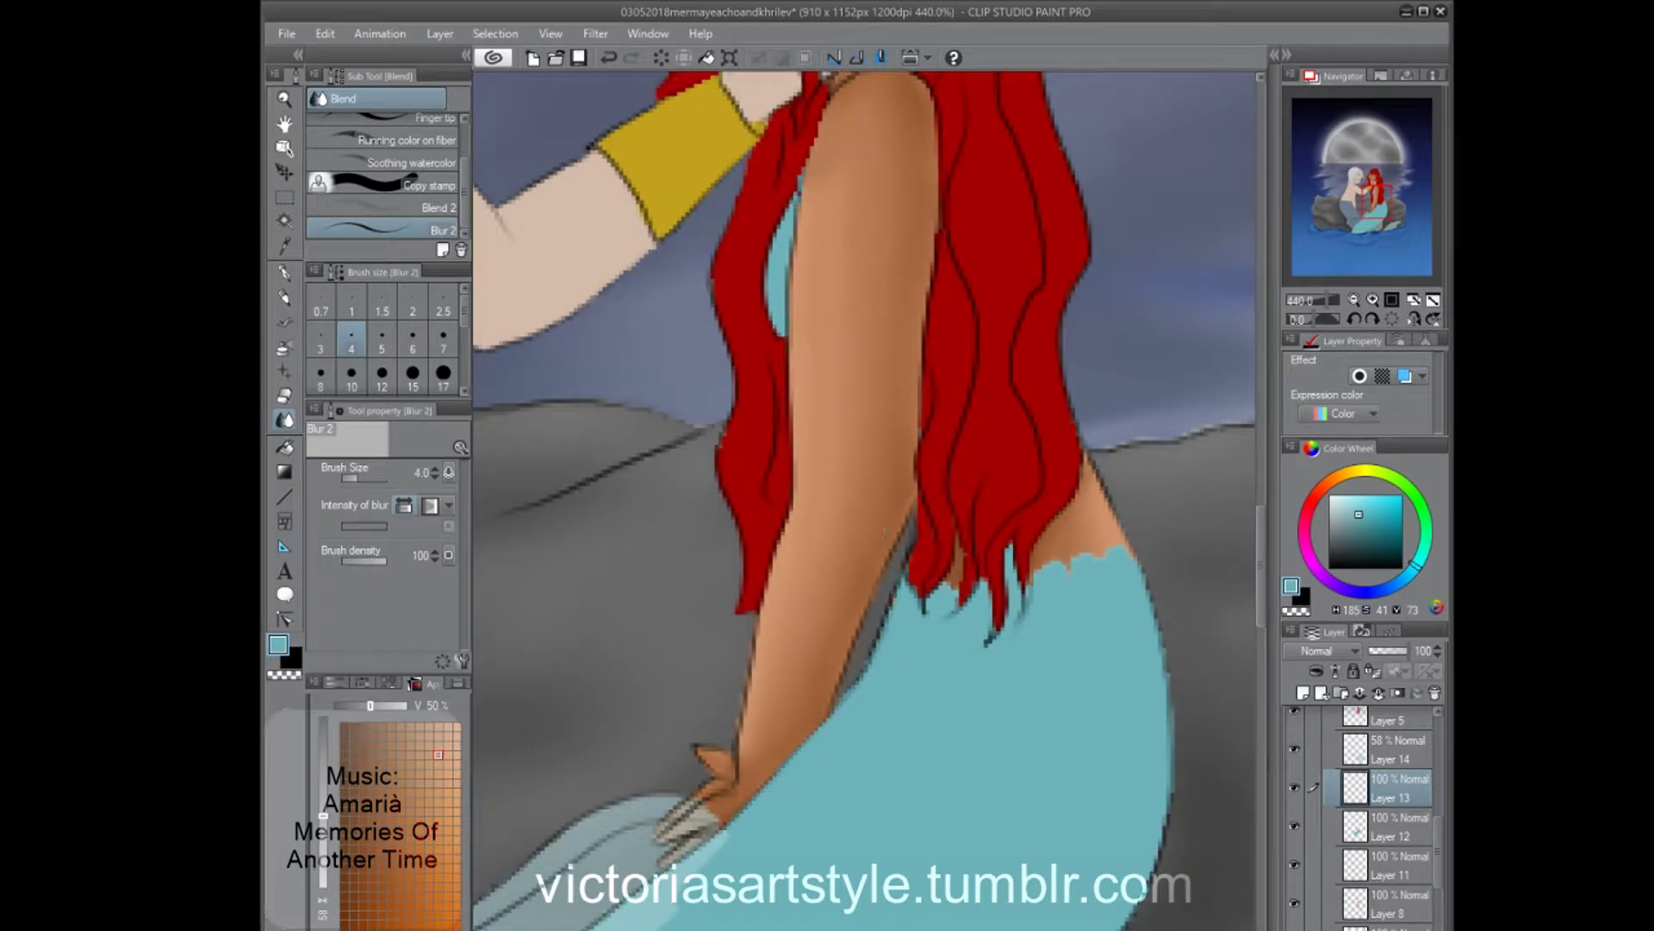
Paint dark teal shadows under the hair, beside the hand and along the tail on Layer 13, Turnip pen size 8.
key(alt+bracketleft)
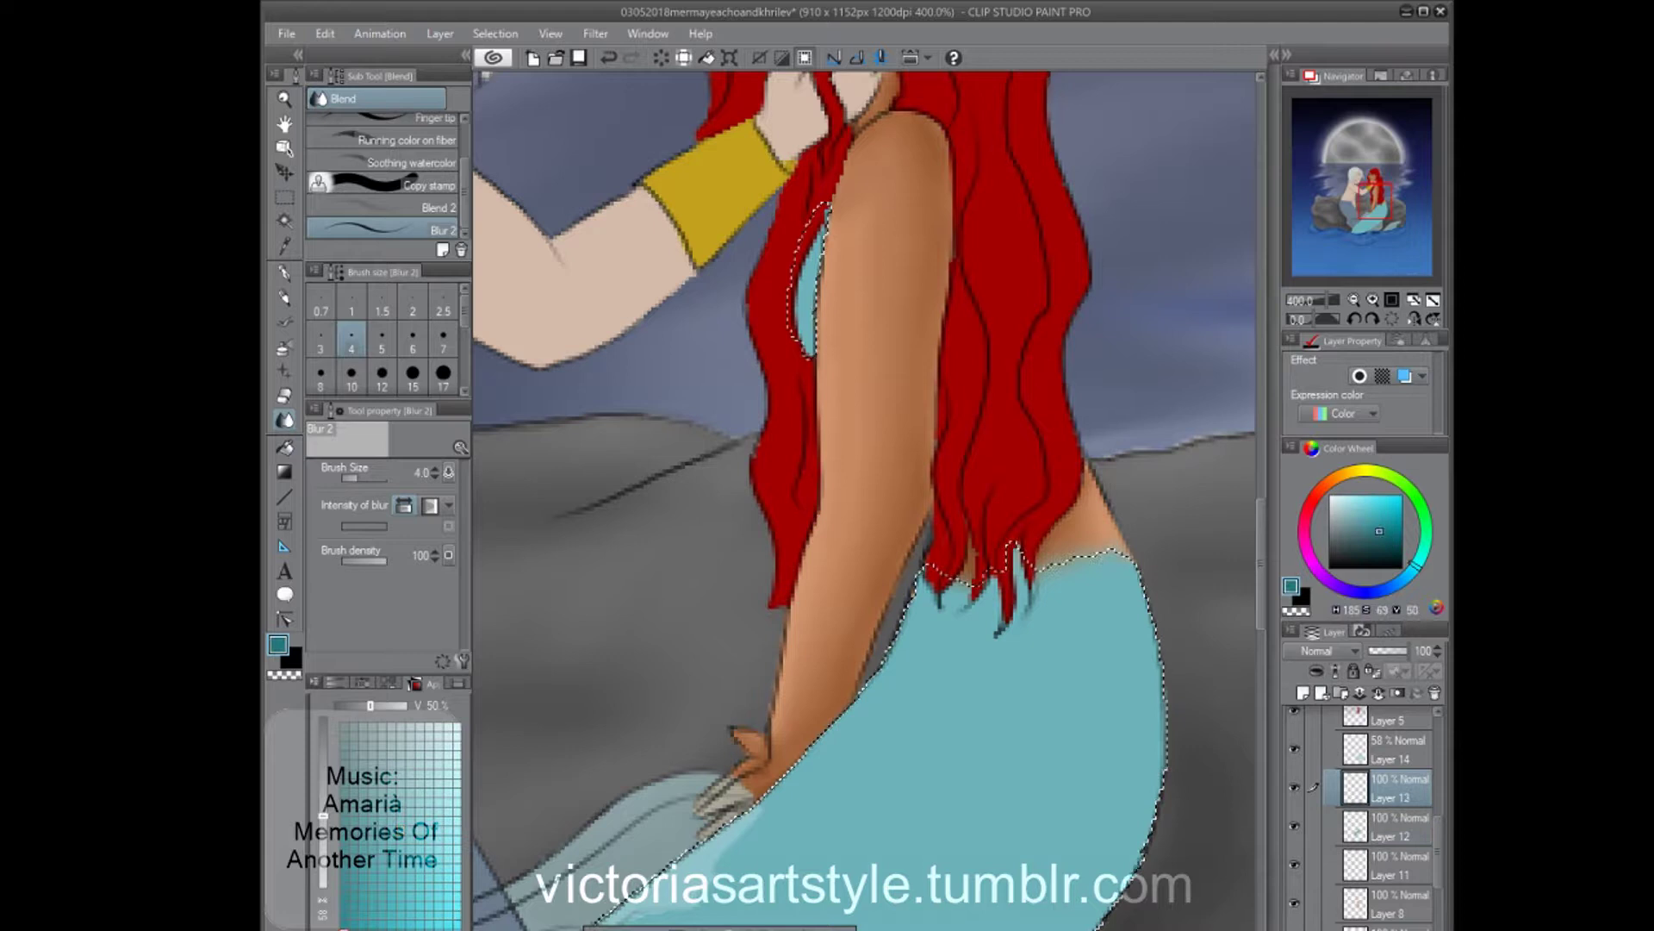
scroll(832, 603, down, 5)
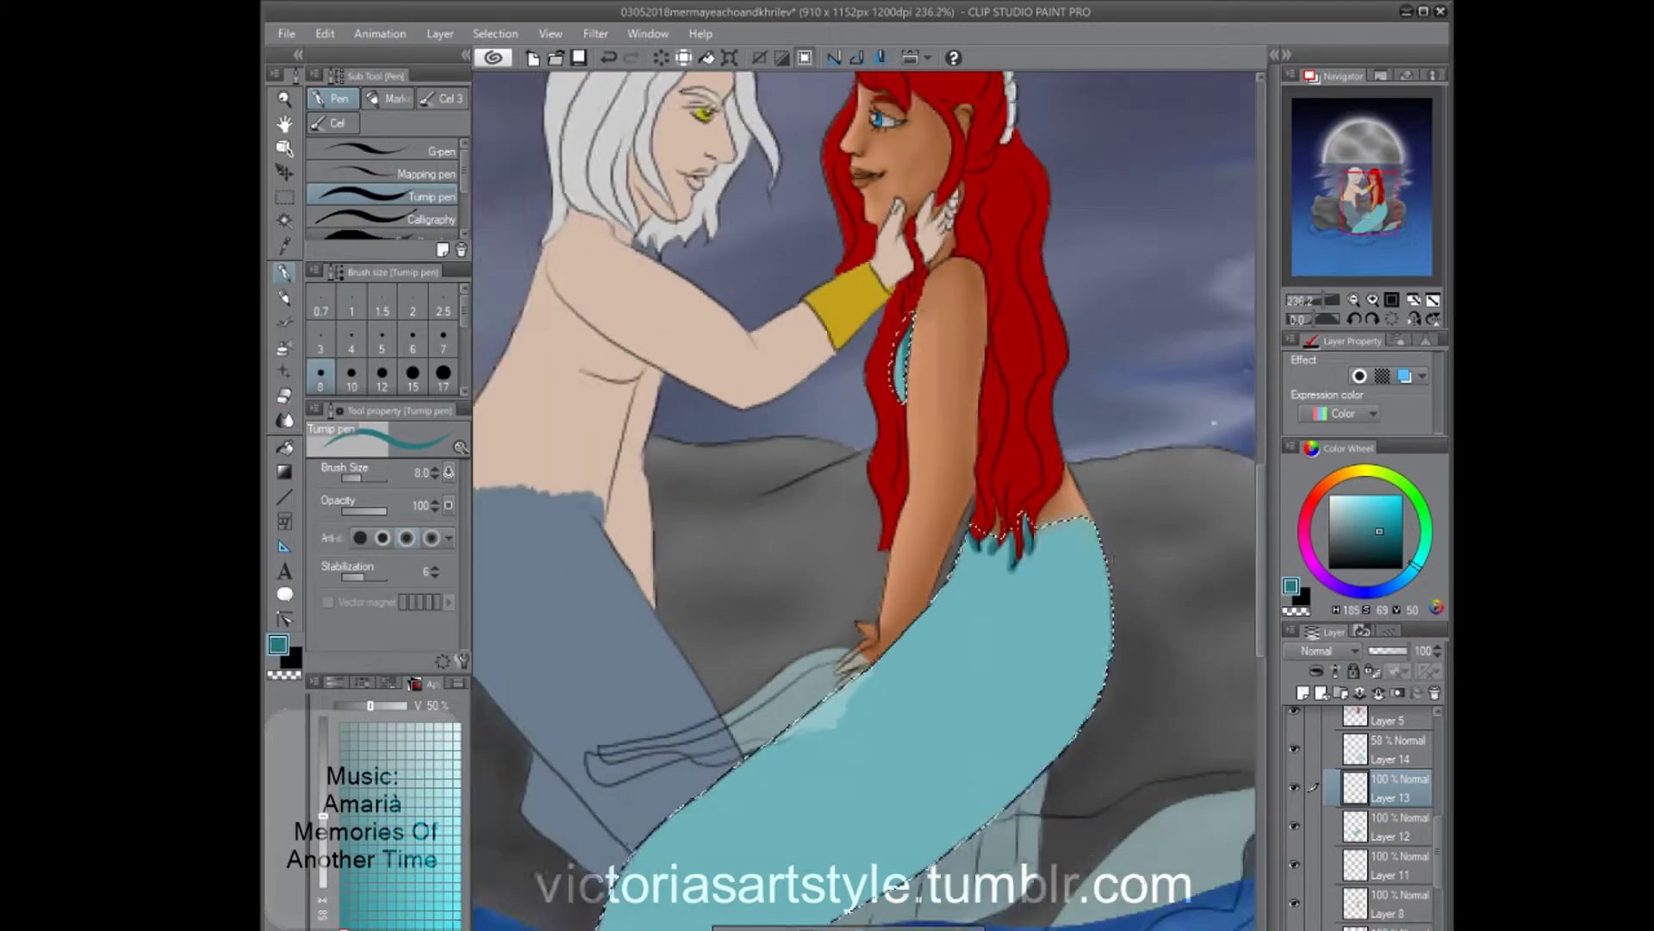
scroll(828, 664, up, 4)
key(alt+bracketleft)
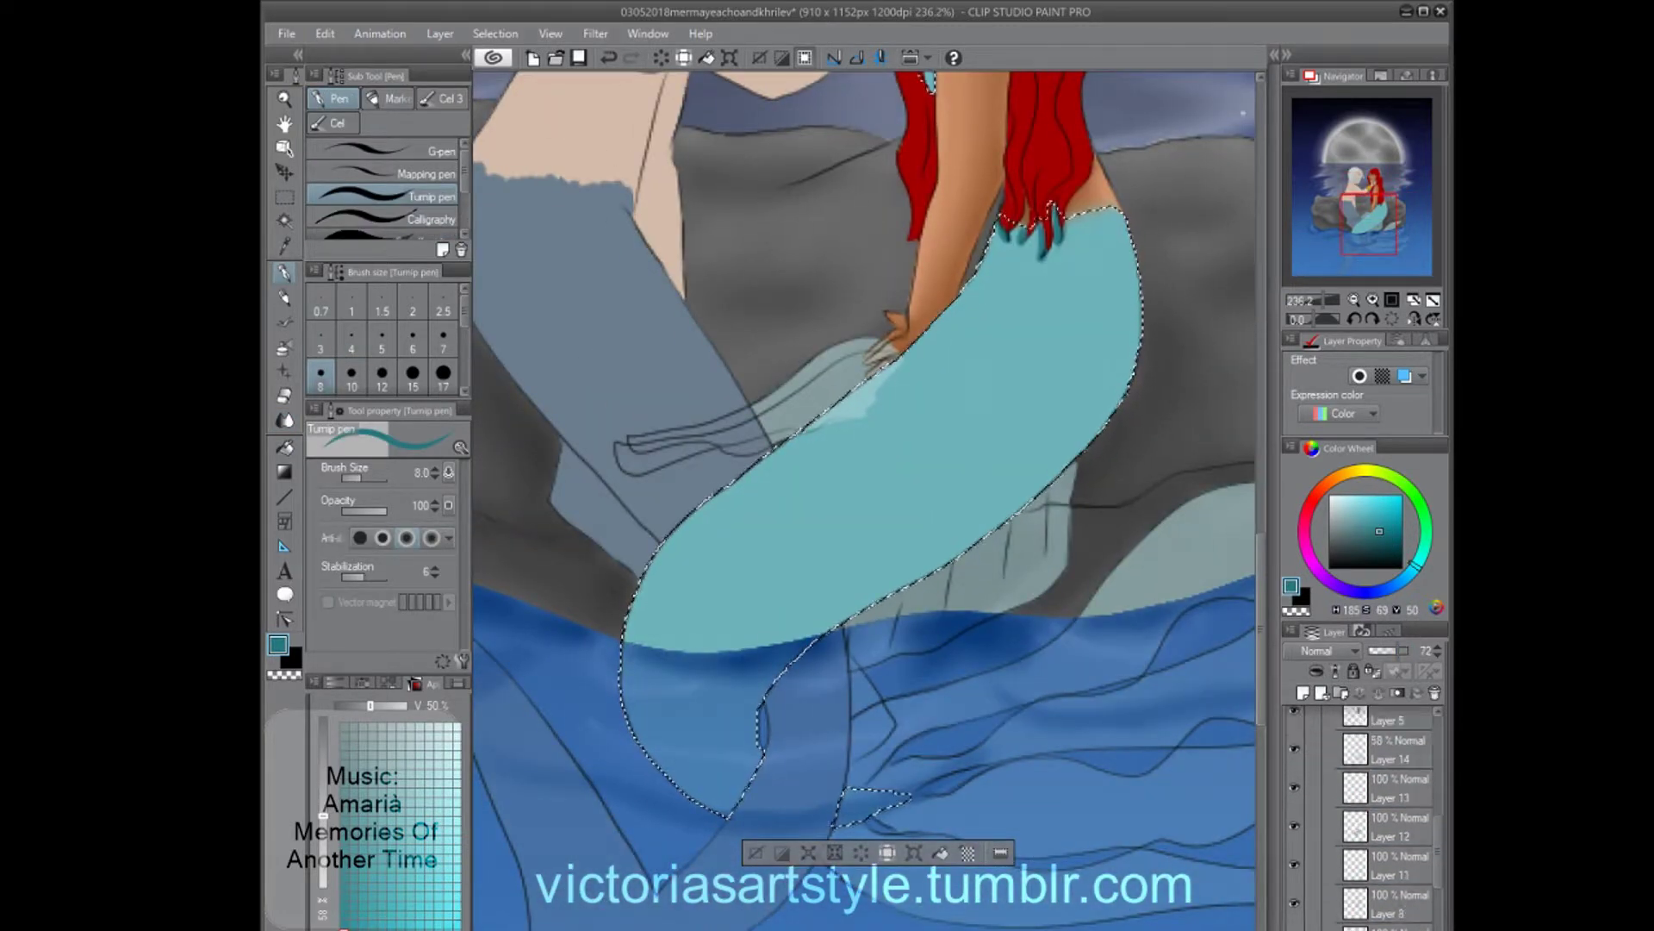
key(alt+bracketright)
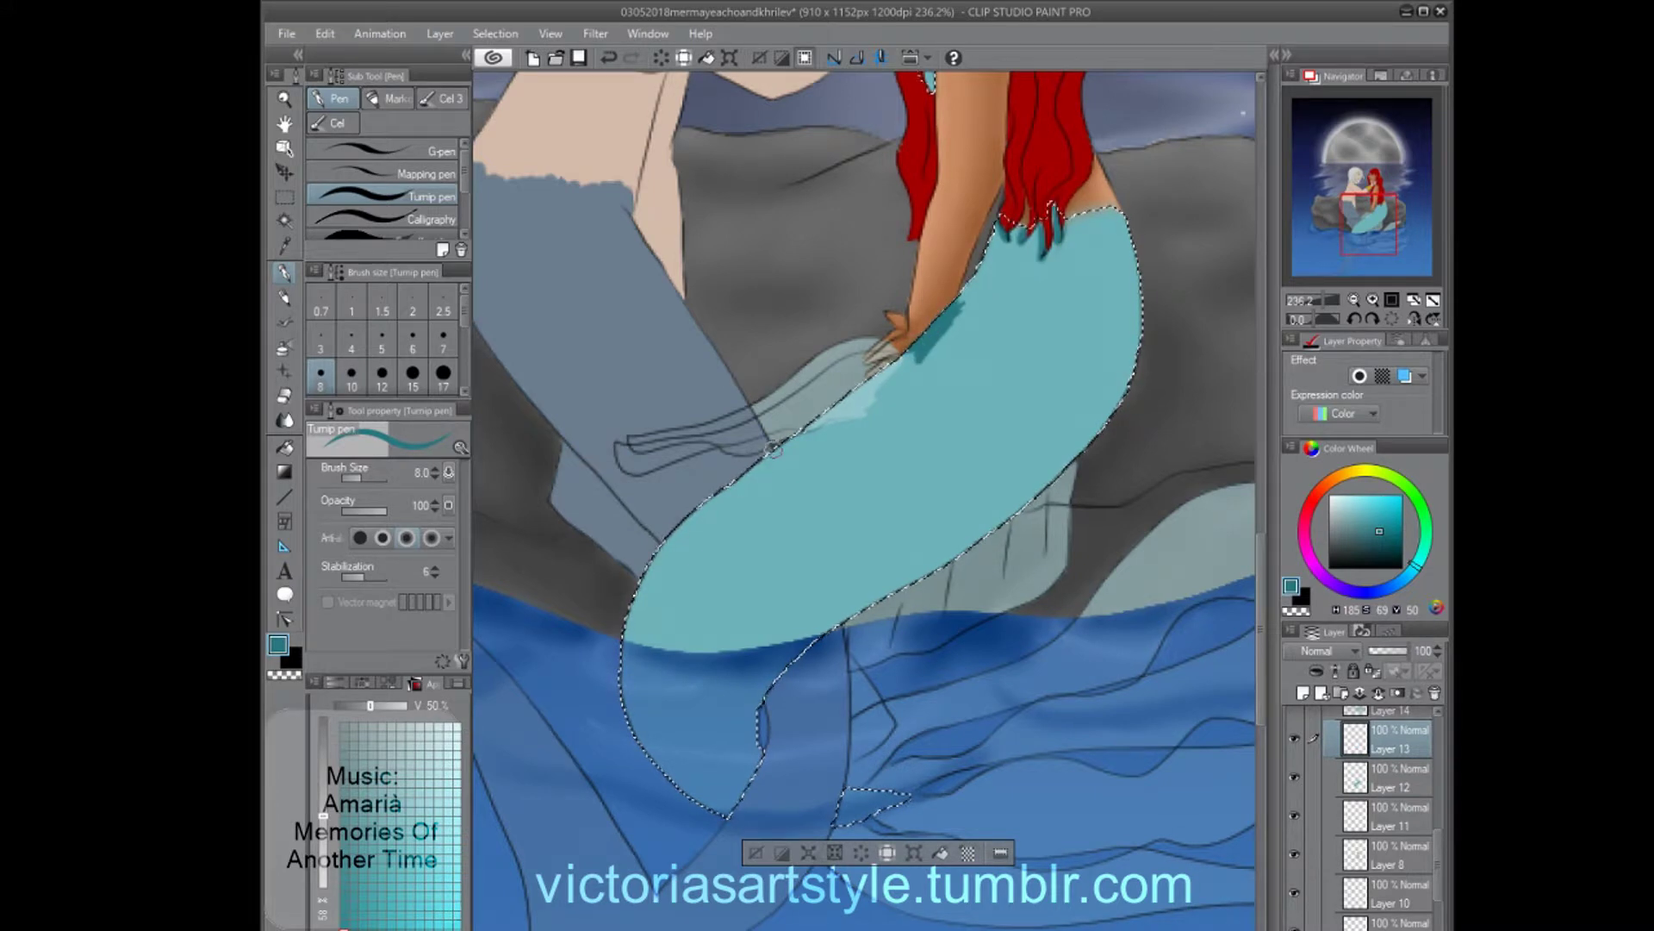
mouse_move(1061, 306)
mouse_down()
mouse_move(987, 422)
mouse_move(901, 461)
mouse_move(840, 530)
mouse_up()
Add Layer 23 beneath the dark tail shadows and paint a medium teal shadow tone along the tail's edges and folds.
scroll(849, 425, down, 2)
key(alt+bracketleft)
scroll(930, 259, up, 1)
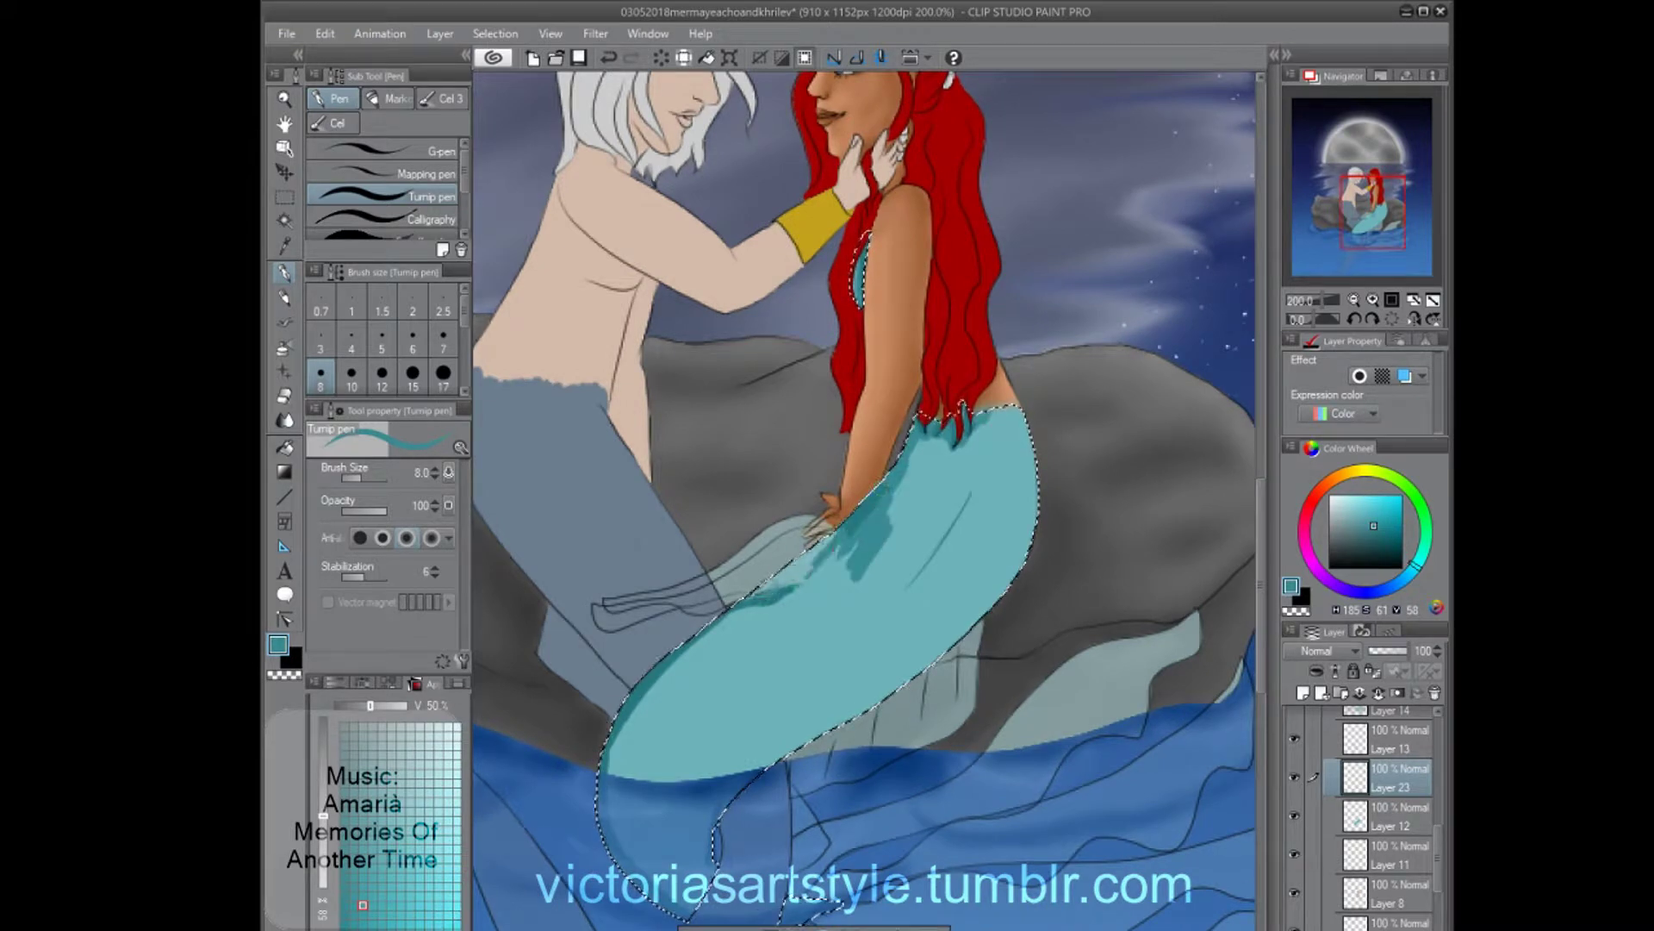
drag(853, 842, 866, 738)
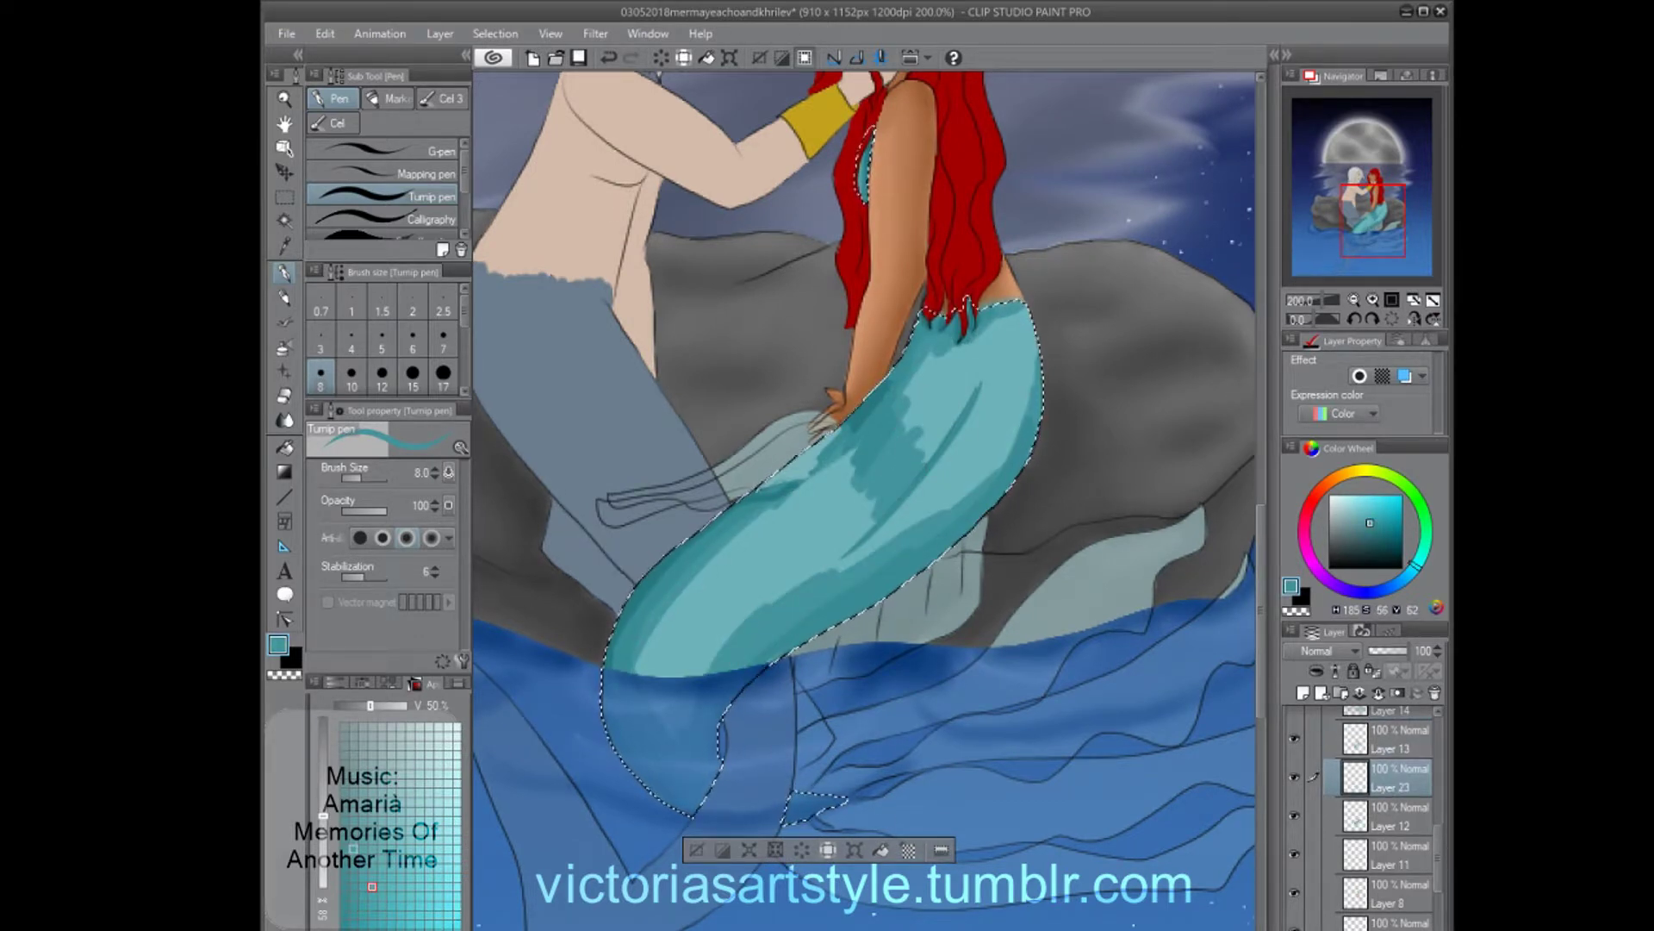
Place Layer 13 below Layer 23 and paint a lighter teal transition tone along the mermaid's tail.
drag(805, 484, 651, 661)
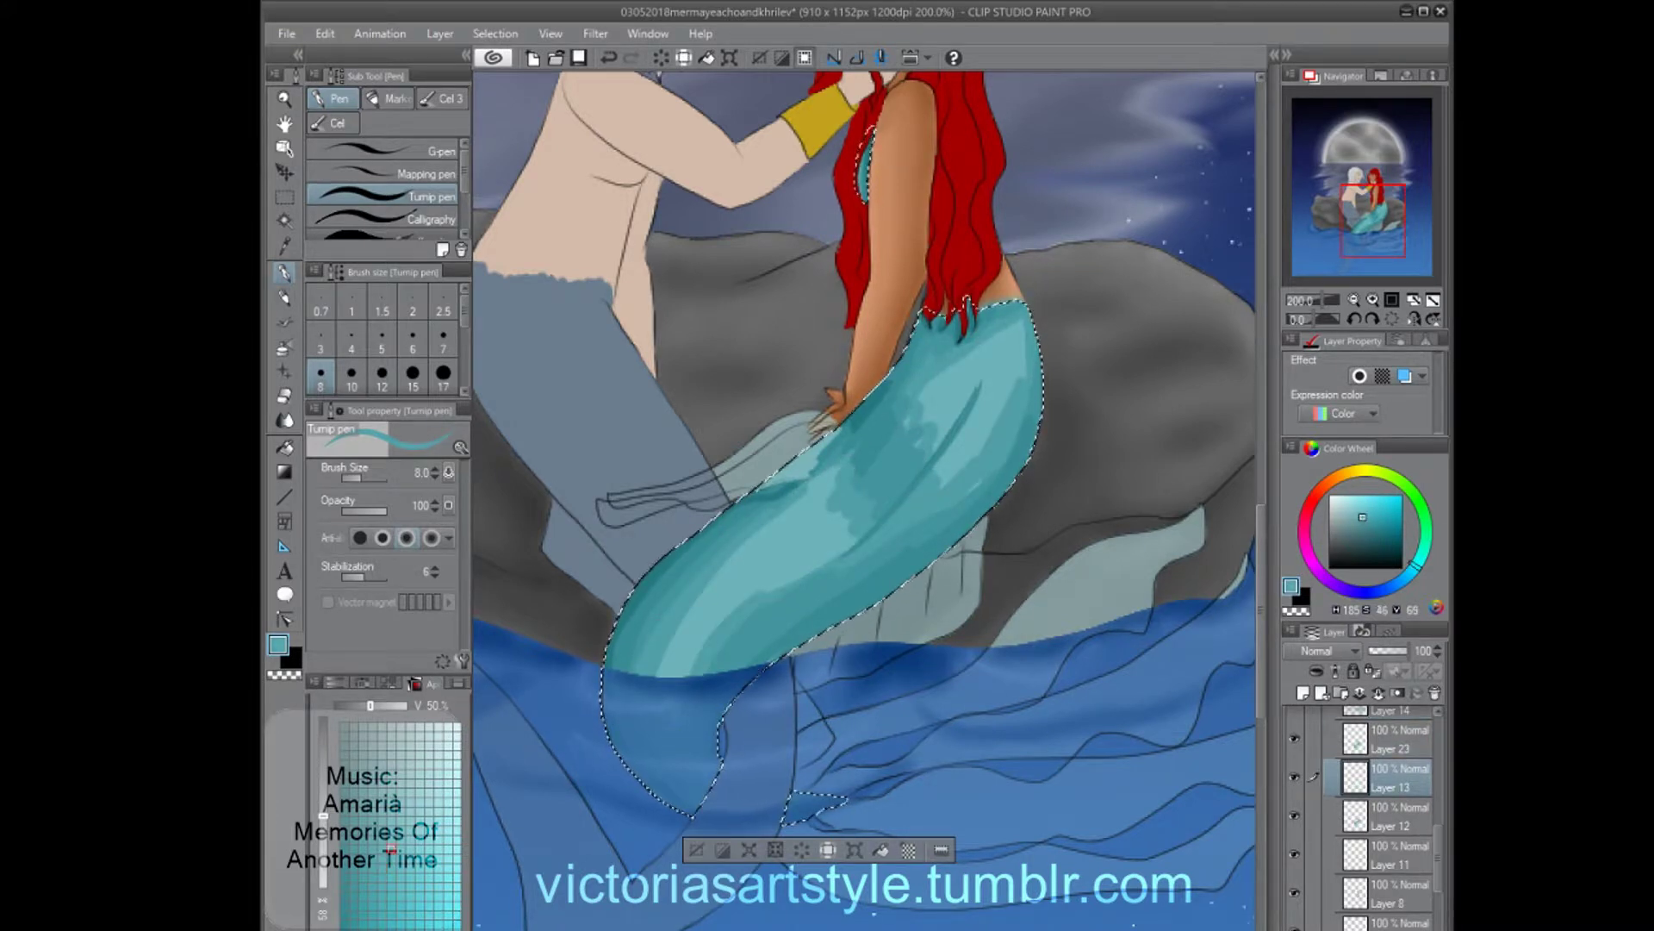
mouse_move(968, 439)
mouse_down()
mouse_move(776, 551)
mouse_move(655, 775)
mouse_up()
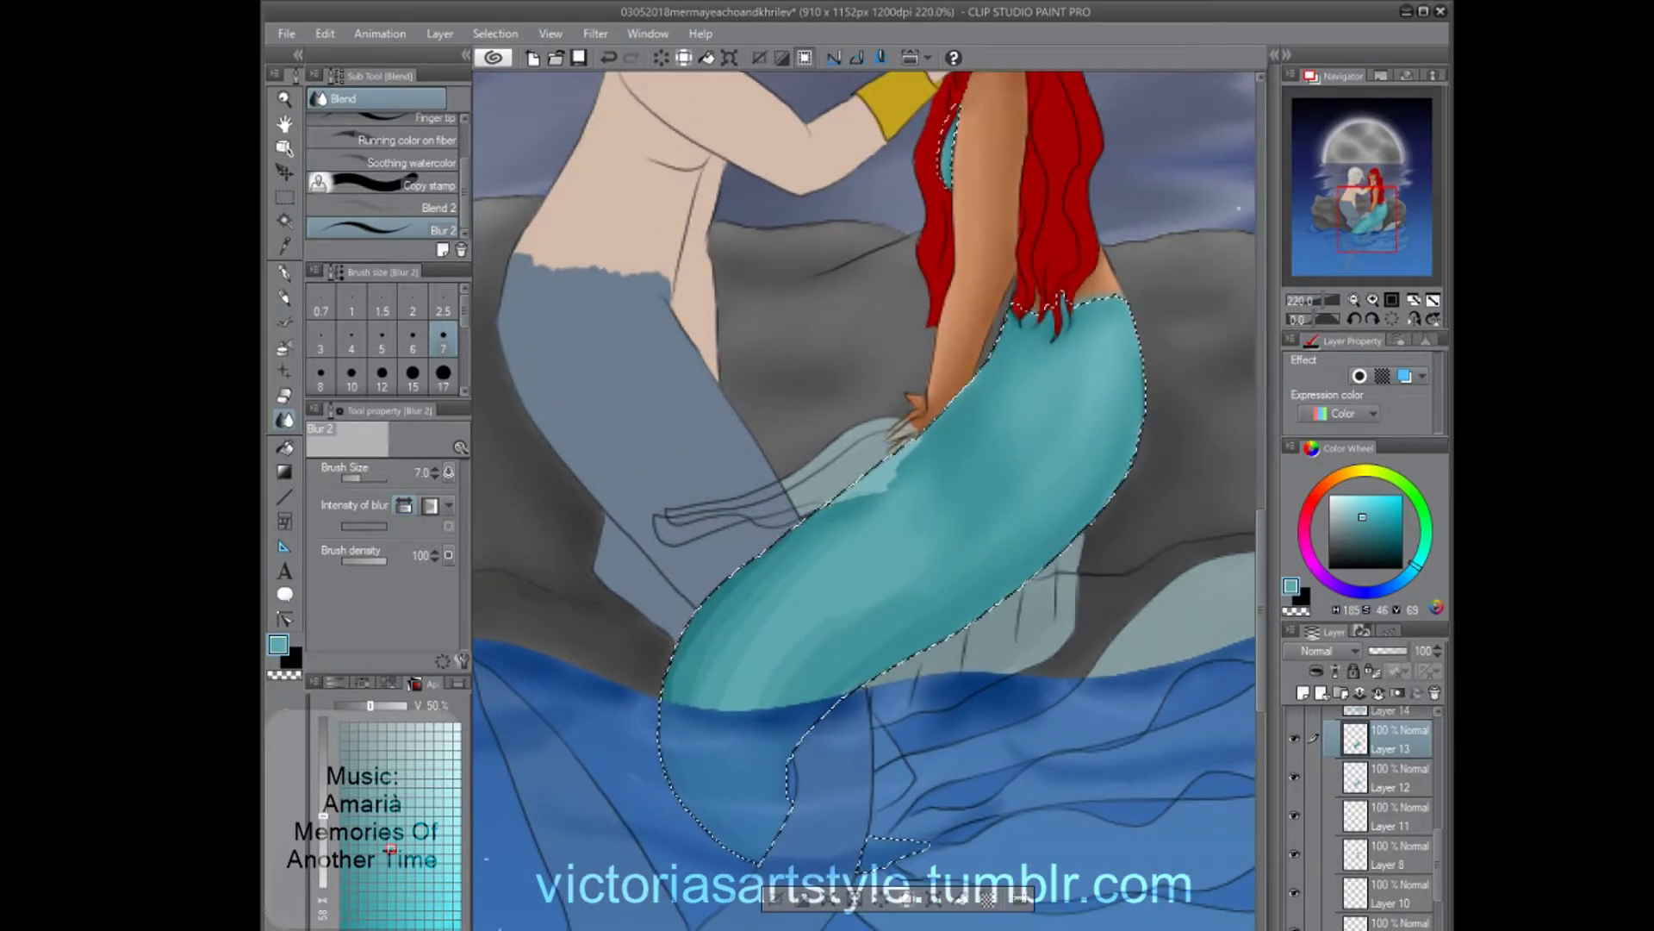
Smooth the tail shading with Blur 2 at size 7 and recolour the mermaid's tail and top deep red.
key(ctrl+z)
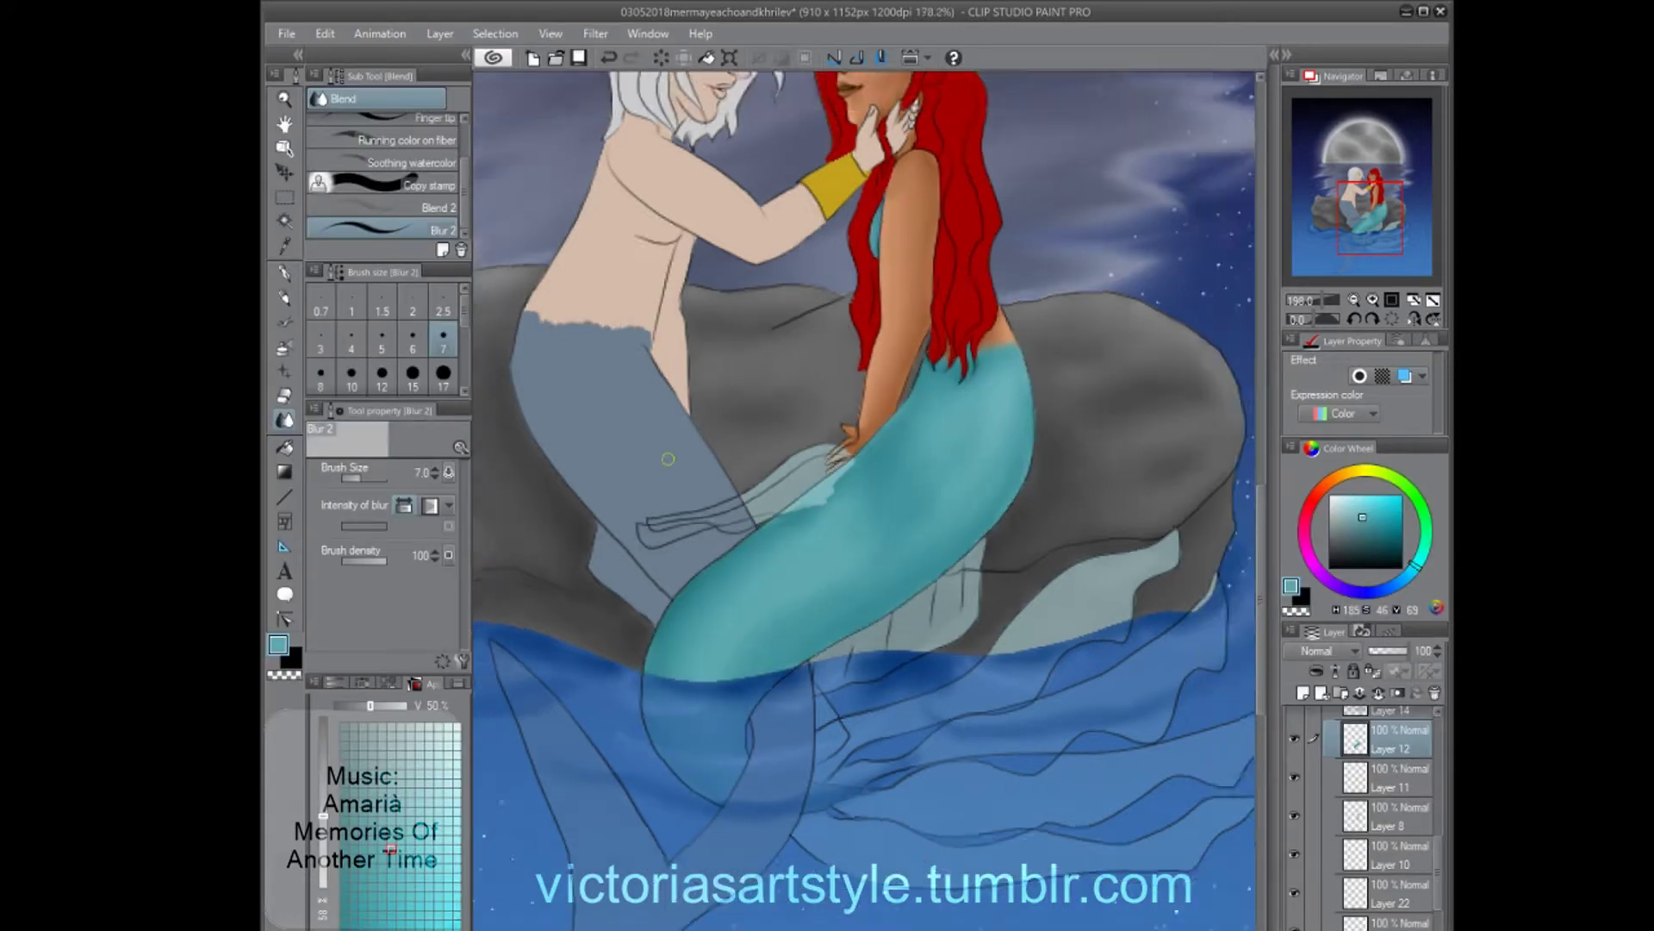
drag(1192, 820, 1195, 823)
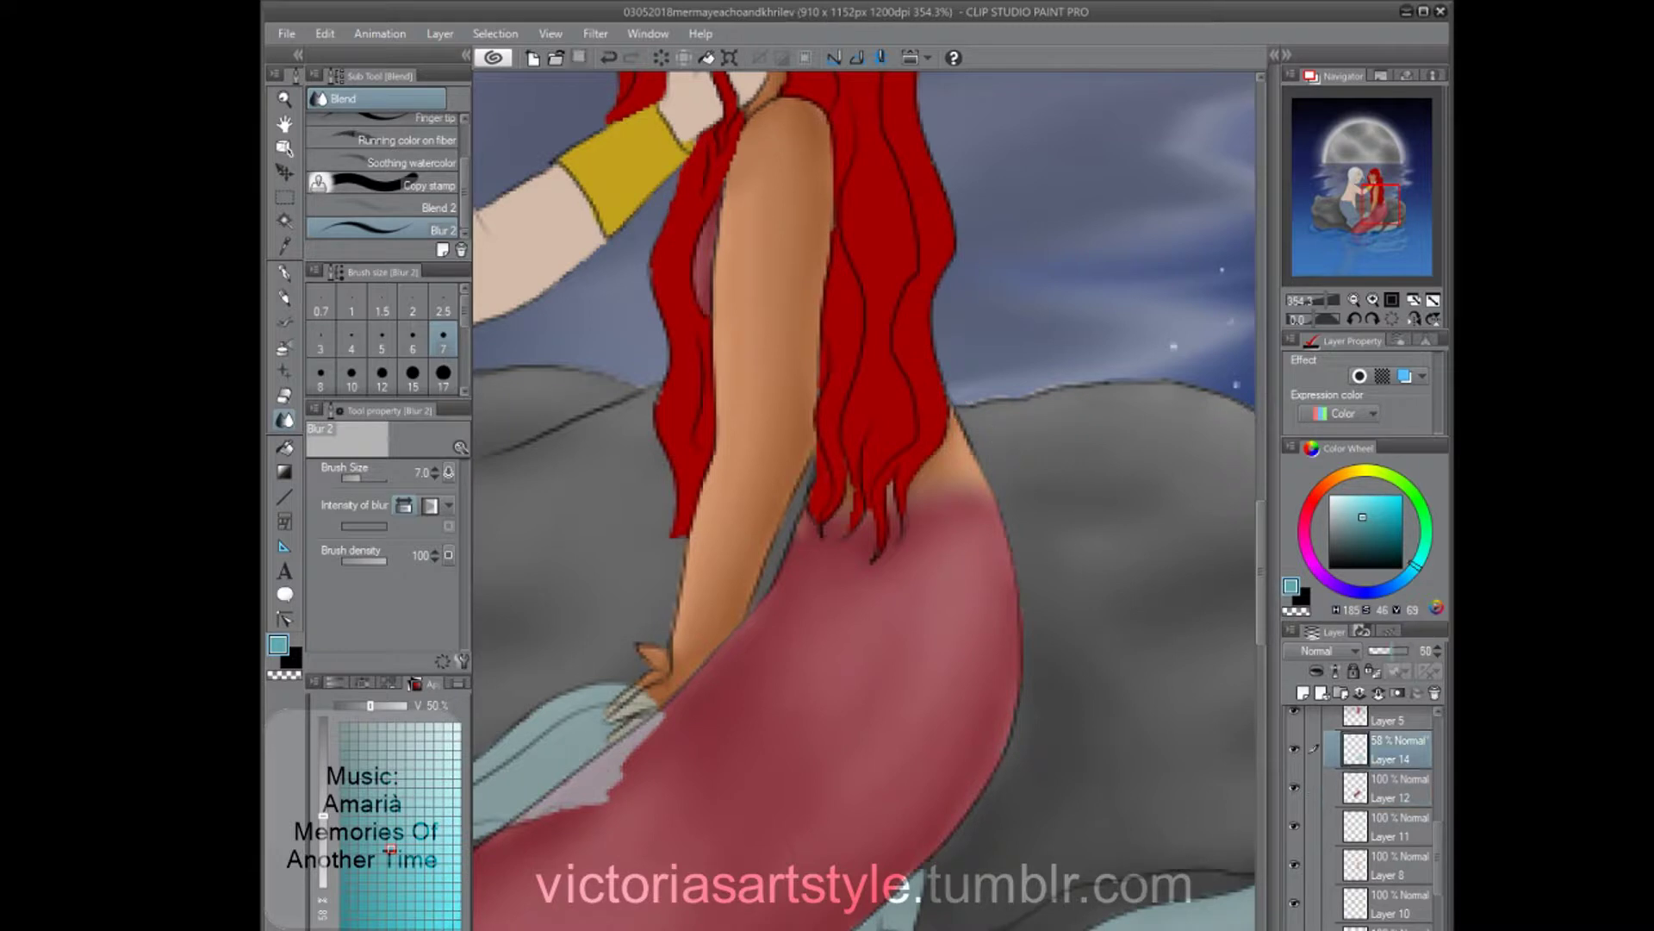
Raise Layer 14 to 100% opacity and move Layers 14 and 13 out of the eacho folder, above the khrilev folder.
scroll(862, 603, down, 6)
scroll(712, 770, up, 1)
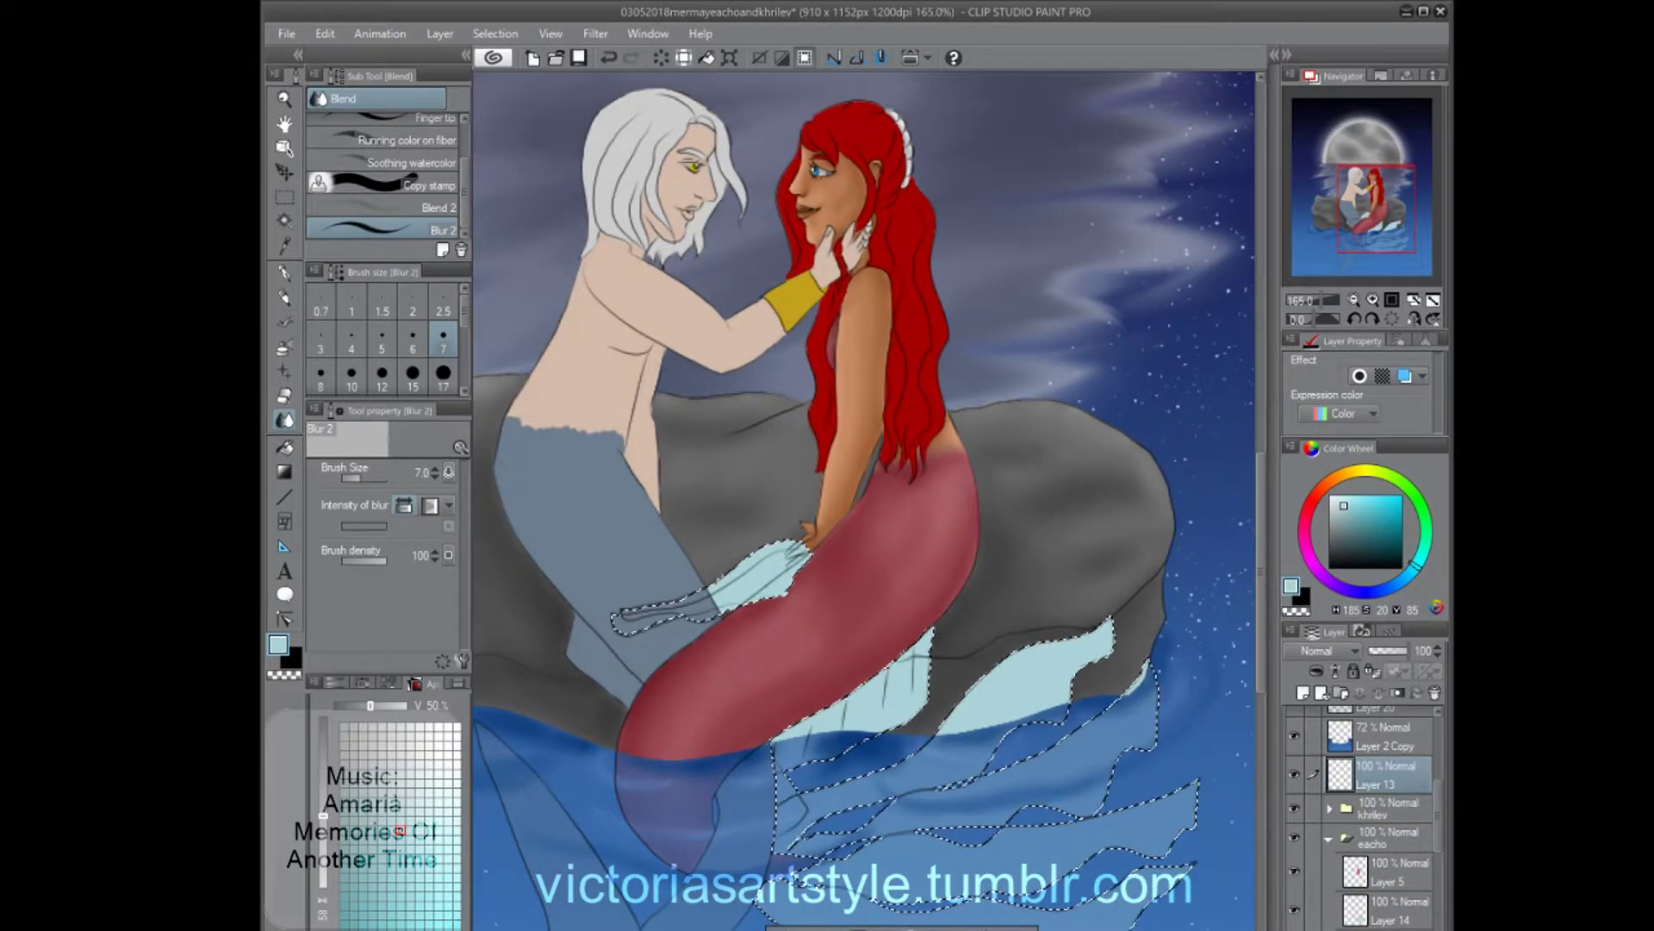
scroll(1362, 819, down, 2)
click(1387, 823)
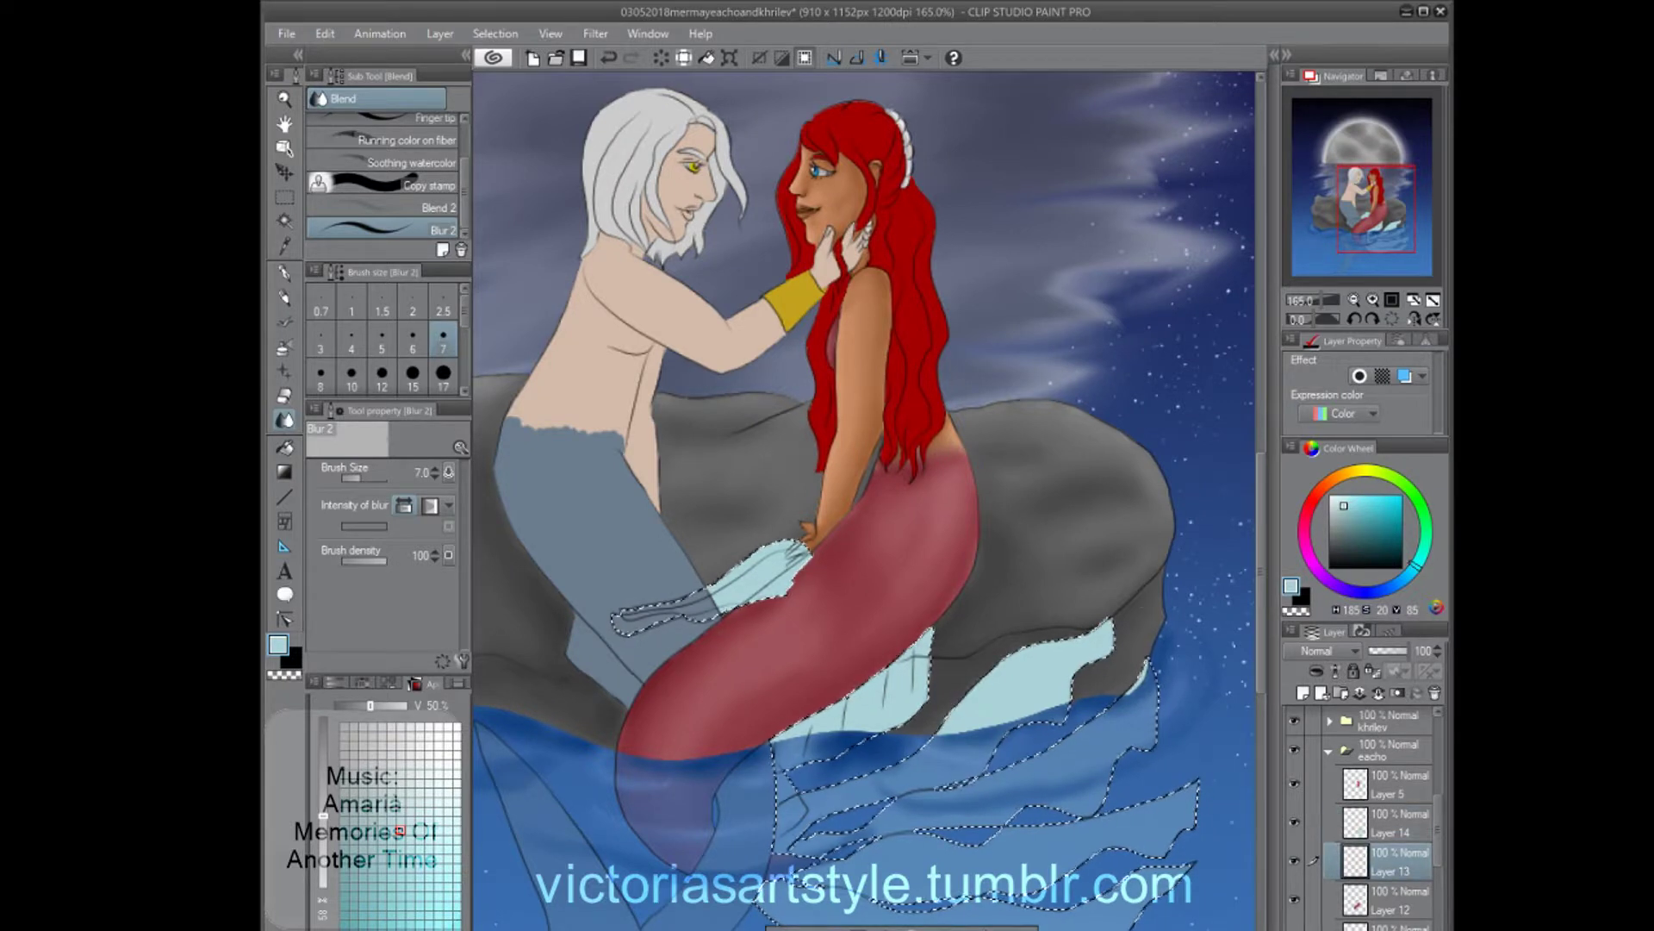
drag(1387, 823, 1383, 720)
drag(1387, 861, 1383, 720)
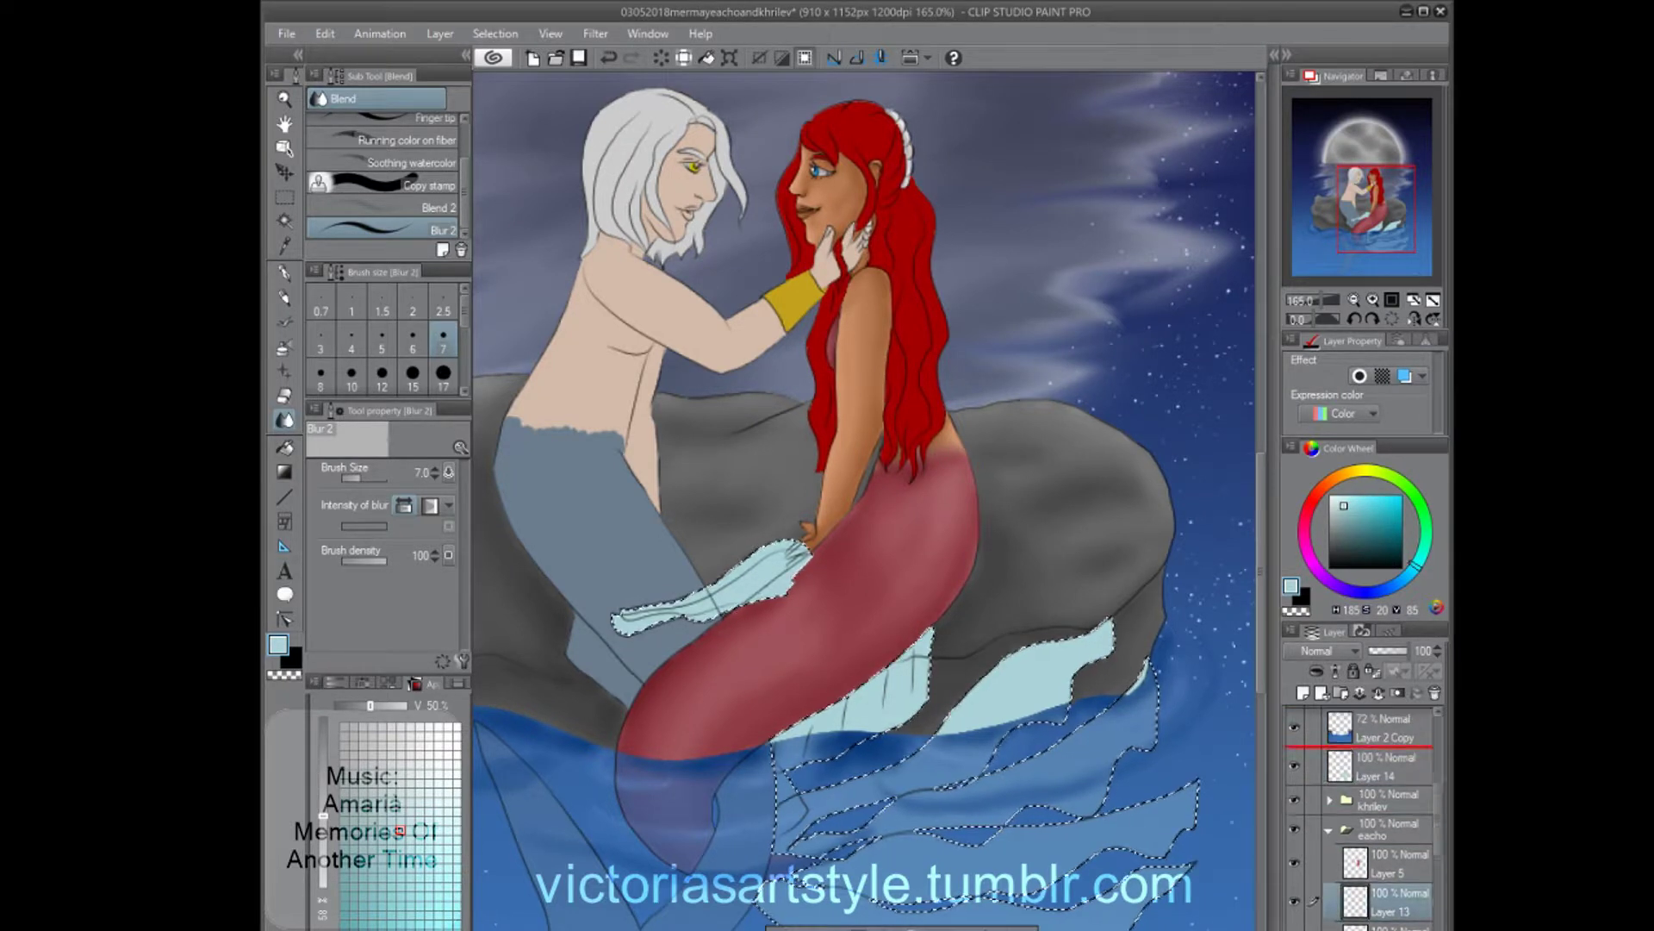
Draw thin teal fold shadows on the mermaid's pale fin beside her hand on Layer 13, Turnip pen size 3.
scroll(735, 657, up, 3)
key(b)
key(p)
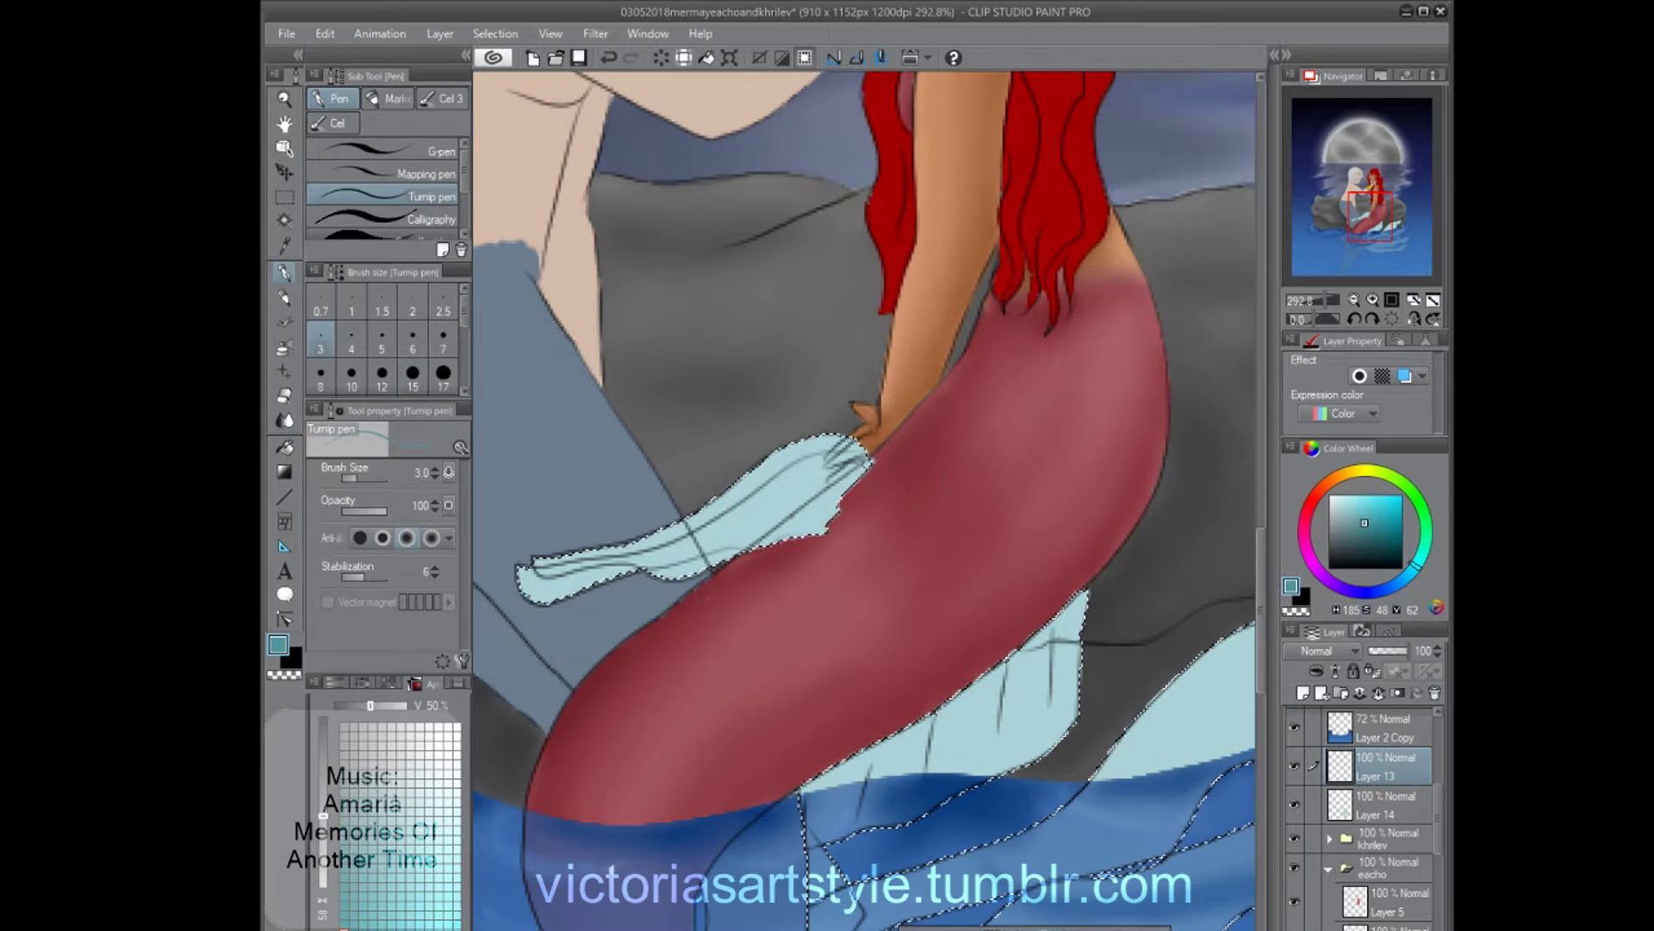
drag(862, 604, 792, 293)
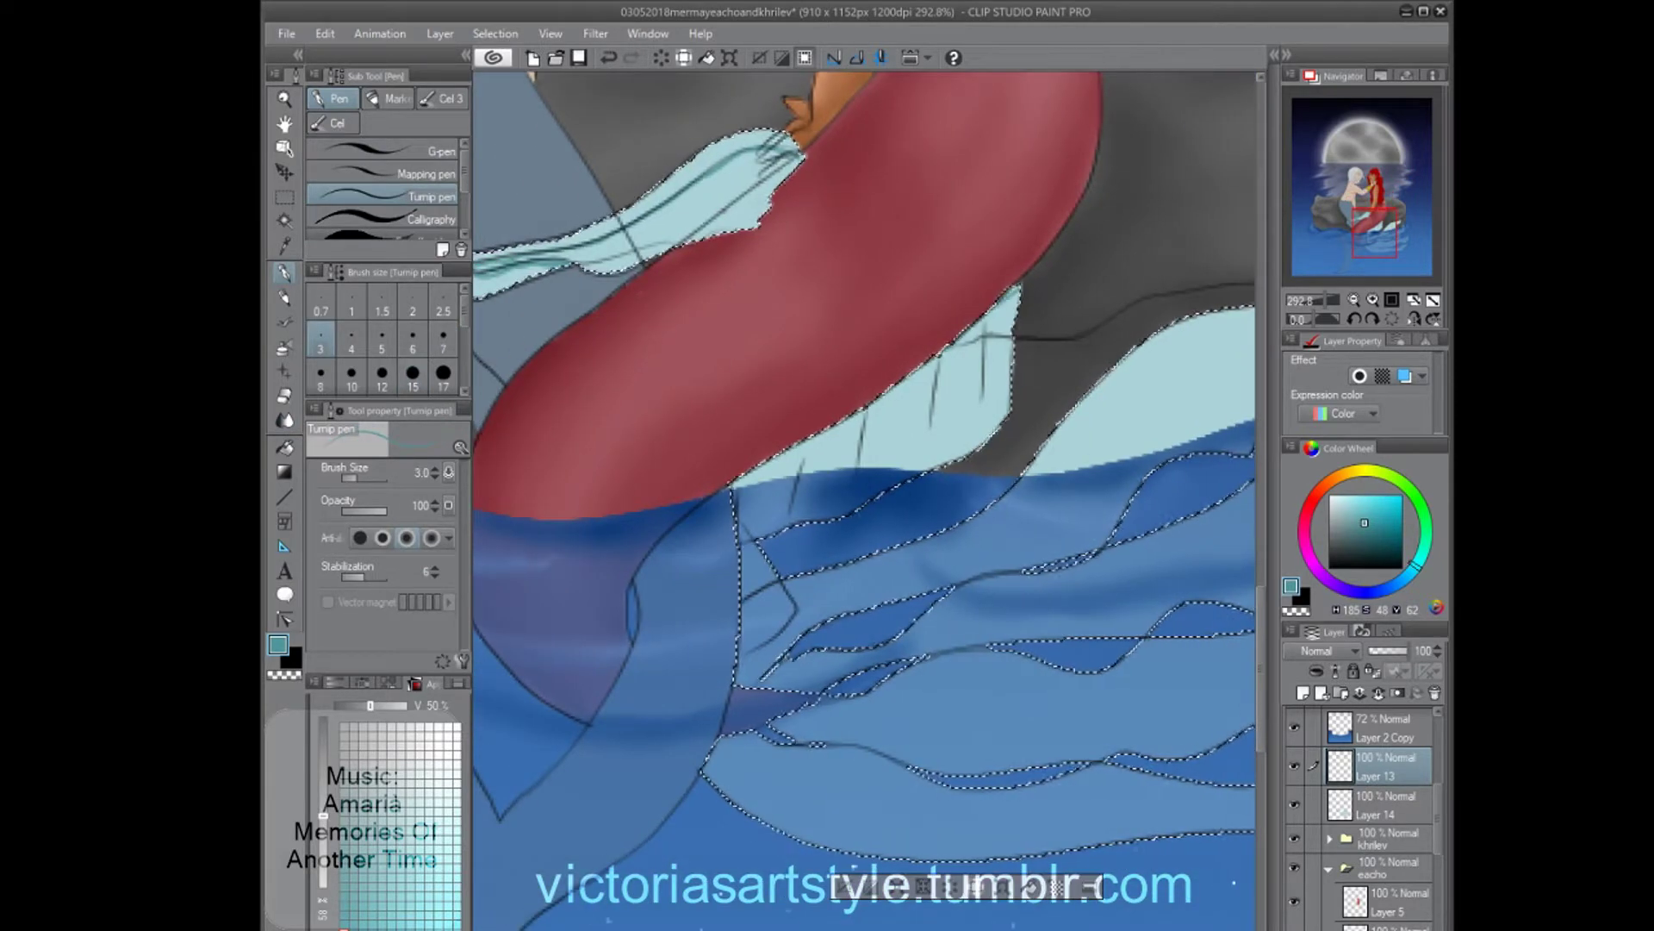
Paint teal shadows beneath the tail and along the flowing underwater fins with the Turnip pen at size 7.
key(bracketright)
key(bracketright)
key(bracketright)
key(bracketright)
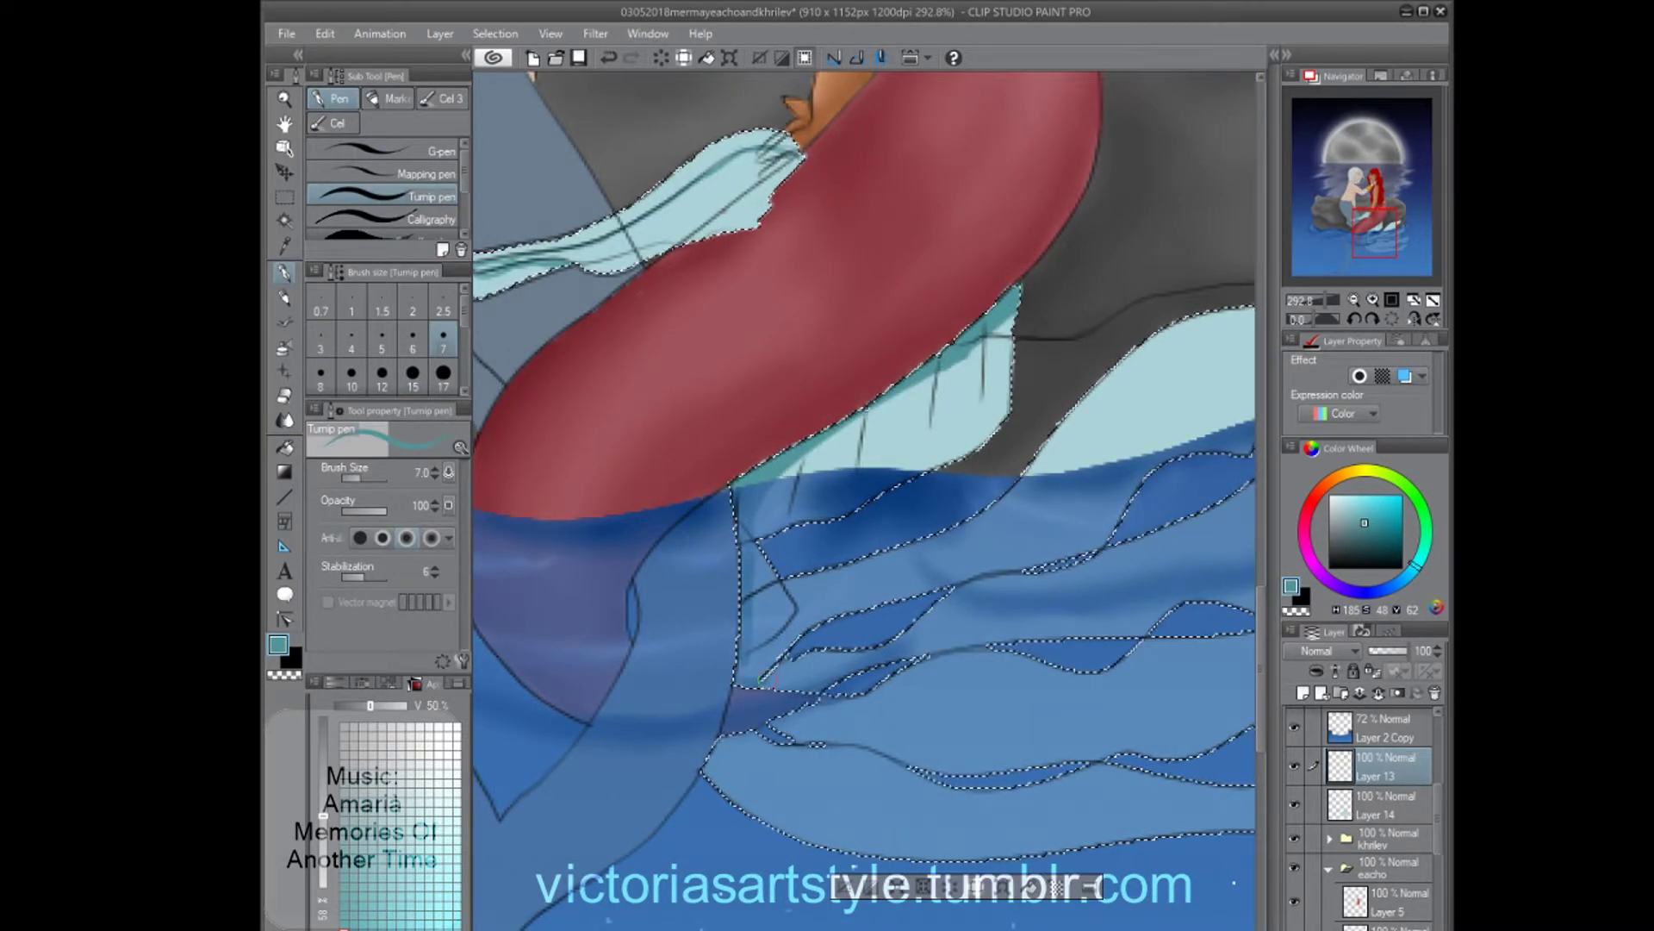
scroll(702, 664, down, 3)
key(minus)
key(minus)
key(minus)
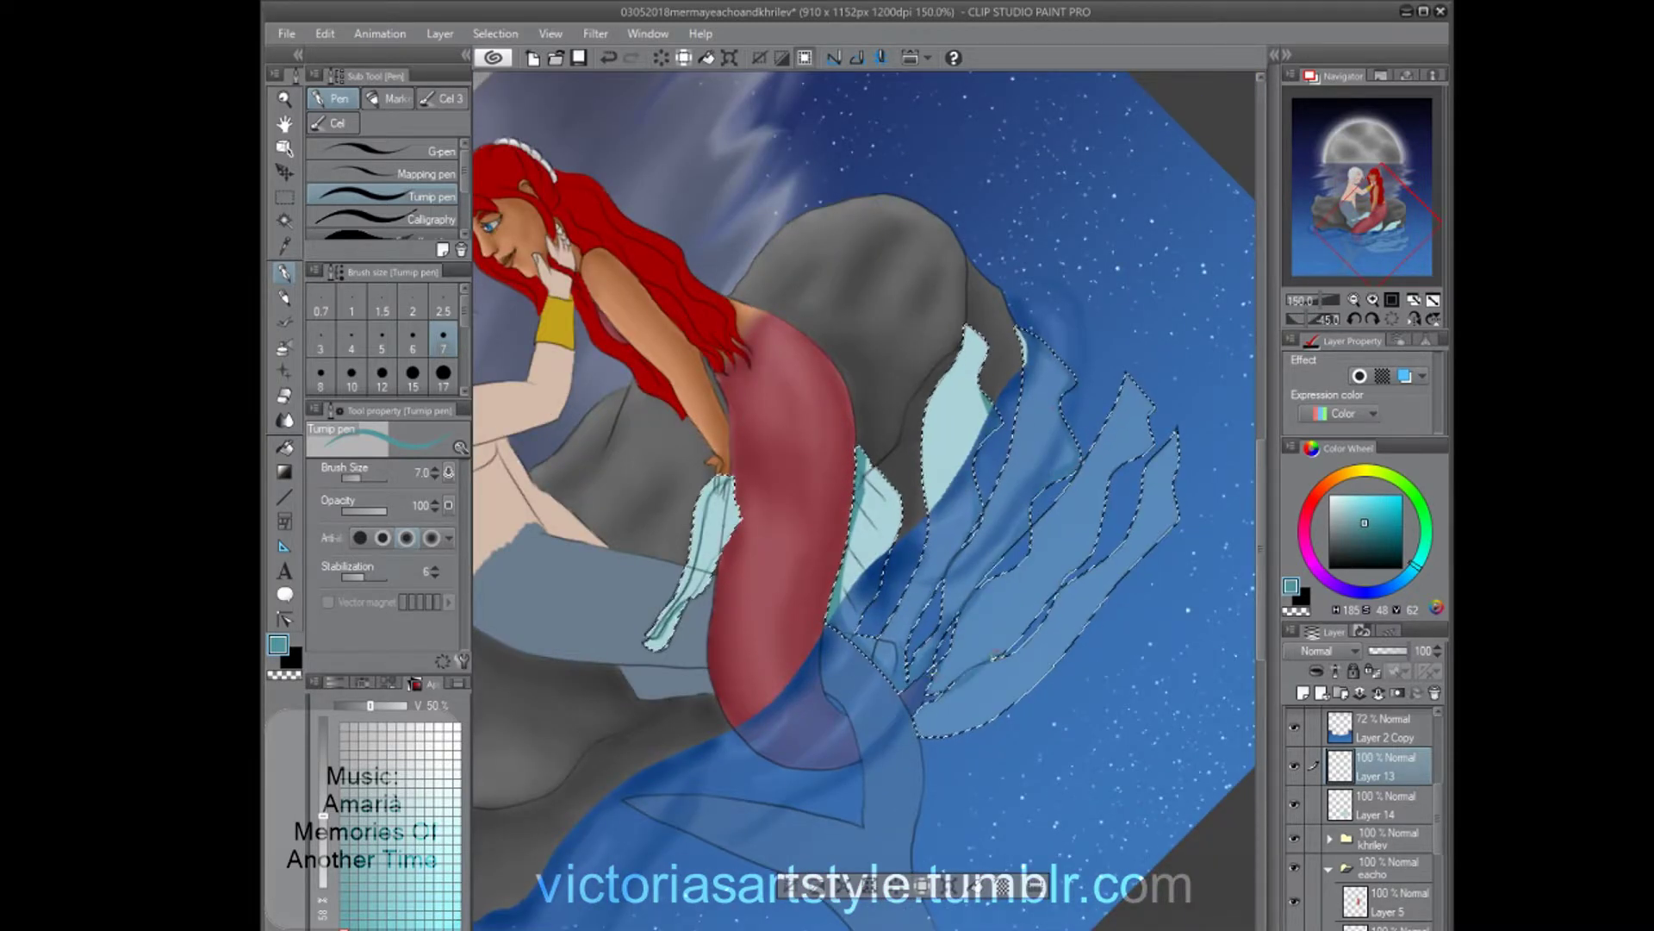
drag(1149, 406, 1037, 685)
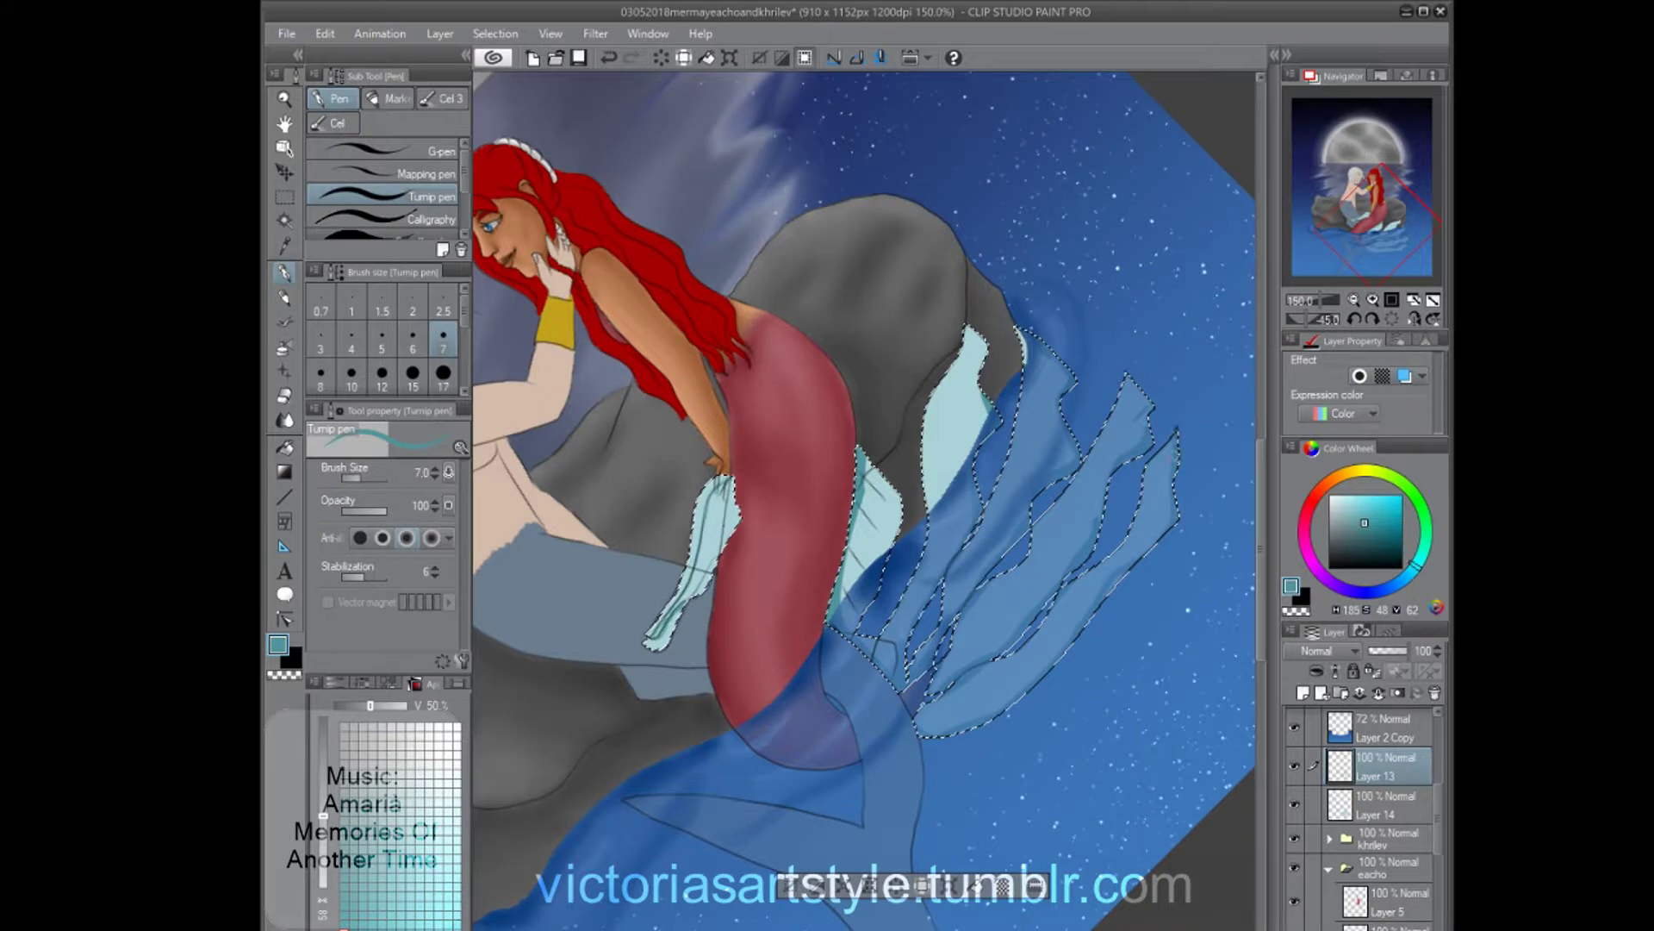
Add Layer 23 beneath the fin shadows and paint a lighter teal shadow tone on the rock and underwater fins.
key(ctrl+shift+n)
click(363, 905)
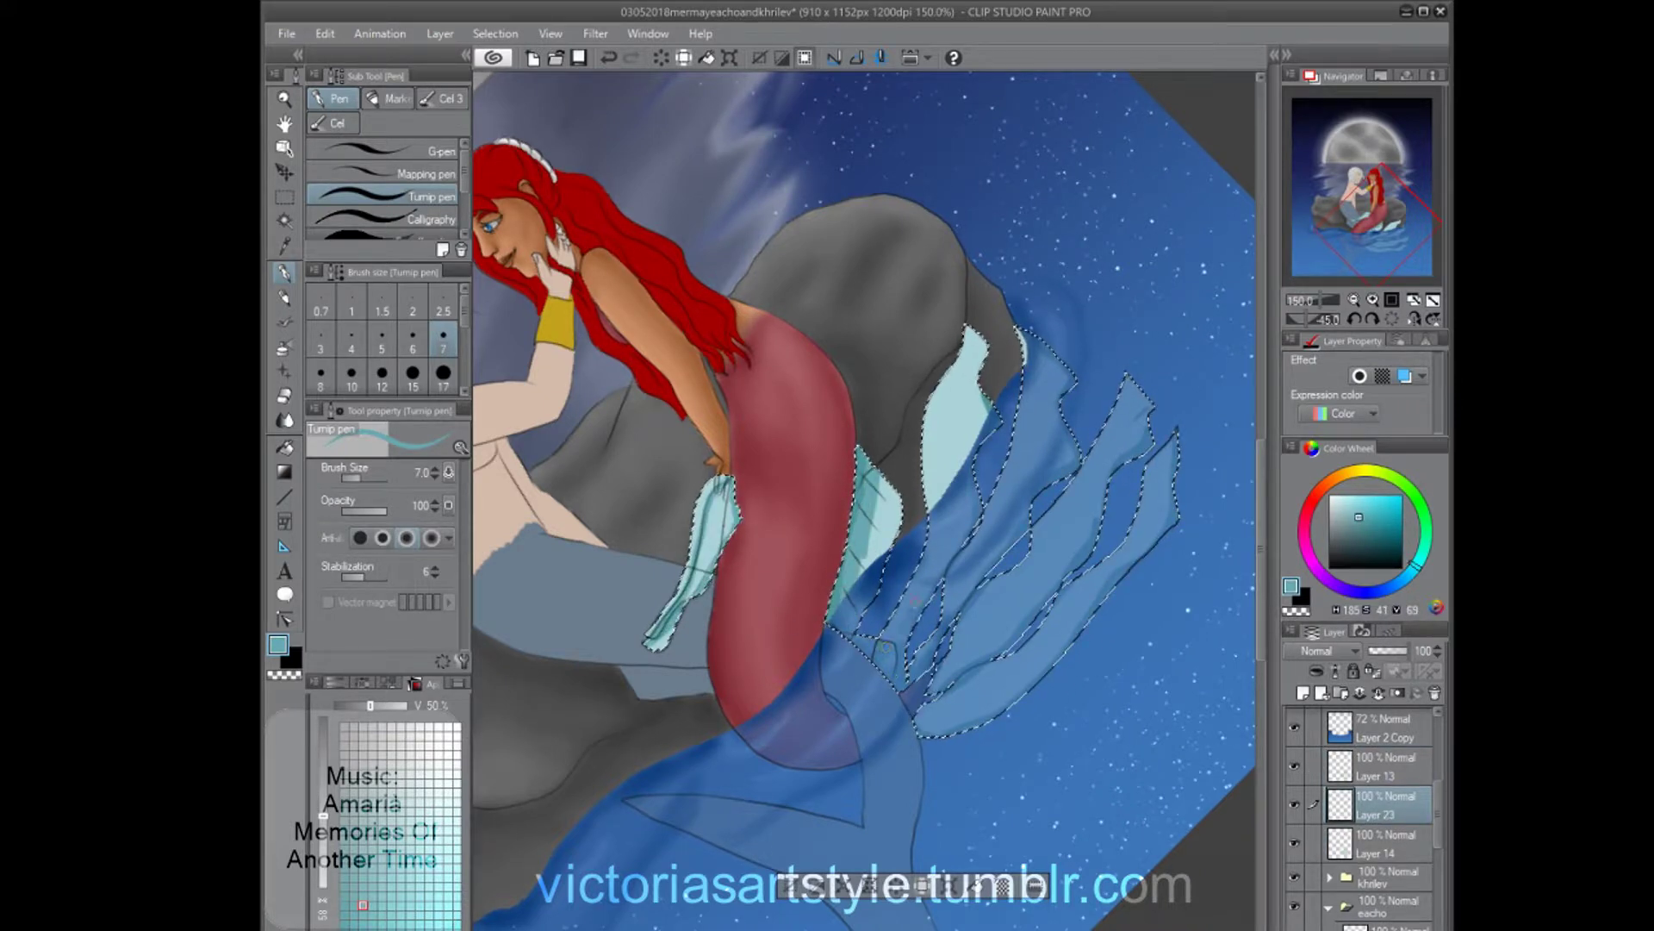
drag(979, 408, 1064, 450)
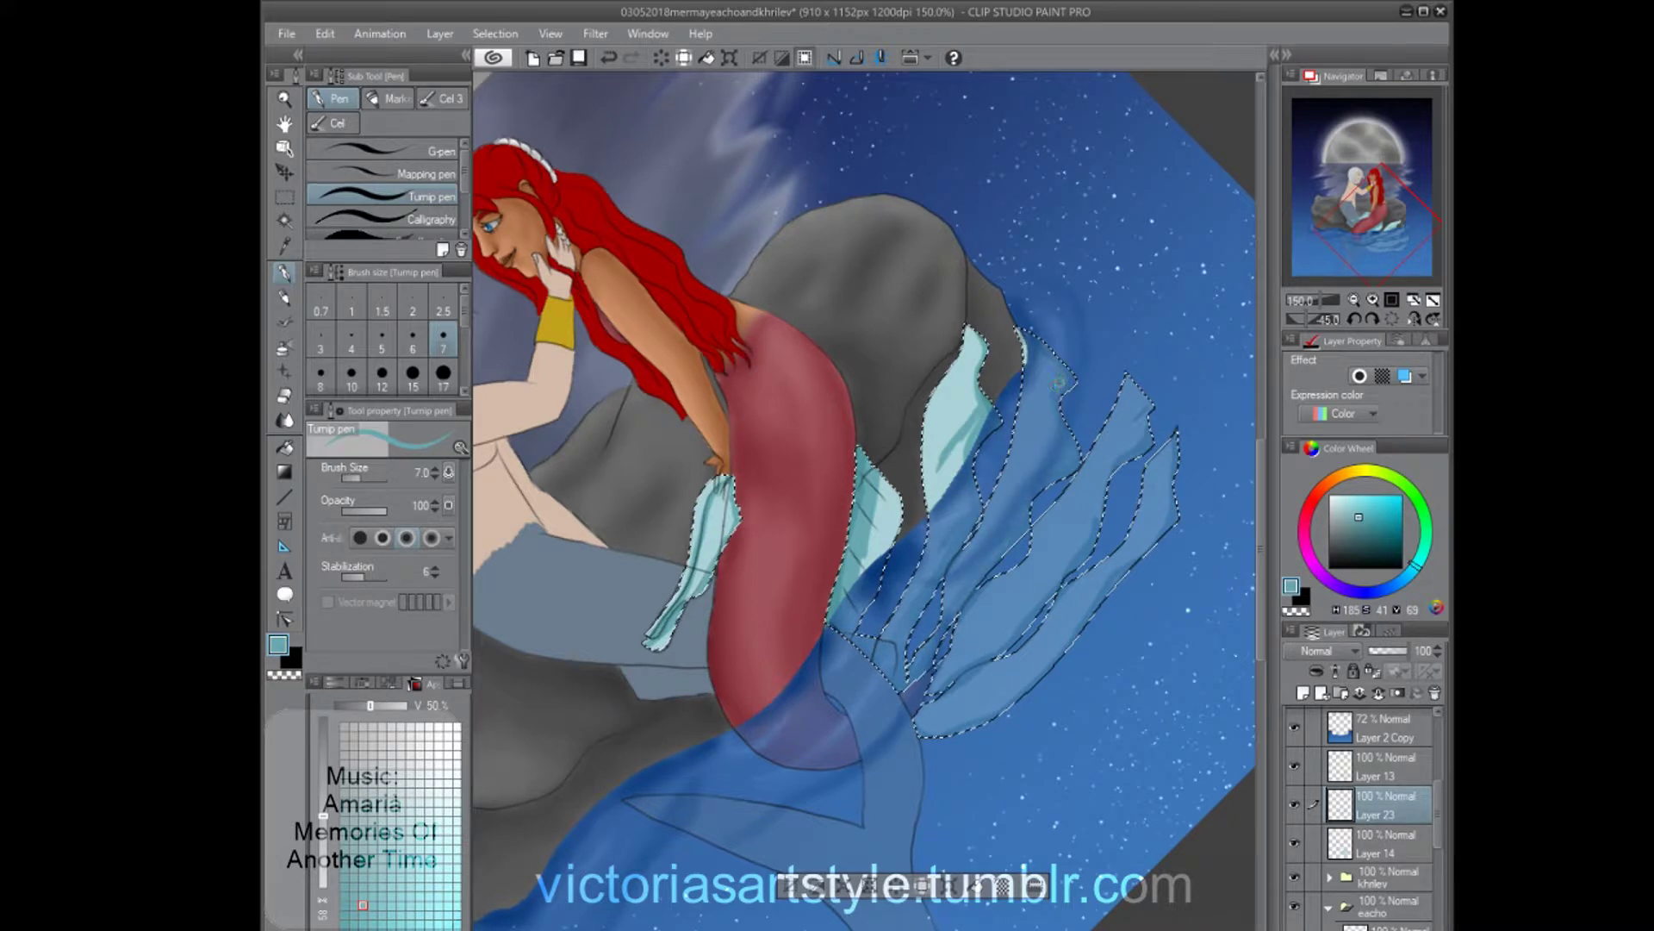
mouse_move(1089, 527)
mouse_down()
mouse_move(1026, 543)
mouse_move(948, 655)
mouse_up()
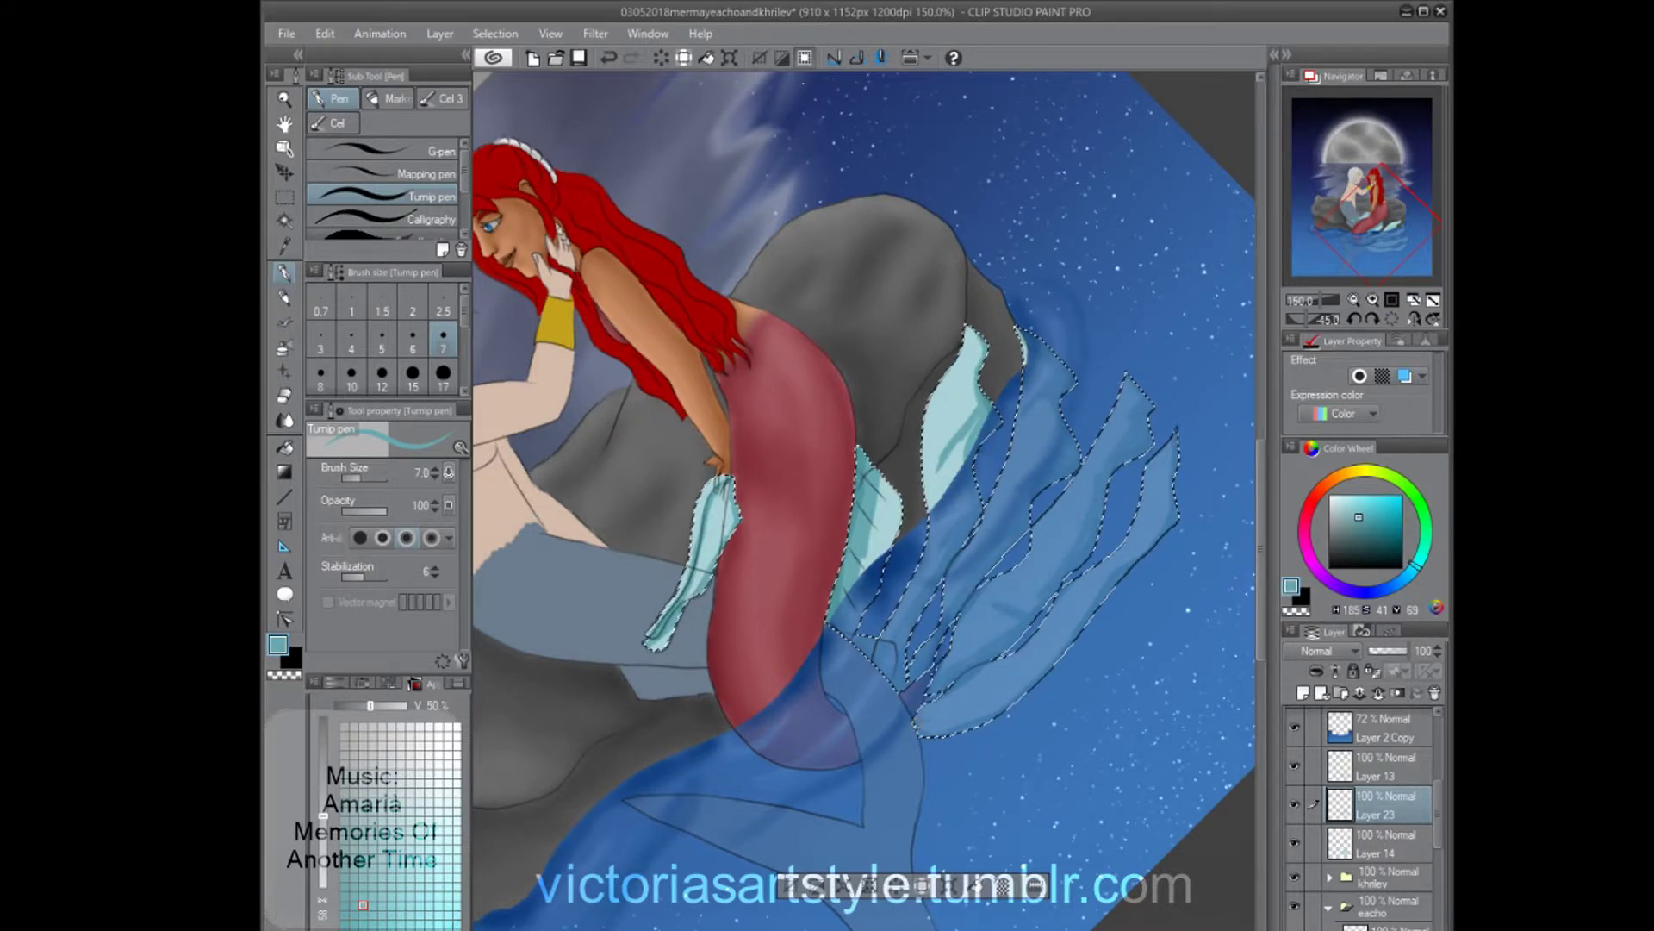
Move Layer 13 beneath Layer 23, paint a lighter teal tone on the fins, merge into Layer 14 and blend with Blur 2 at size 7.
drag(1383, 767, 1383, 810)
scroll(866, 500, up, 2)
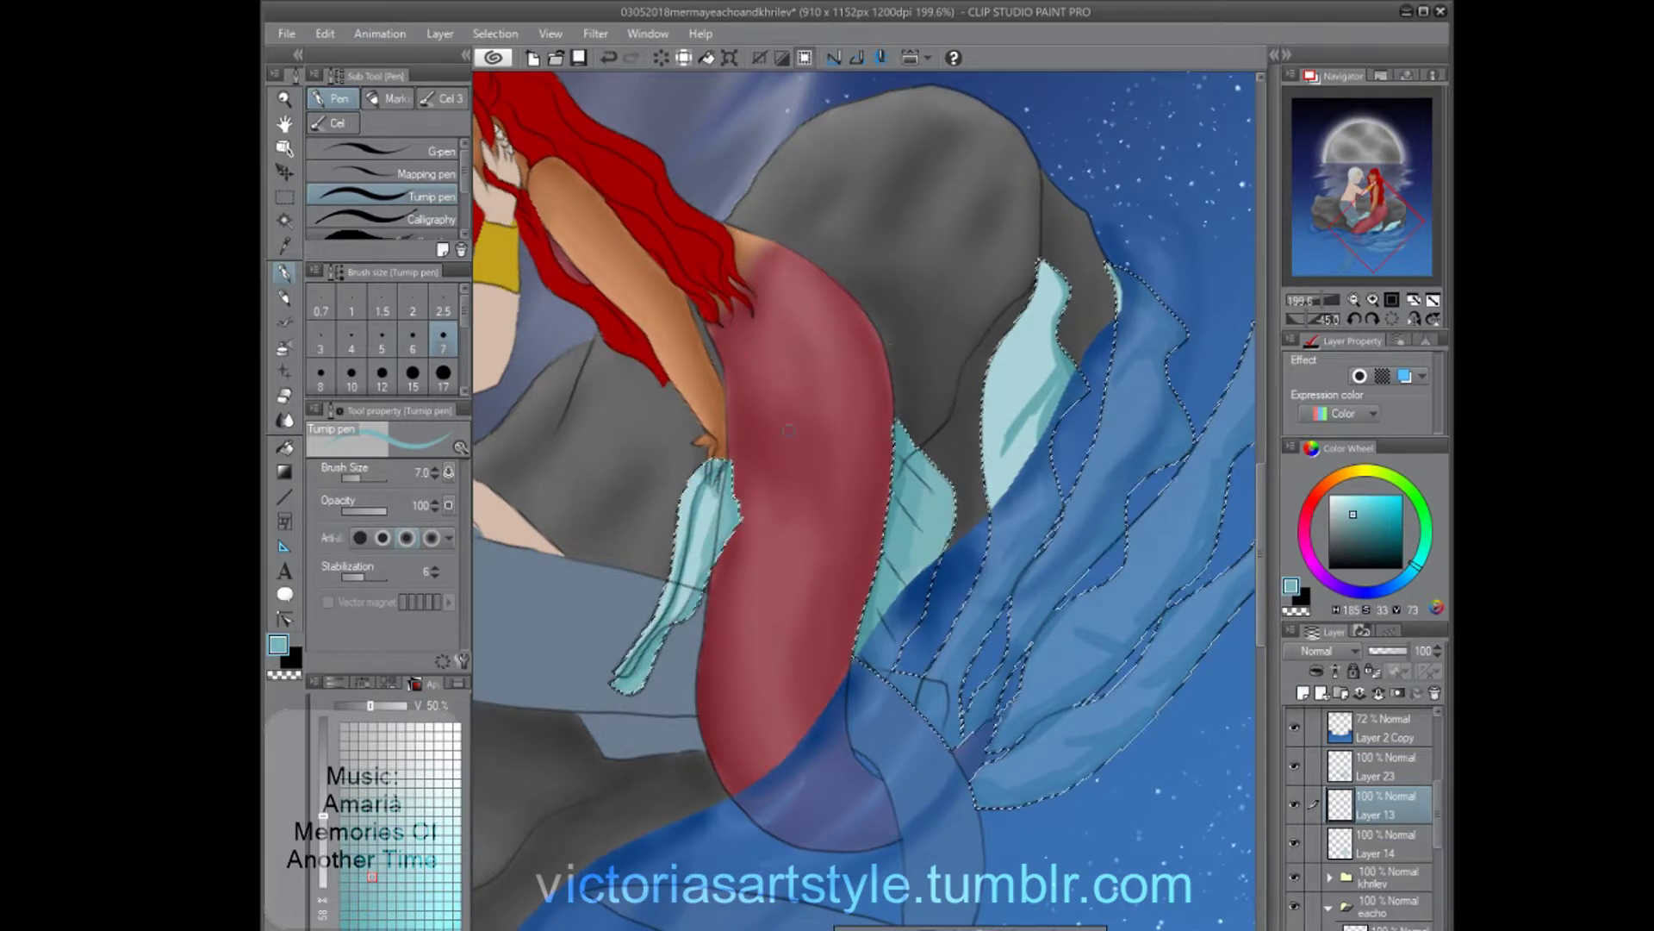
scroll(915, 572, down, 1)
drag(1077, 341, 1057, 434)
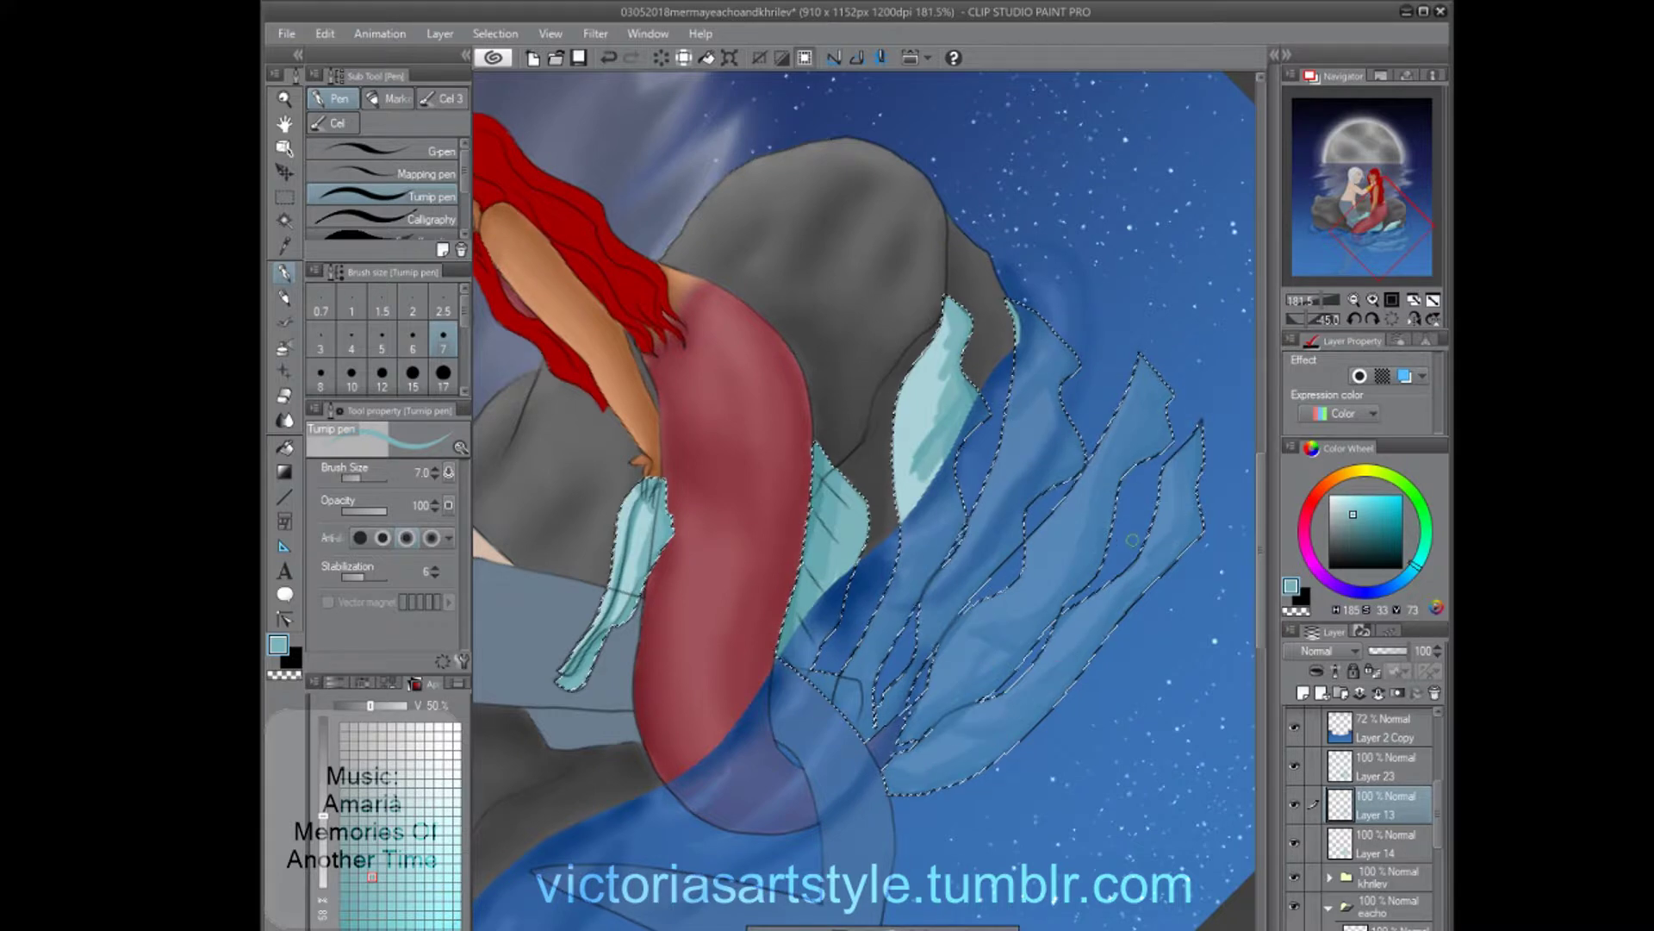
key(j)
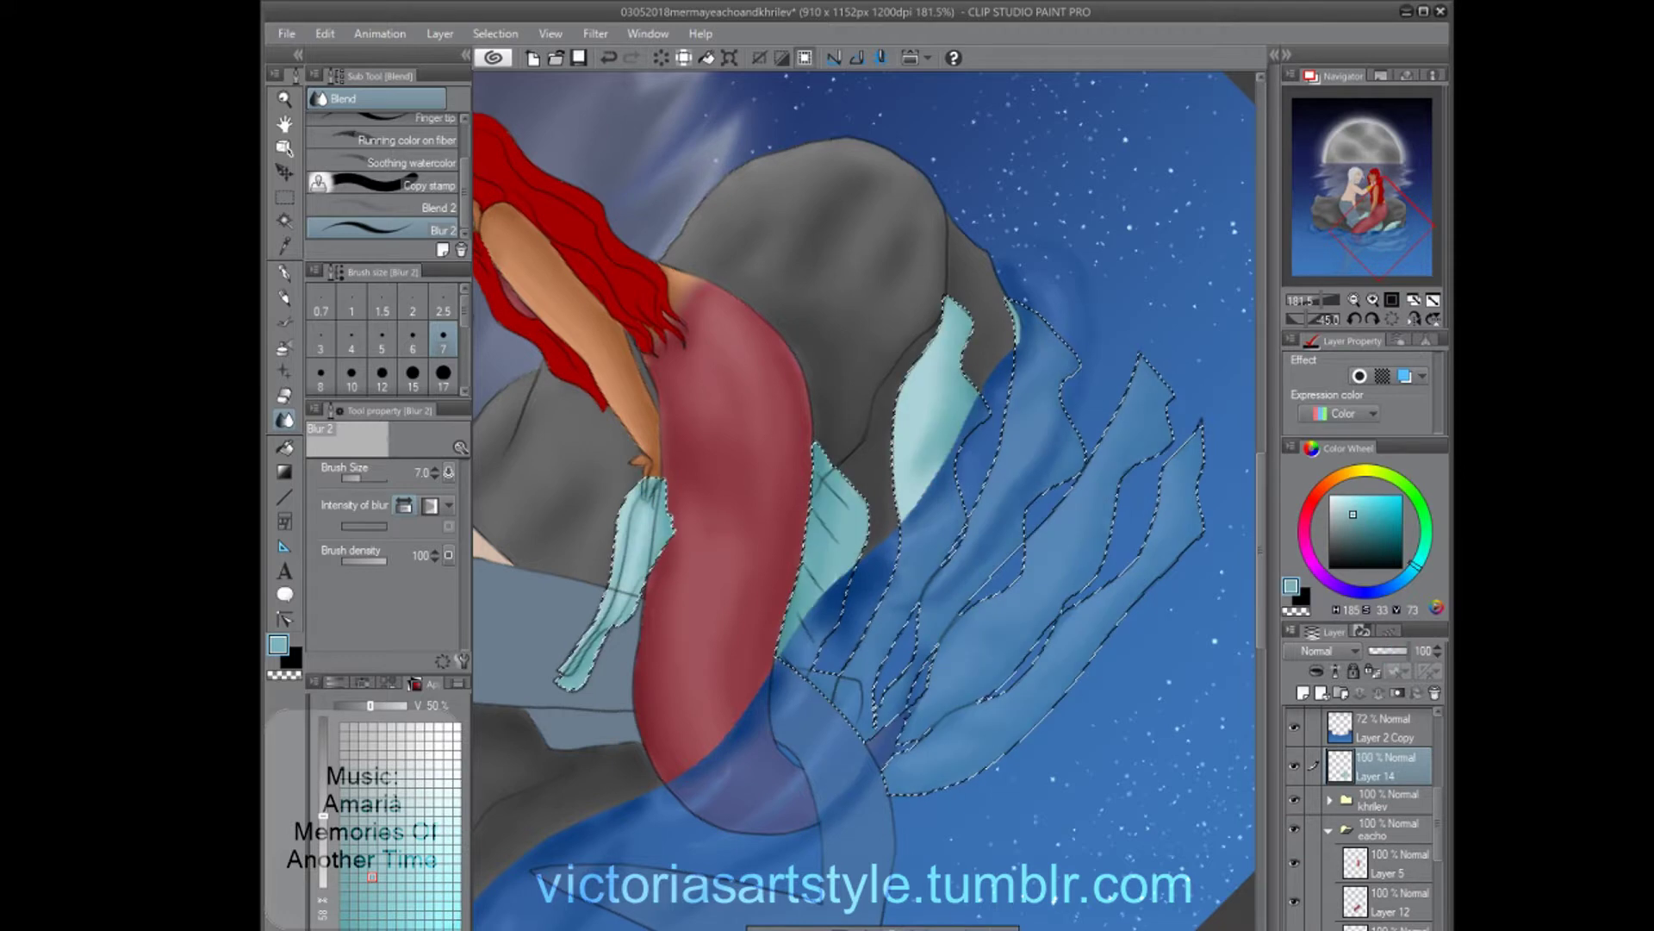
Shift the fins' hue from teal to pink, lower Layer 14's opacity to 47% and clear the selection.
key(ctrl+u)
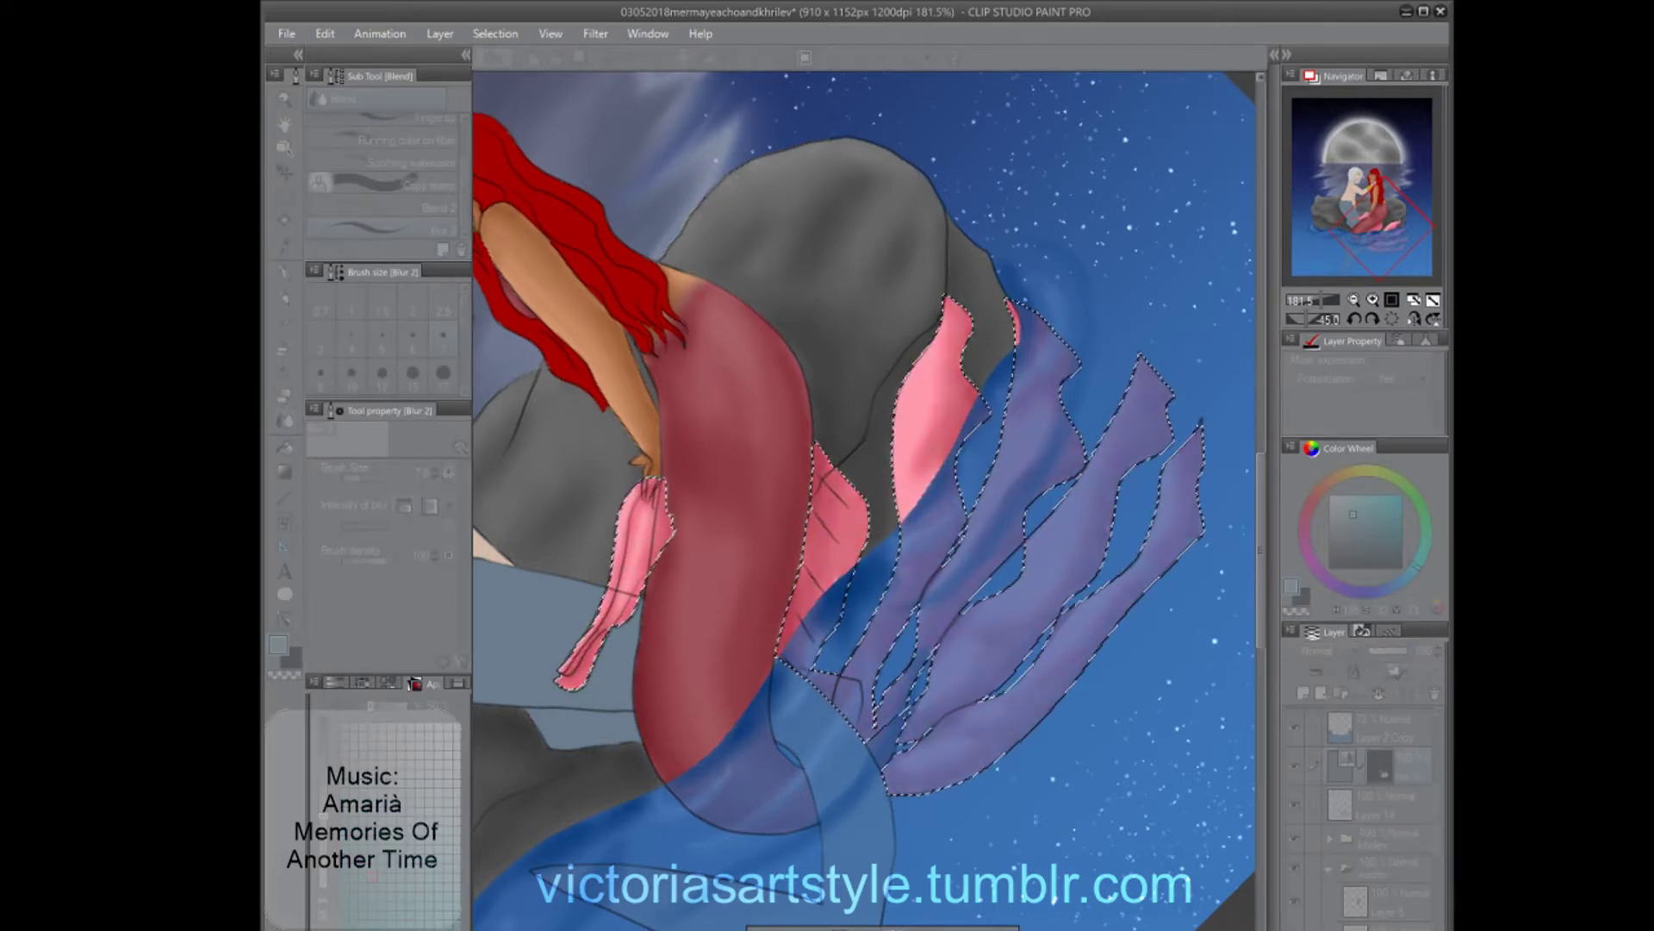
key(Return)
key(ctrl+d)
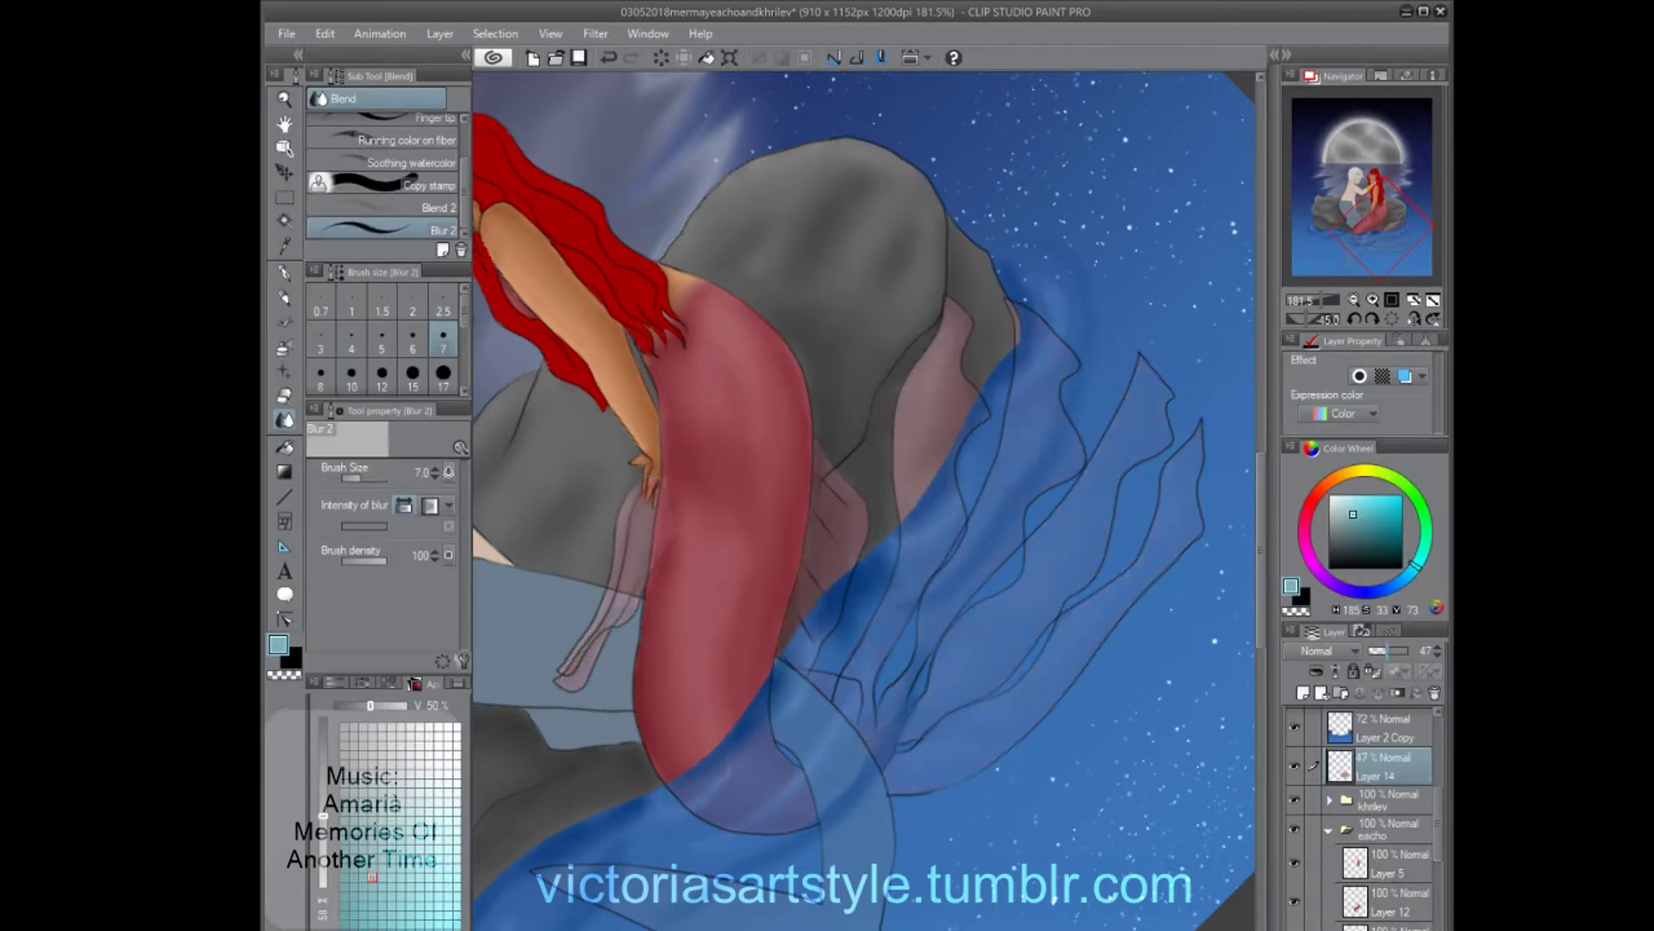
Set Layer 14 to 53% opacity and touch up the fin edges along the tail with the Soft airbrush at size 8.
scroll(665, 537, up, 2)
scroll(665, 538, up, 2)
mouse_move(790, 711)
mouse_down()
mouse_move(1026, 395)
mouse_move(711, 441)
mouse_up()
key(b)
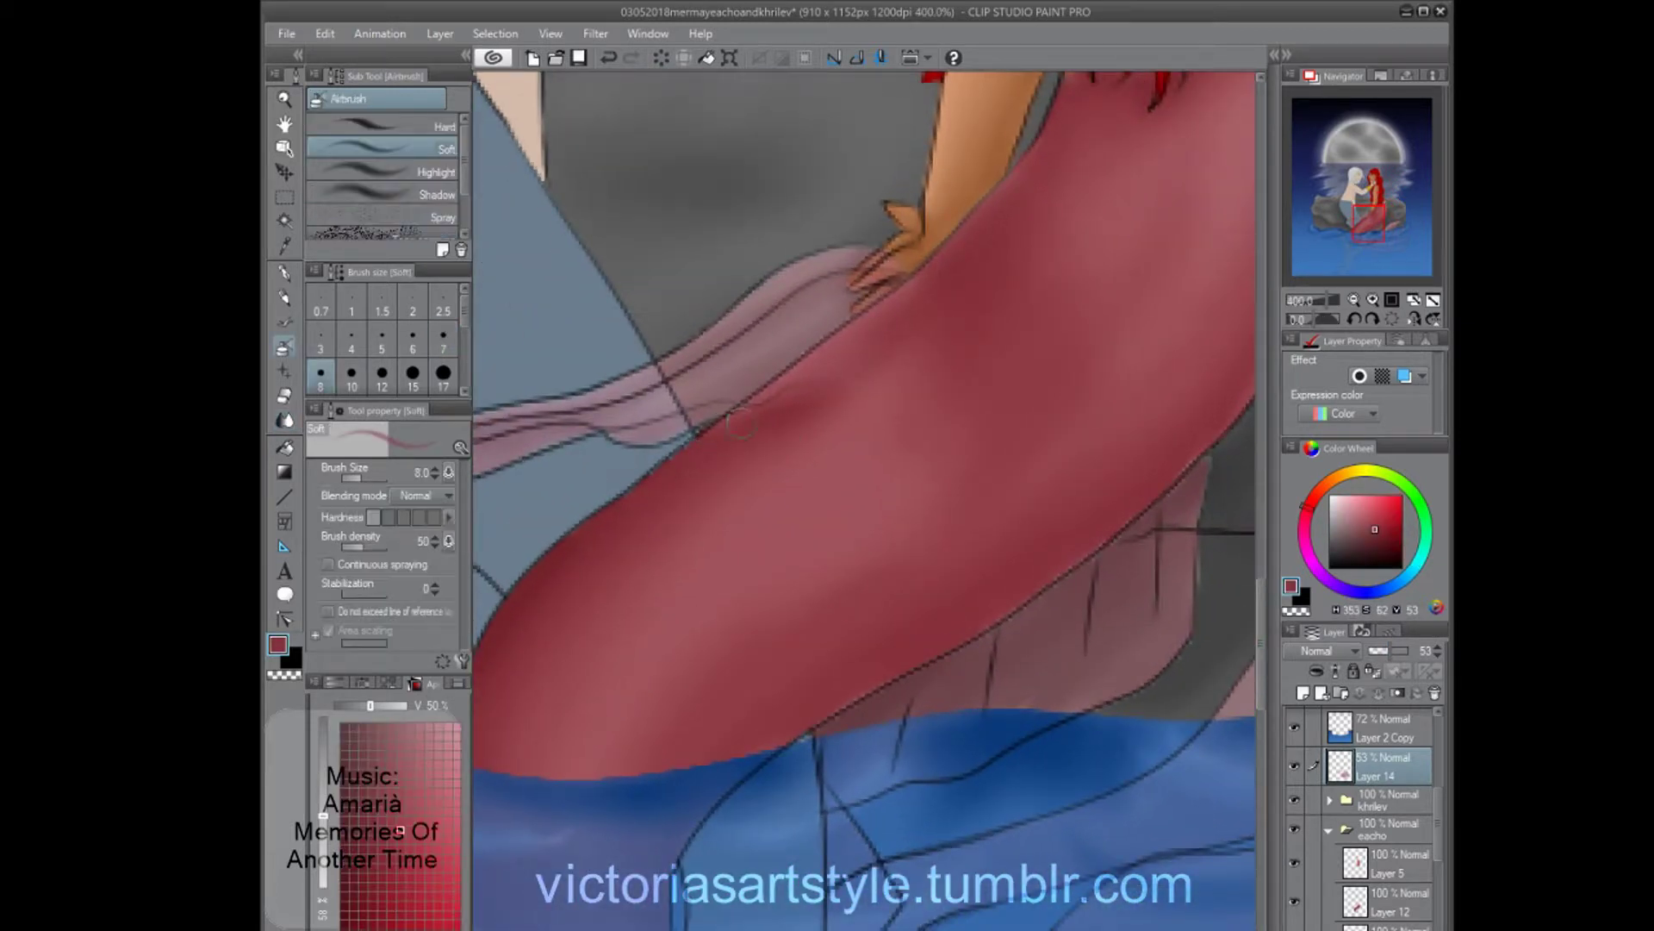
drag(808, 726, 696, 636)
alt+click(1060, 459)
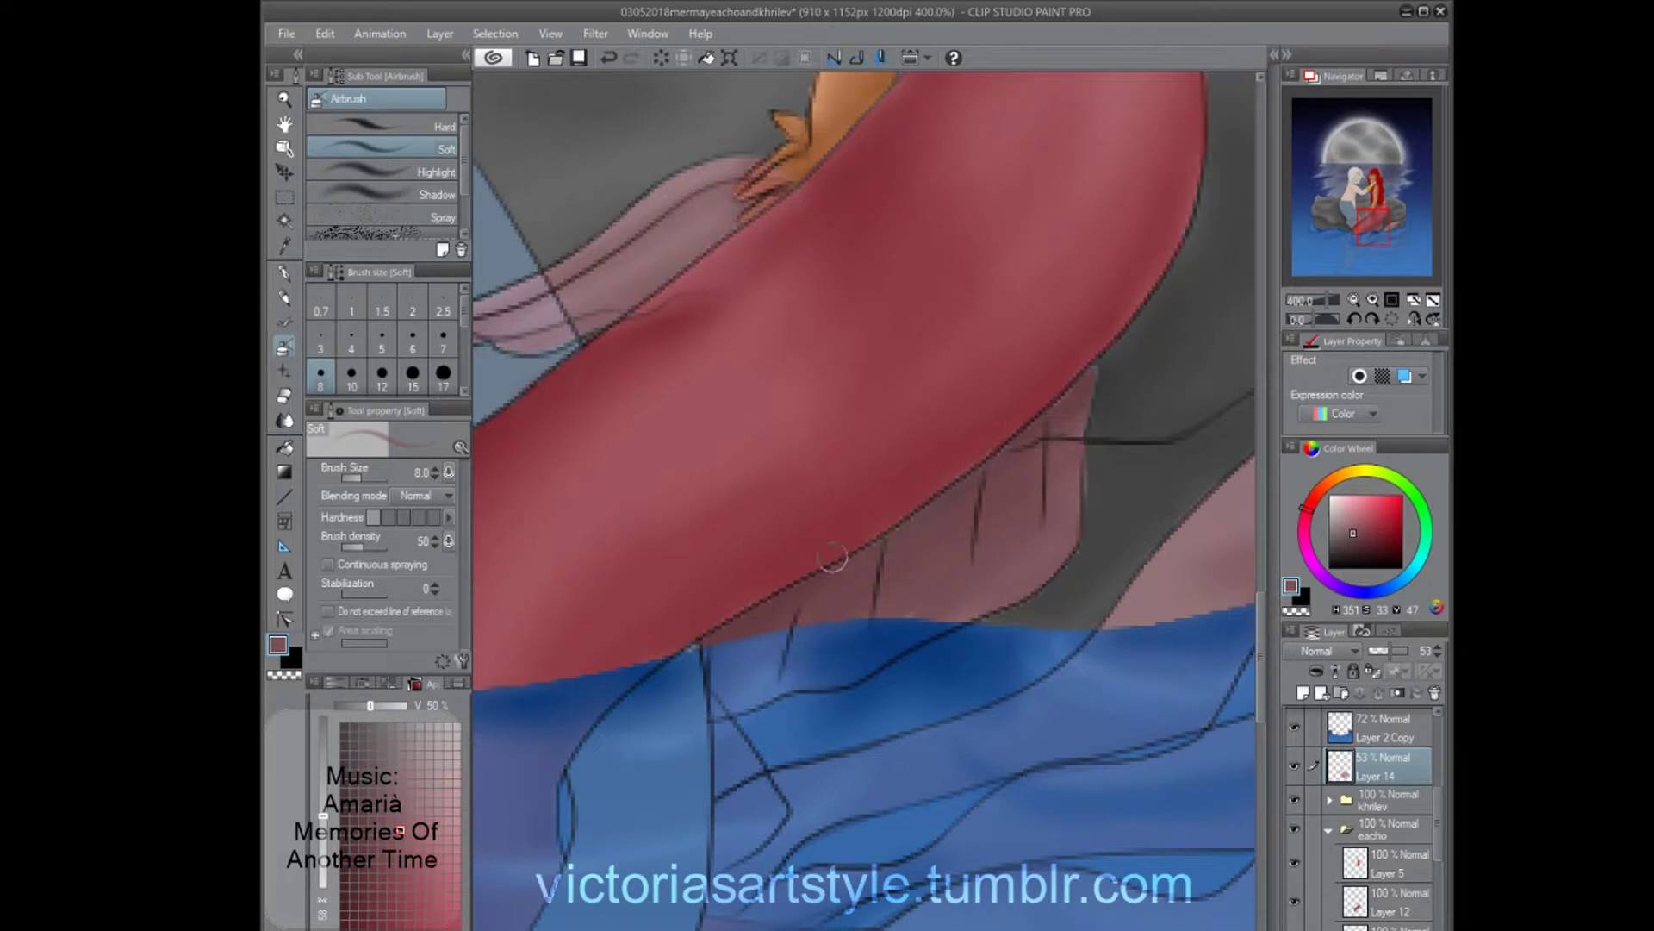
Clean up the fins beside the tail with the Hard eraser at size 4 and Soft airbrush at size 8, and set Layer 14 to 60% opacity.
key(e)
scroll(995, 617, down, 4)
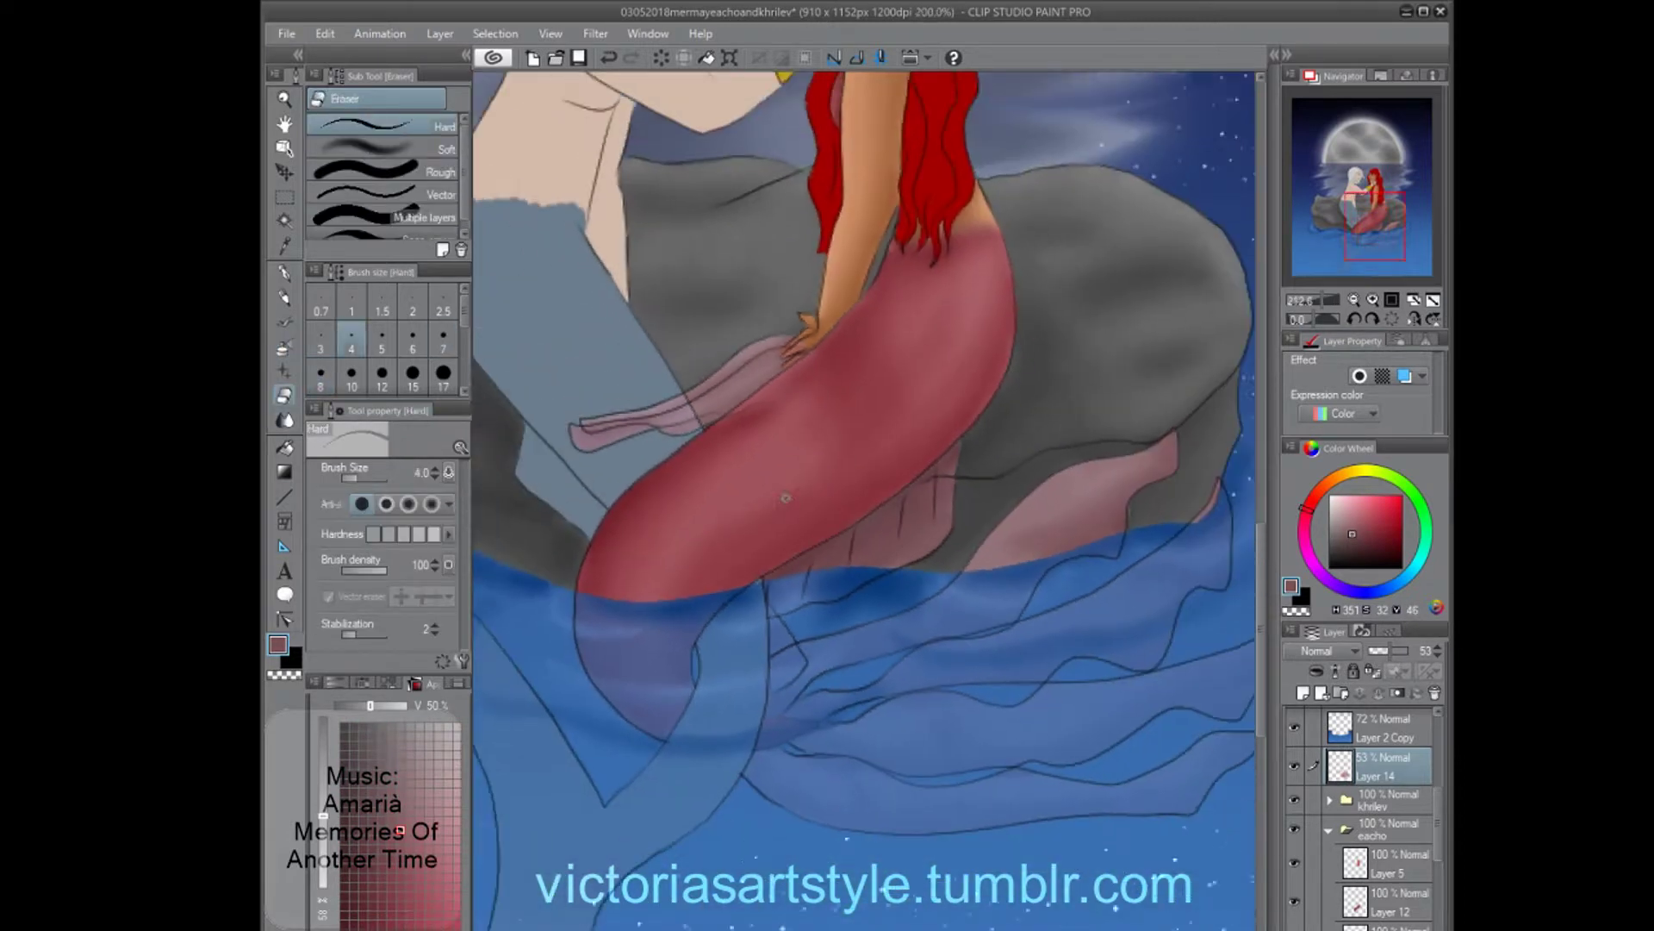
scroll(1188, 483, up, 3)
scroll(1127, 527, up, 1)
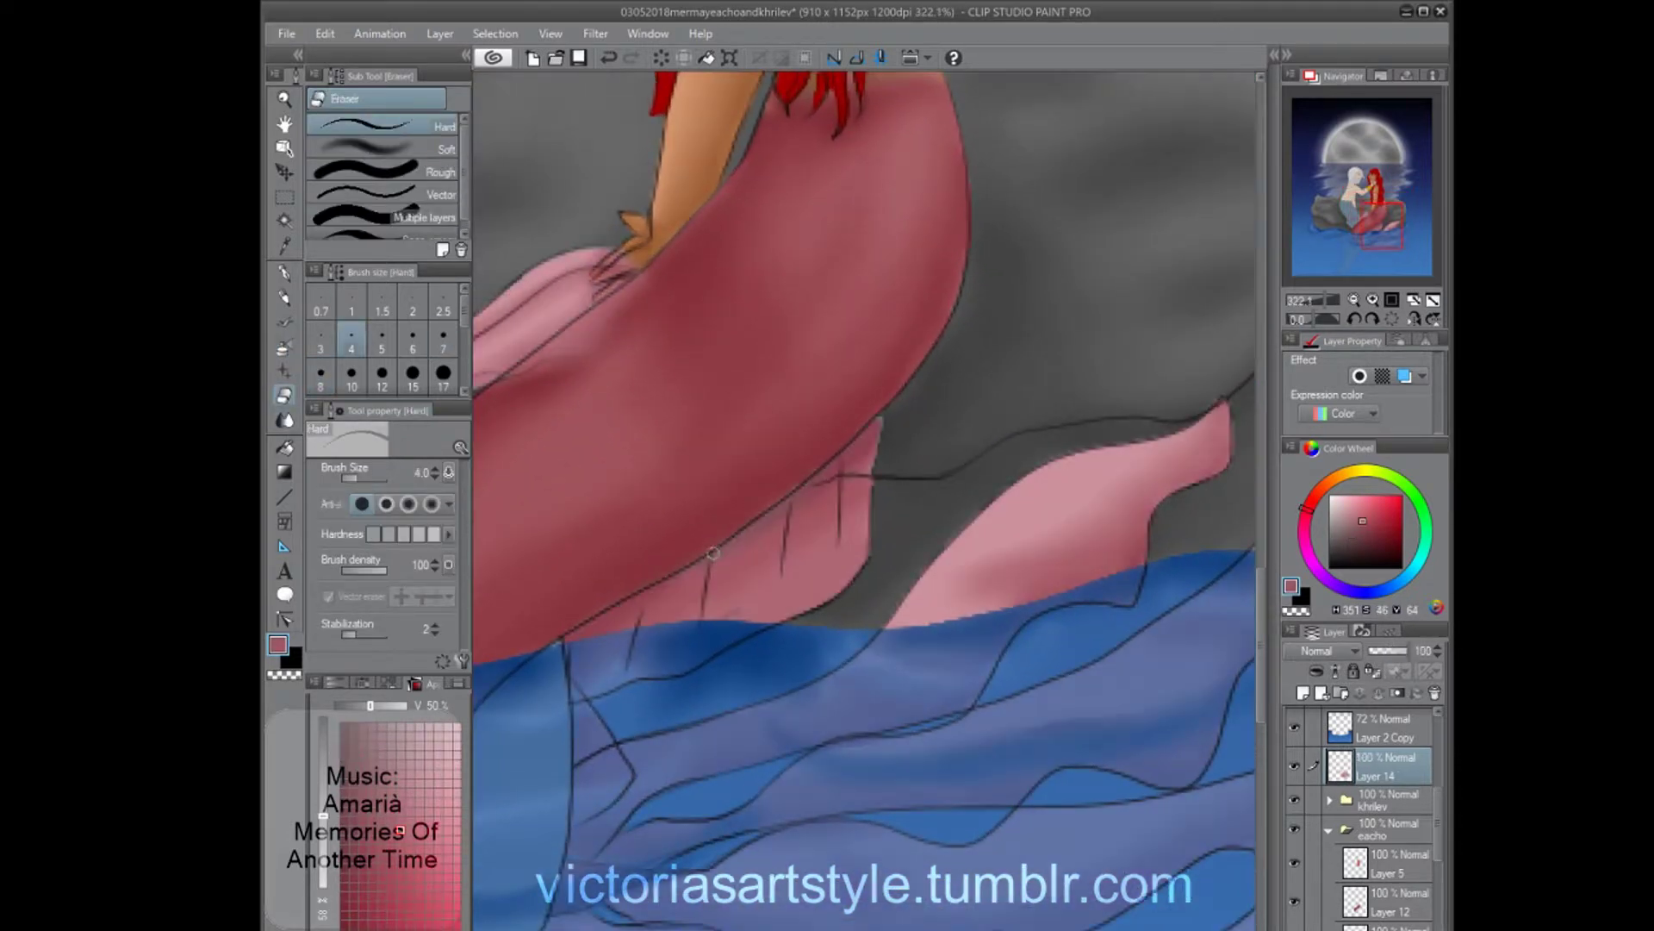
key(b)
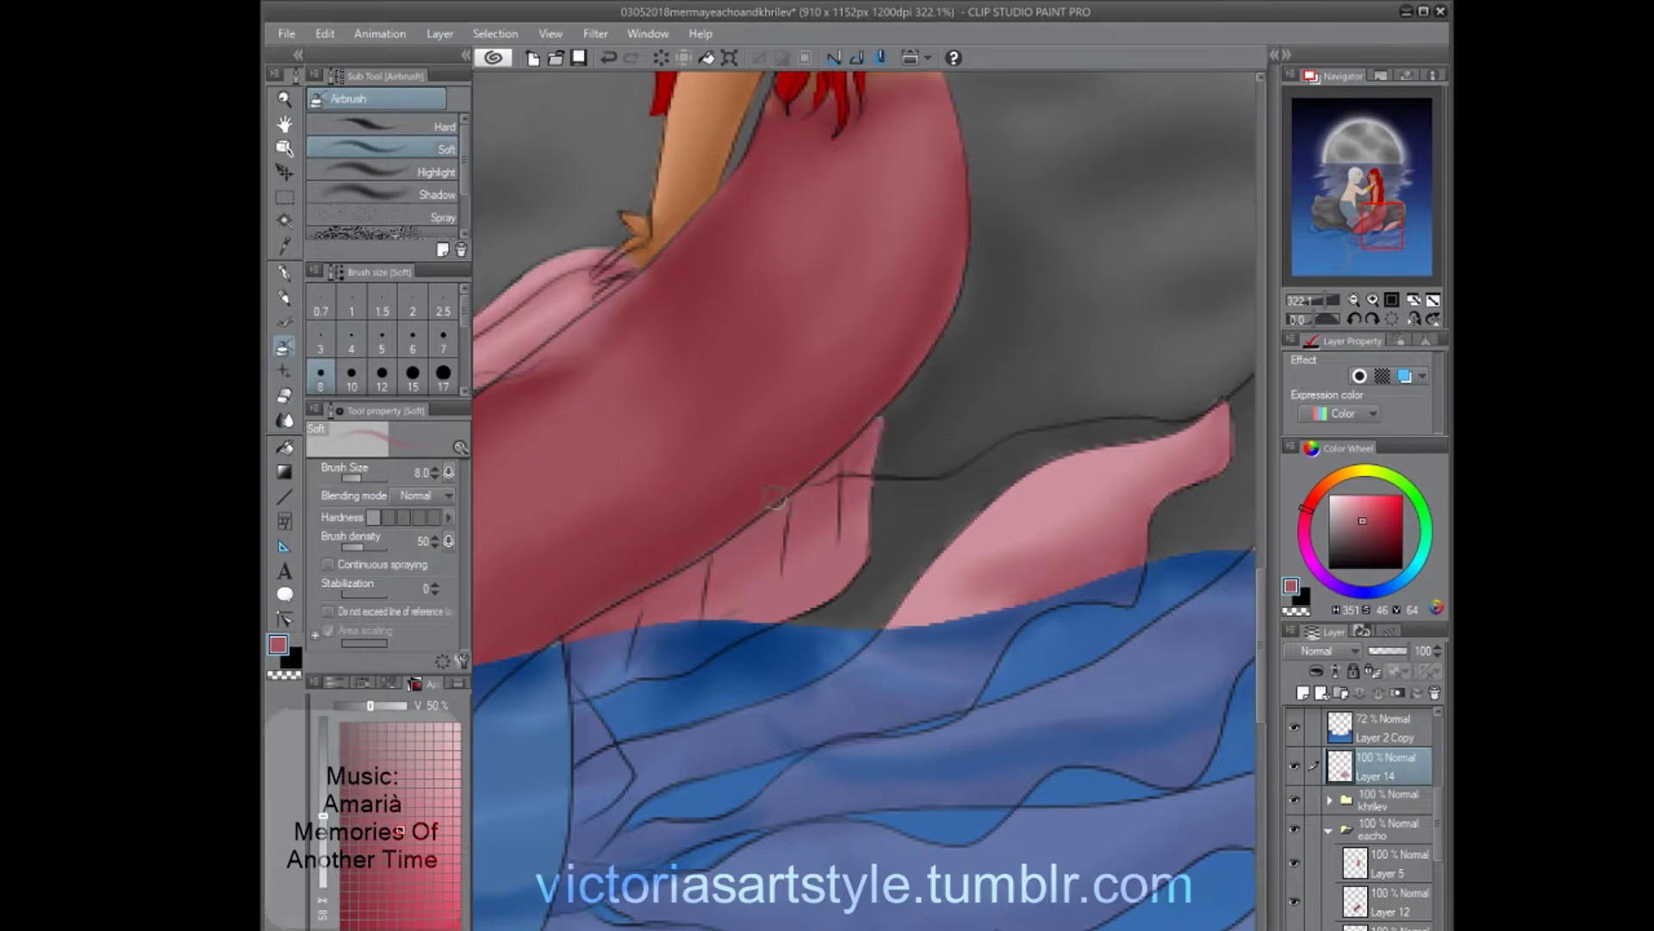
key(ctrl+0)
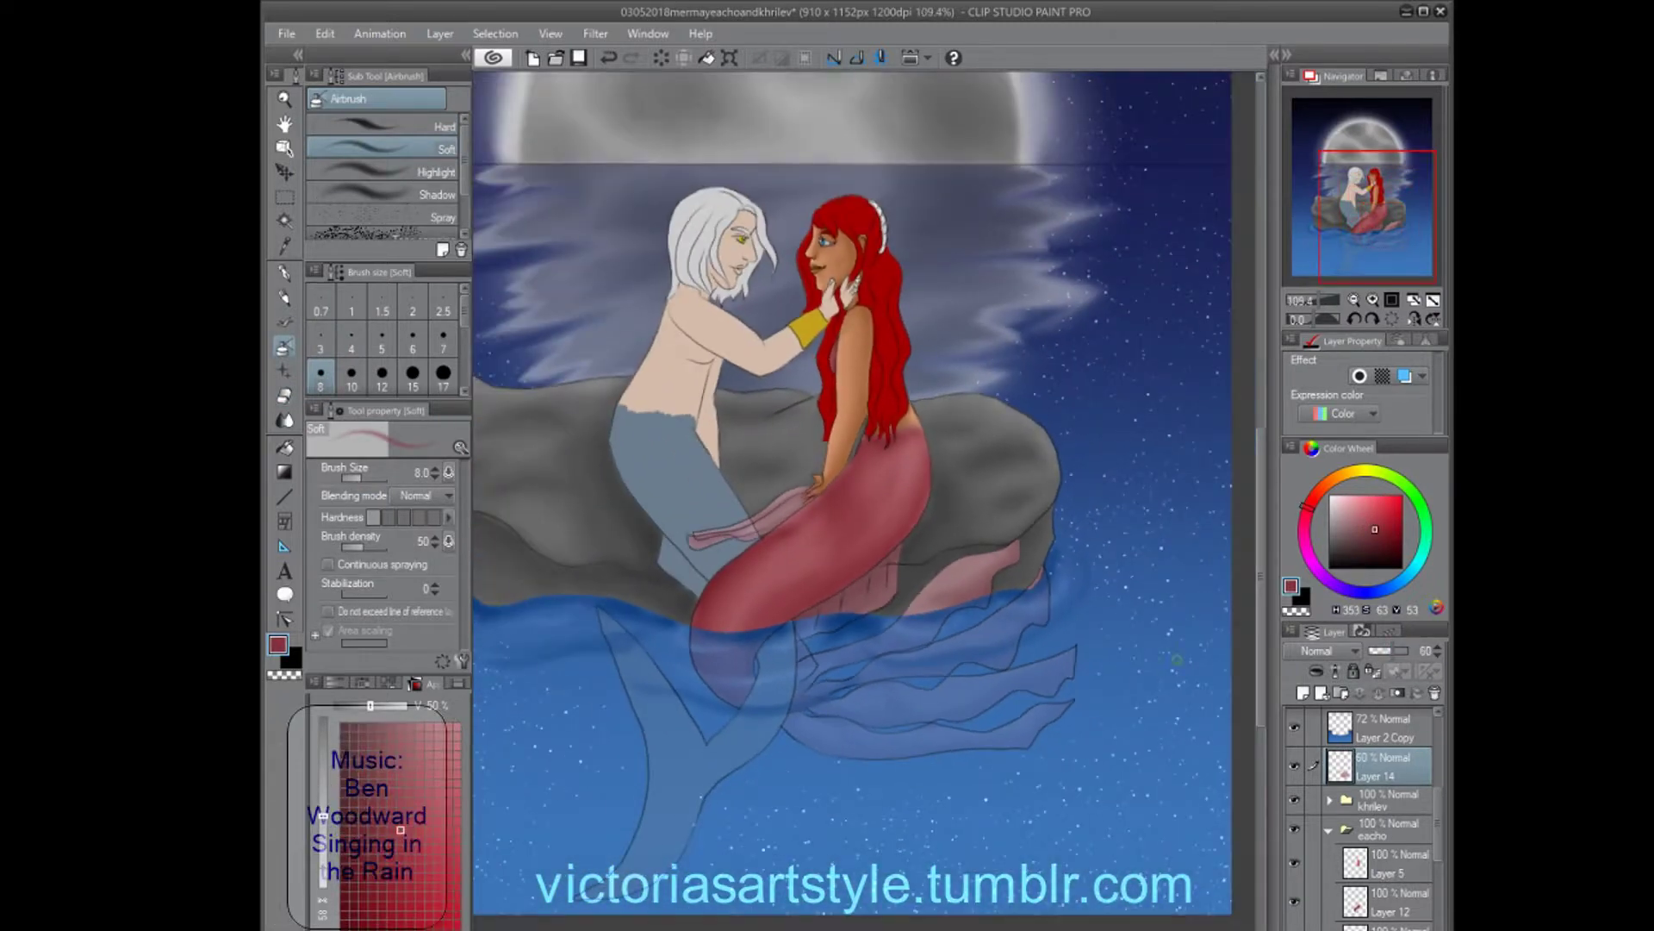
Select the mermaid's hair and draw dark red strand shadows on Layer 13 in the eacho folder with the Turnip pen at size 4.
click(1389, 862)
scroll(839, 233, up, 6)
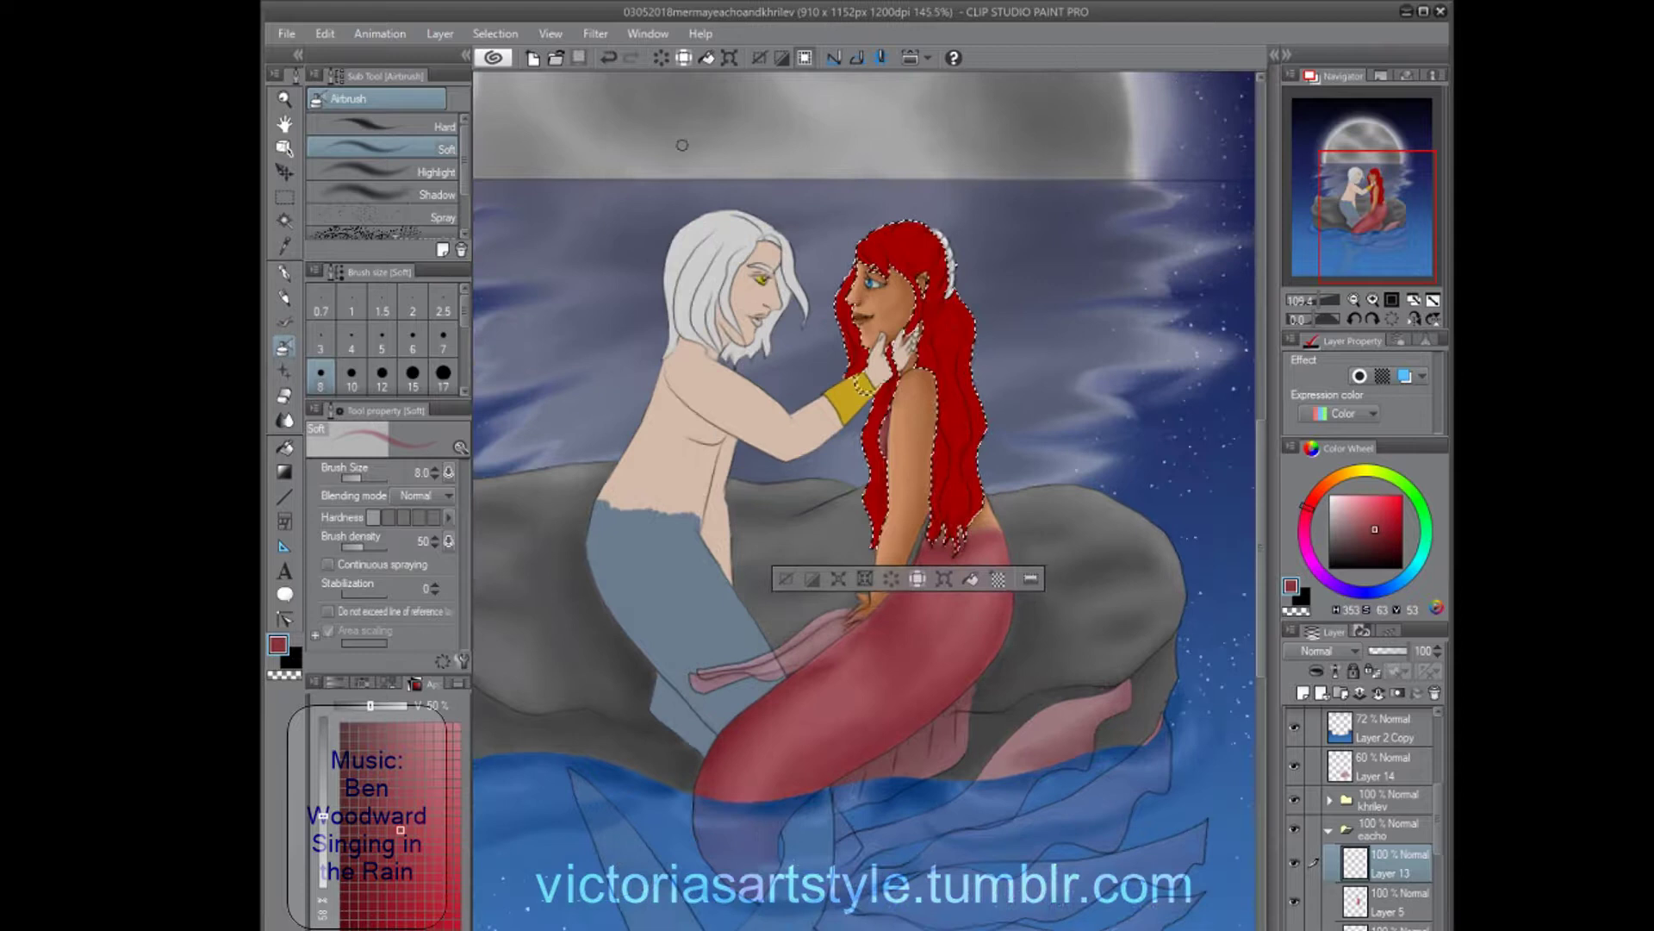
key(p)
click(1402, 538)
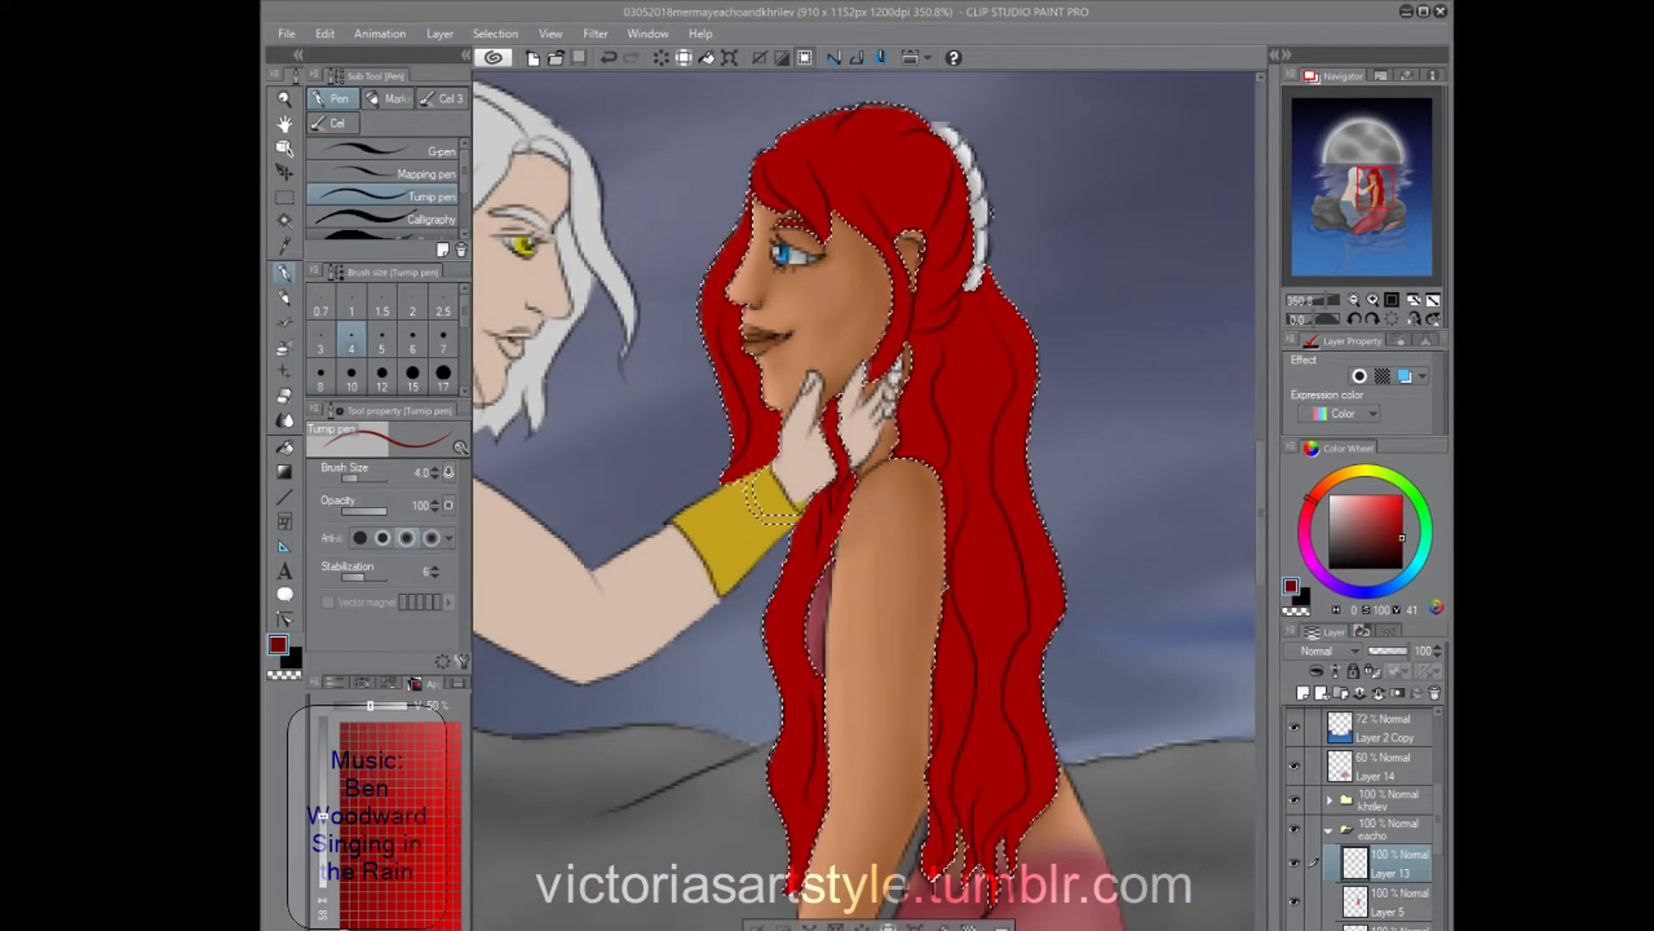
click(833, 512)
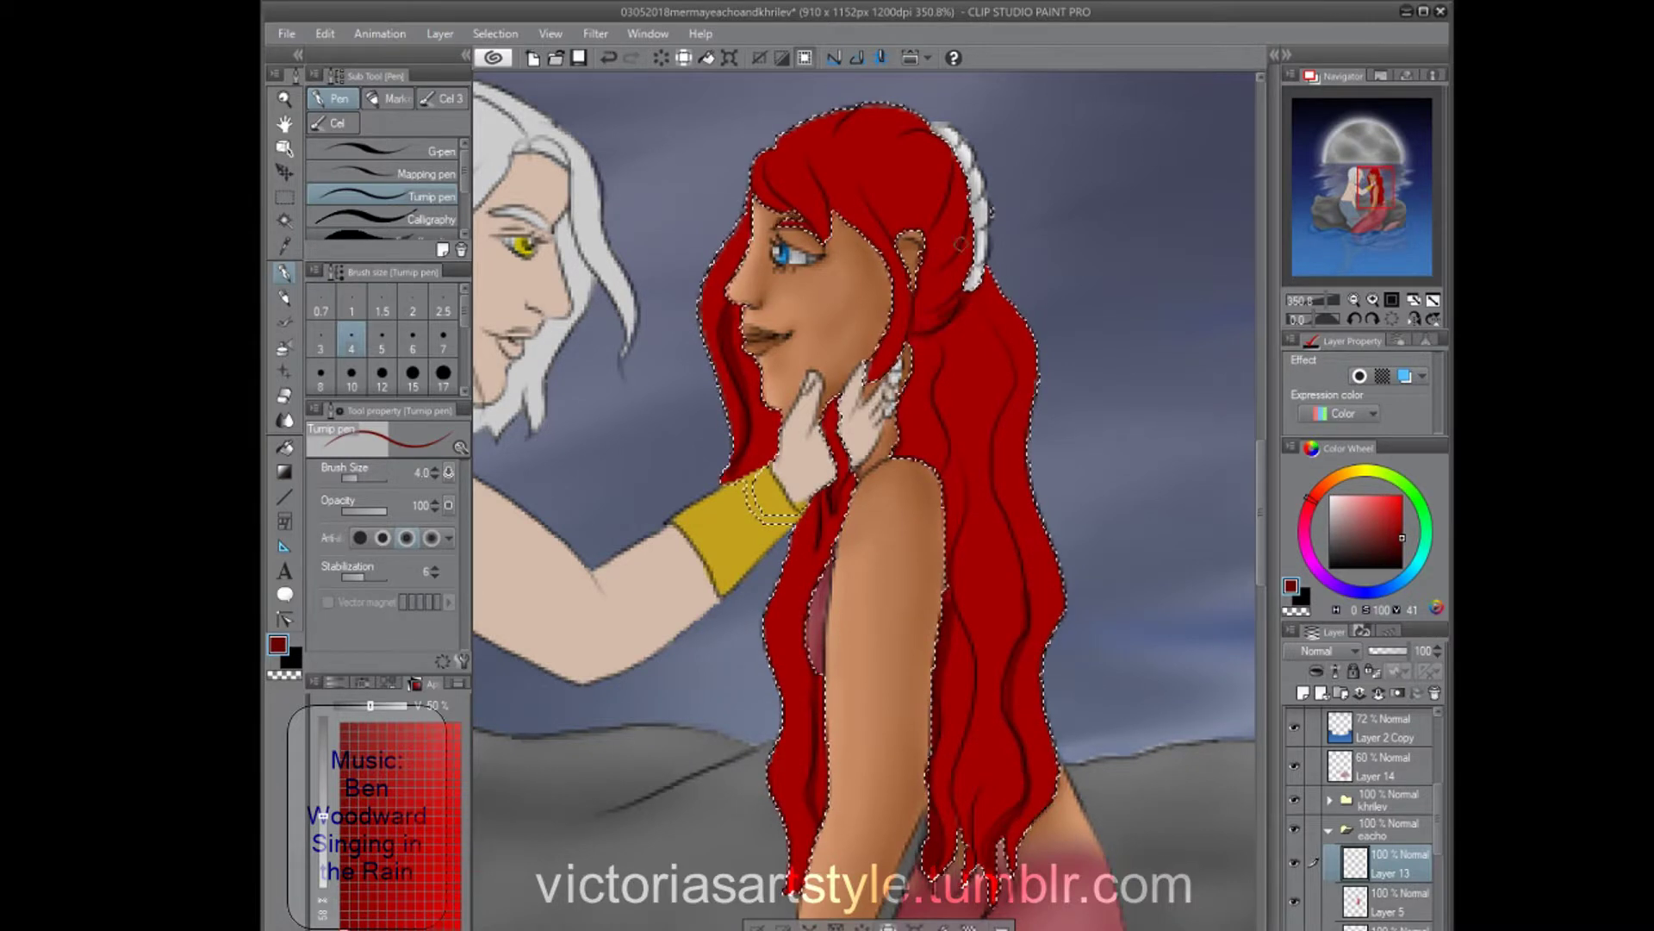
Layer progressively lighter reds through the mermaid's hair, merge the shading into Layer 23 and add orange highlight strands.
click(1387, 902)
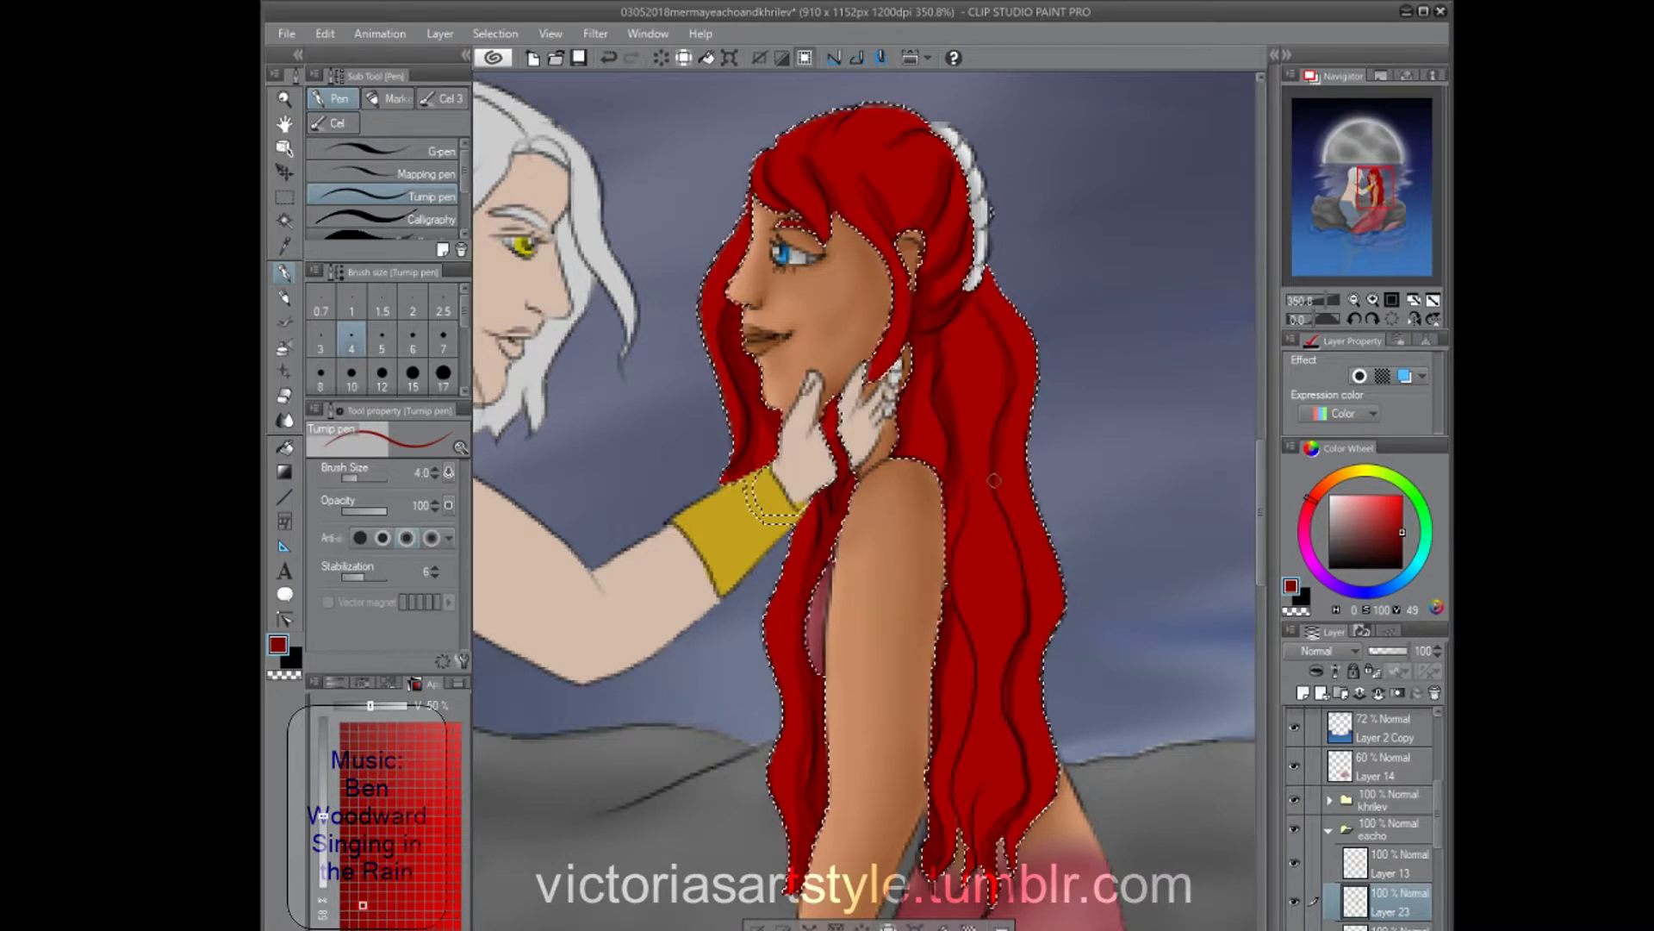
key(ctrl+z)
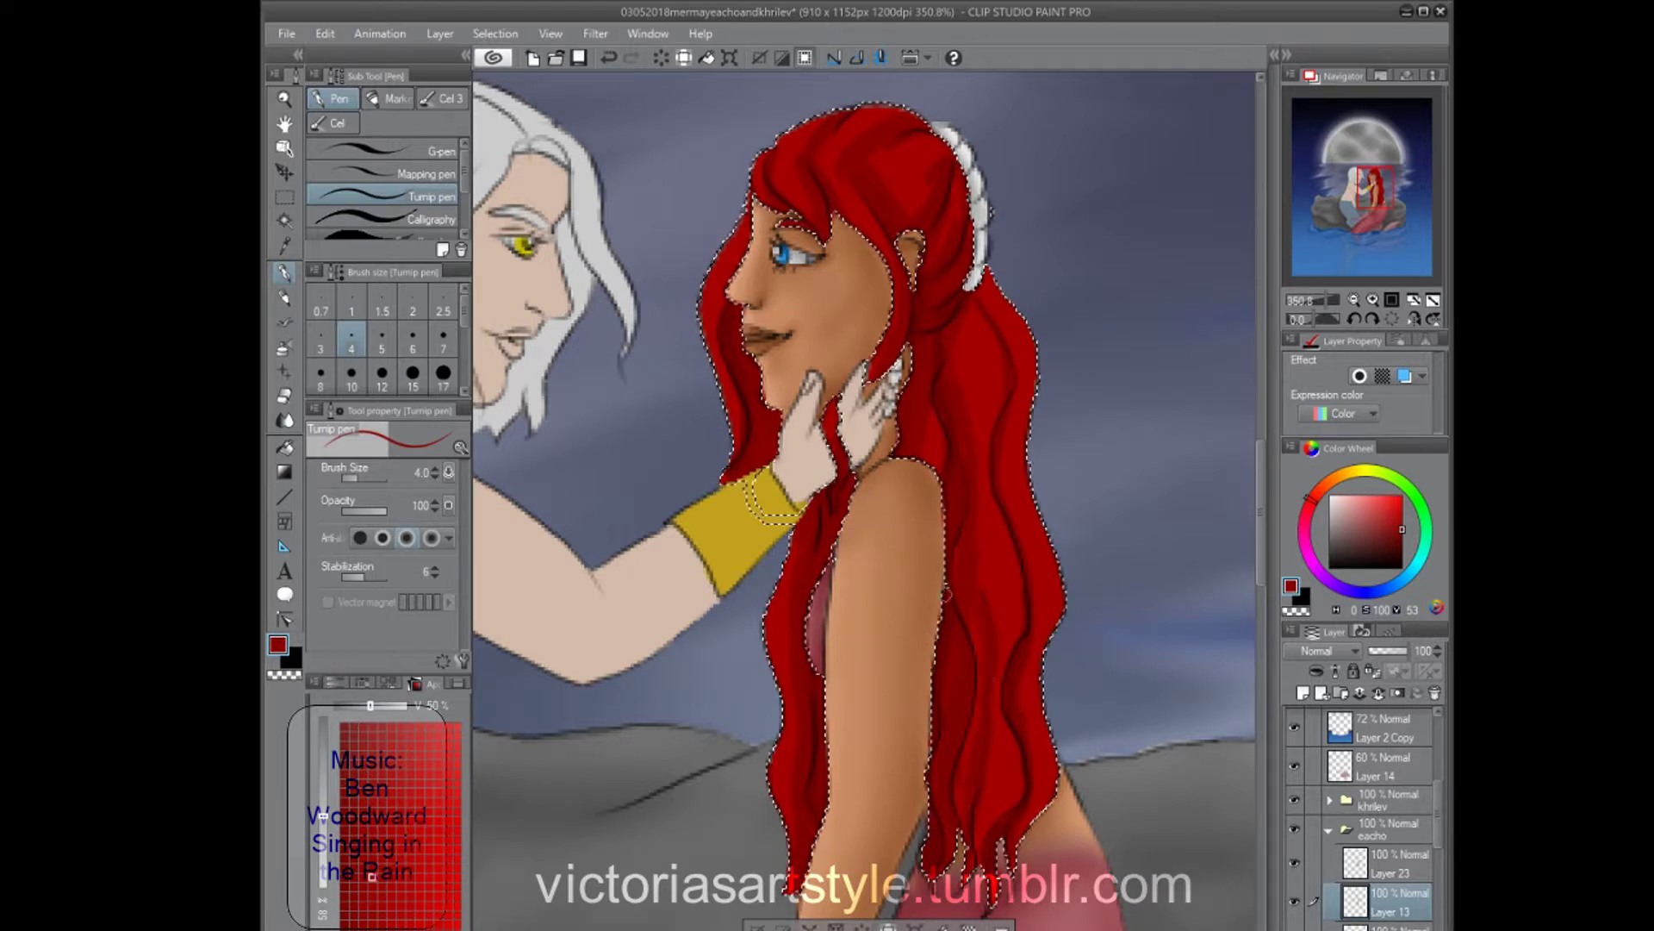
key(ctrl+e)
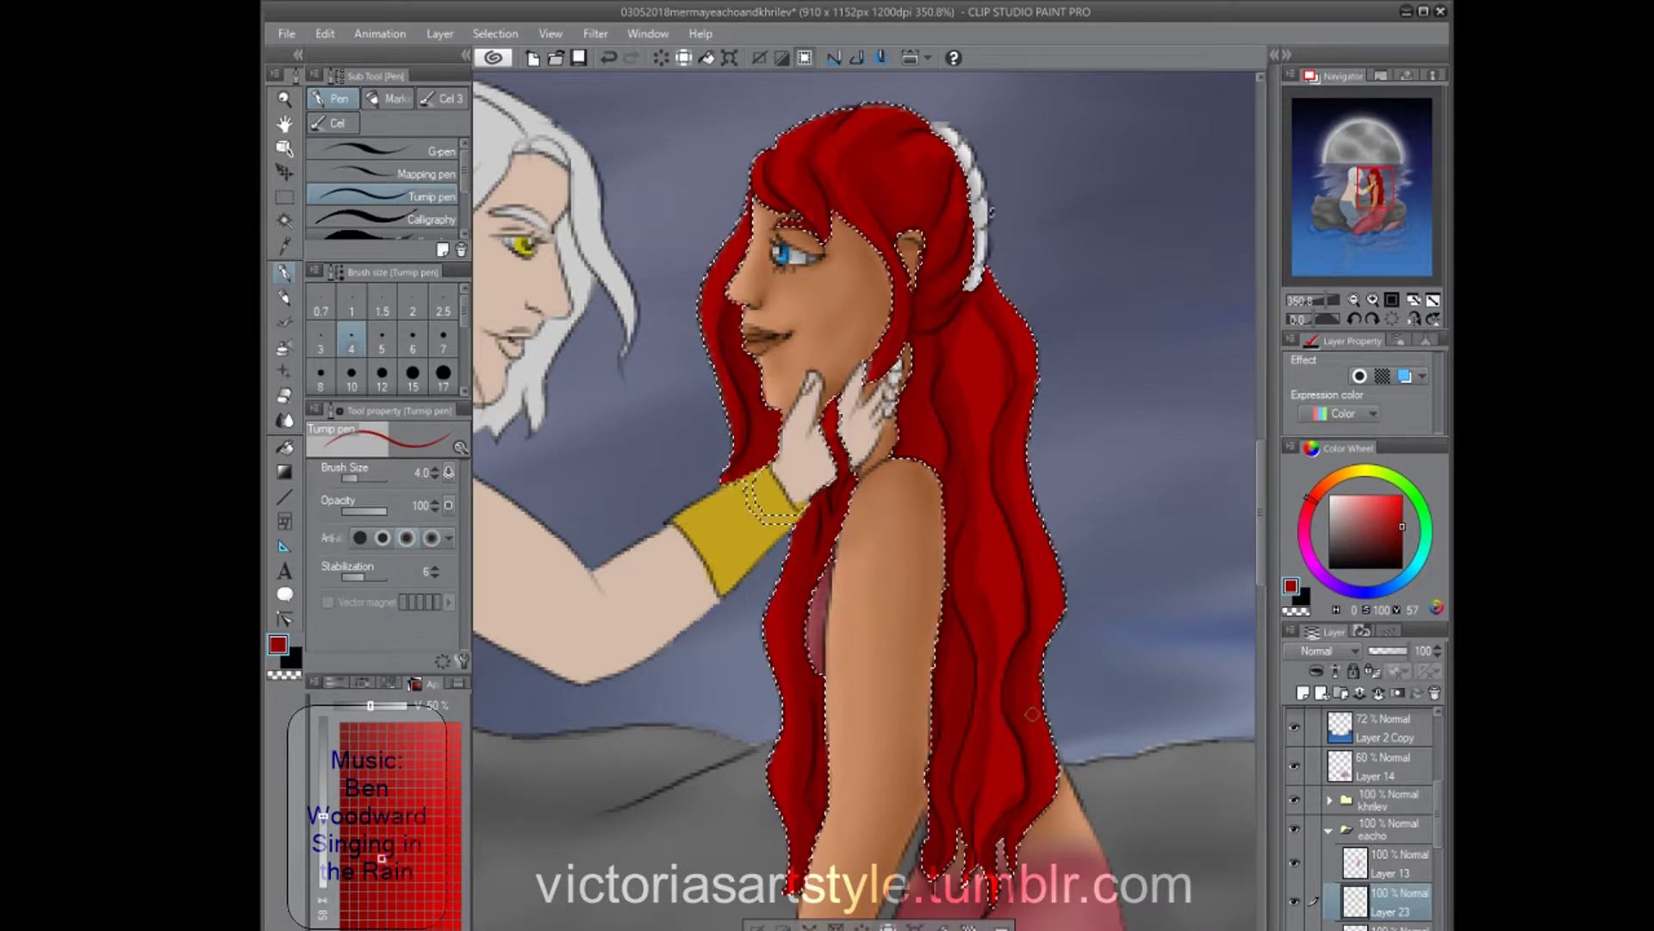
key(ctrl+e)
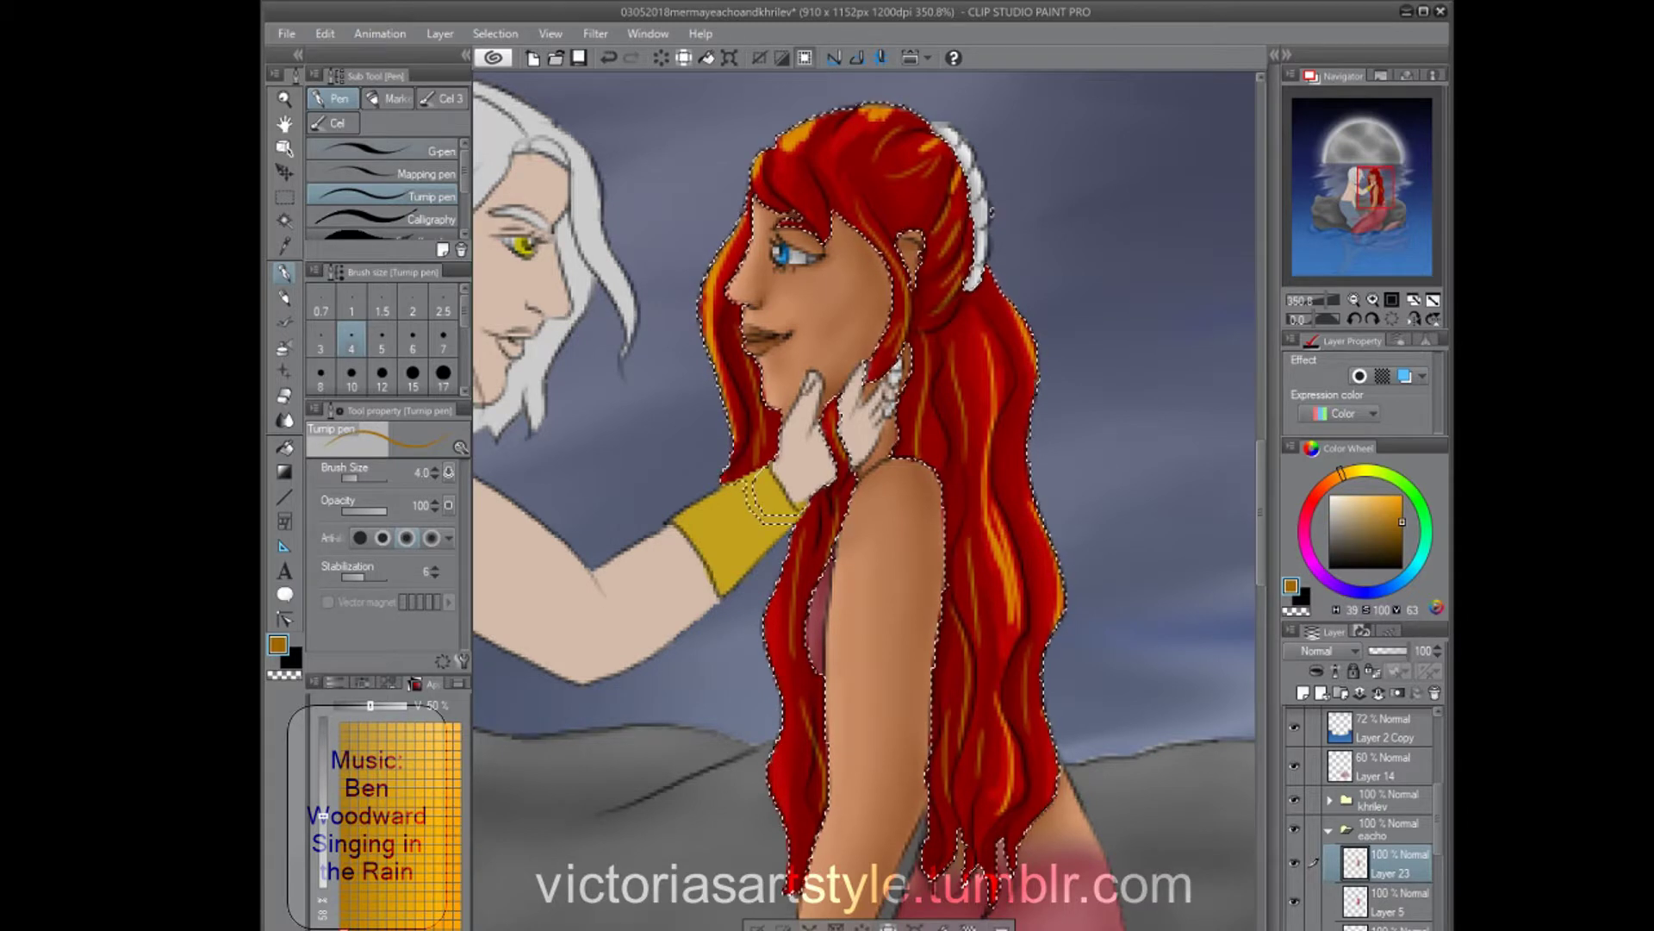
Blend the hair's red shadows and orange highlights with Blur 2 at size 5, clear the selection and save the file.
key(ctrl+s)
key(j)
mouse_move(874, 108)
mouse_down()
mouse_move(714, 319)
mouse_move(952, 173)
mouse_move(965, 698)
mouse_up()
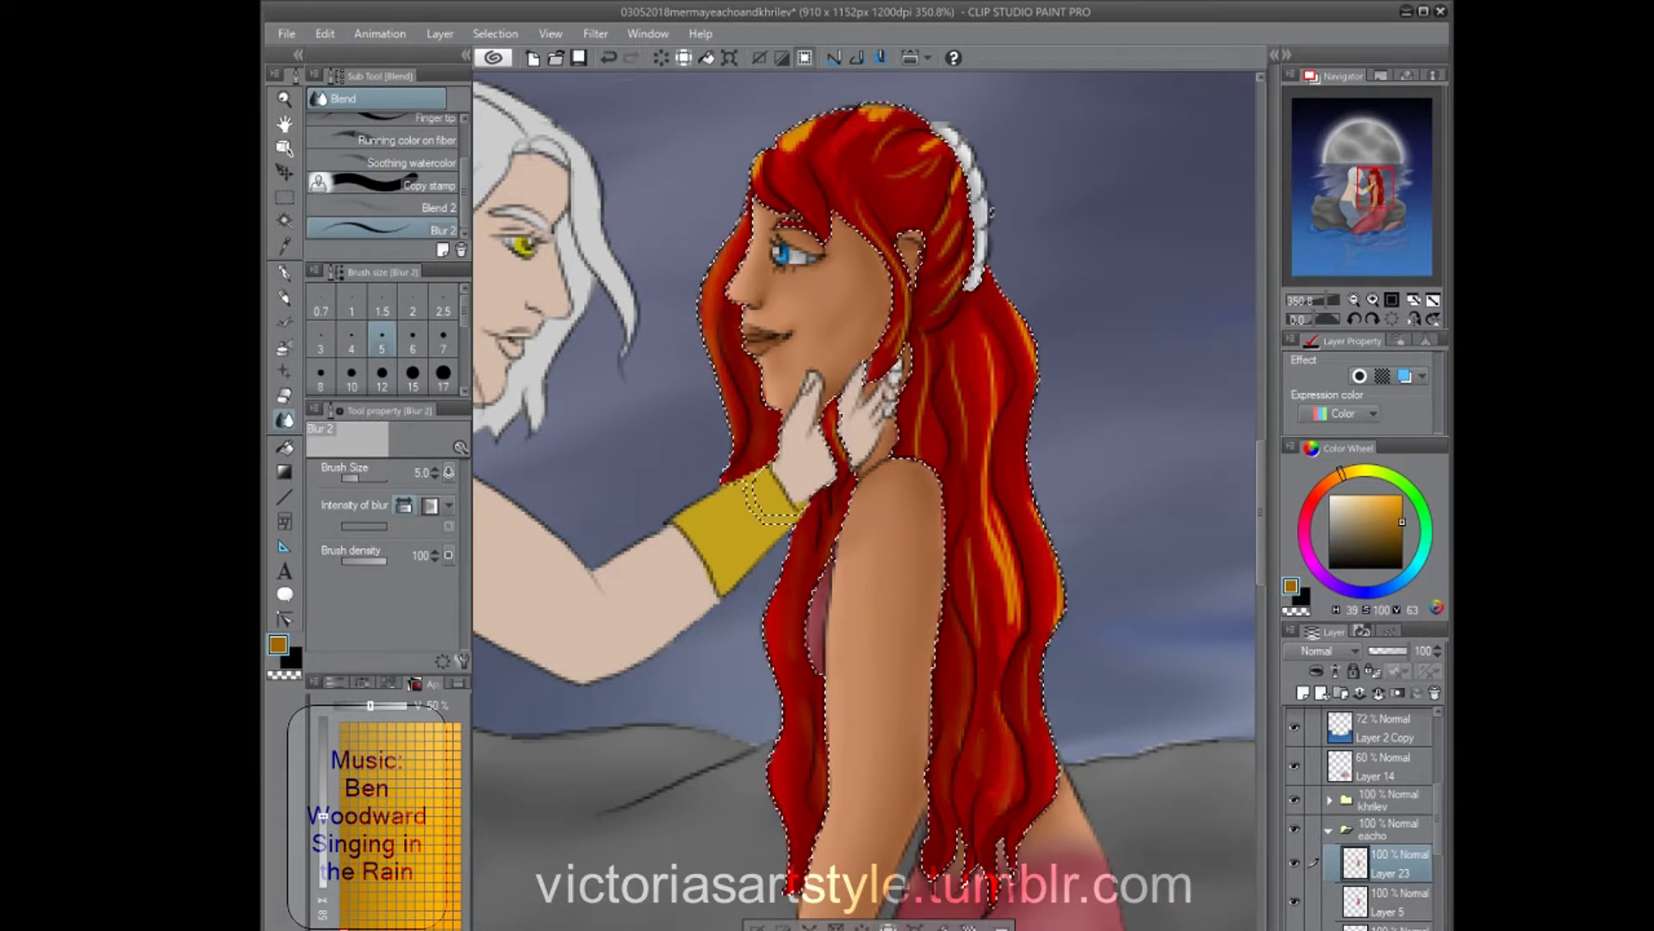
drag(952, 459, 1005, 575)
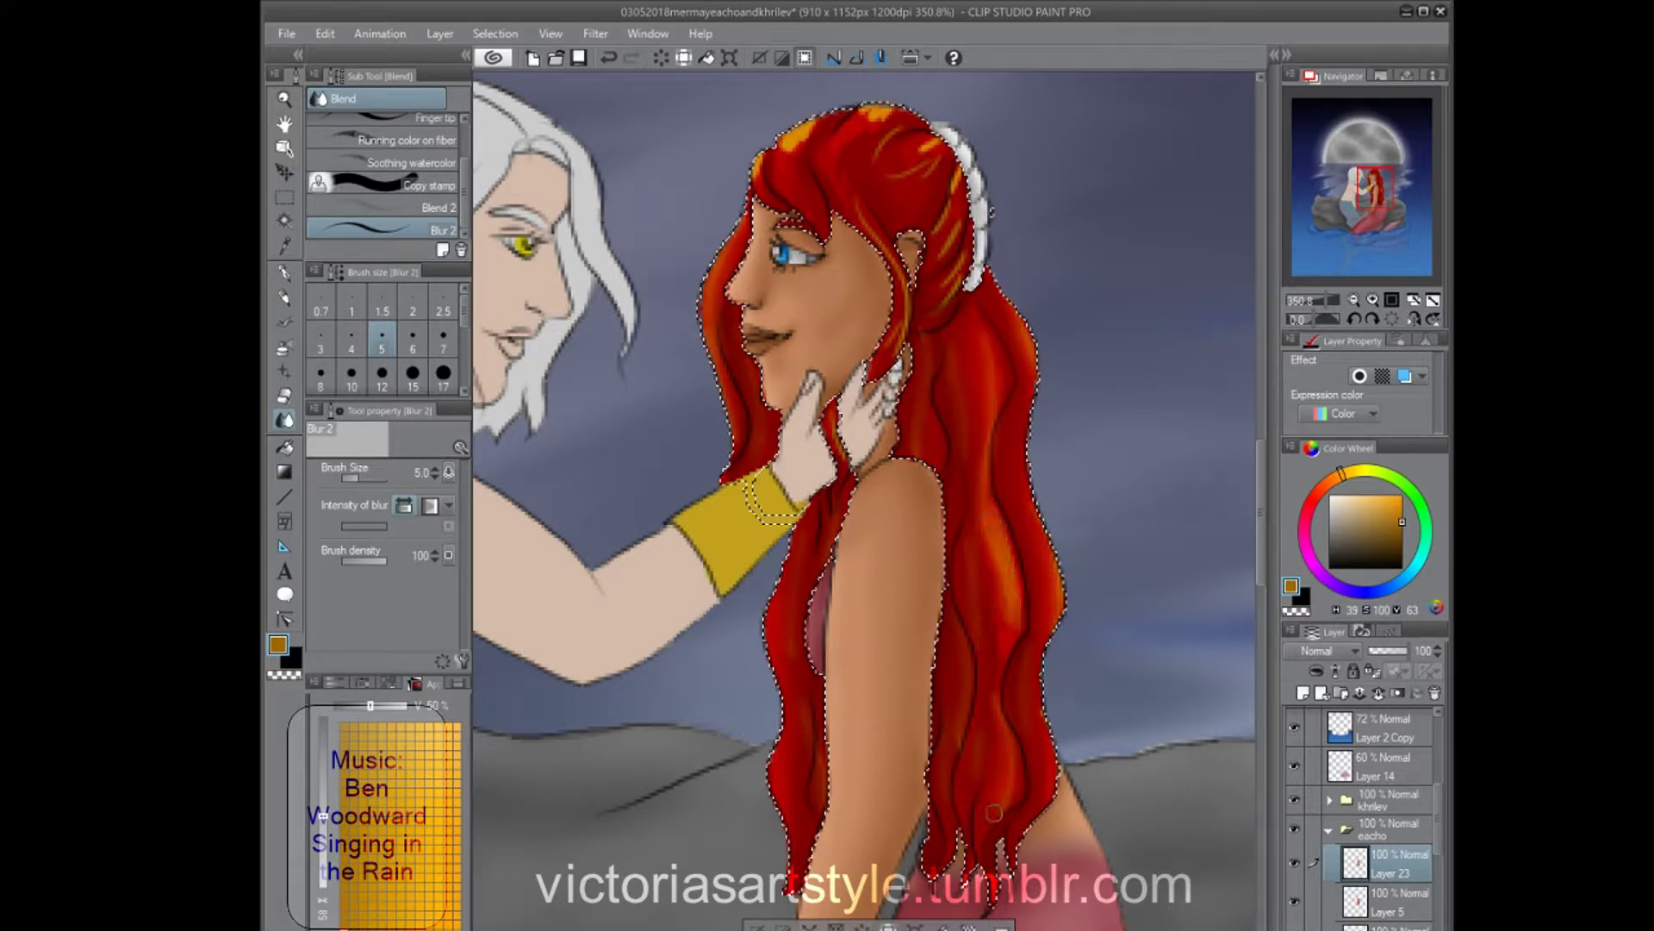
scroll(1002, 548, up, 3)
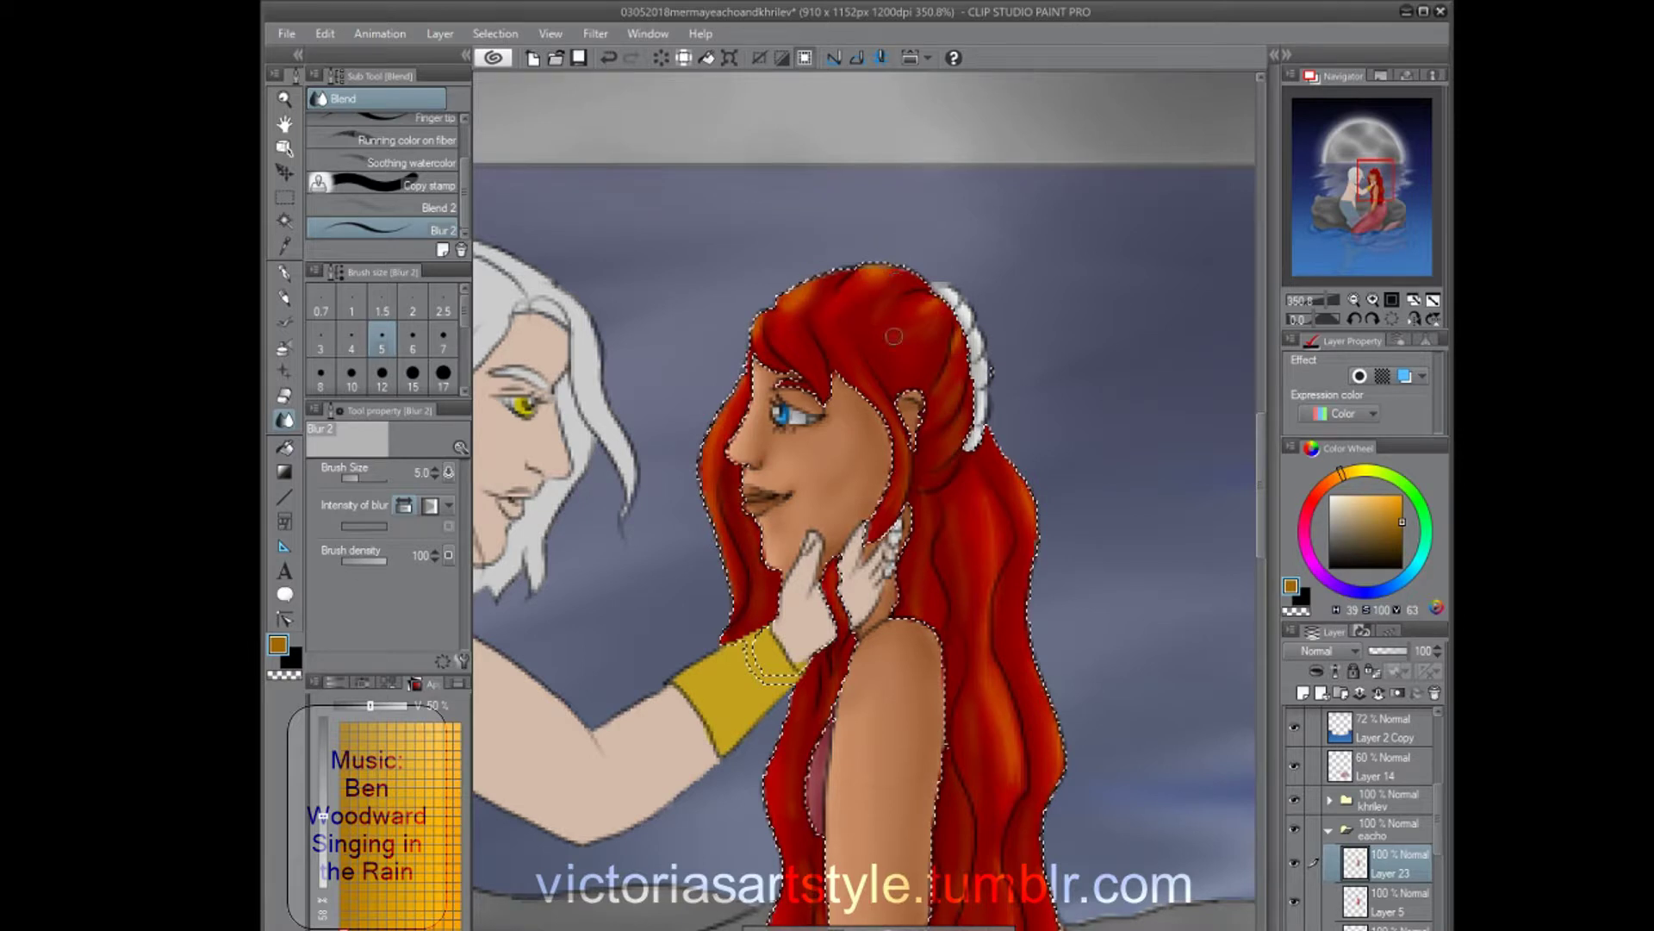
key(ctrl+d)
scroll(894, 336, down, 2)
key(ctrl+s)
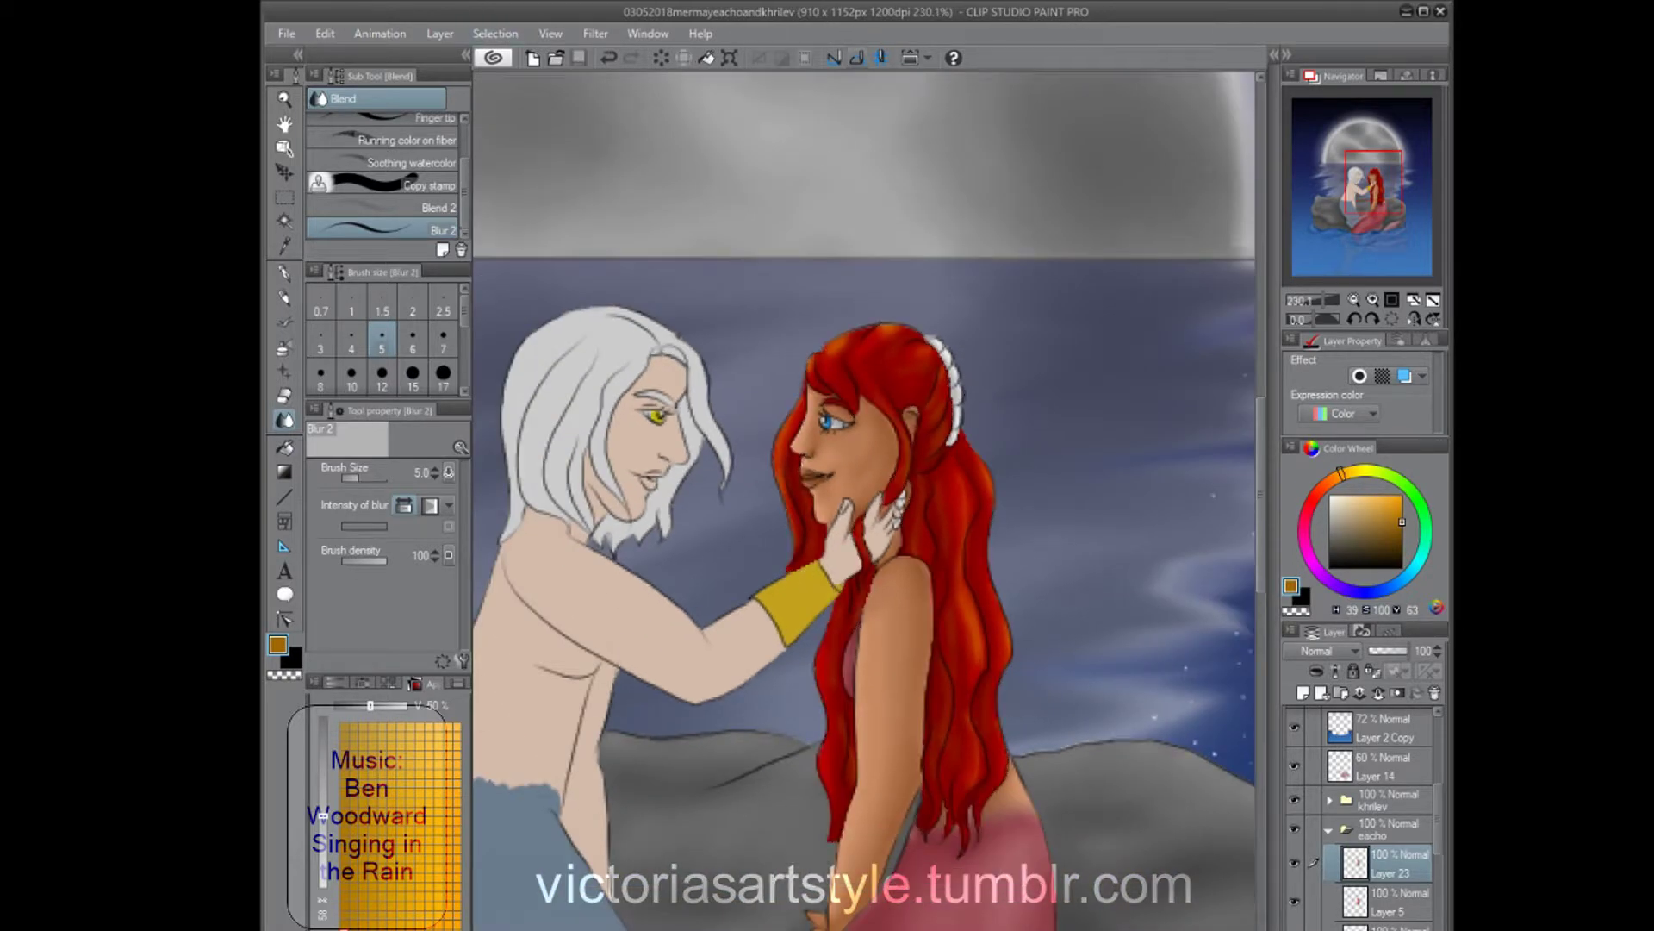
Select the white-haired merman's skin and draw brown shadows on his torso, arm, neck and face on Layer 13 above Layer 4, Turnip pen size 4.
click(1329, 830)
ctrl+click(1355, 756)
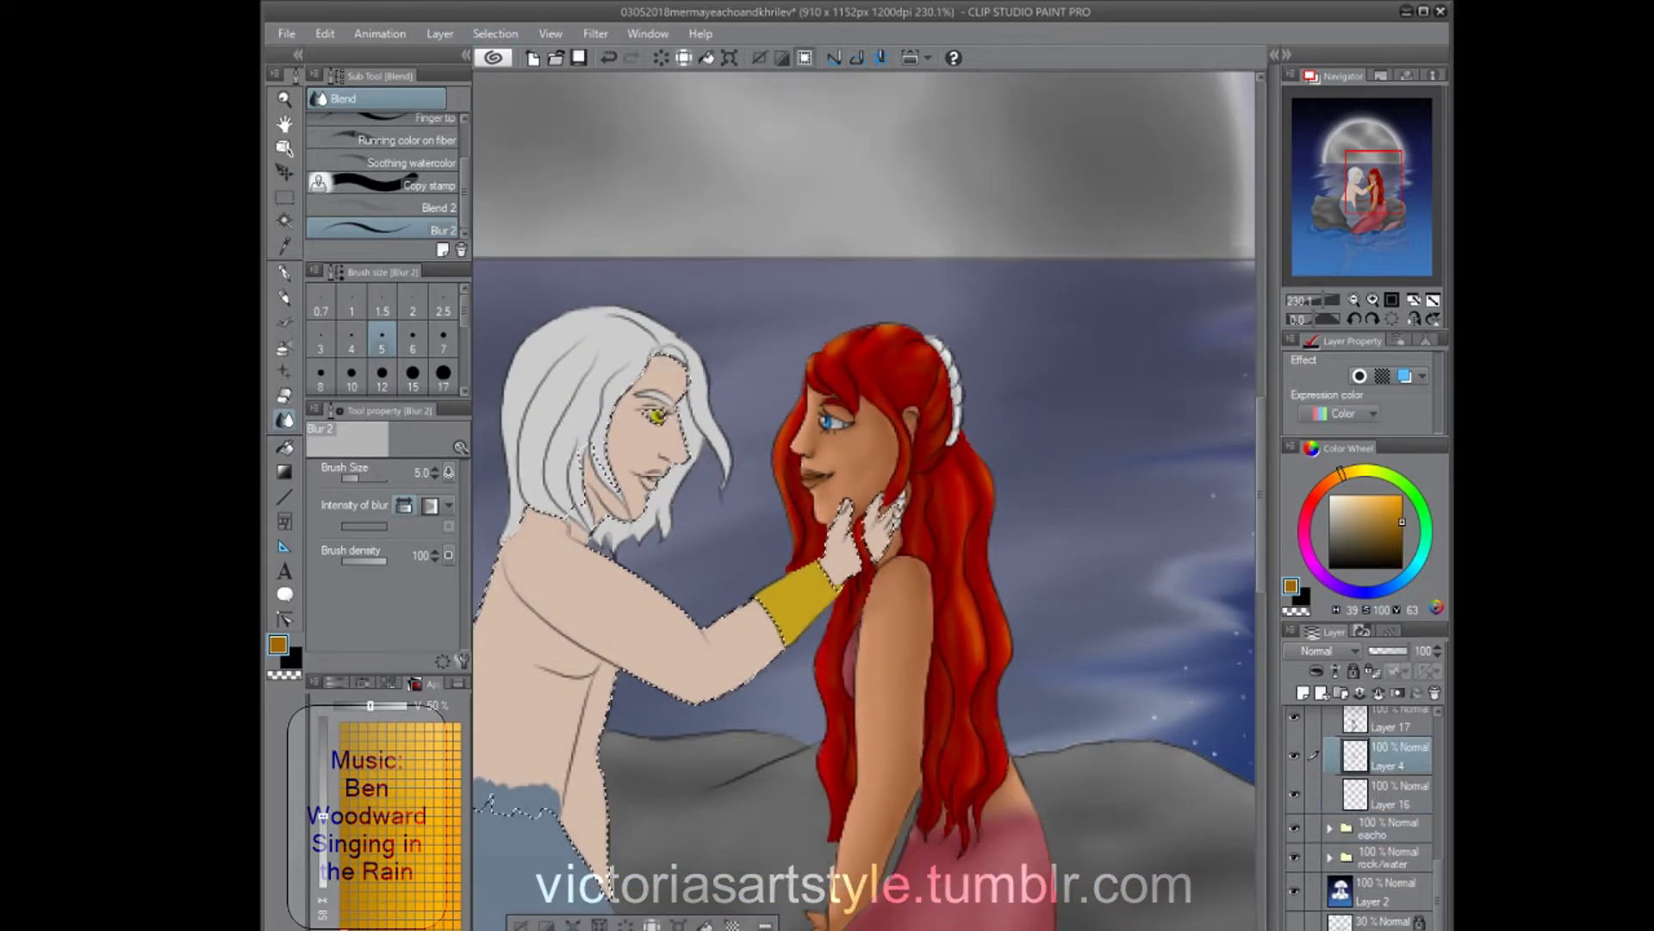
alt+click(560, 647)
scroll(689, 602, up, 1)
alt+click(846, 530)
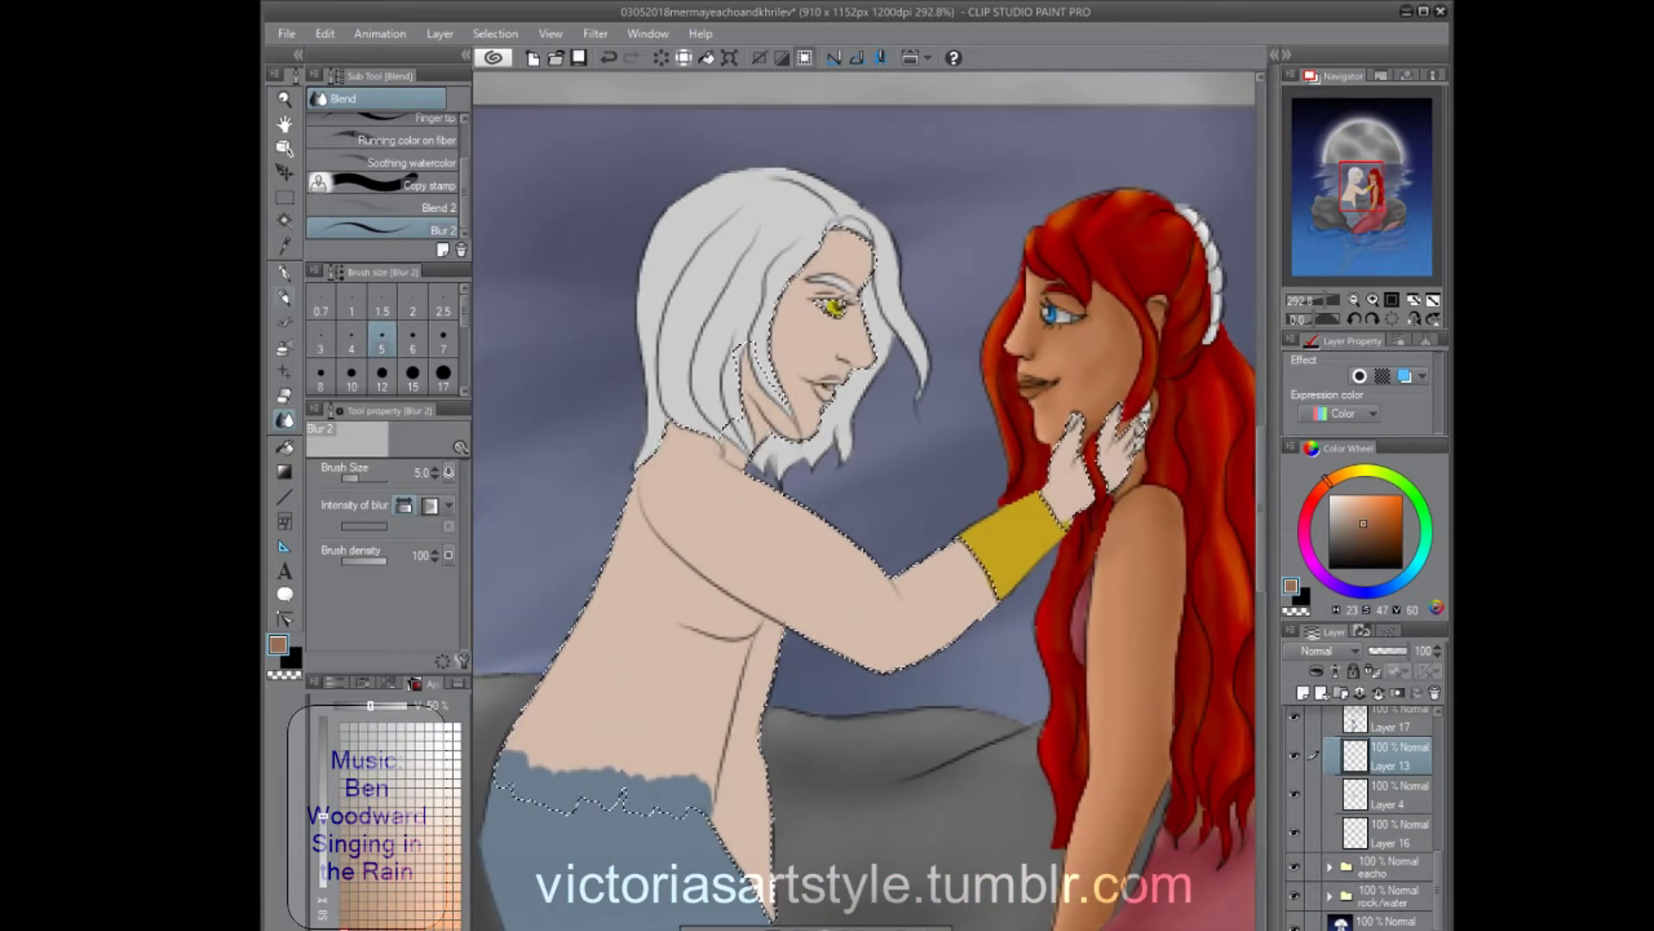
key(p)
mouse_move(686, 629)
mouse_down()
mouse_move(754, 643)
mouse_move(669, 746)
mouse_up()
drag(638, 718, 657, 772)
drag(634, 493, 664, 538)
drag(739, 388, 758, 412)
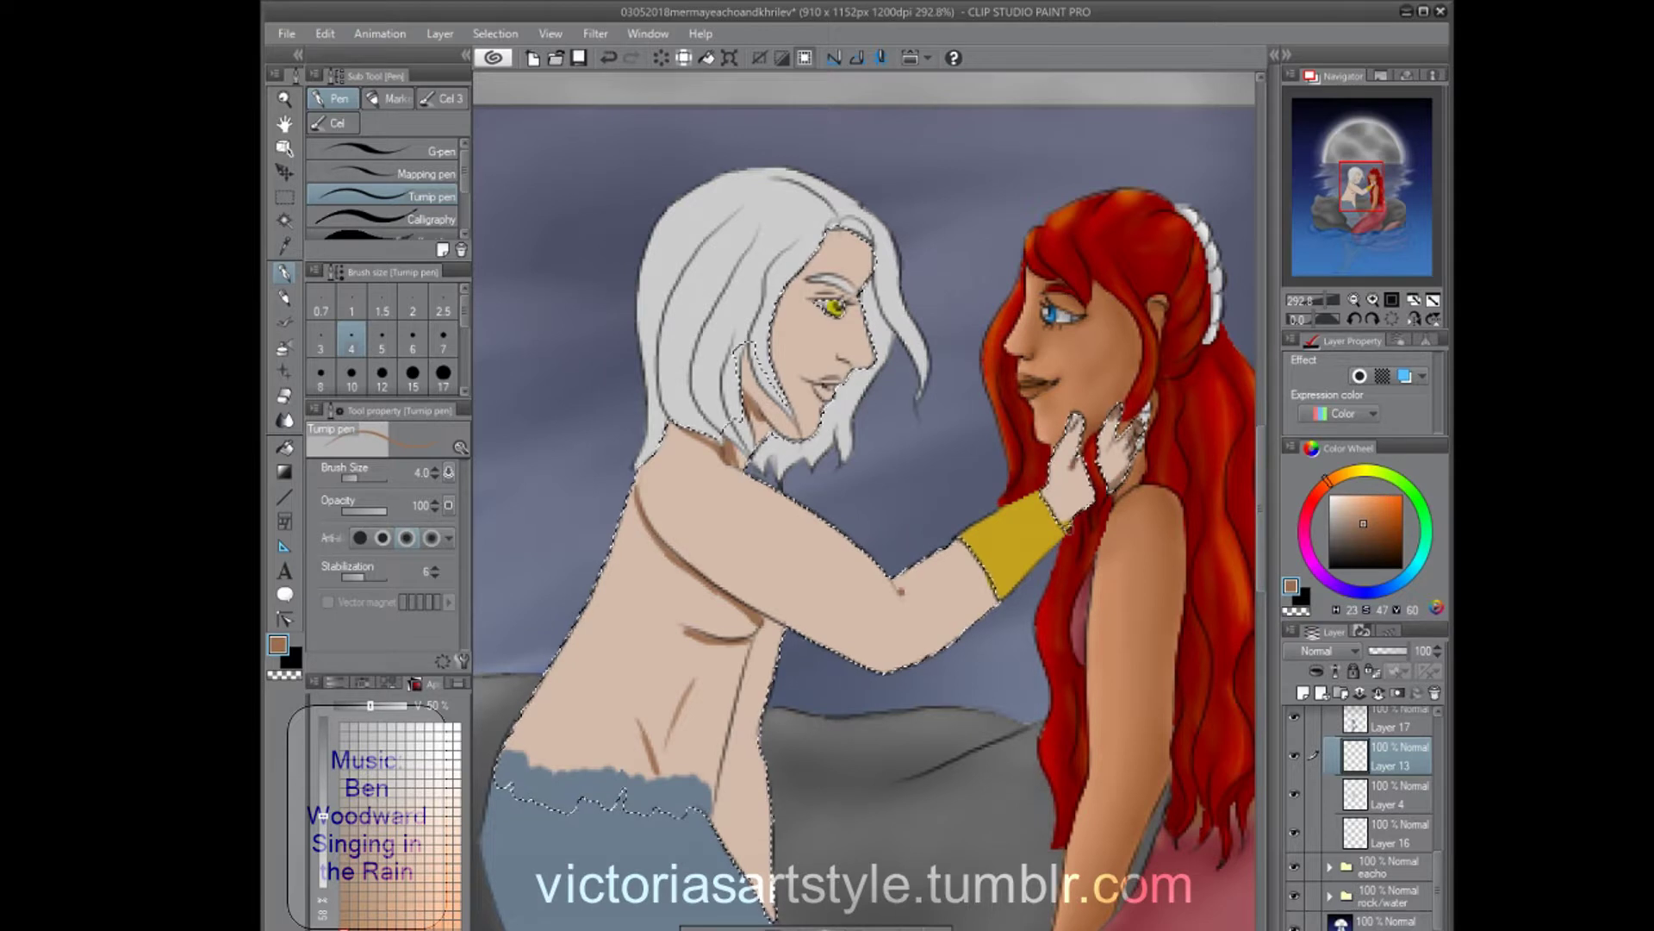
scroll(744, 158, up, 1)
scroll(744, 158, up, 1)
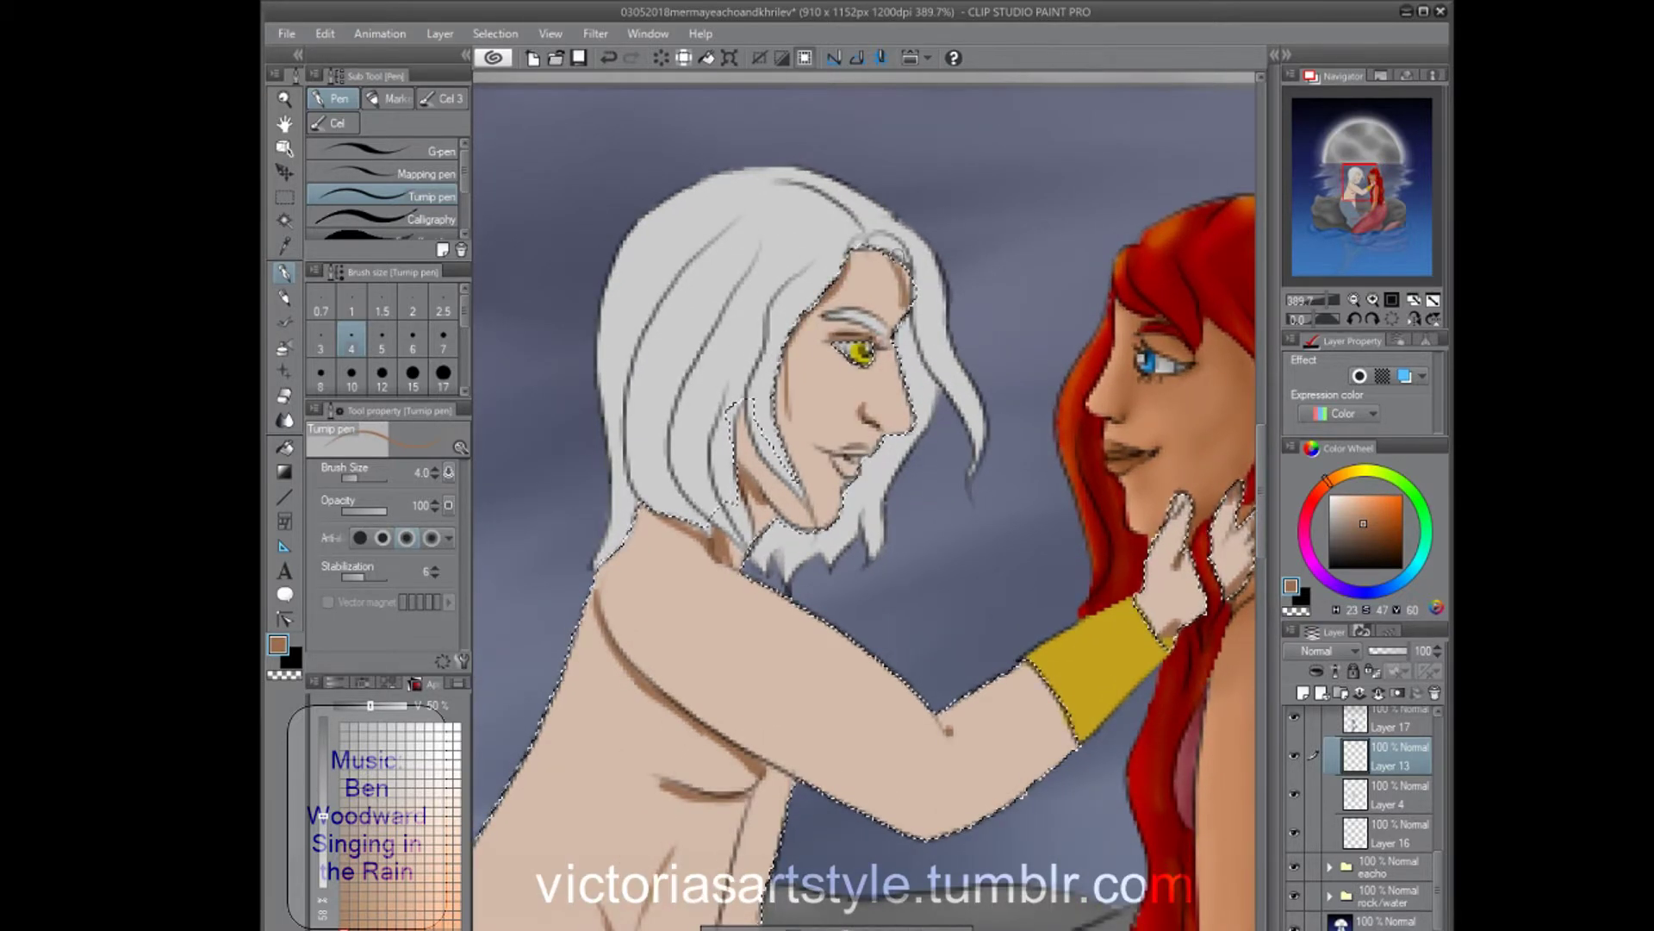
Add Layer 23 beneath Layer 13 and widen the merman's face, arm and torso shadows with a lighter brown.
key(ctrl+shift+n)
alt+click(738, 409)
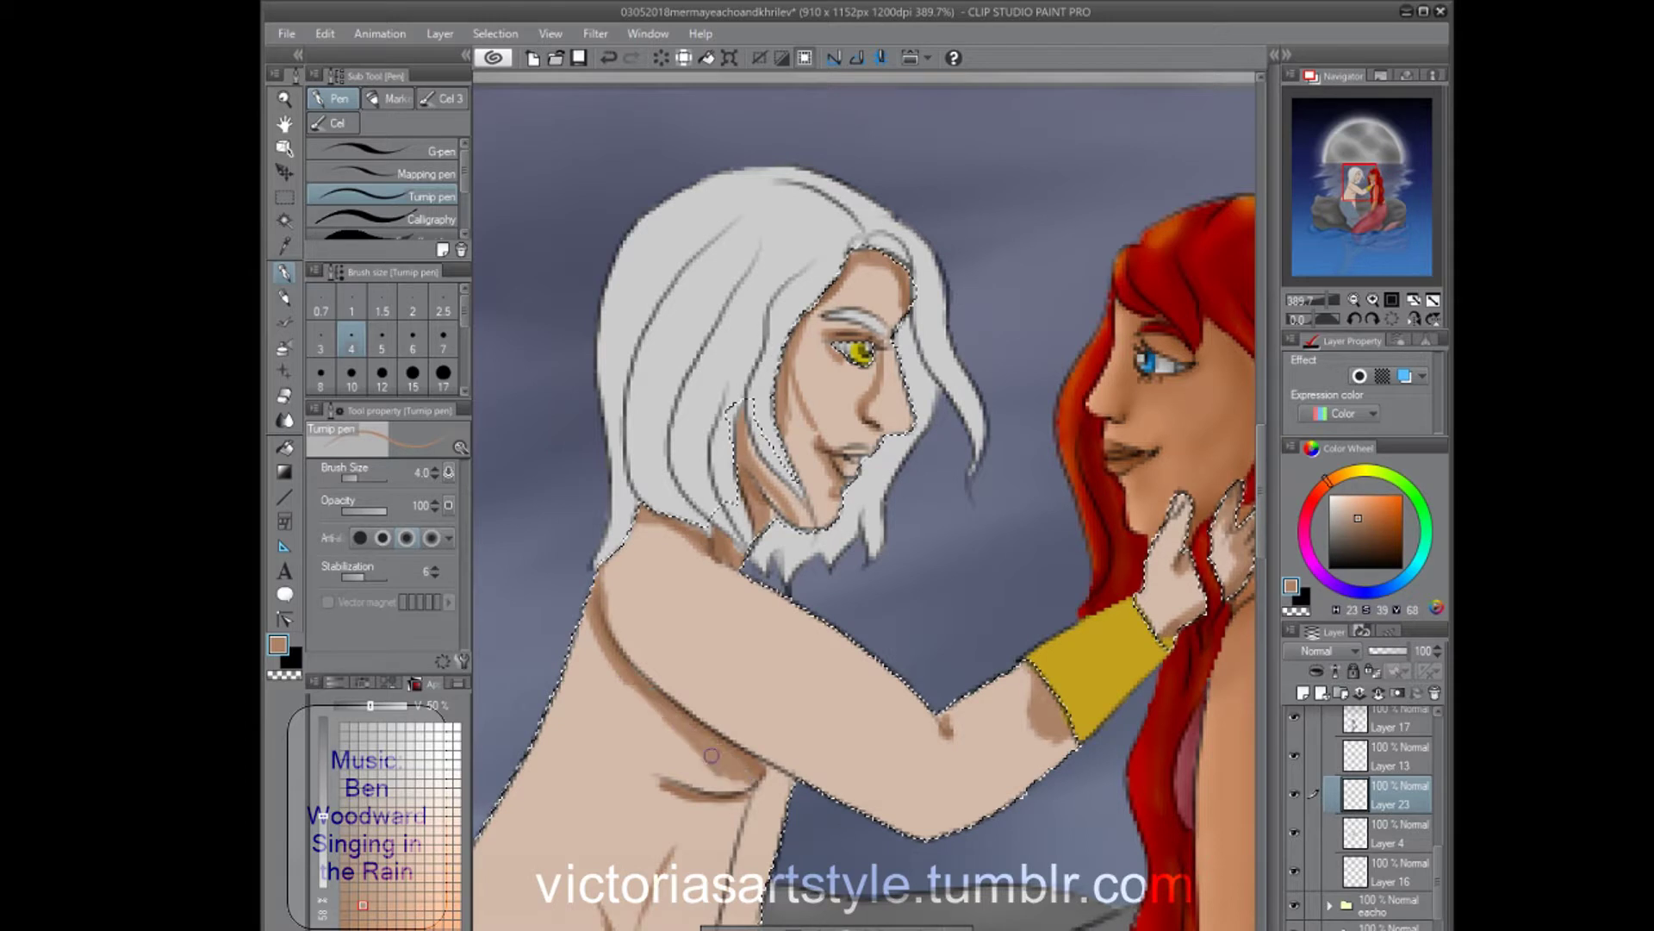
scroll(1060, 715, down, 2)
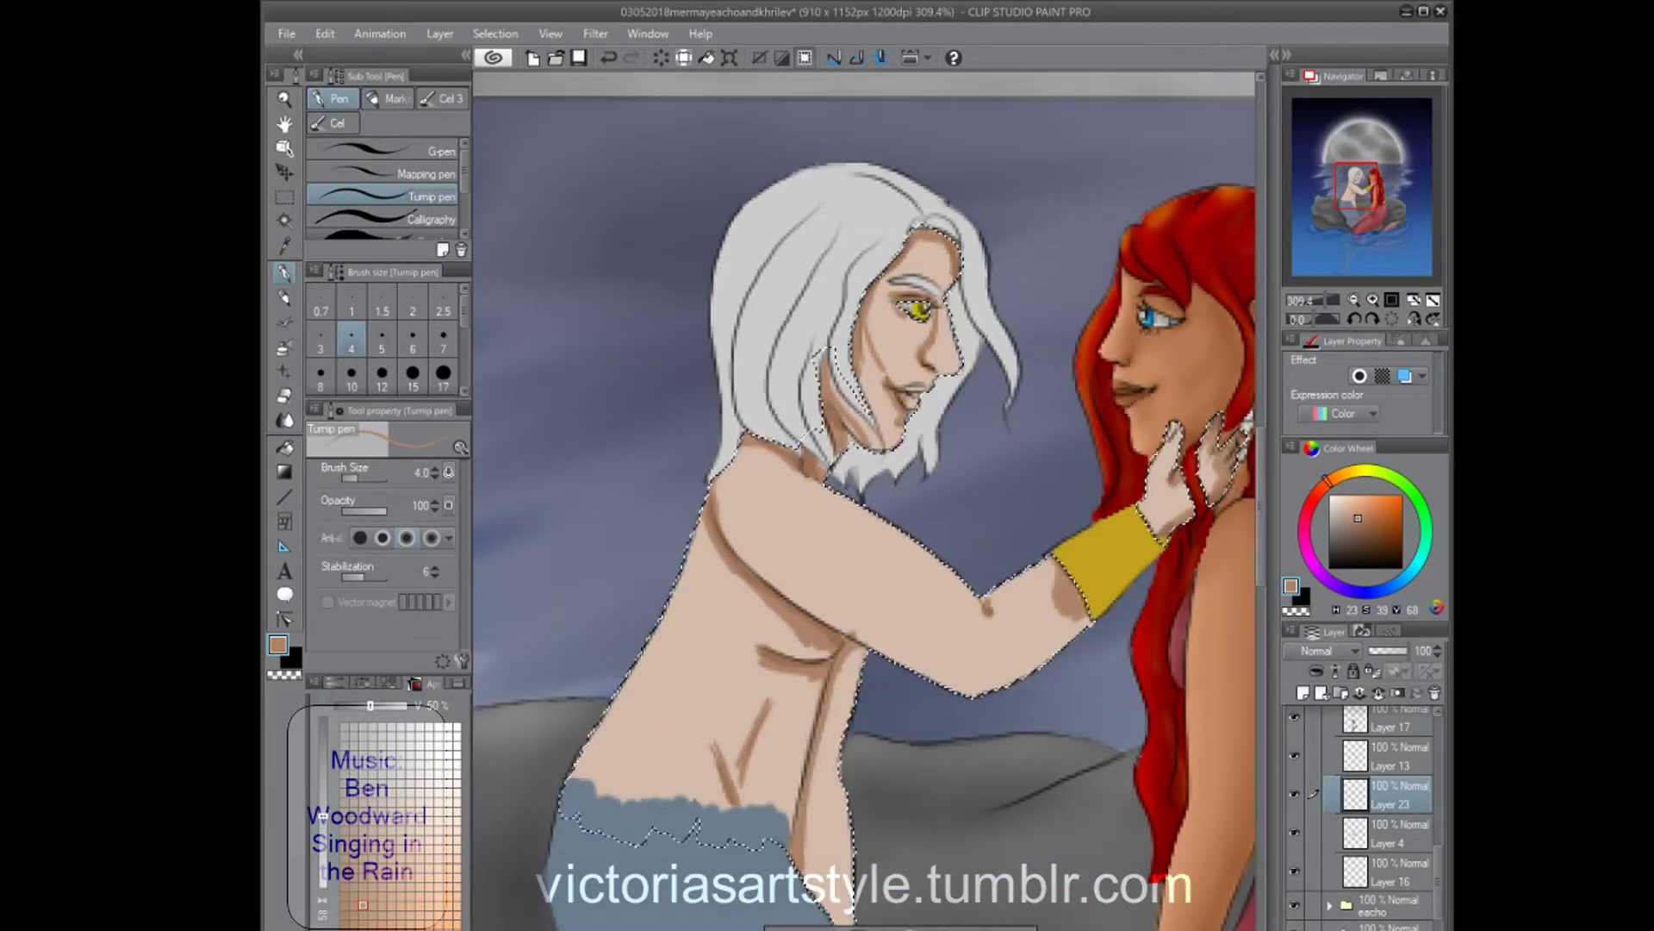
drag(1000, 586, 965, 422)
drag(681, 334, 784, 452)
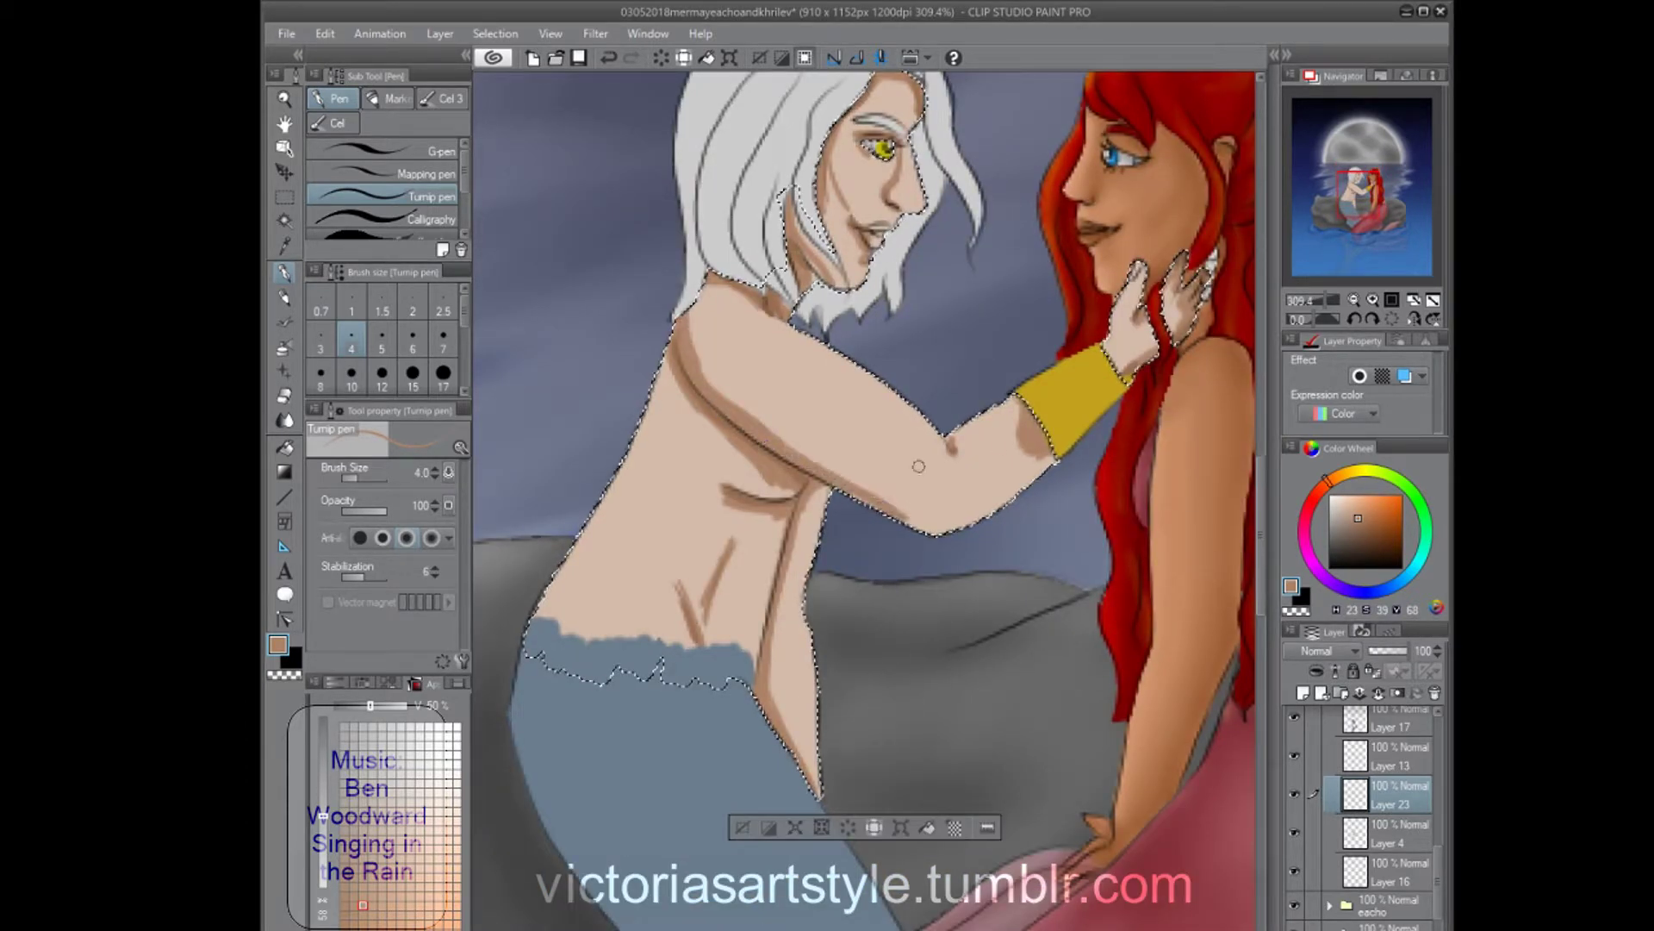
Move Layer 13 beneath Layer 23 and paint a lighter tan shadow tone over the merman's side, waist, arm, neck and face.
drag(1392, 756, 1391, 805)
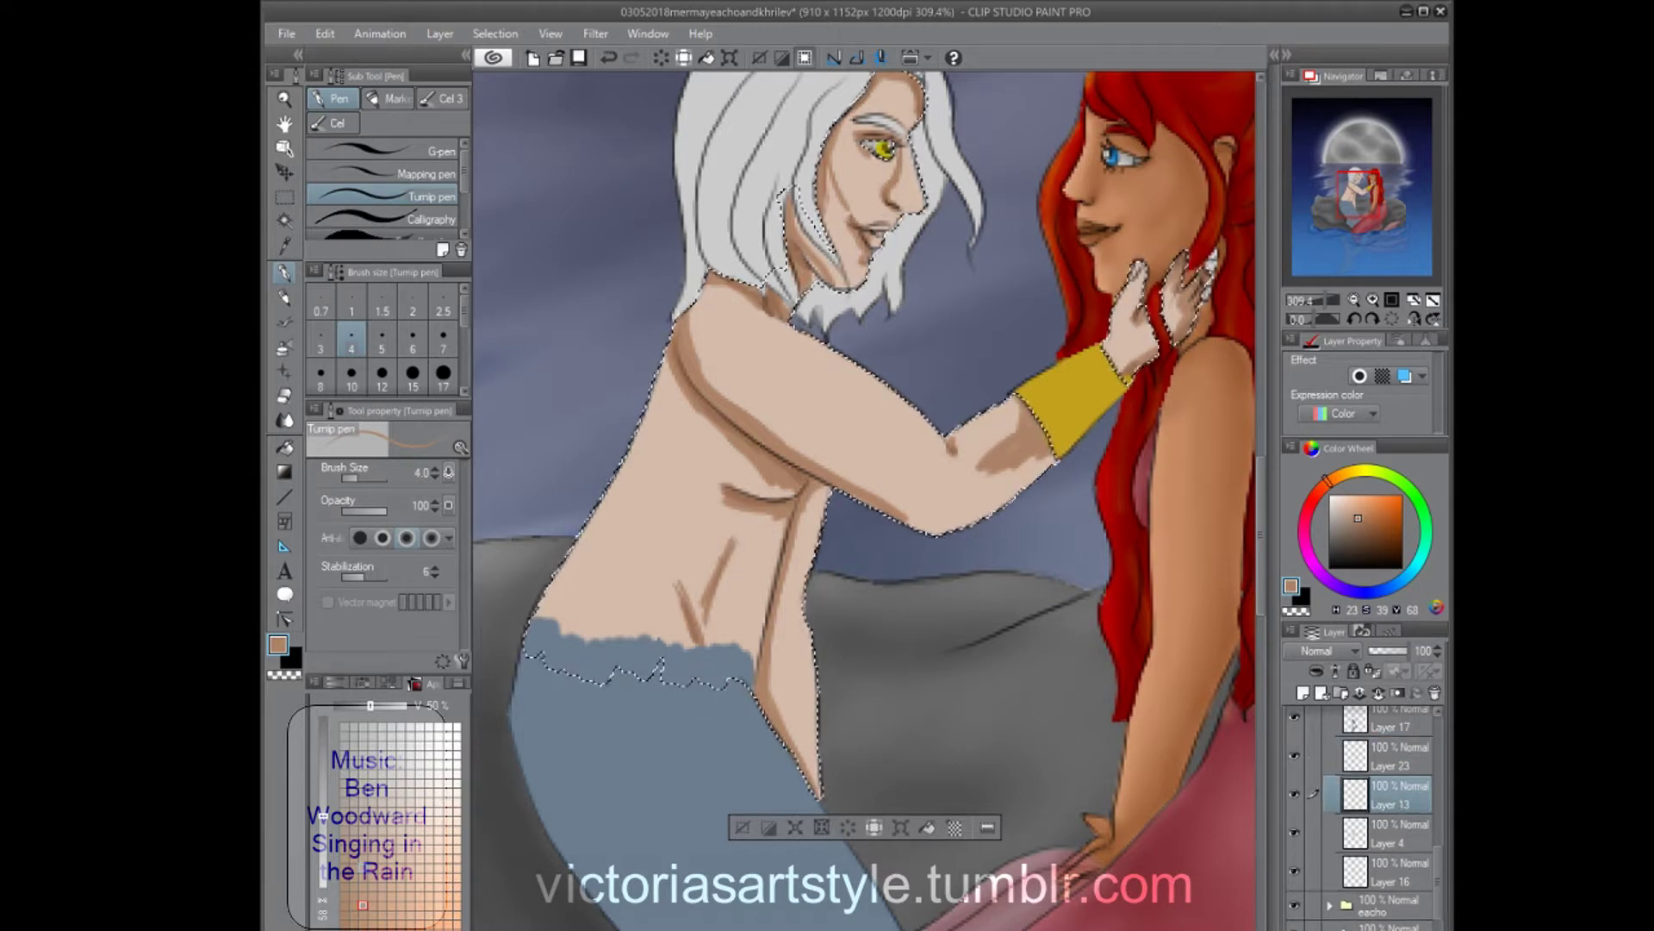
drag(715, 538, 685, 625)
drag(780, 517, 758, 664)
alt+click(713, 456)
mouse_move(757, 515)
mouse_down()
mouse_move(728, 629)
mouse_move(755, 518)
mouse_up()
drag(832, 472, 775, 664)
mouse_move(803, 555)
mouse_down()
mouse_move(779, 758)
mouse_move(780, 624)
mouse_up()
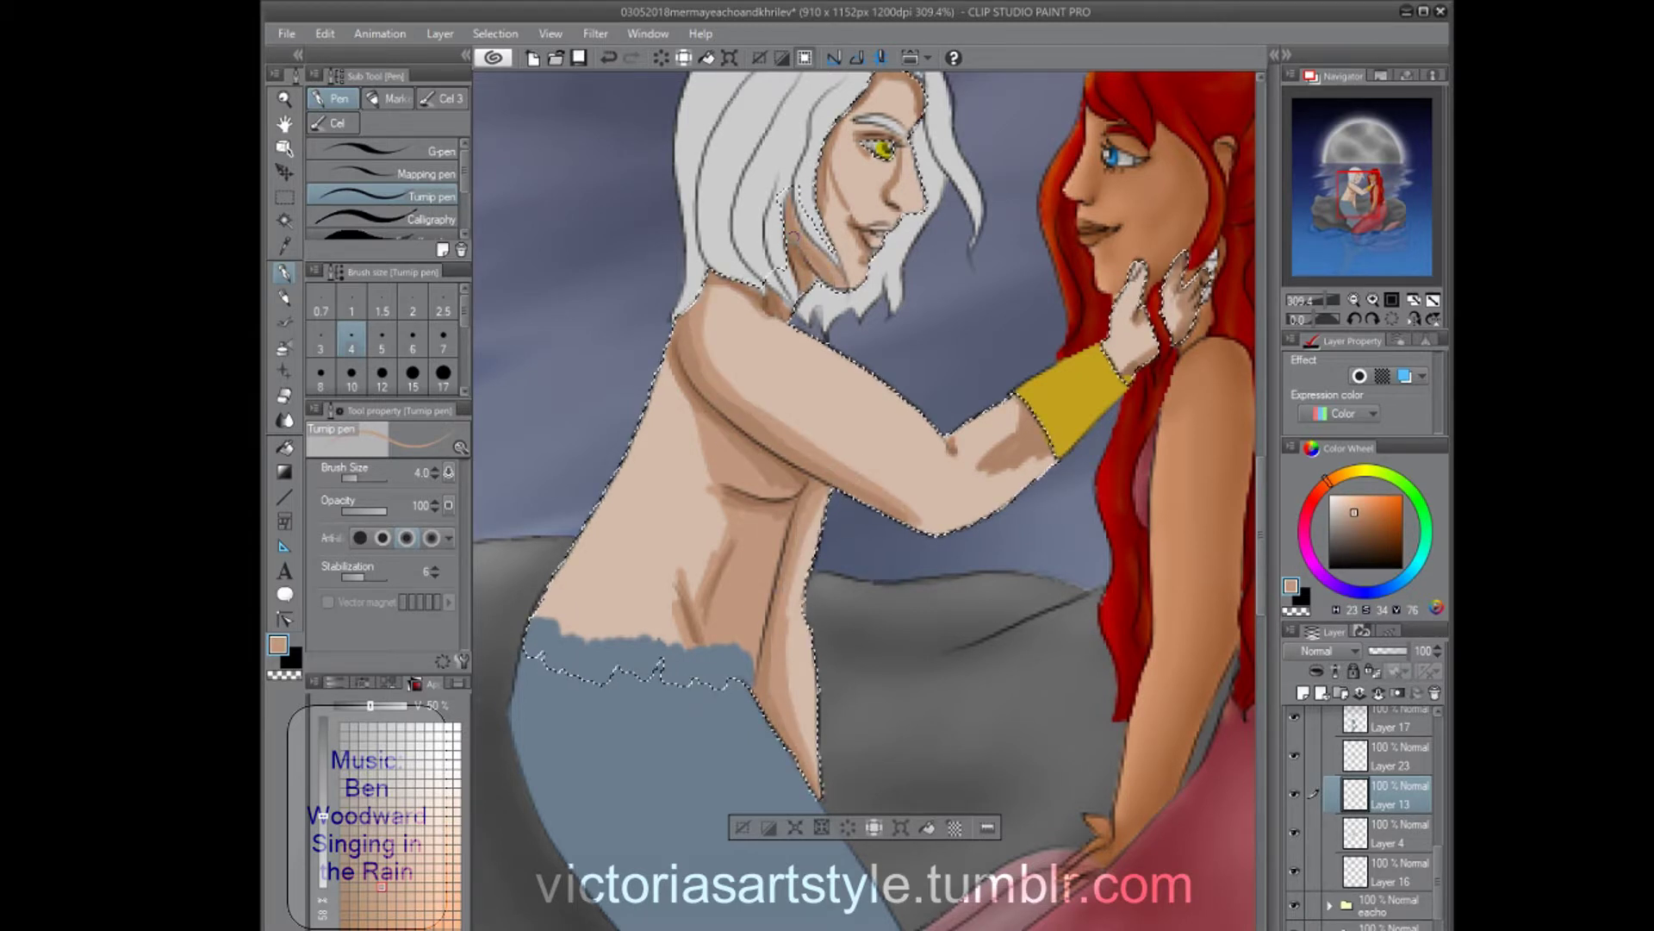
drag(794, 233, 832, 340)
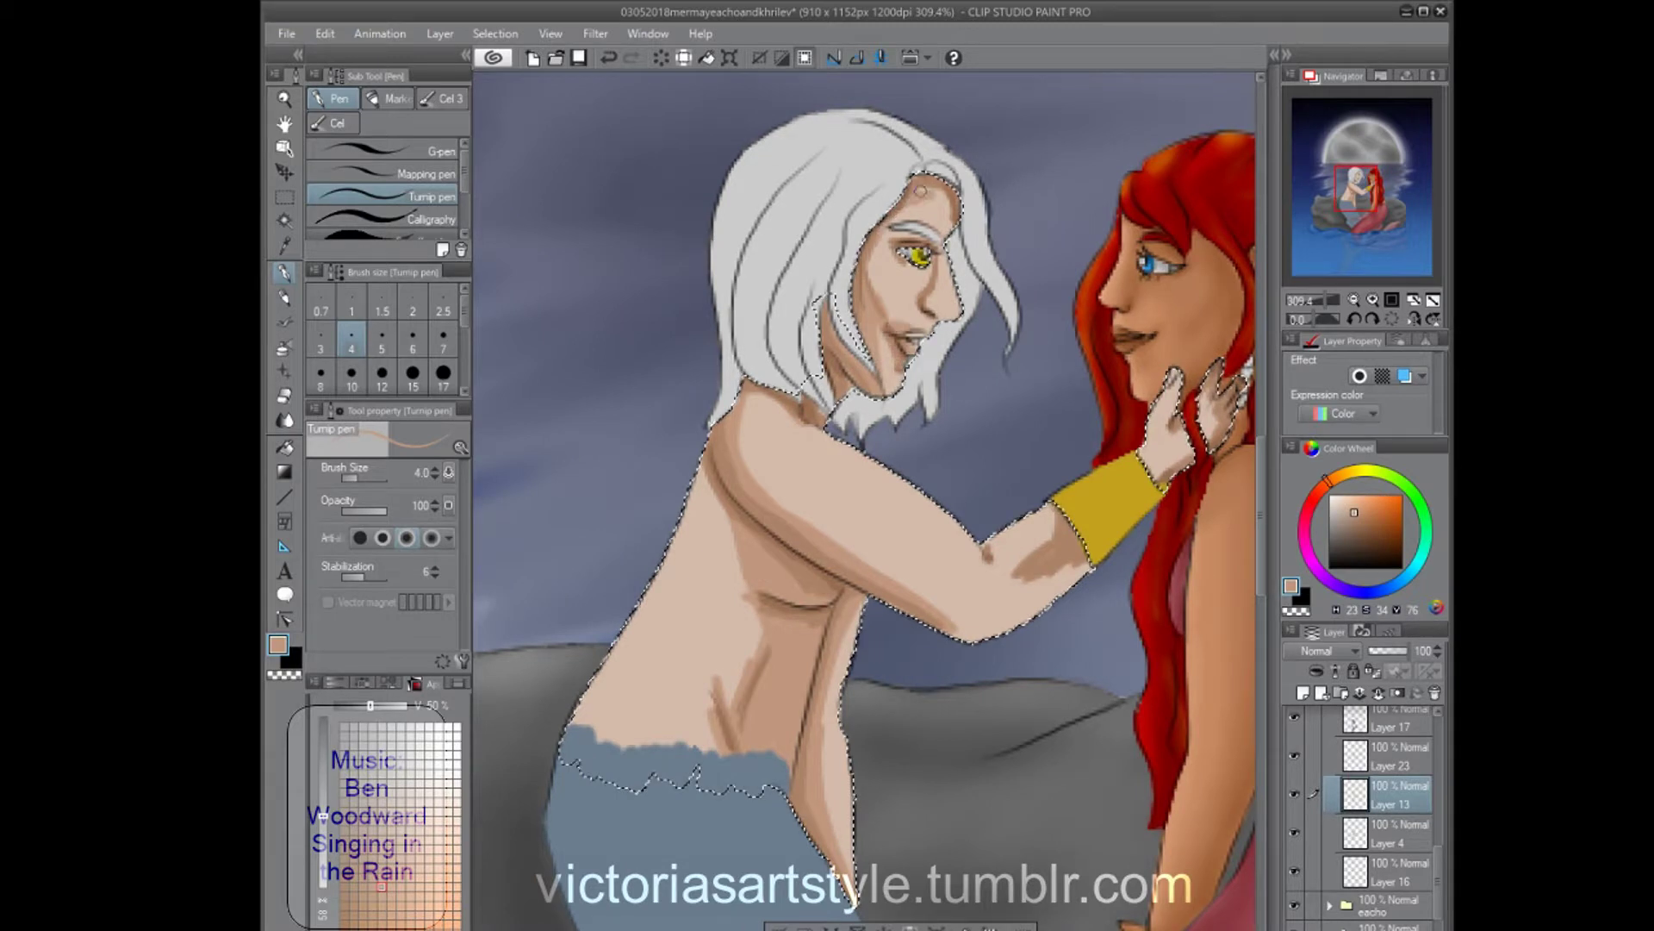
Move Layer 23 beneath Layer 13 and paint a paler tan across the merman's back, arm and face, Turnip pen sizes 12 and 8.
drag(1388, 756, 1387, 797)
click(381, 373)
mouse_move(705, 506)
mouse_down()
mouse_move(715, 689)
mouse_move(861, 534)
mouse_move(819, 483)
mouse_move(1042, 544)
mouse_move(761, 425)
mouse_up()
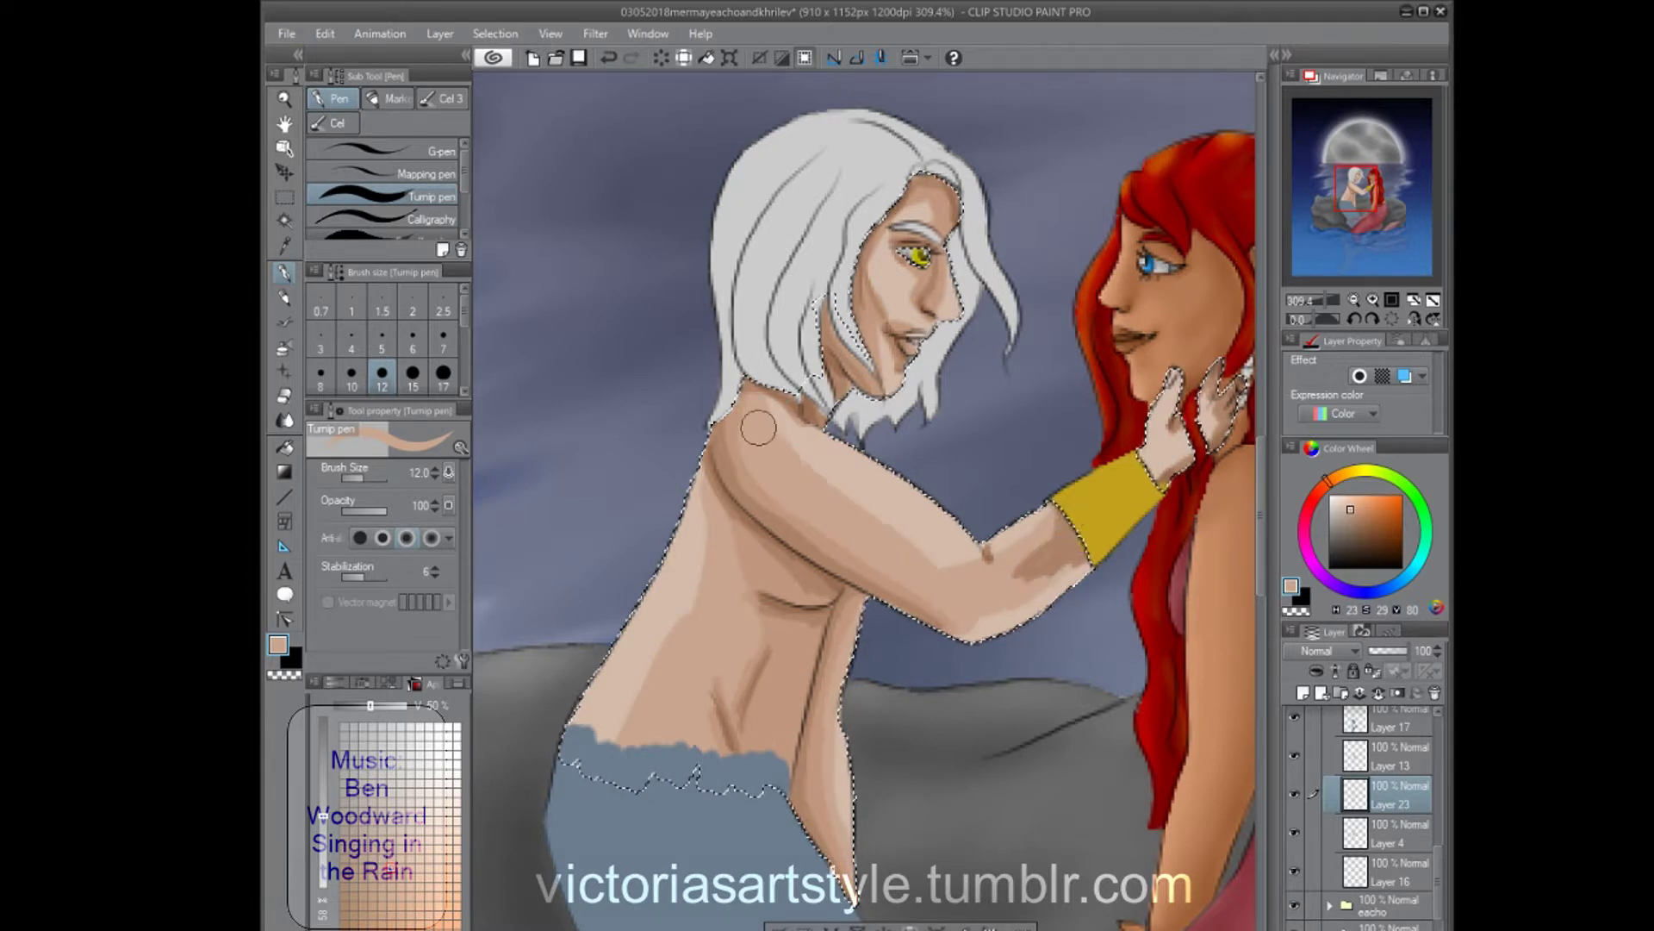
scroll(873, 124, up, 1)
key(bracketleft)
key(bracketleft)
drag(885, 358, 920, 234)
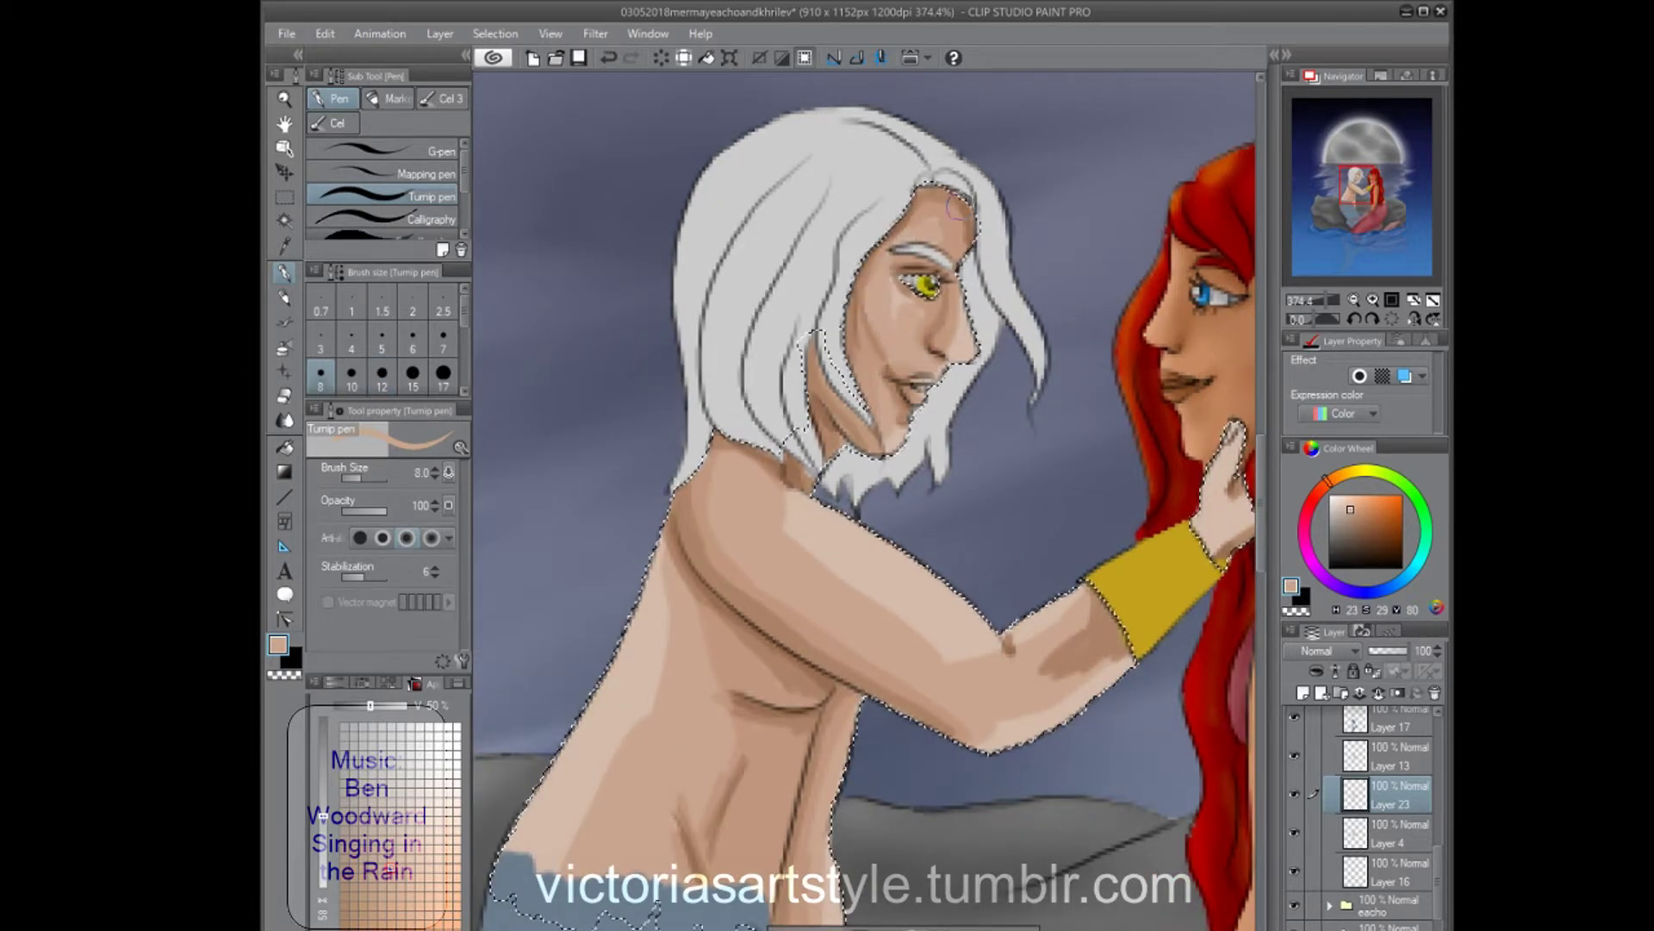
Paint very pale highlights on the merman's back, upper arm and face on Layer 23 with the Turnip pen at size 8.
click(401, 829)
click(401, 830)
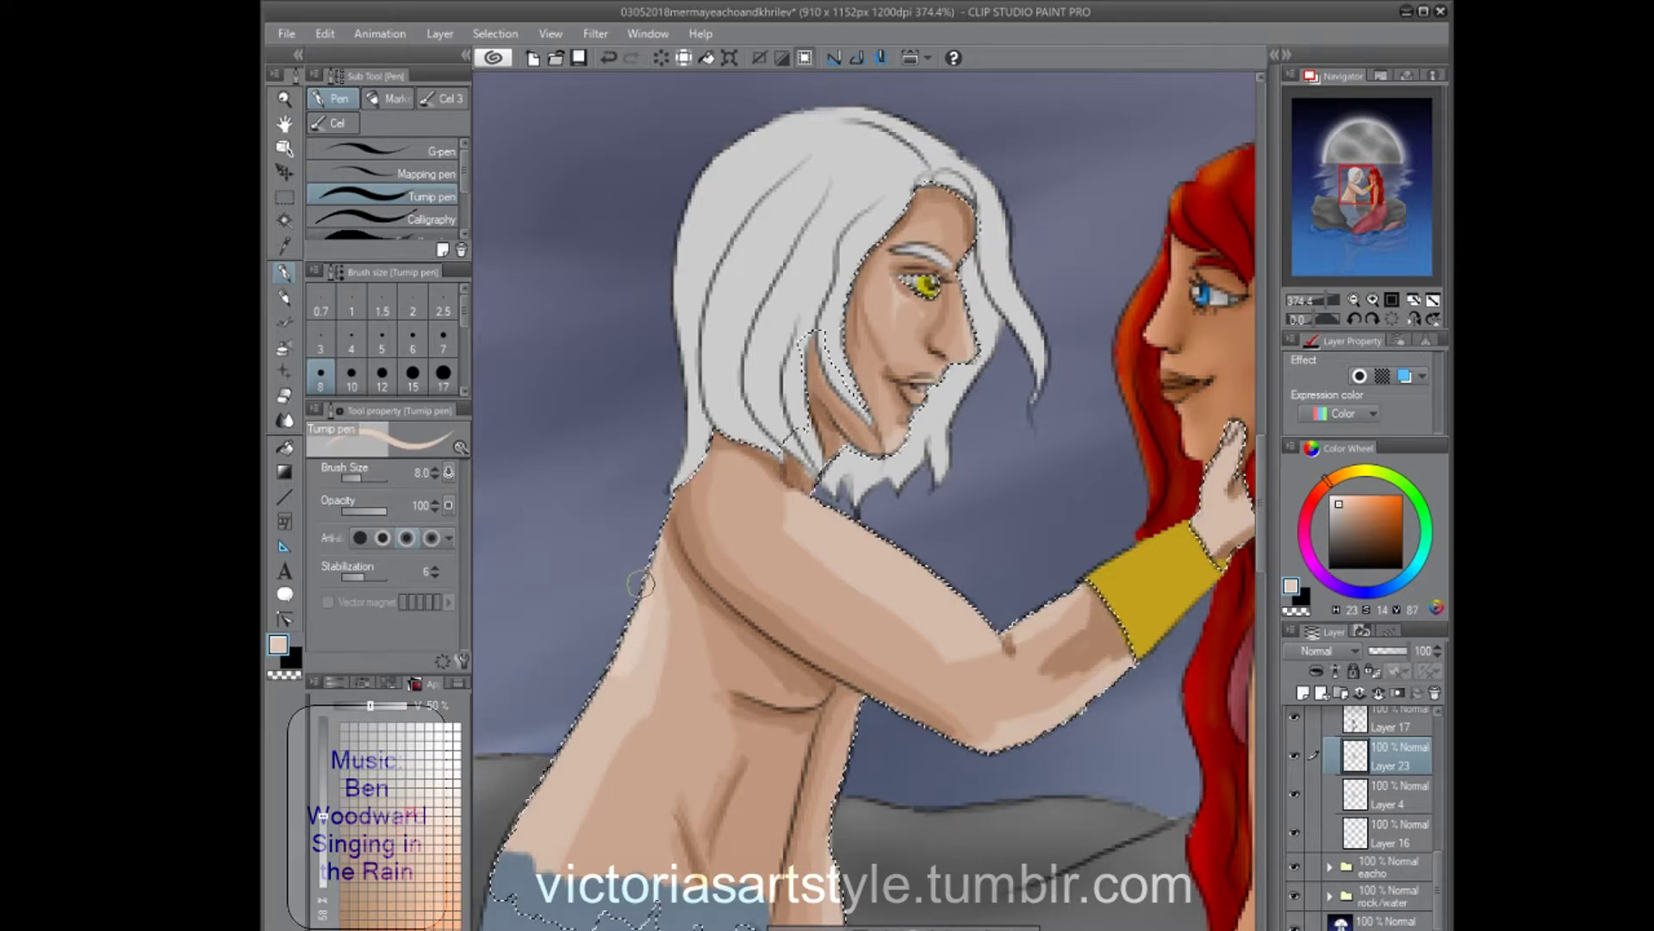
drag(608, 680, 509, 849)
mouse_move(801, 492)
mouse_down()
mouse_move(1013, 634)
mouse_move(1124, 586)
mouse_up()
drag(896, 331, 918, 276)
alt+click(956, 520)
drag(1056, 517, 862, 474)
click(413, 338)
mouse_move(1081, 371)
mouse_down()
mouse_move(1090, 461)
mouse_move(1022, 472)
mouse_up()
alt+click(882, 502)
scroll(1129, 422, down, 2)
Blend the skin tones across the merman's torso and arm using Blur 2 at sizes 5 to 8.
key(j)
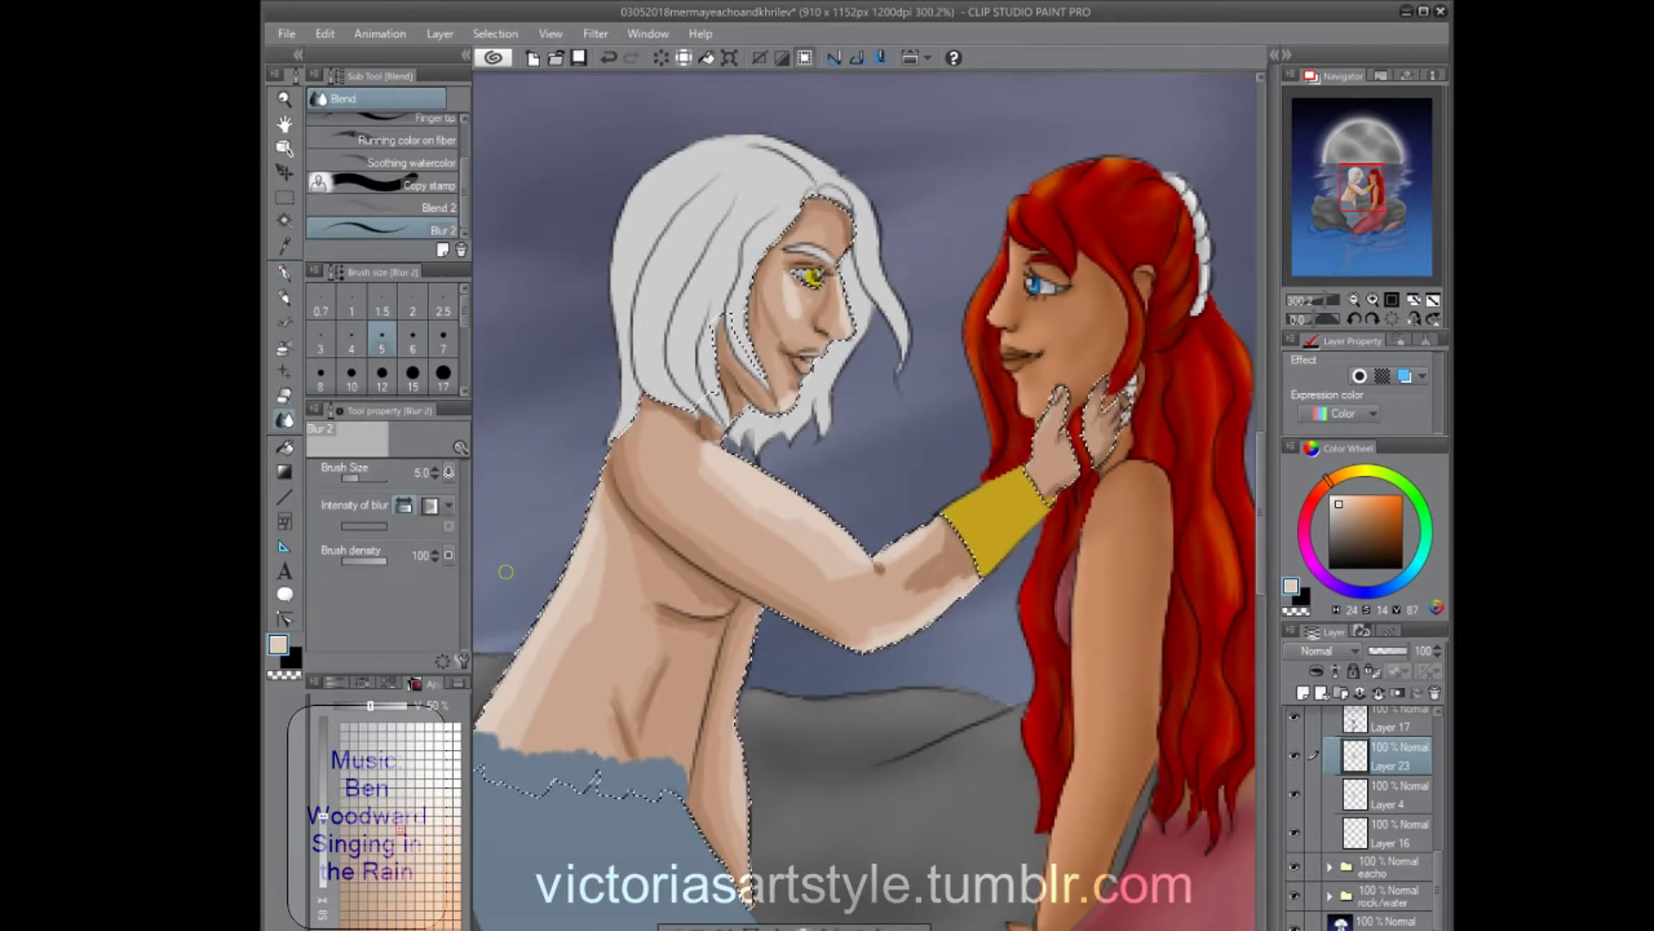
scroll(776, 590, up, 1)
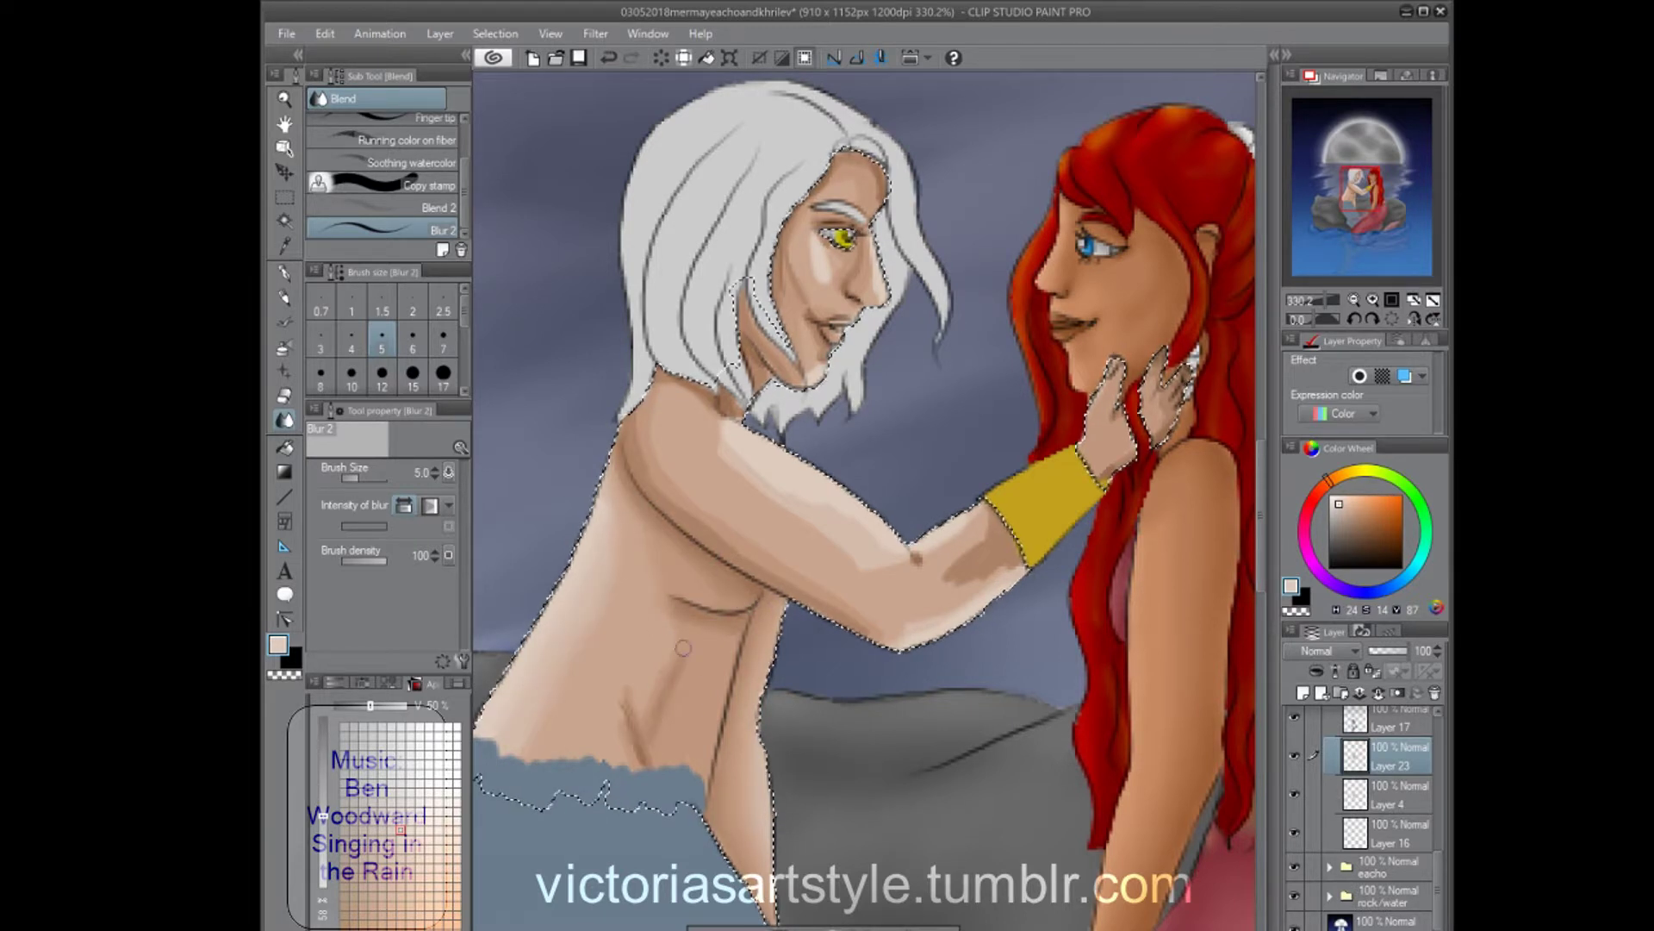
key(bracketright)
key(bracketright)
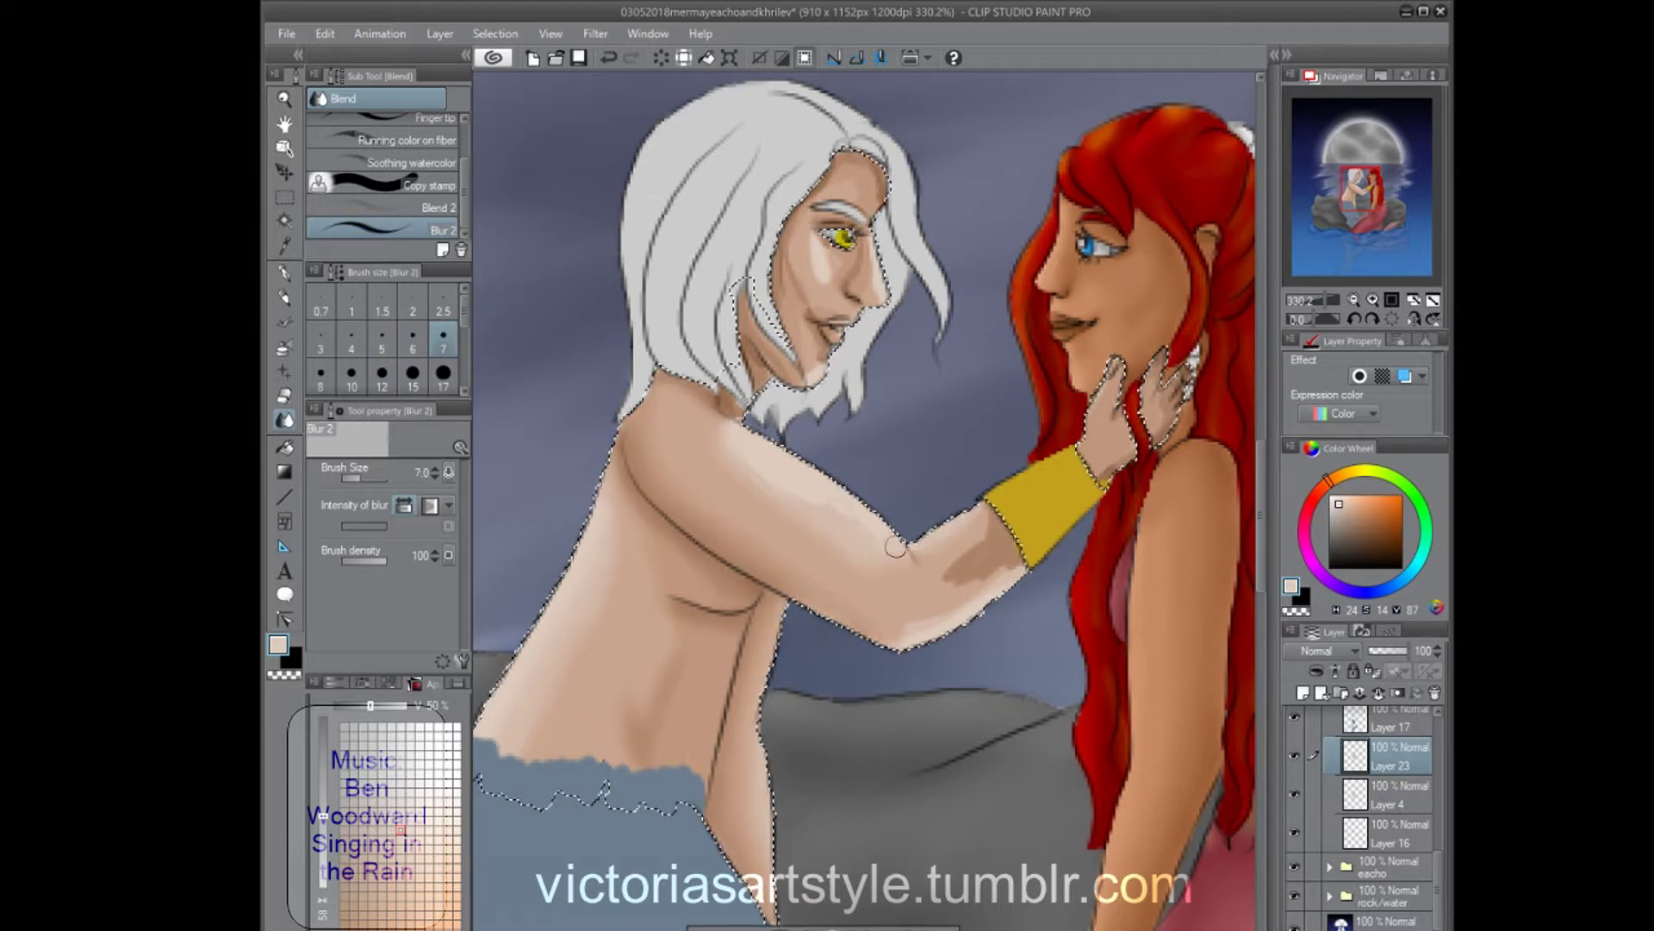
key(bracketleft)
key(bracketleft)
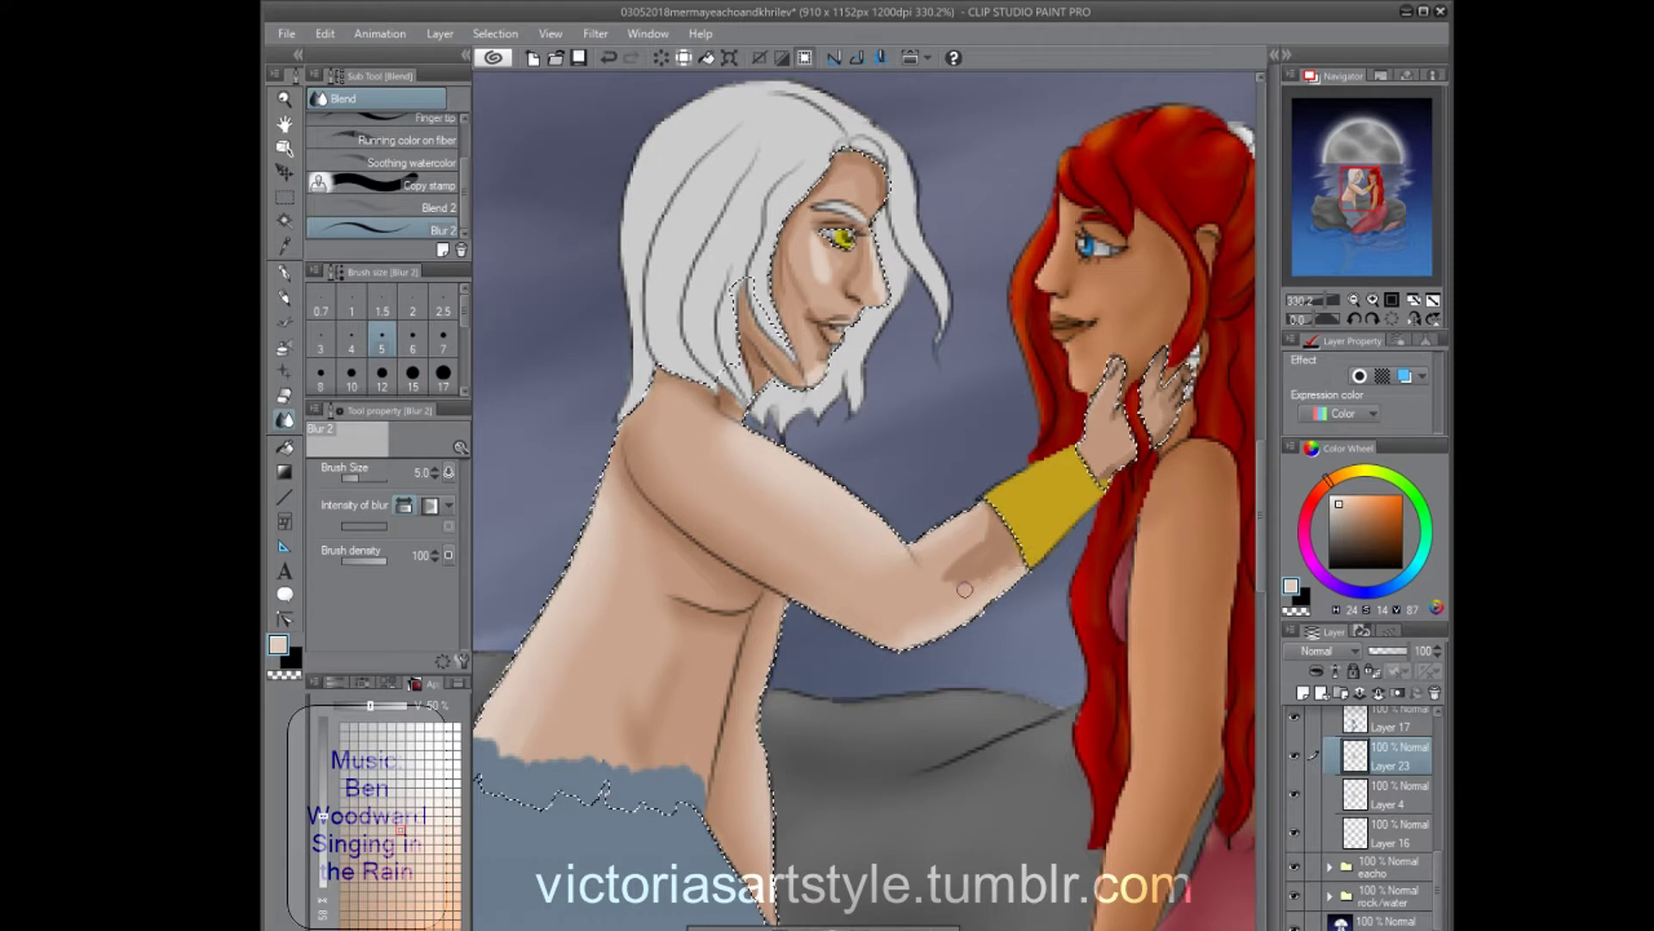
key(bracketright)
key(bracketright)
key(bracketright)
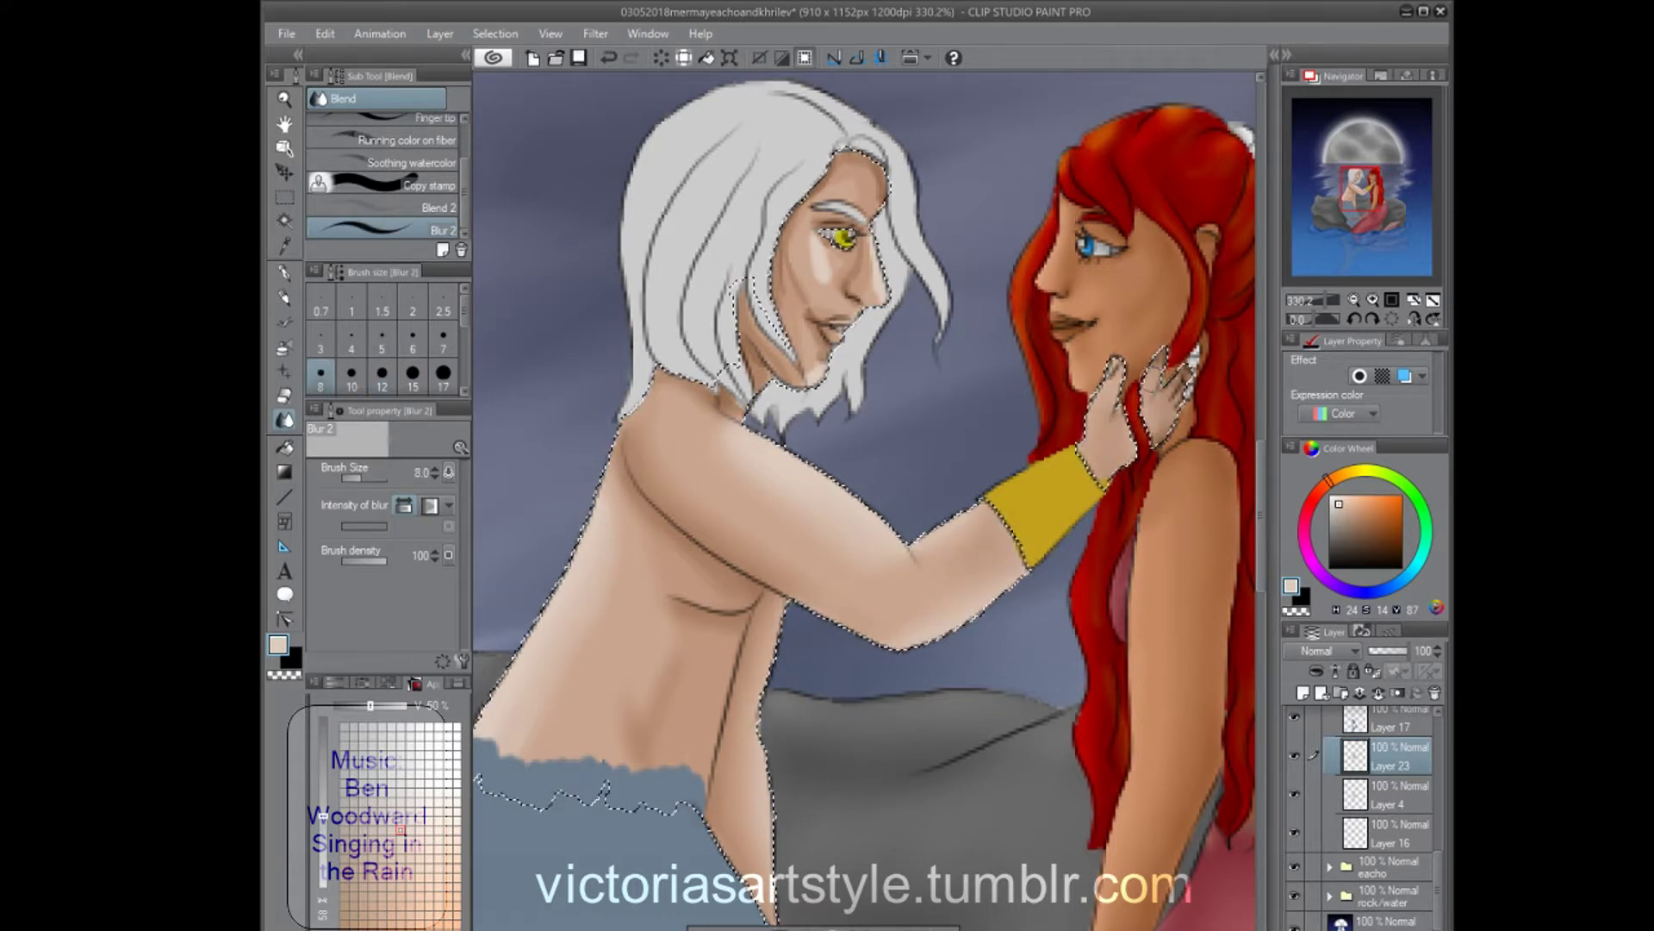
Blend the shadows and highlights on the merman's face with Blur 2, reducing the brush to size 4.
scroll(1119, 428, up, 2)
key(bracketleft)
key(bracketleft)
scroll(930, 215, up, 1)
key(bracketleft)
key(bracketleft)
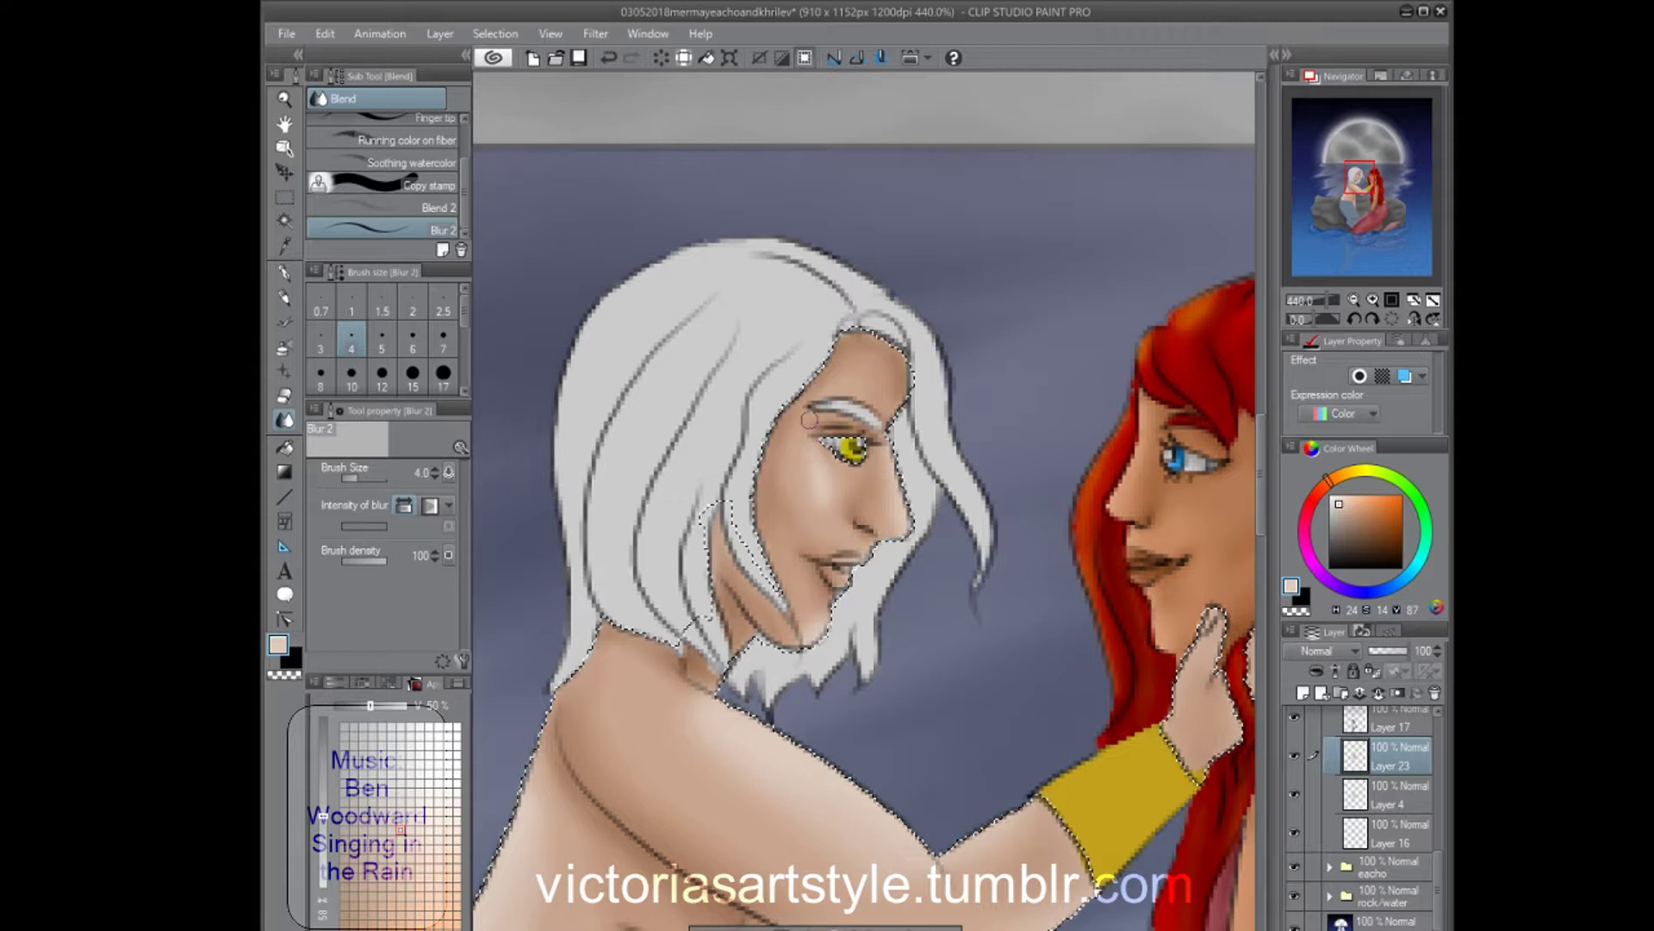
Smooth the skin tones around the merman's side and waist with Blur 2 at size 8, and clear the selection.
key(bracketright)
key(bracketright)
key(bracketright)
key(bracketright)
key(bracketright)
key(bracketright)
key(bracketright)
scroll(1053, 370, down, 5)
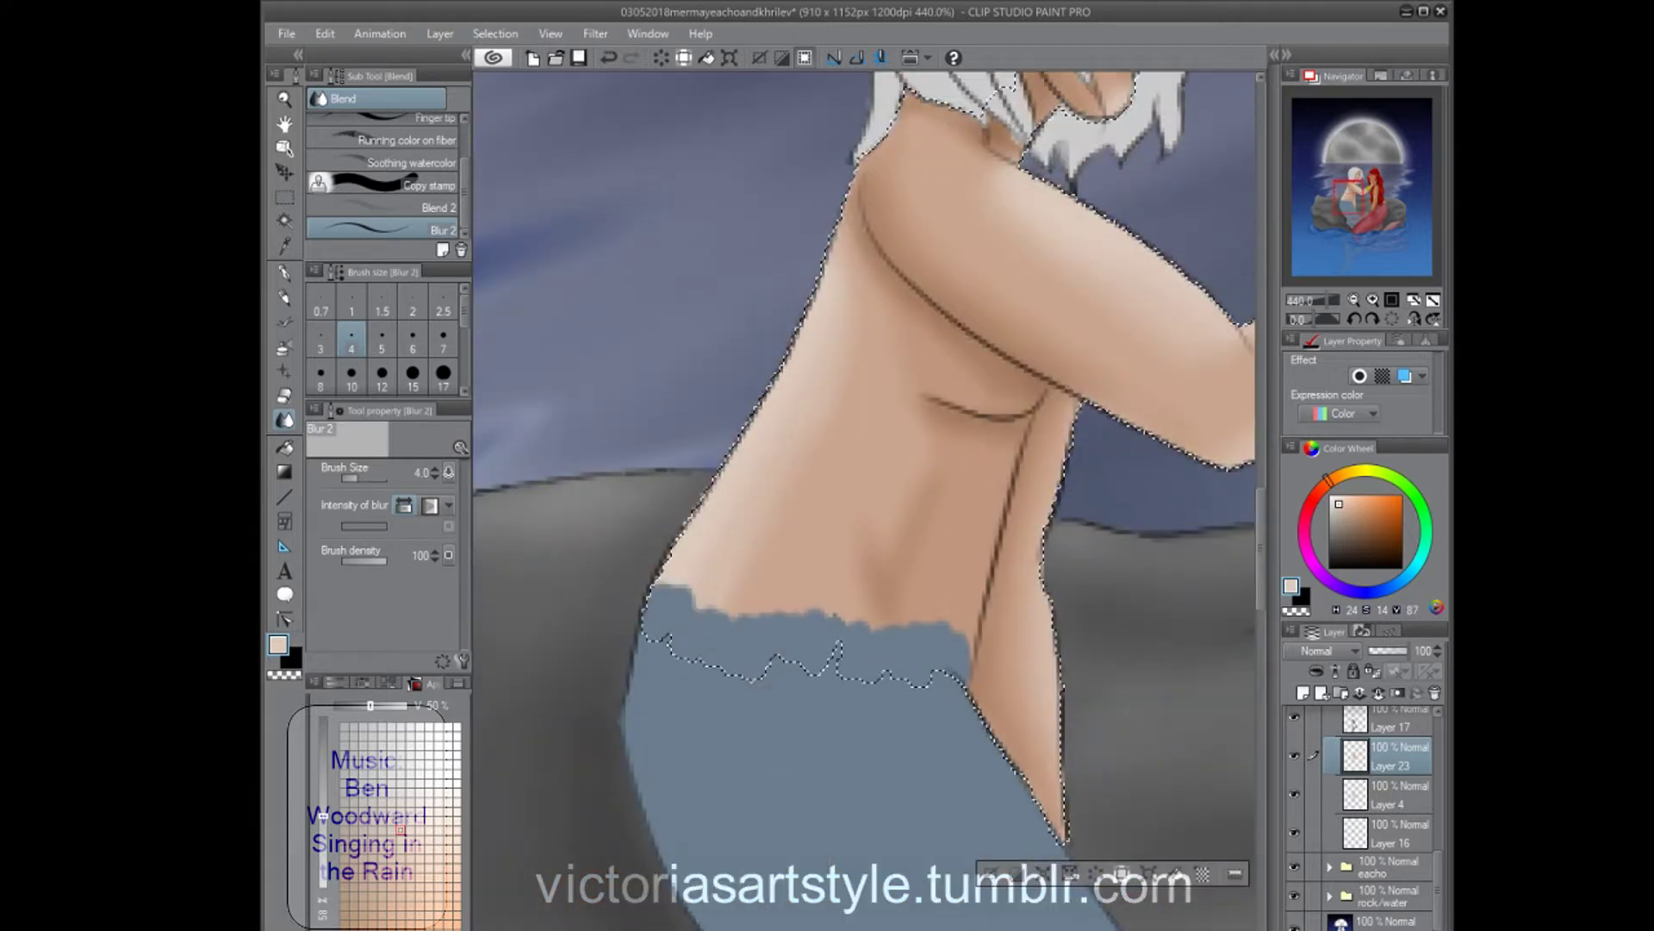
scroll(755, 515, down, 2)
key(bracketleft)
key(bracketleft)
key(bracketleft)
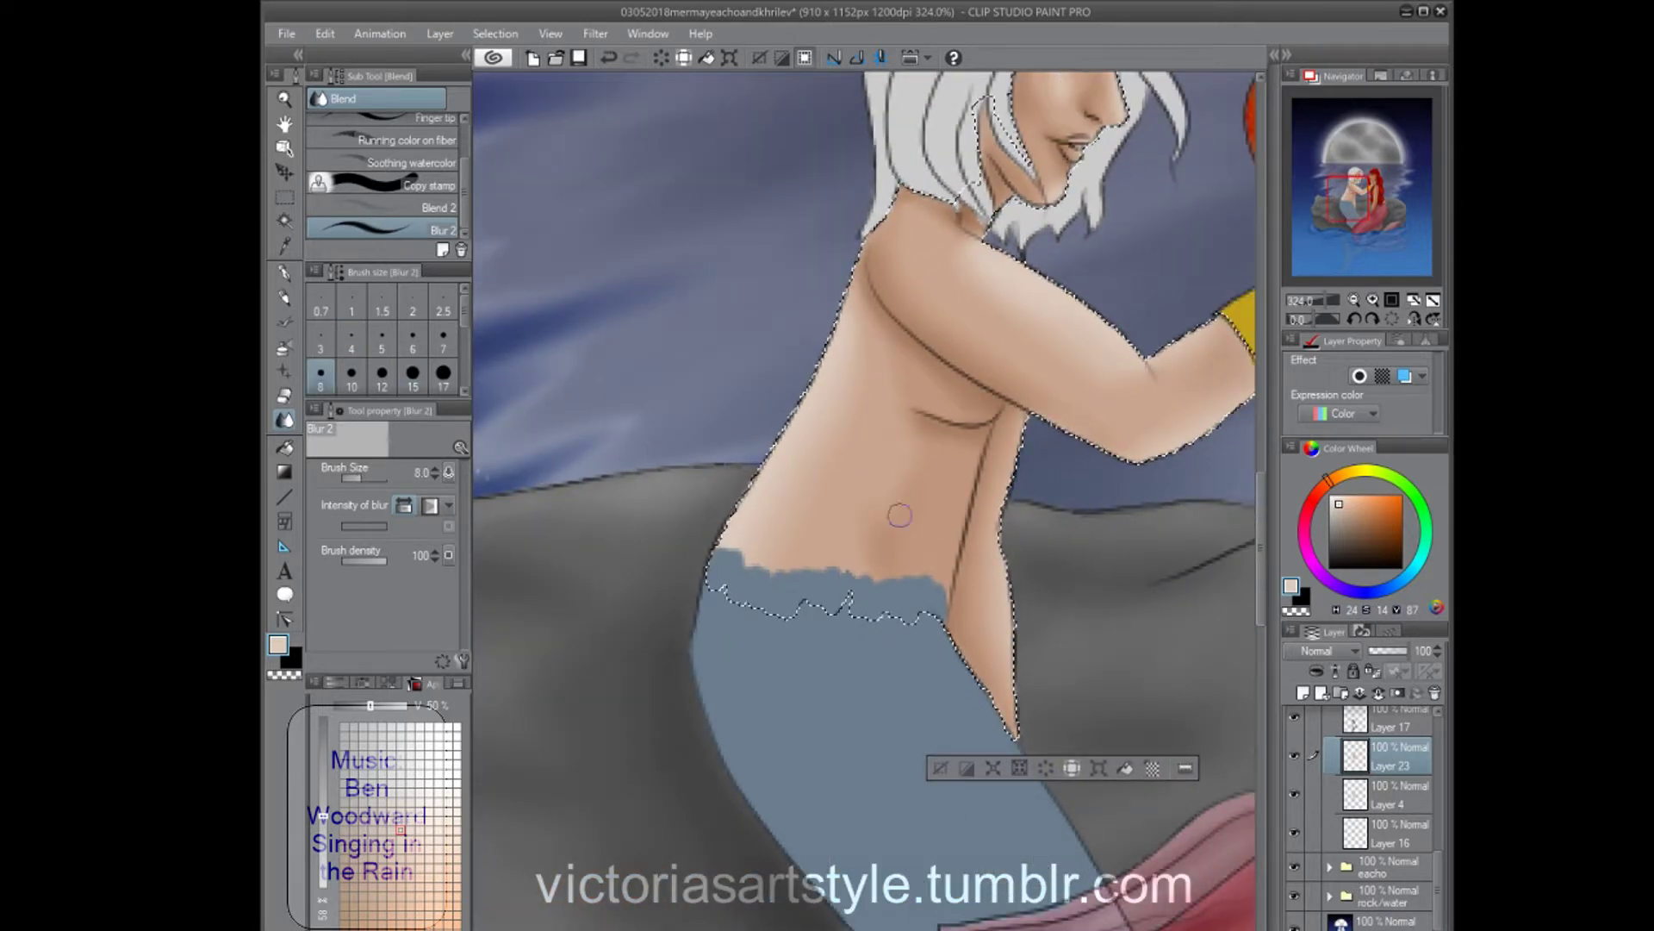
scroll(914, 352, down, 2)
scroll(862, 344, up, 5)
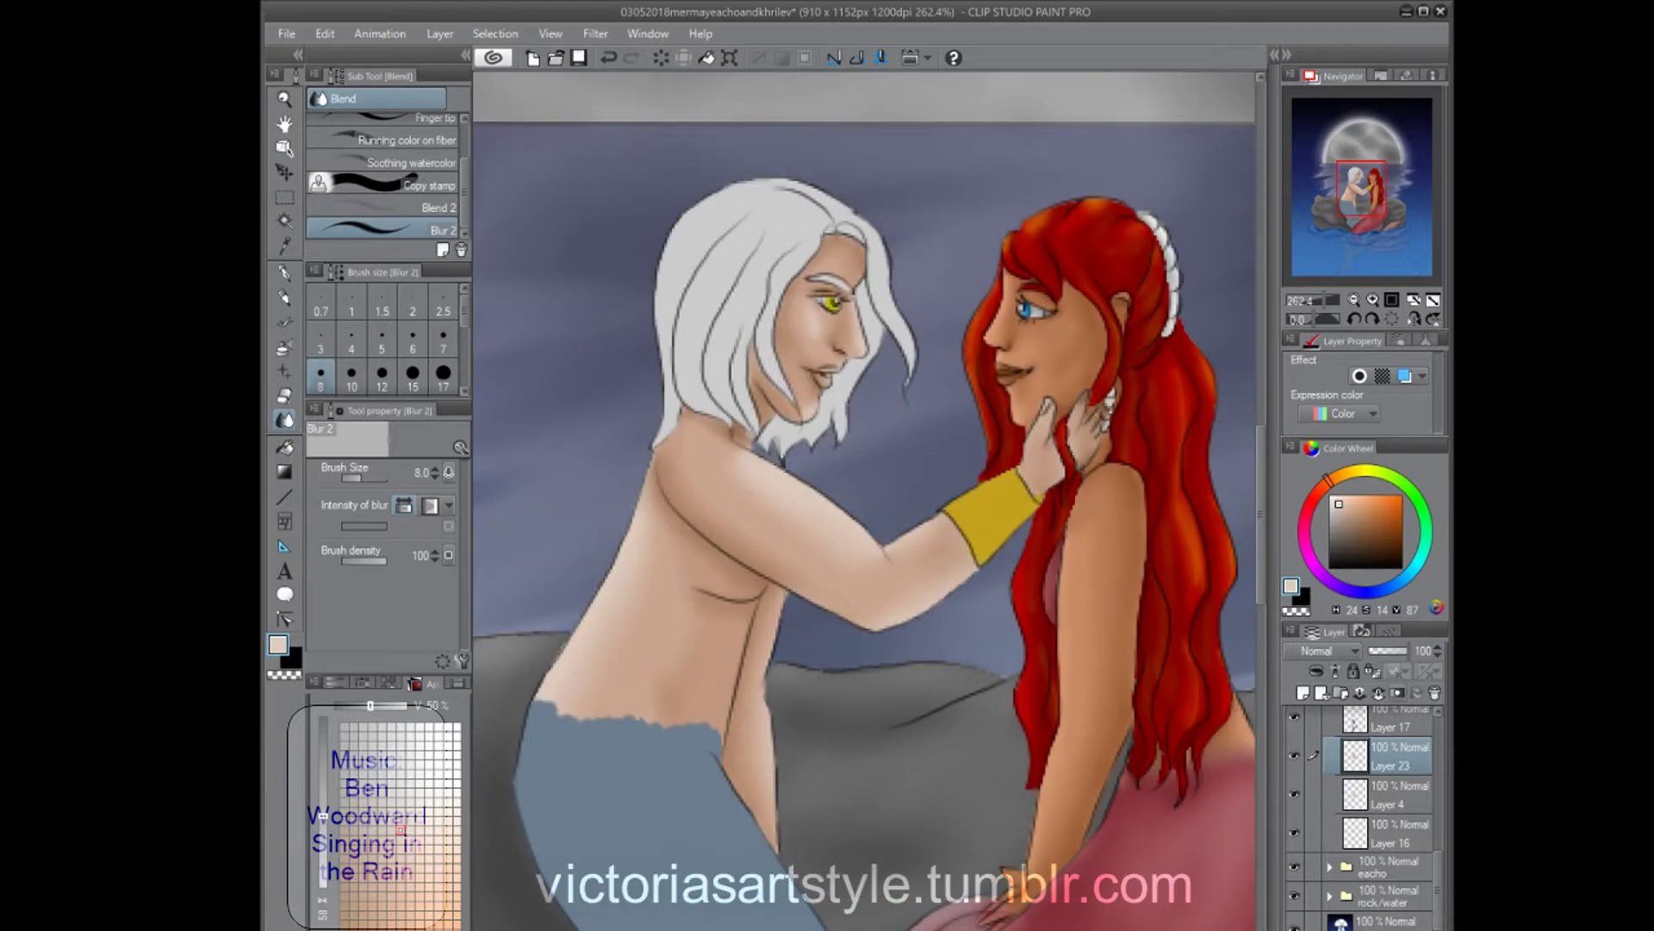
Select the merman's eye and shade the yellow iris with gold and darker amber on Layer 13, Turnip pen size 4.
scroll(835, 243, up, 4)
alt+click(832, 366)
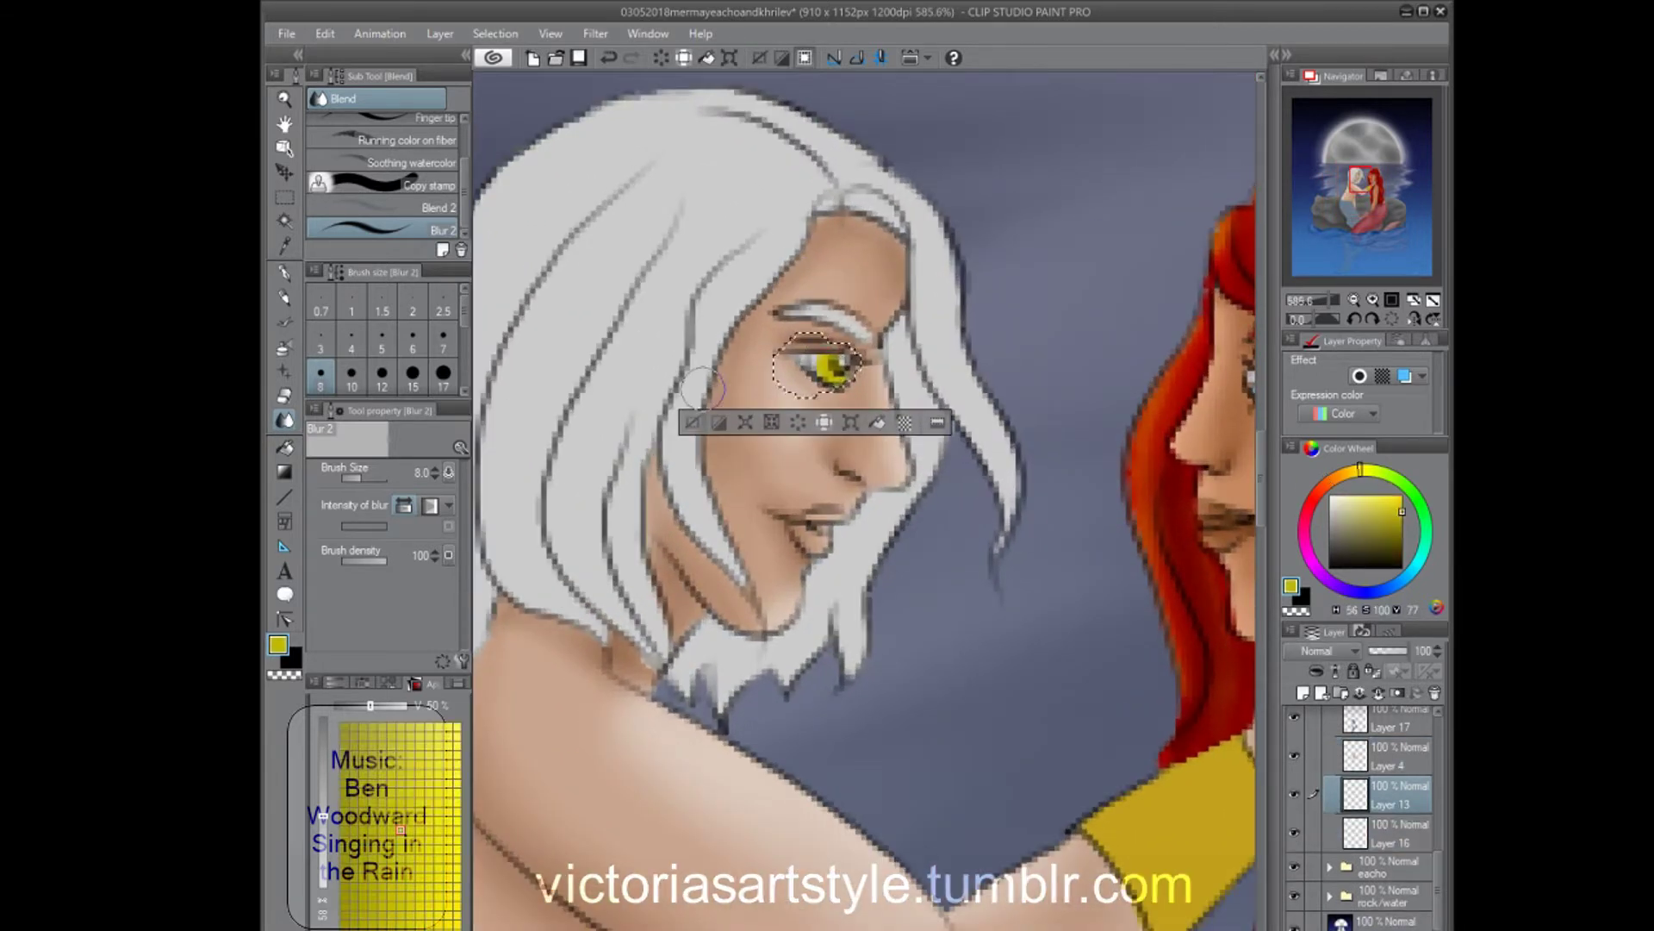
key(p)
click(400, 829)
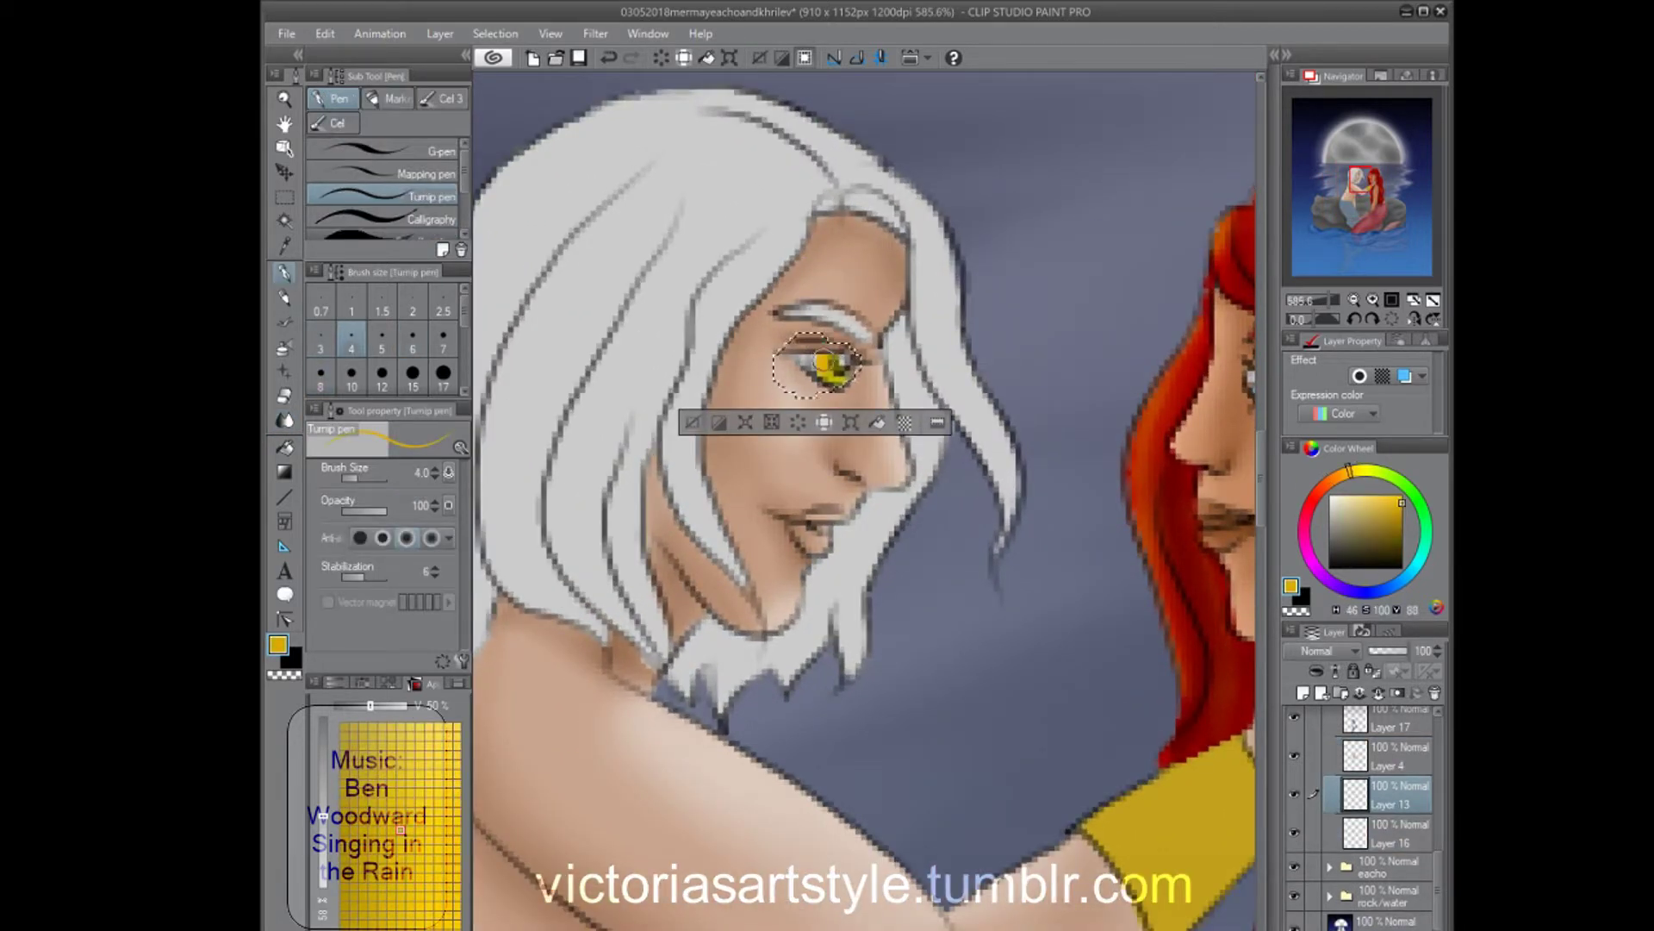
alt+click(796, 395)
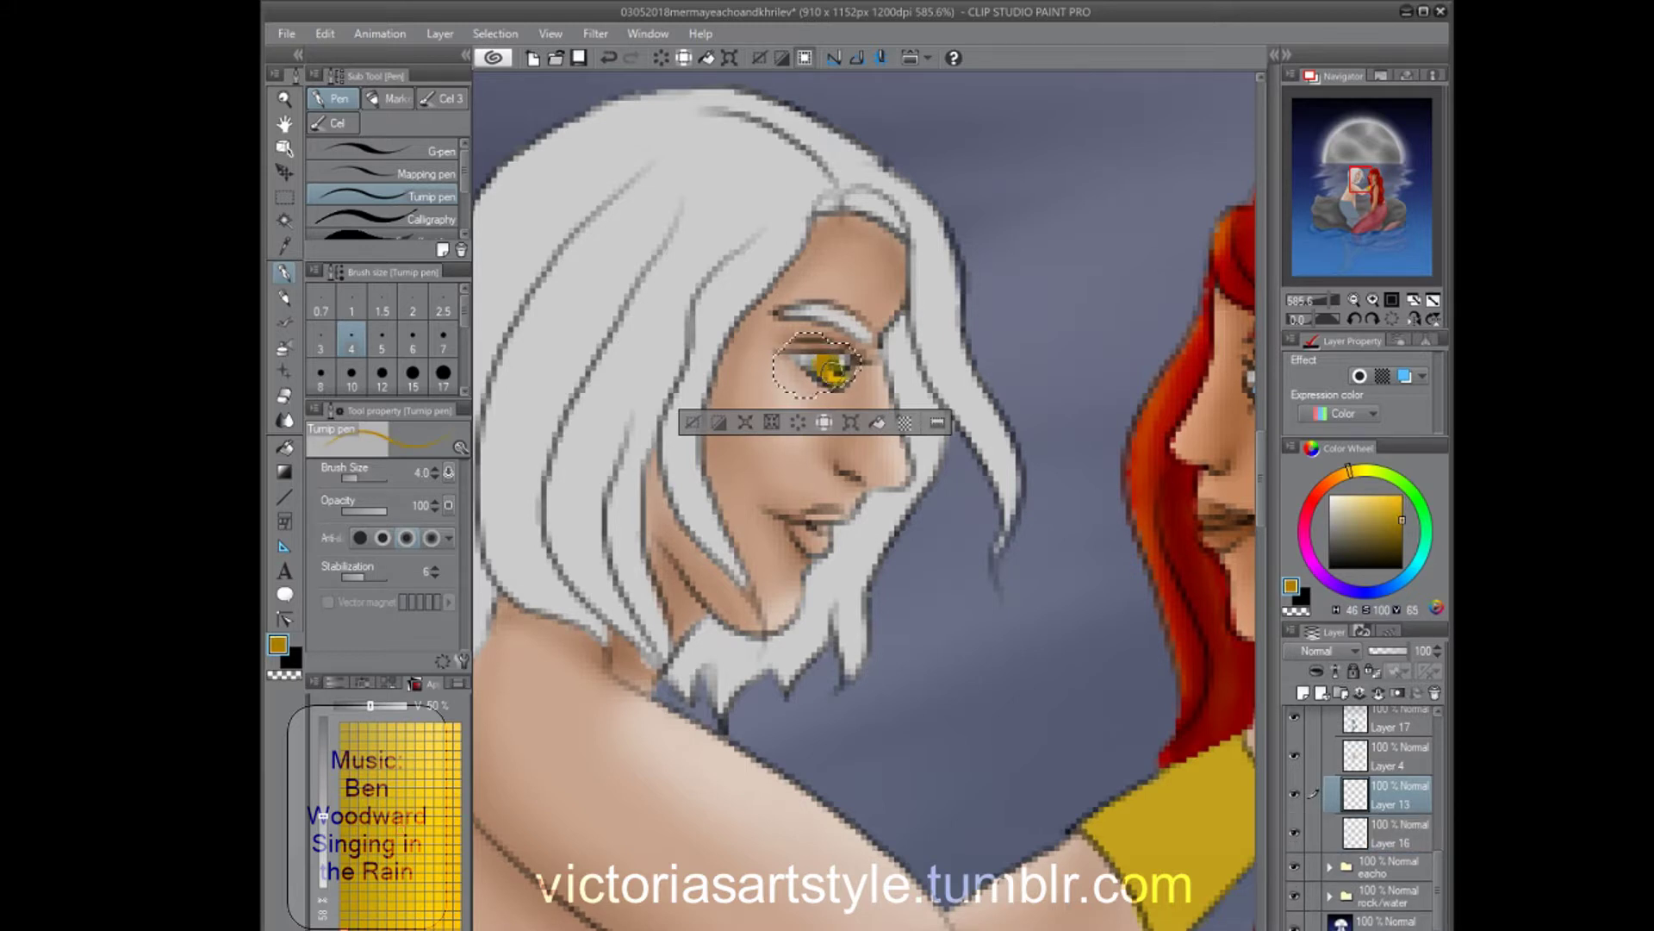
Deselect the eye and soften the blue tail's waist edge into the skin on Layer 17 using Blur 2 at size 8.
scroll(771, 415, down, 4)
click(1391, 729)
key(ctrl+d)
scroll(810, 807, up, 3)
key(j)
mouse_move(642, 547)
mouse_down()
mouse_move(704, 543)
mouse_move(687, 547)
mouse_move(778, 620)
mouse_move(862, 569)
mouse_up()
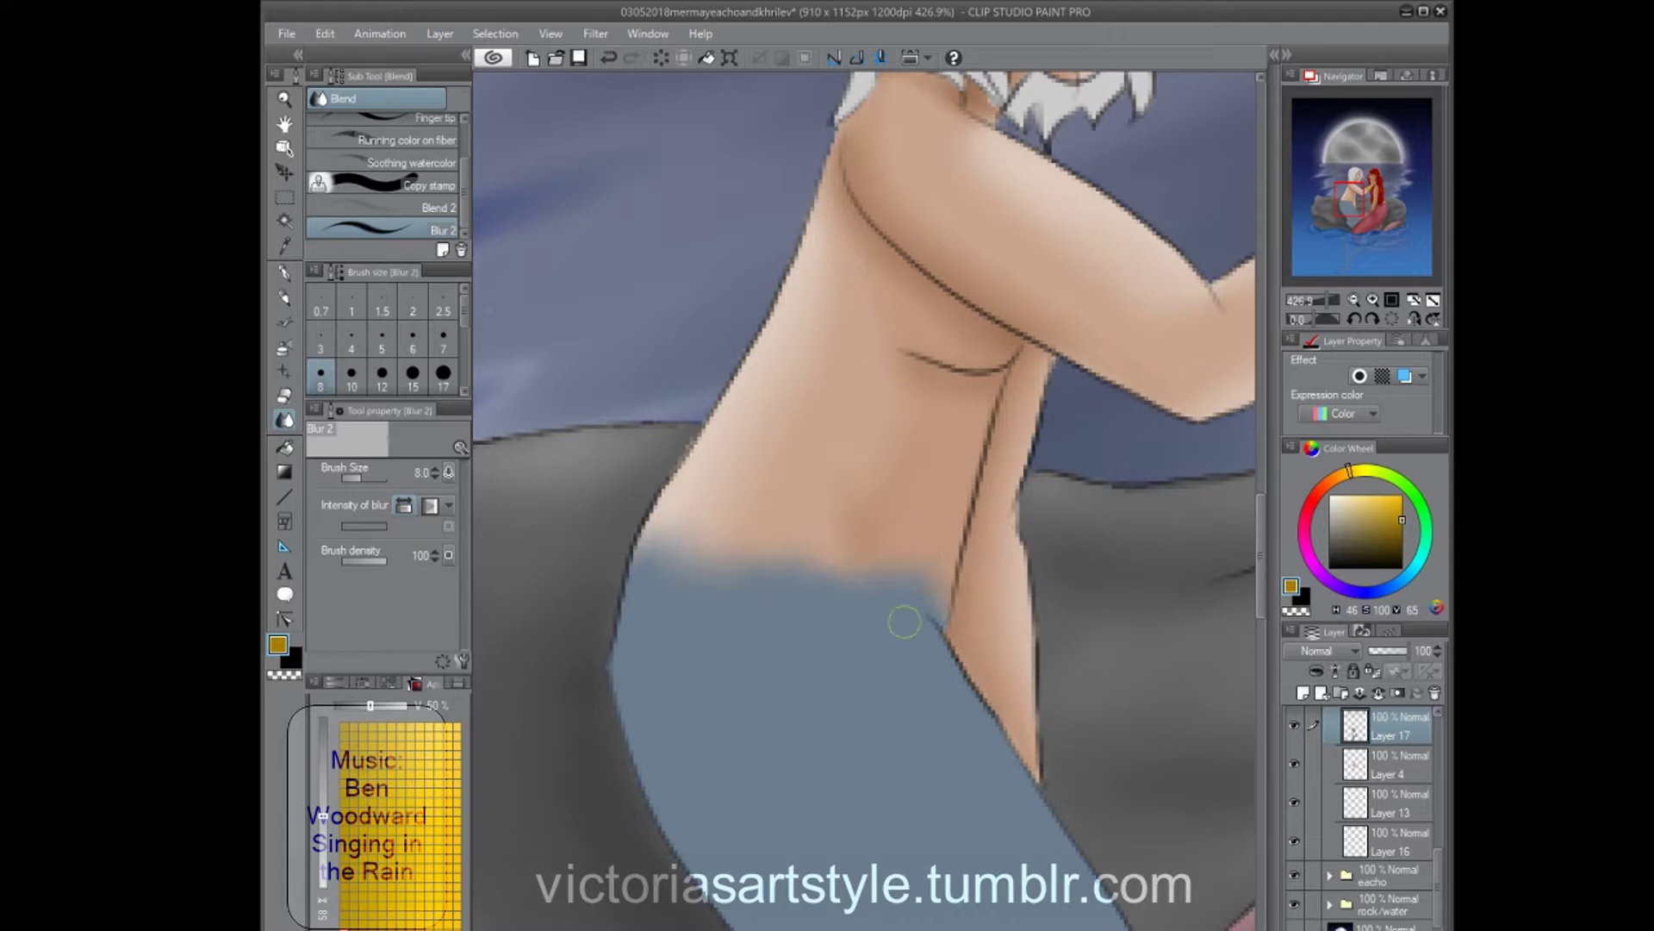
Add Layer 23 above Layer 17, select the merman's tail and paint dark blue shadows along its back edge and beneath the pink fin.
key(ctrl+shift+n)
drag(947, 775, 776, 624)
alt+click(666, 915)
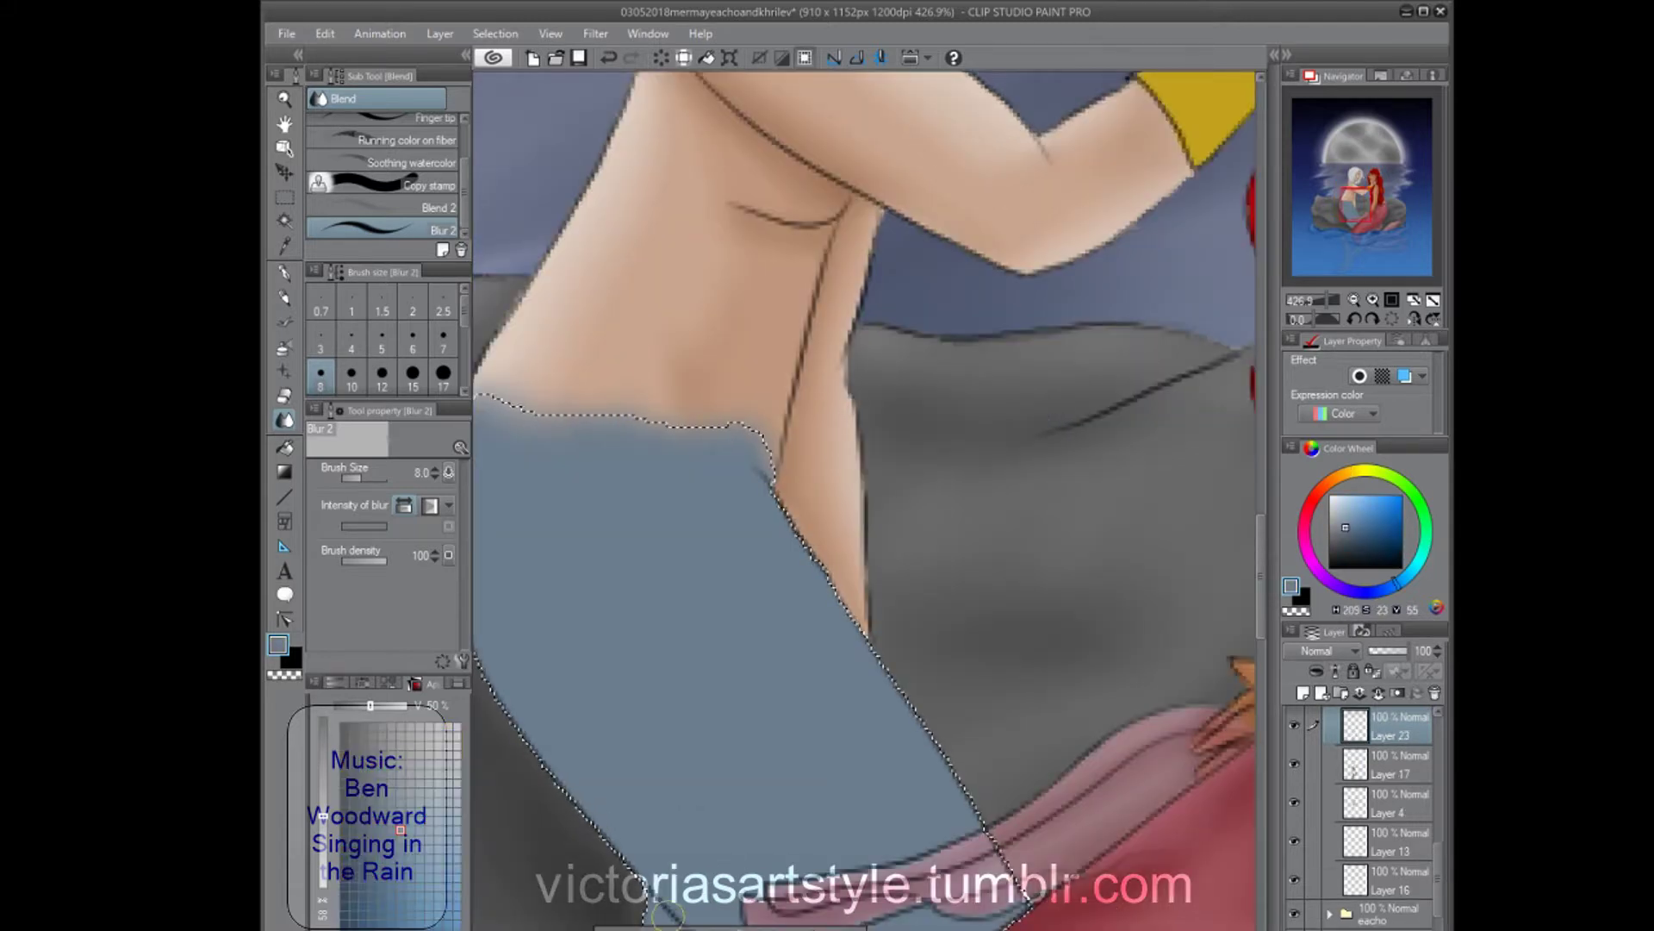
drag(763, 449, 939, 750)
drag(784, 500, 913, 715)
drag(534, 758, 637, 897)
drag(870, 646, 948, 749)
mouse_move(758, 440)
mouse_down()
mouse_move(818, 612)
mouse_move(855, 428)
mouse_up()
scroll(817, 612, down, 1)
key(p)
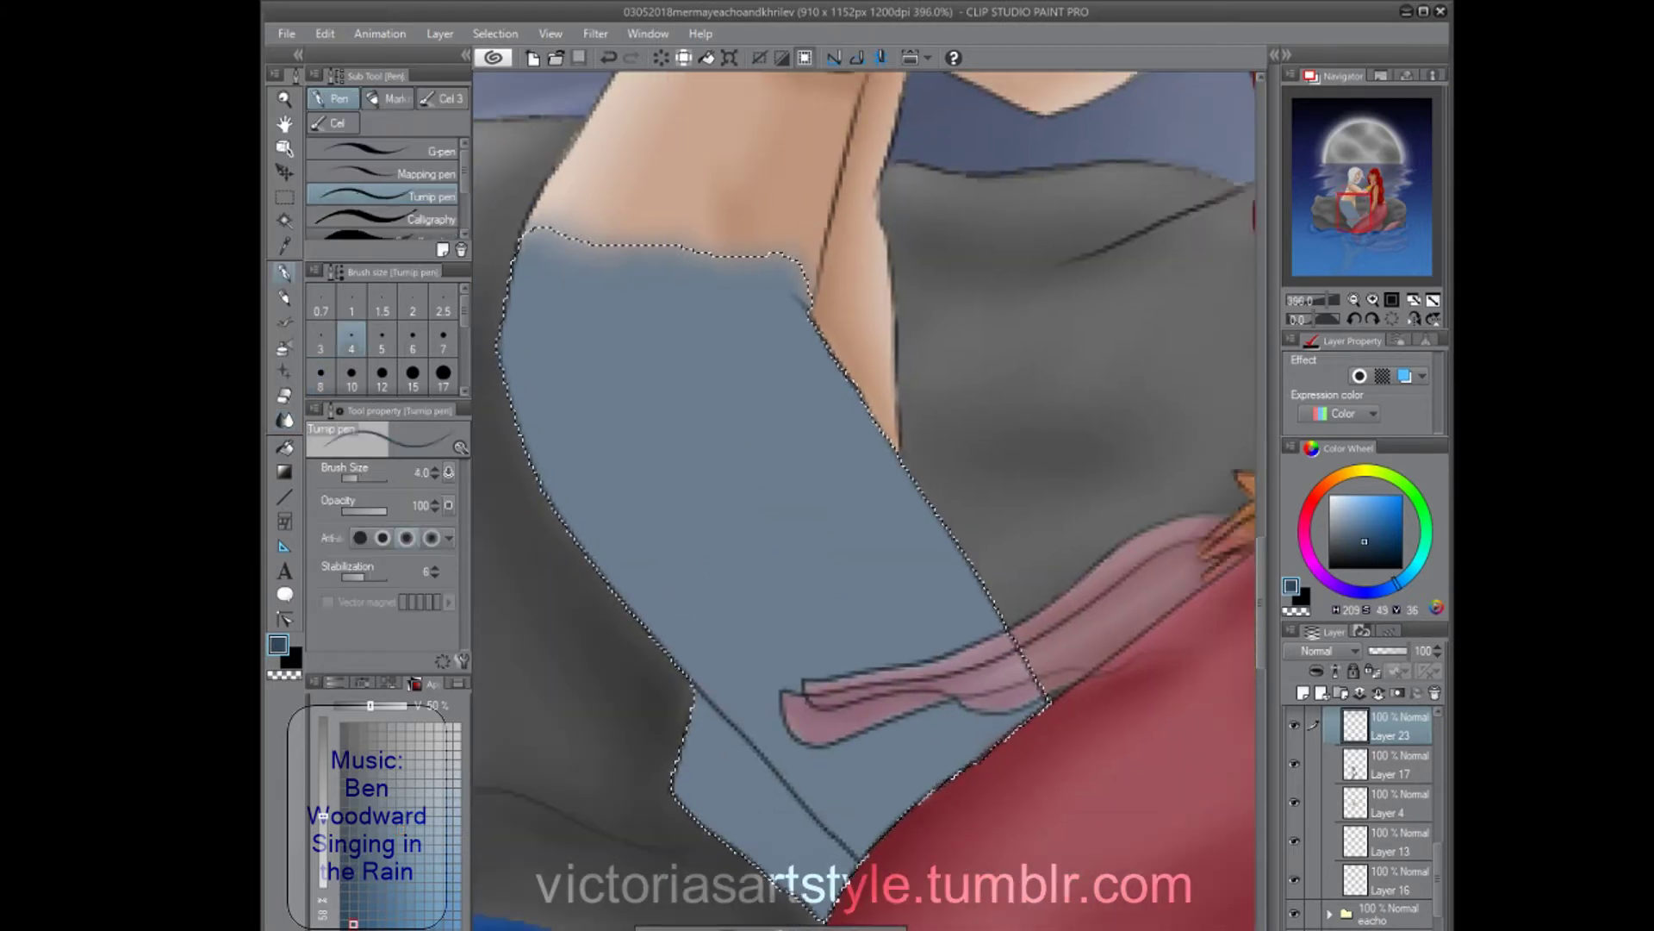
mouse_move(510, 314)
mouse_down()
mouse_move(522, 433)
mouse_move(667, 635)
mouse_move(861, 849)
mouse_up()
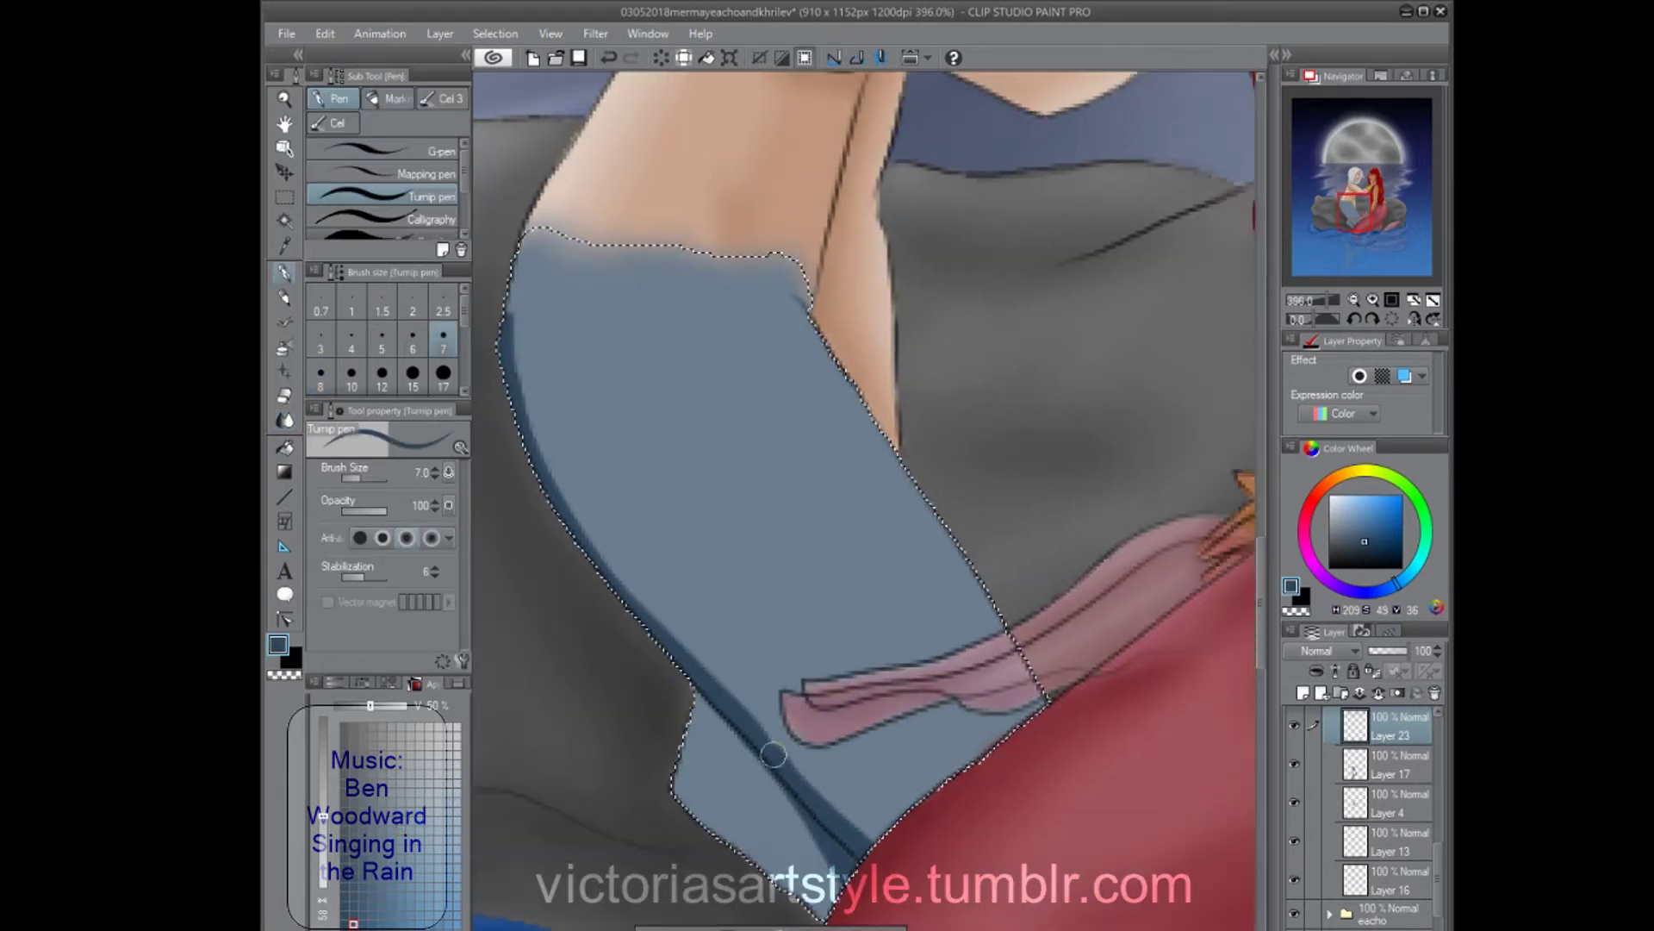
drag(810, 767, 1021, 714)
scroll(948, 551, down, 3)
Paint dark blue shadows along the edges of the merman's underwater tail fin with the Turnip pen at size 7.
drag(948, 551, 886, 406)
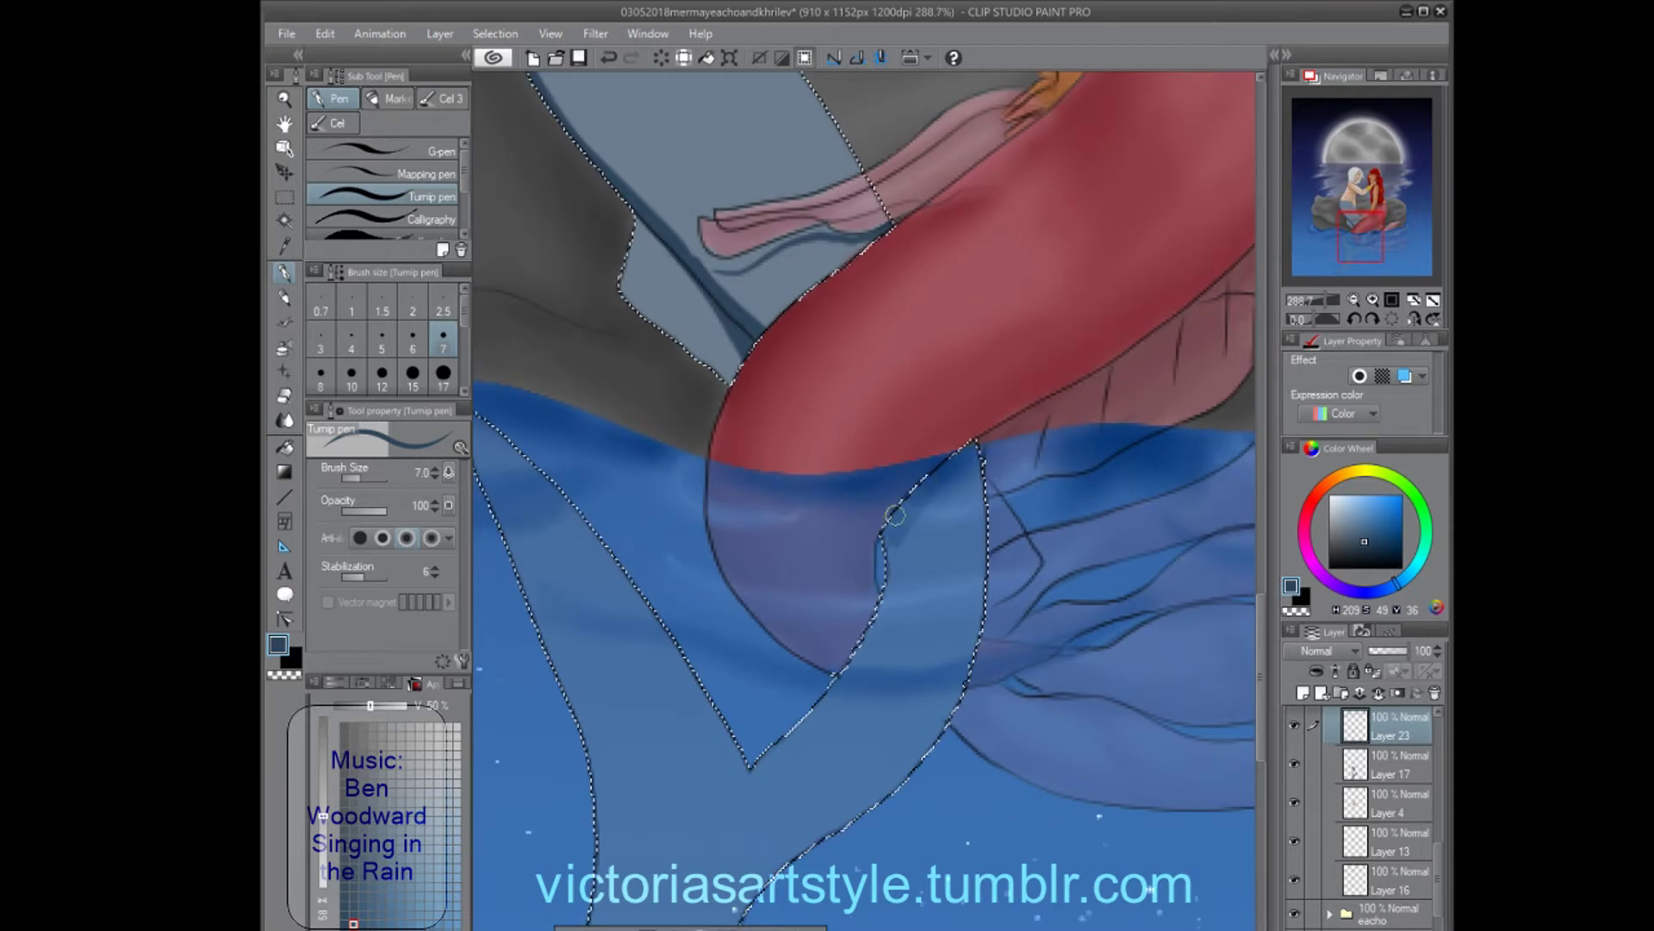
drag(982, 517, 862, 806)
mouse_move(948, 694)
mouse_down()
mouse_move(743, 904)
mouse_move(862, 567)
mouse_up()
mouse_move(840, 631)
mouse_down()
mouse_move(517, 837)
mouse_move(753, 754)
mouse_up()
drag(715, 181, 862, 427)
drag(999, 241, 888, 409)
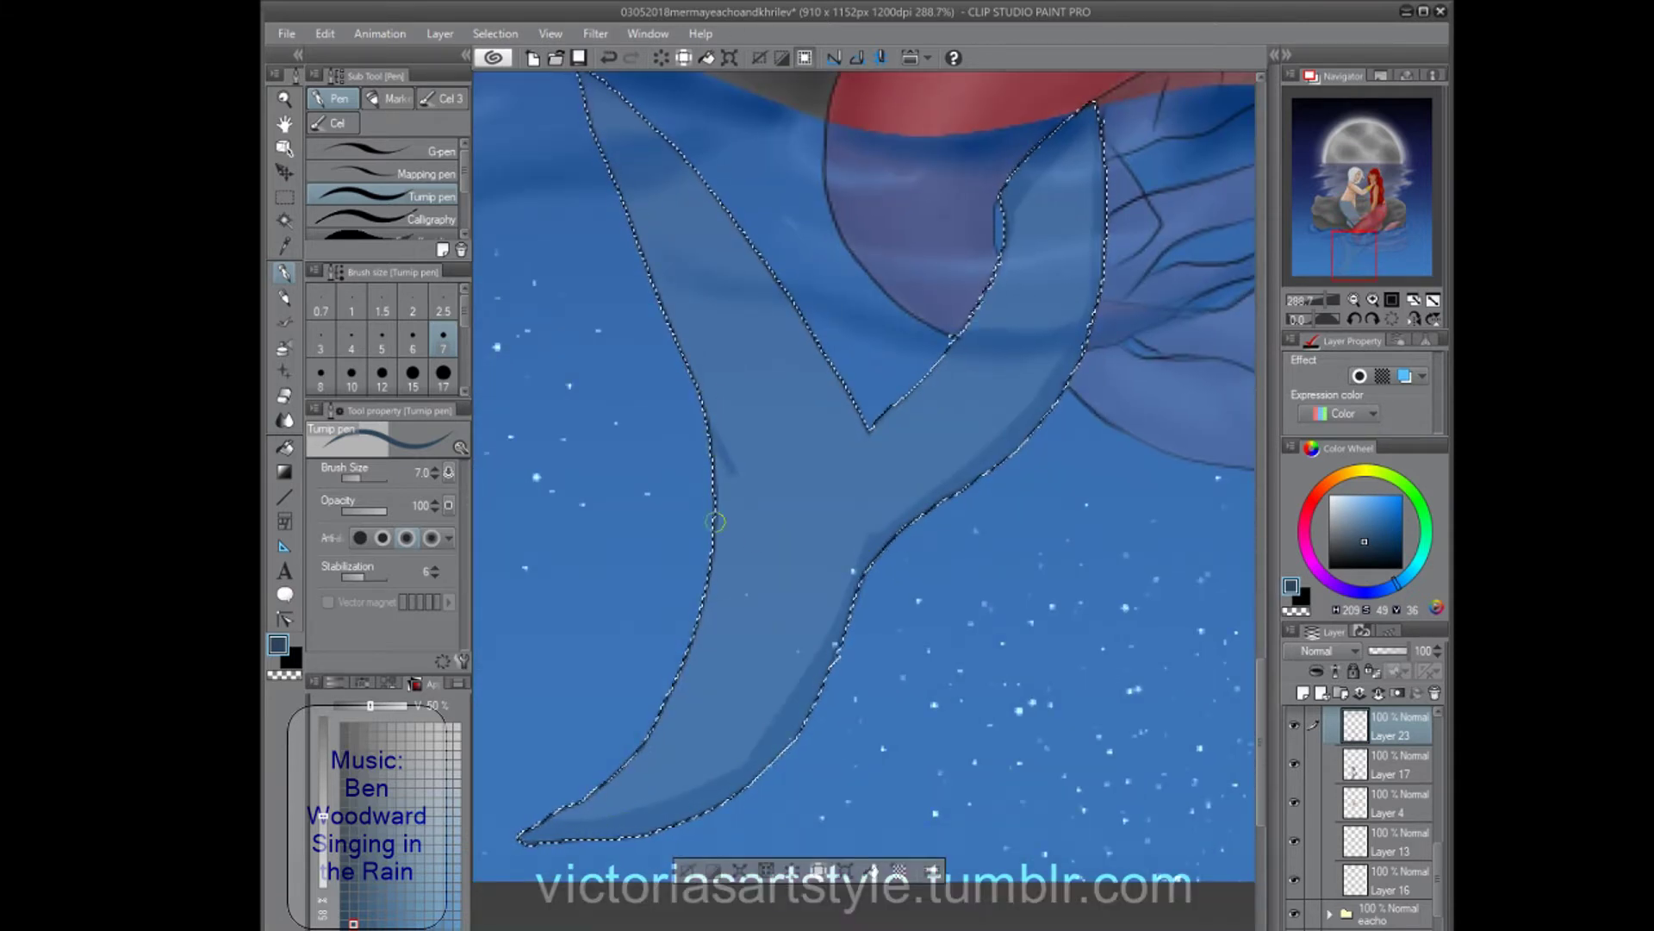
drag(991, 469, 849, 634)
drag(776, 388, 888, 819)
drag(862, 603, 763, 767)
Add Layer 24 beneath Layer 23 and widen the upper tail's shadows with a slightly lighter blue, Turnip pen size 7.
key(ctrl+shift+n)
drag(655, 185, 732, 449)
drag(759, 517, 887, 642)
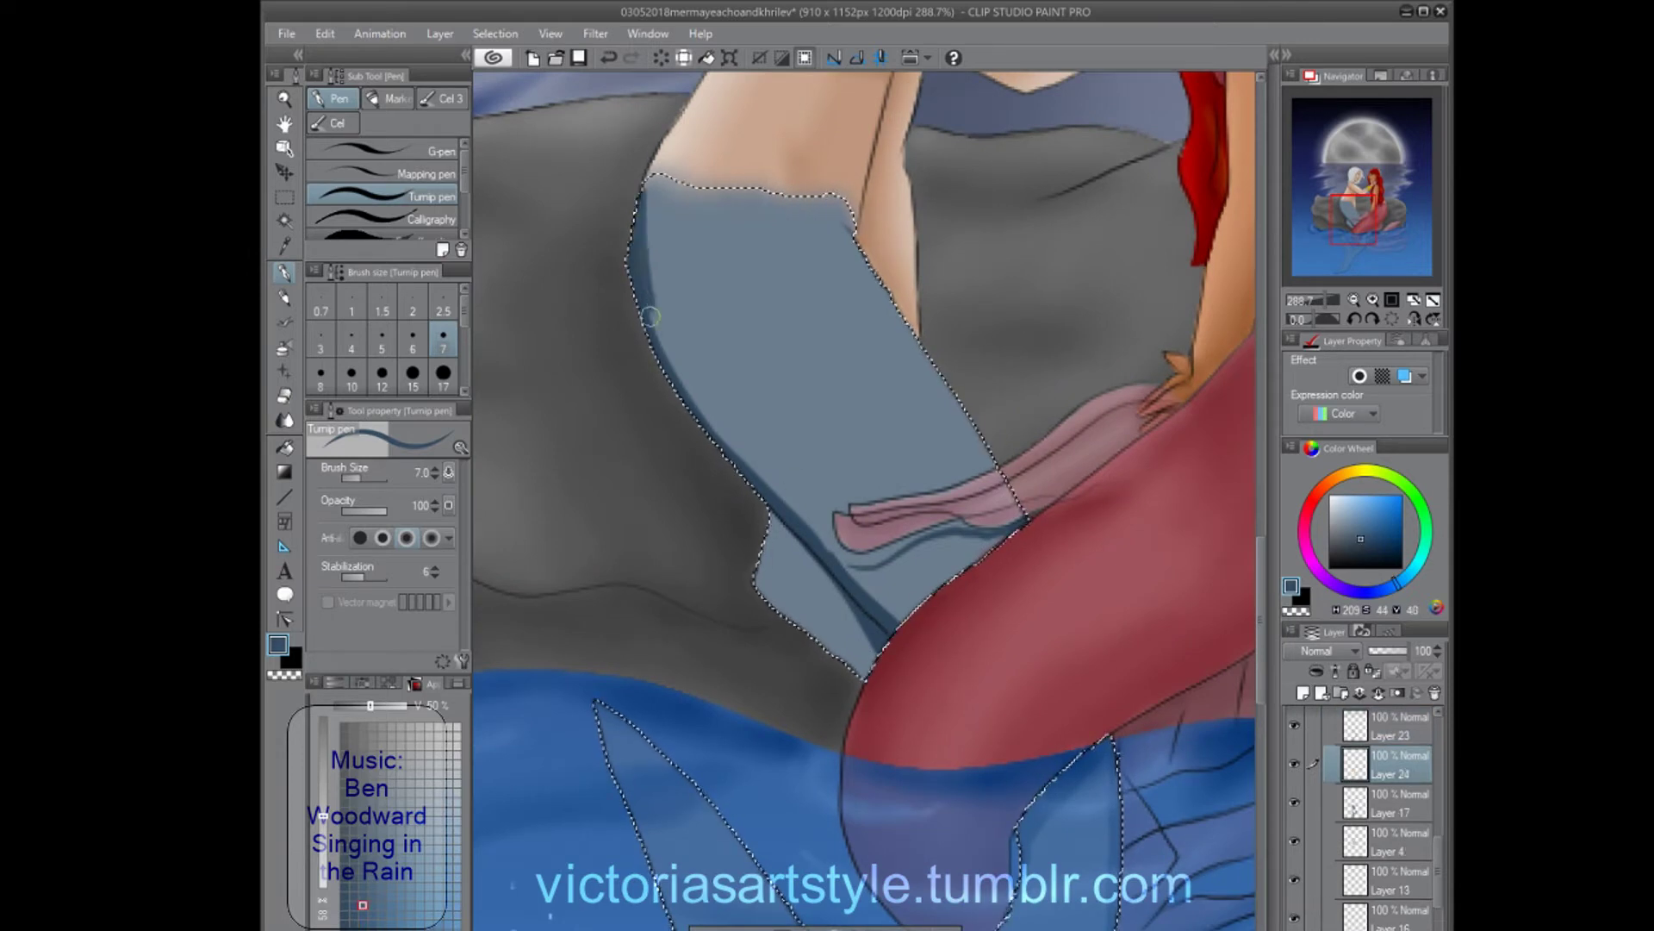
drag(647, 258, 896, 695)
drag(905, 633, 823, 539)
drag(680, 362, 836, 552)
mouse_move(939, 646)
mouse_down()
mouse_move(857, 562)
mouse_move(896, 560)
mouse_up()
drag(664, 370, 767, 517)
drag(827, 194, 1025, 560)
Widen the underwater tail fin's shadows on Layer 24 with the same blue, undoing one stroke and repainting the lower edge.
drag(861, 603, 776, 439)
mouse_move(947, 646)
mouse_down()
mouse_move(1017, 810)
mouse_move(1097, 451)
mouse_up()
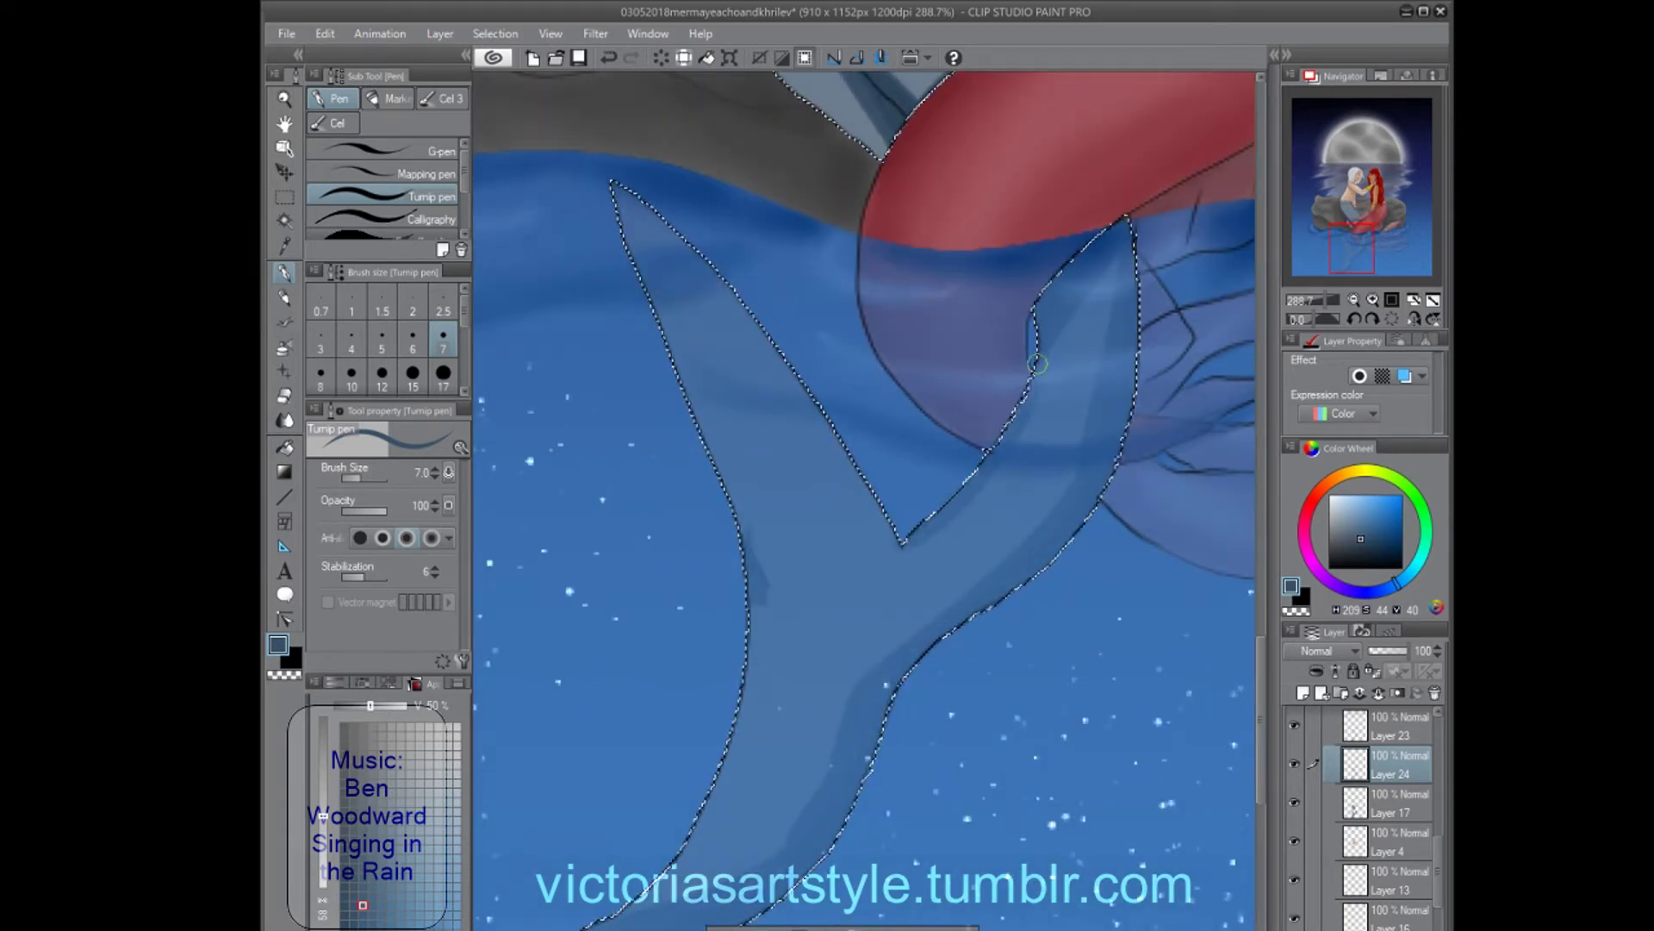
key(ctrl+z)
mouse_move(704, 830)
mouse_down()
mouse_move(798, 786)
mouse_move(875, 686)
mouse_up()
Paint a lighter blue shadow tone along both sides of the merman's tail on Layer 23 beneath Layer 24.
scroll(915, 545, up, 10)
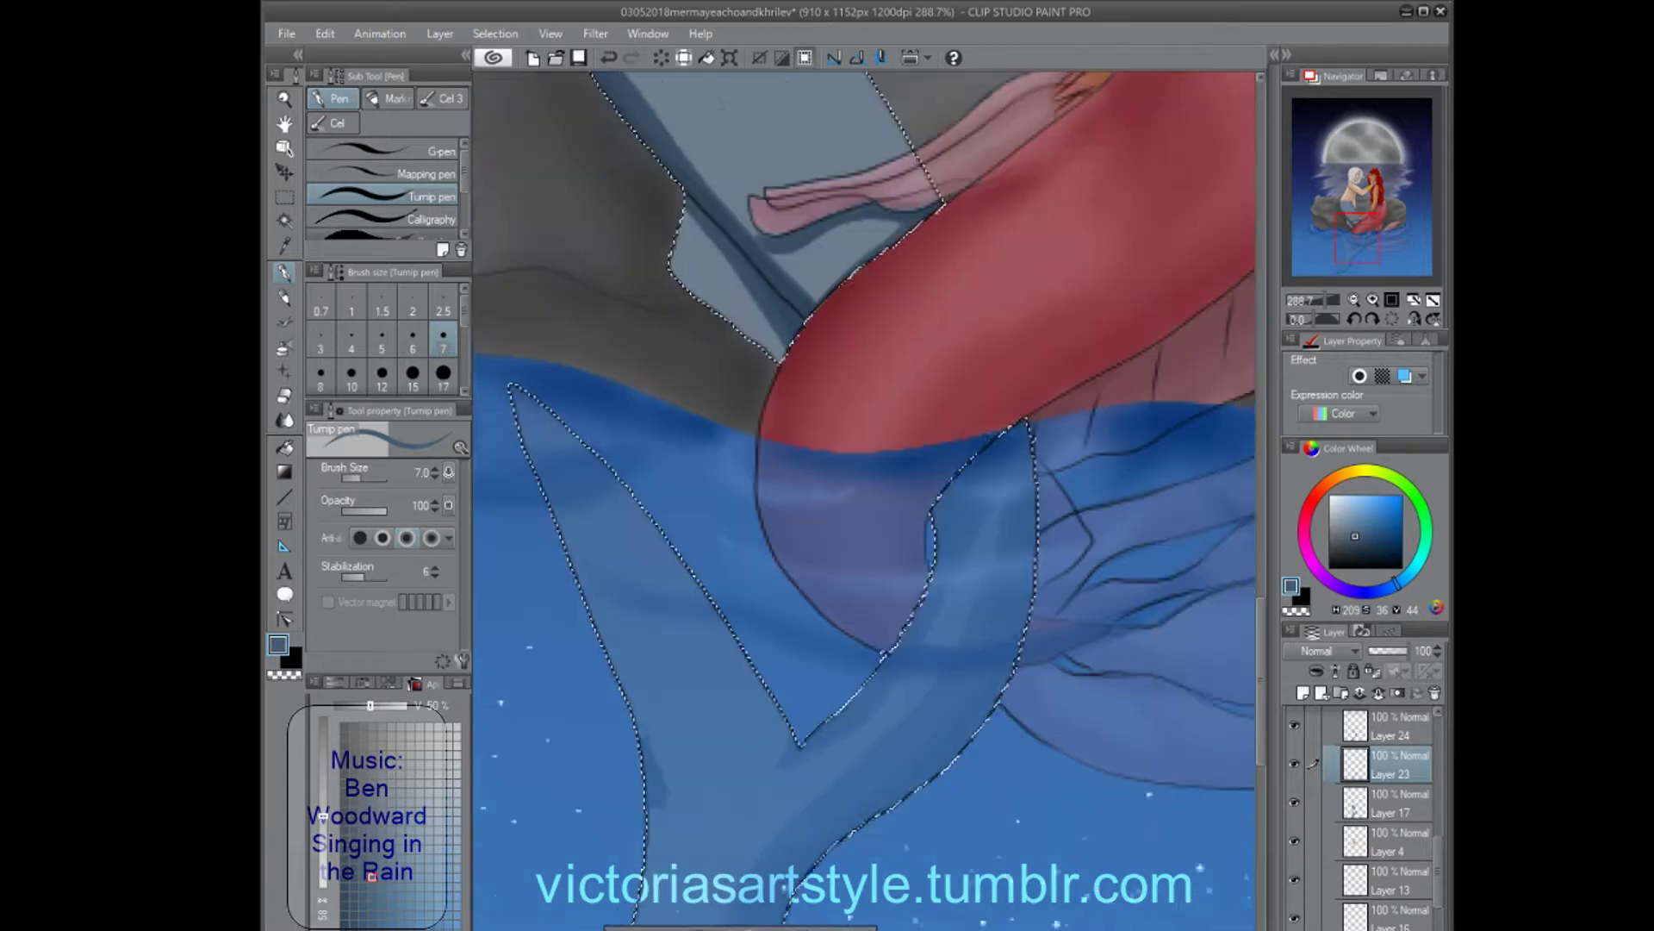
drag(866, 461, 827, 371)
mouse_move(819, 758)
mouse_down()
mouse_move(785, 333)
mouse_move(939, 577)
mouse_up()
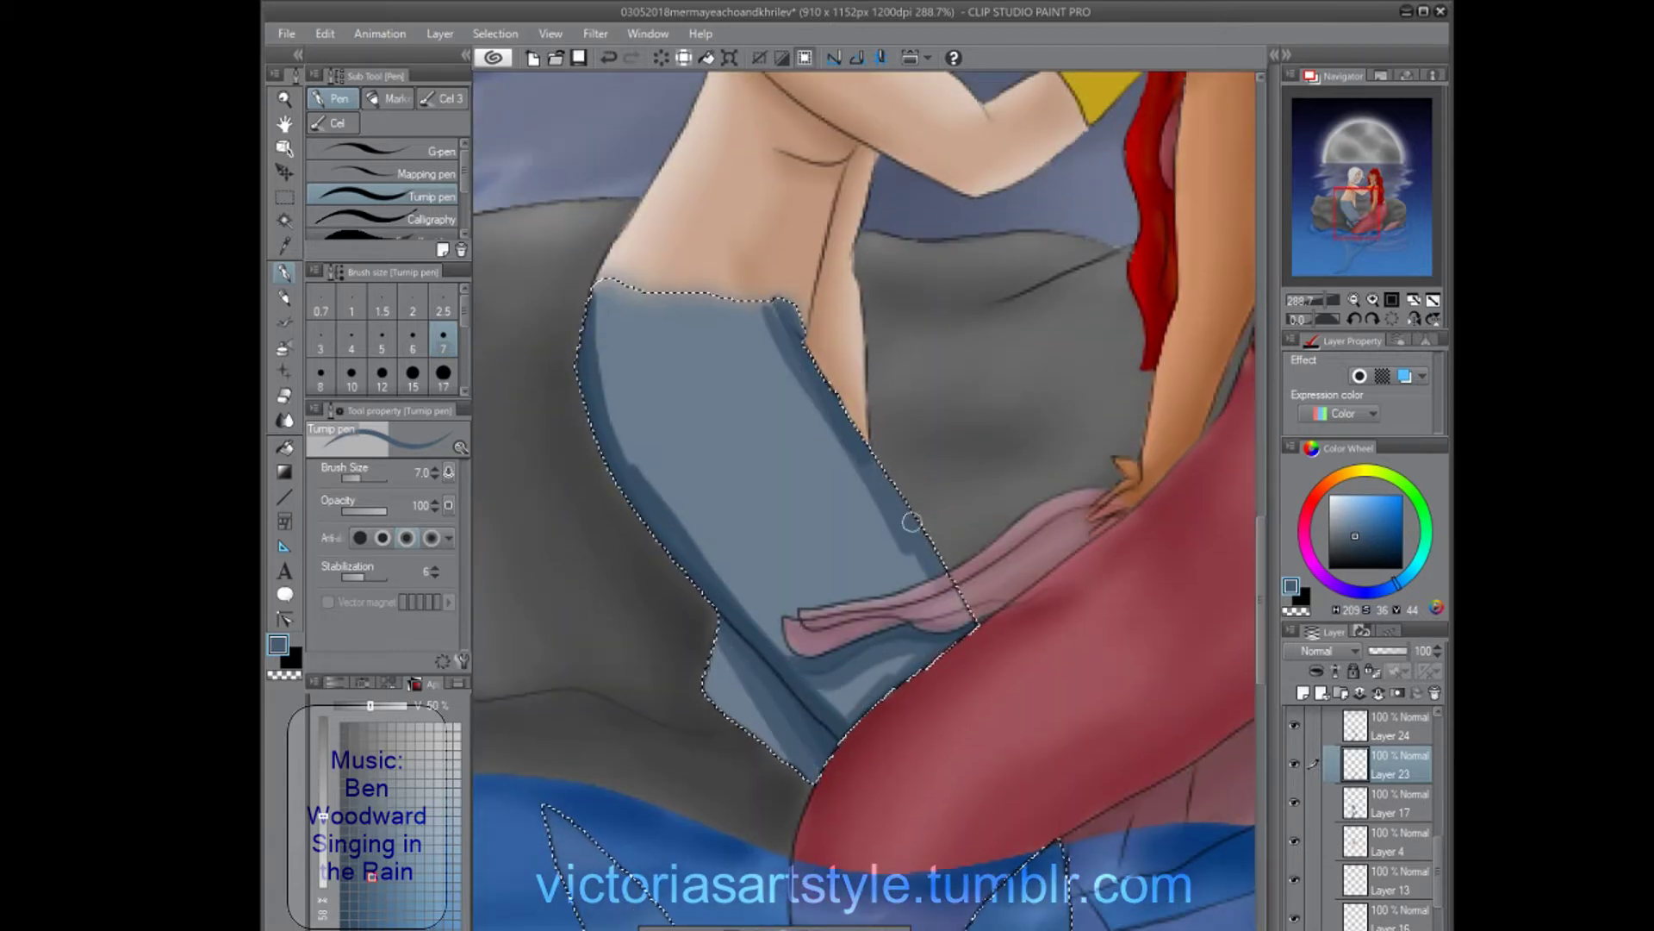
drag(621, 345, 657, 488)
drag(603, 276, 741, 594)
drag(828, 483, 861, 741)
Move Layer 24 beneath Layer 23 and cover more of the tail and fin with a paler blue, Turnip pen size 15.
drag(1391, 726, 1392, 767)
click(381, 859)
mouse_move(750, 551)
mouse_down()
mouse_move(658, 343)
mouse_move(698, 293)
mouse_move(802, 560)
mouse_up()
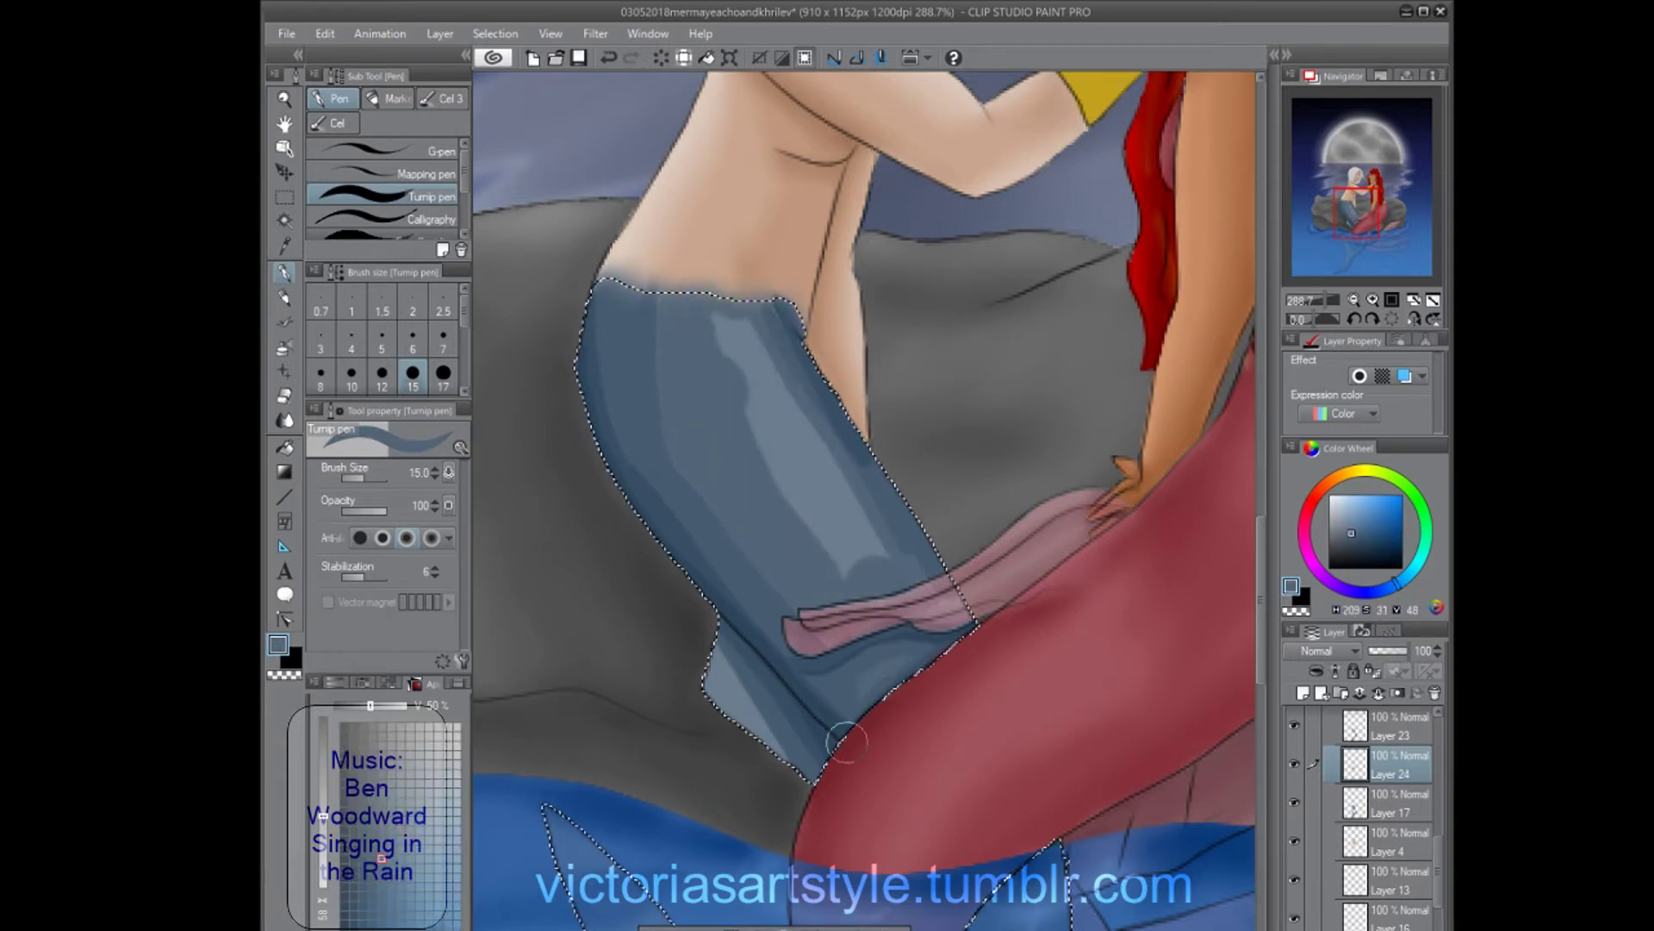
scroll(775, 655, down, 5)
drag(599, 910, 803, 716)
scroll(749, 737, up, 5)
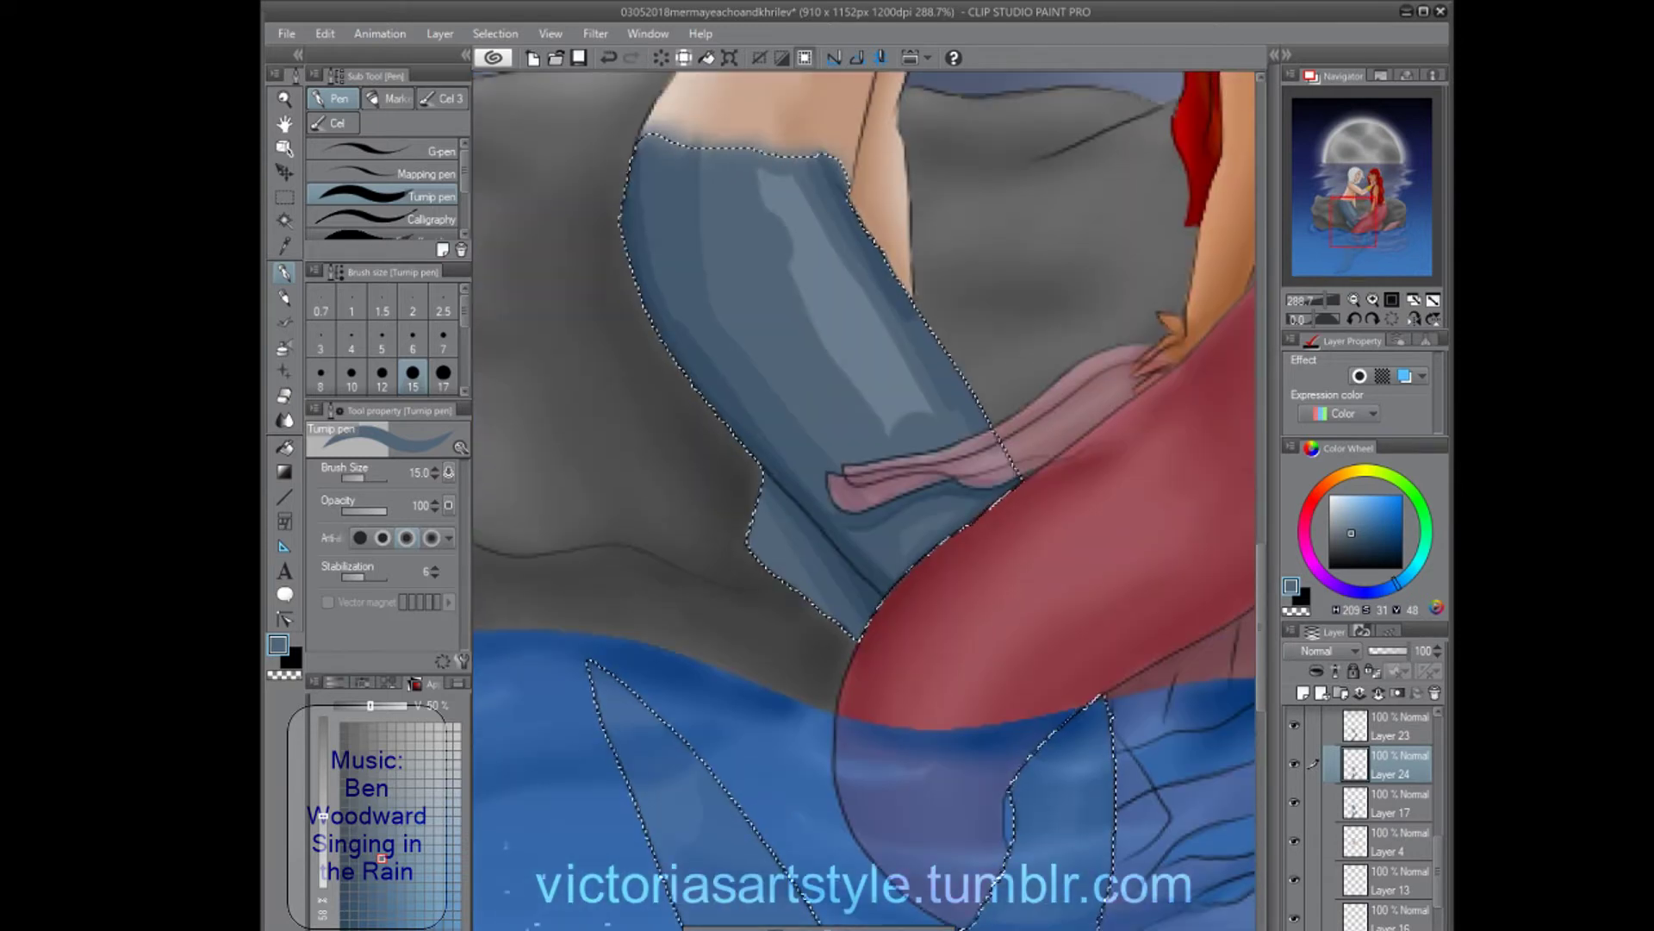
Blend the blue tones over the merman's tail with Blur 2 at sizes 8 and 17, and save the illustration.
key(j)
mouse_move(772, 520)
mouse_down()
mouse_move(757, 483)
mouse_move(753, 543)
mouse_up()
key(ctrl+s)
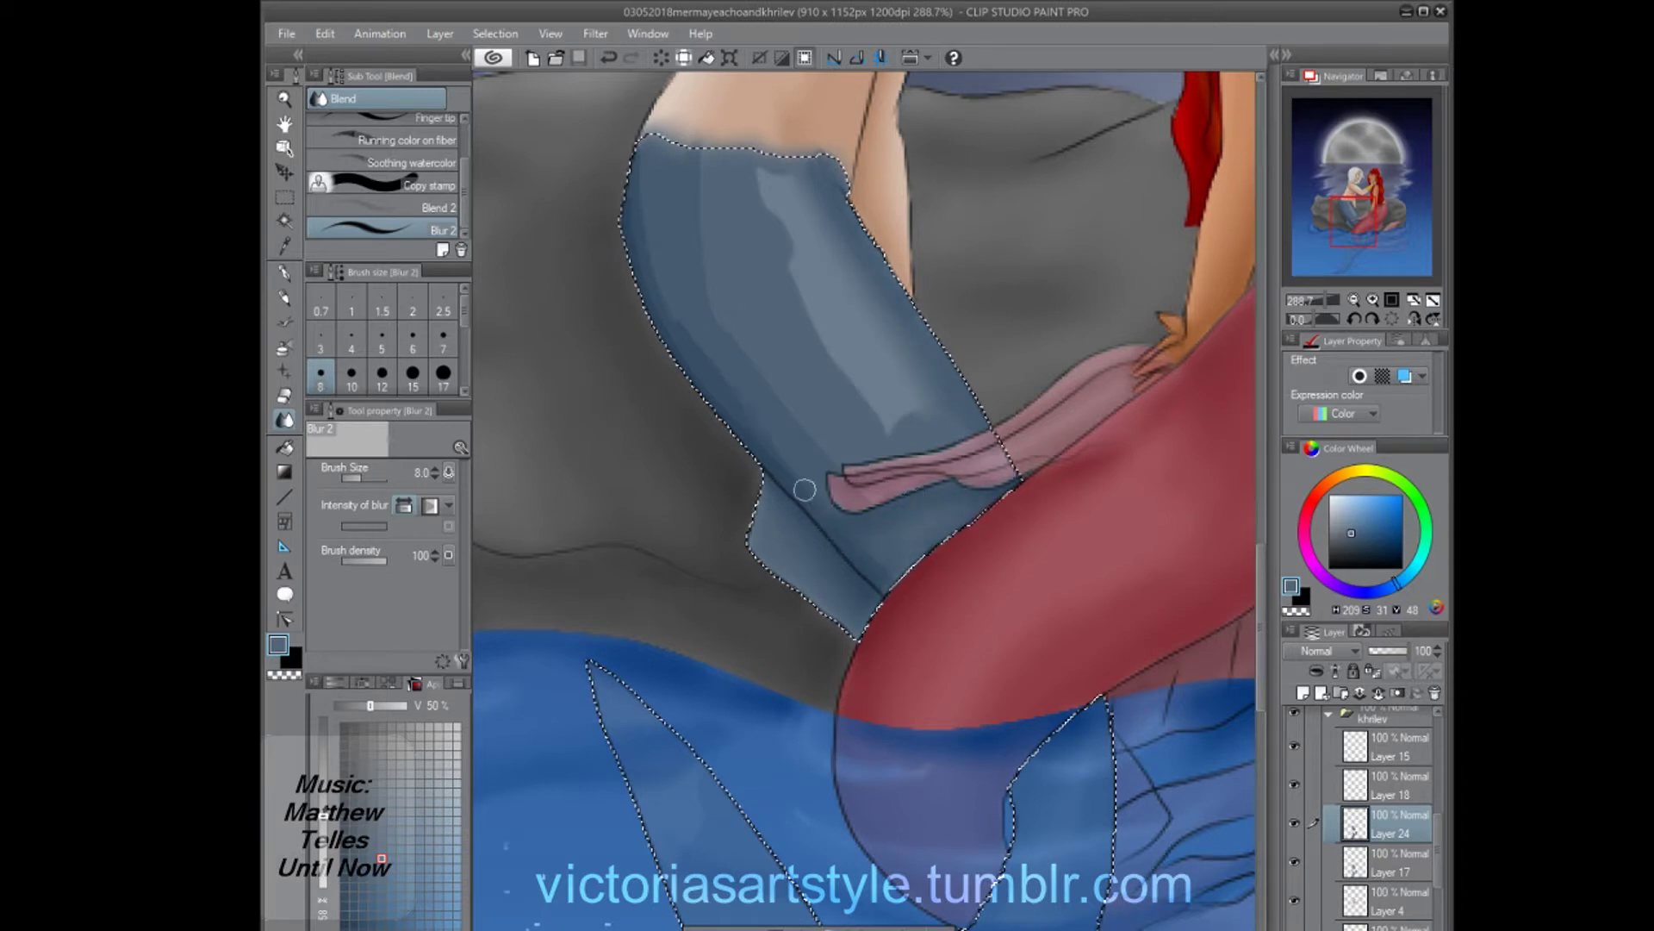
mouse_move(866, 585)
mouse_down()
mouse_move(799, 448)
mouse_move(842, 375)
mouse_up()
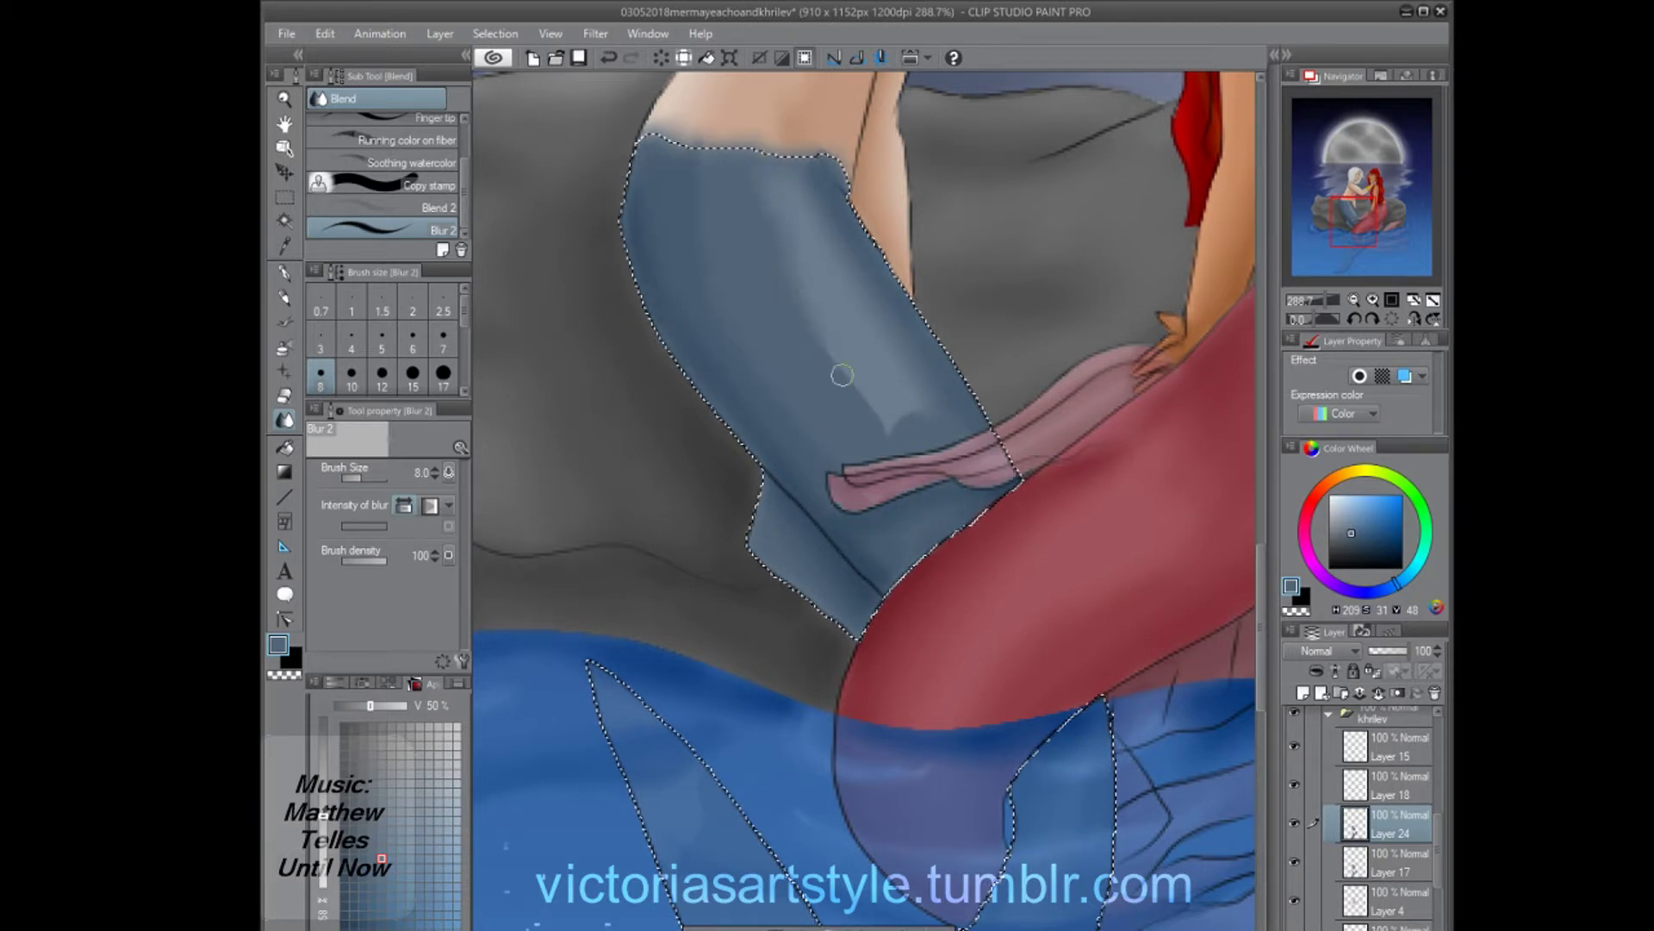
key(bracketright)
key(bracketright)
key(bracketright)
key(bracketright)
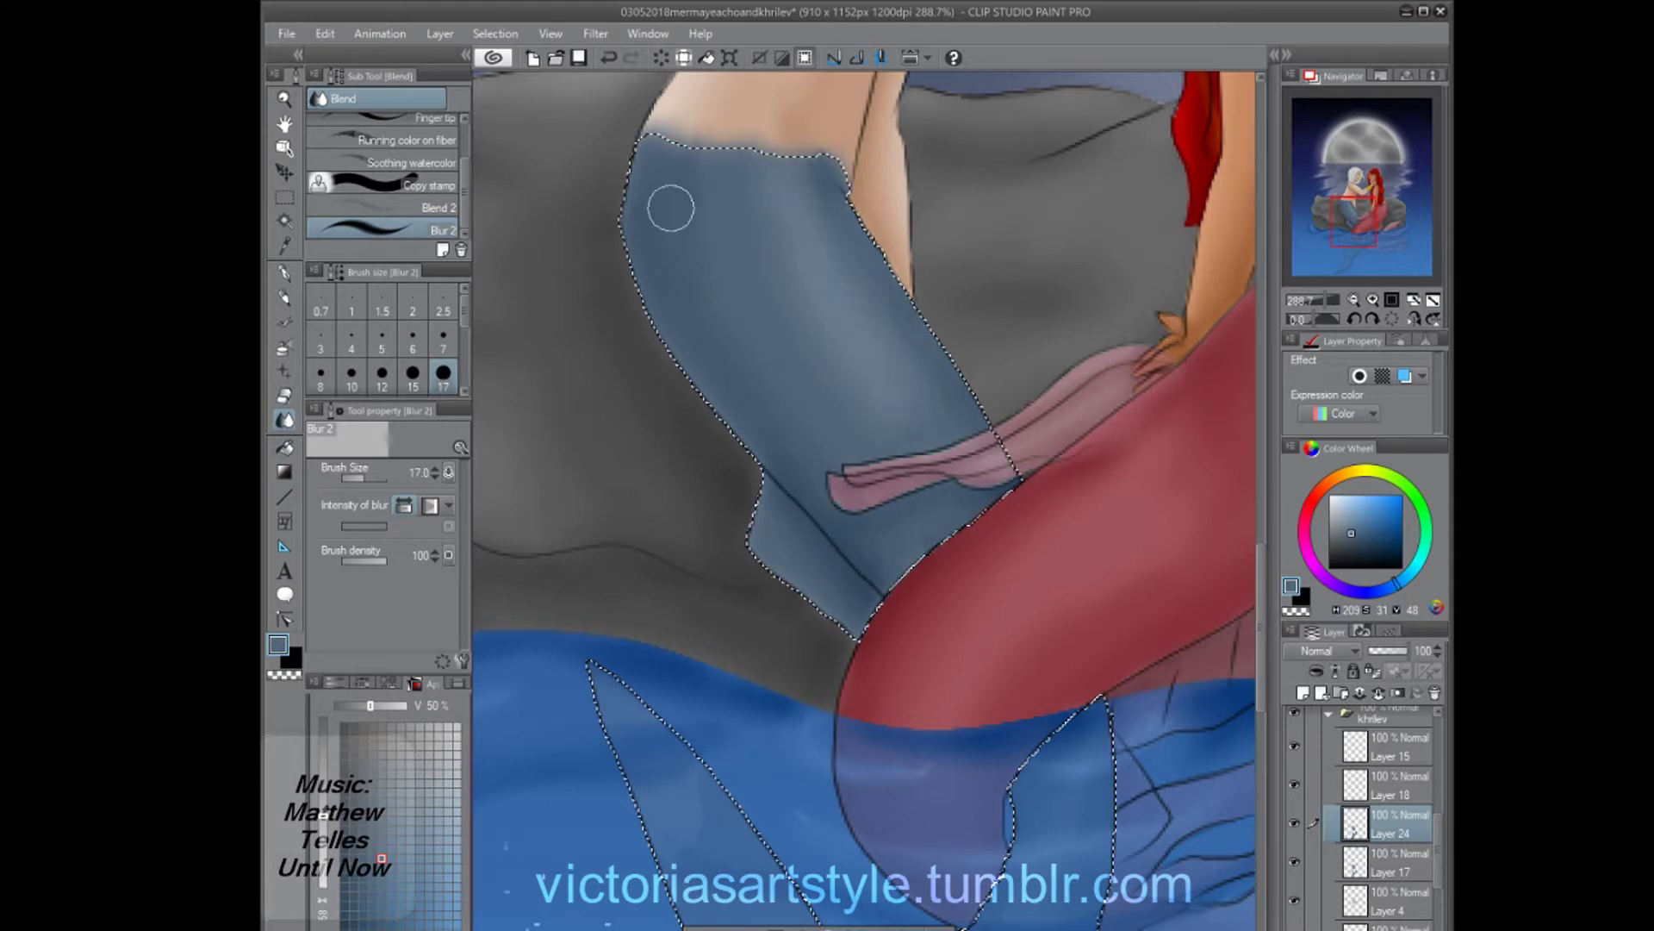
scroll(819, 431, down, 5)
scroll(679, 773, down, 5)
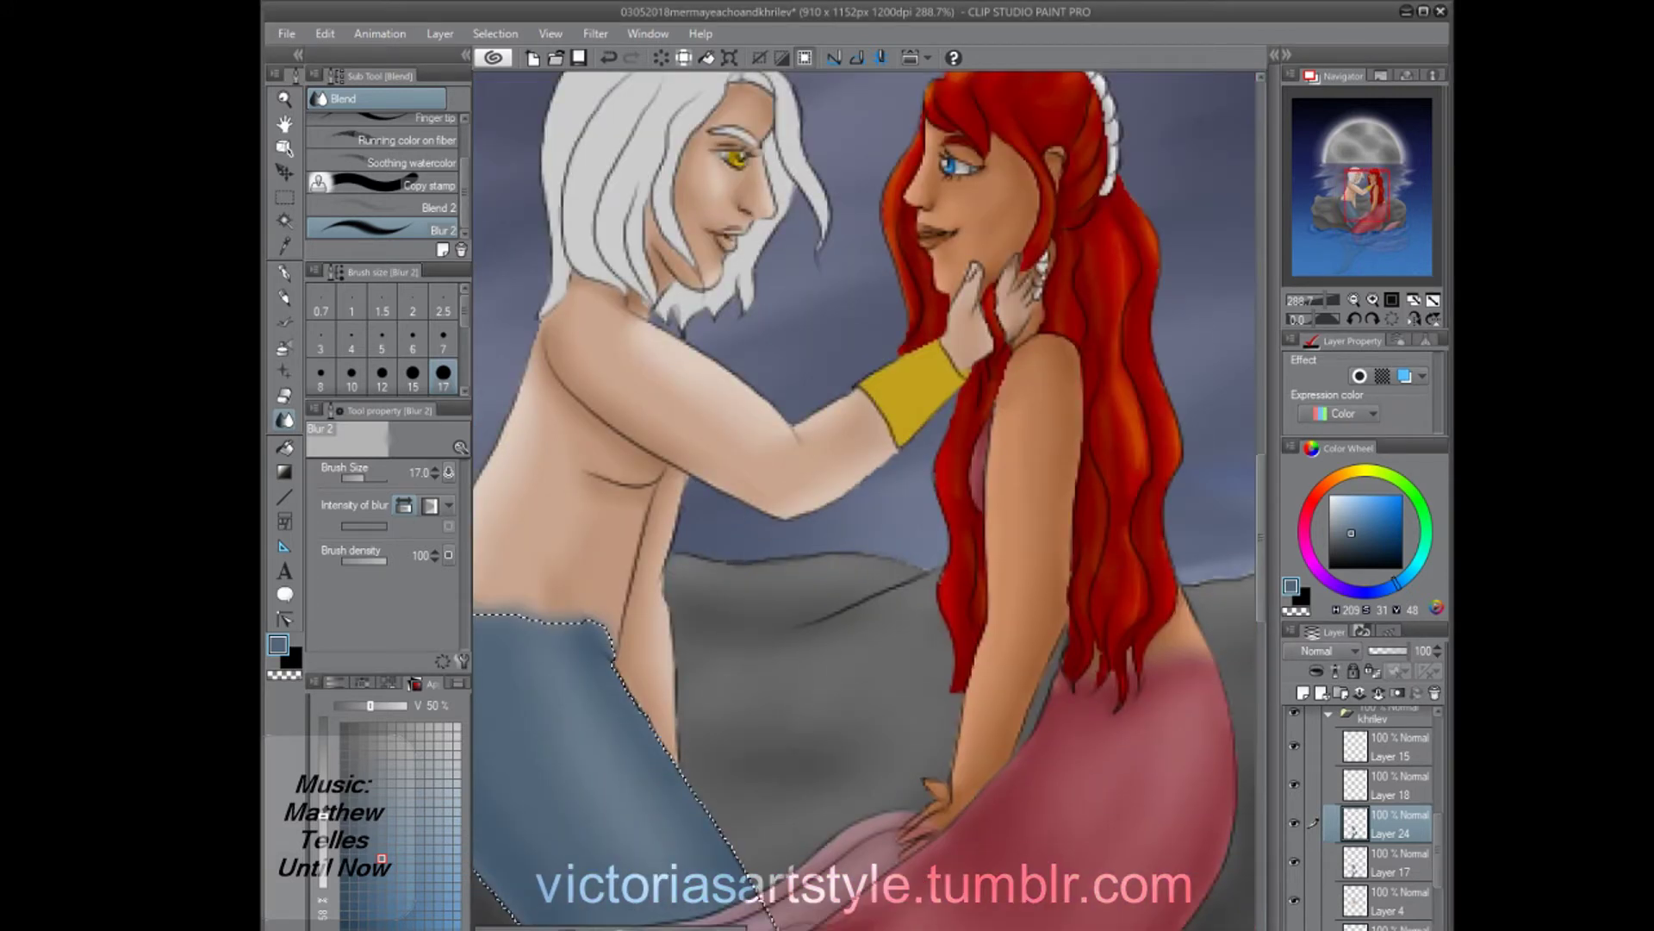
Add Layer 23 above Layer 18, select the gold wristband and shade its hand-side corner in dark gold, Turnip pen size 4.
click(1388, 785)
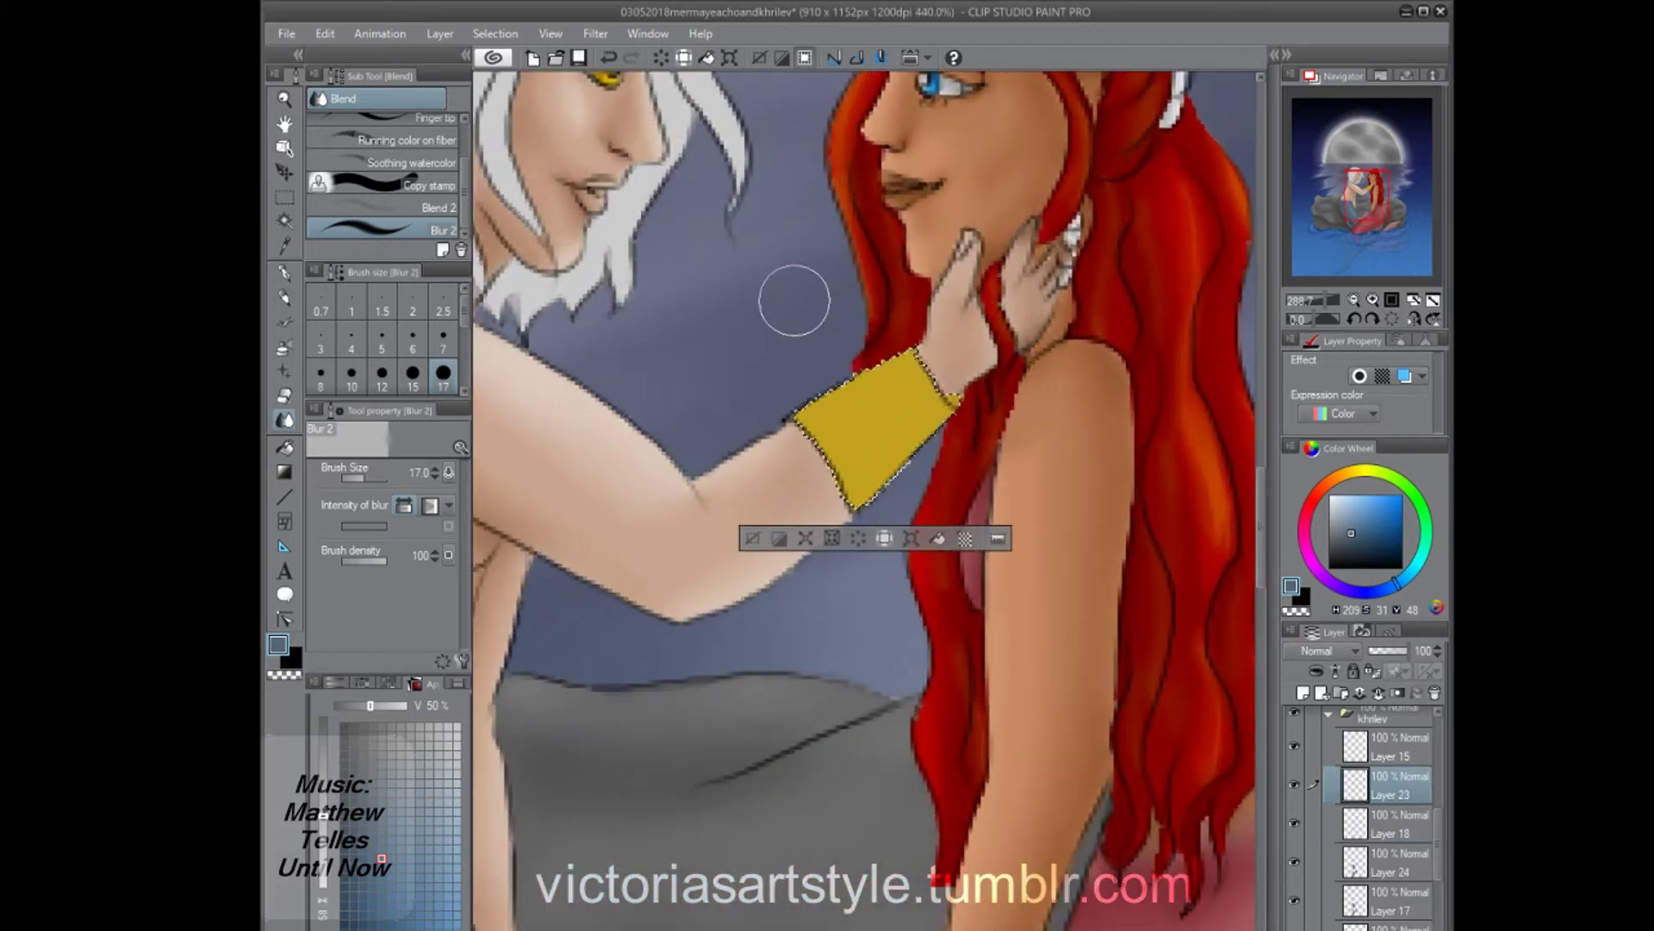
scroll(793, 295, up, 5)
alt+click(860, 507)
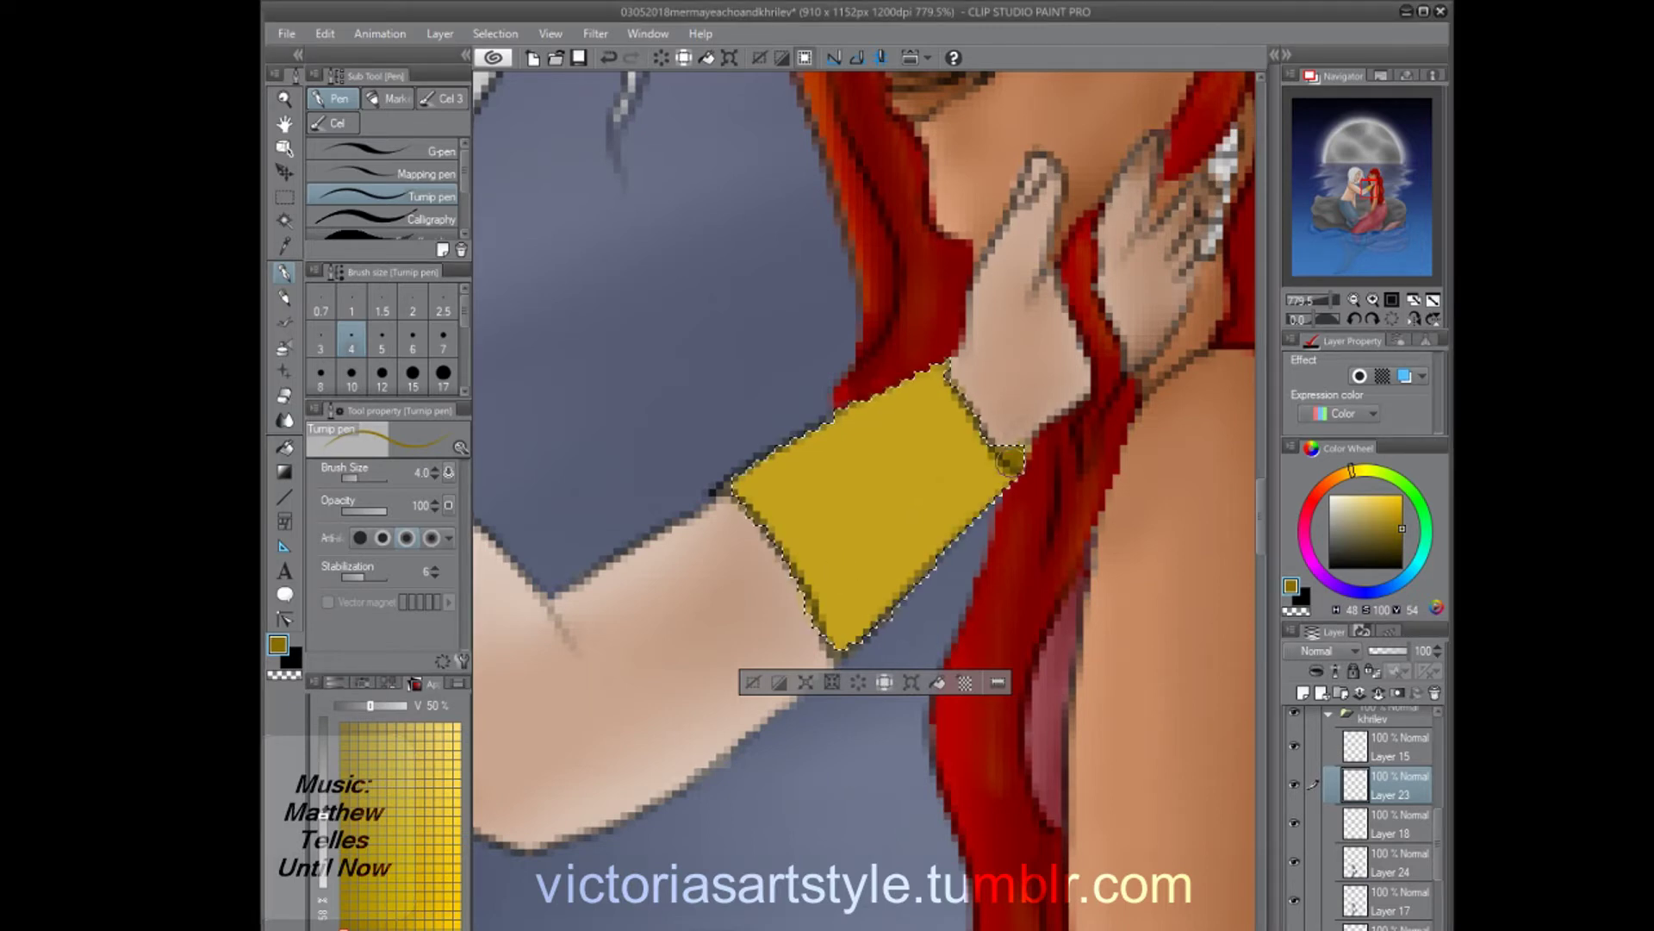
click(457, 726)
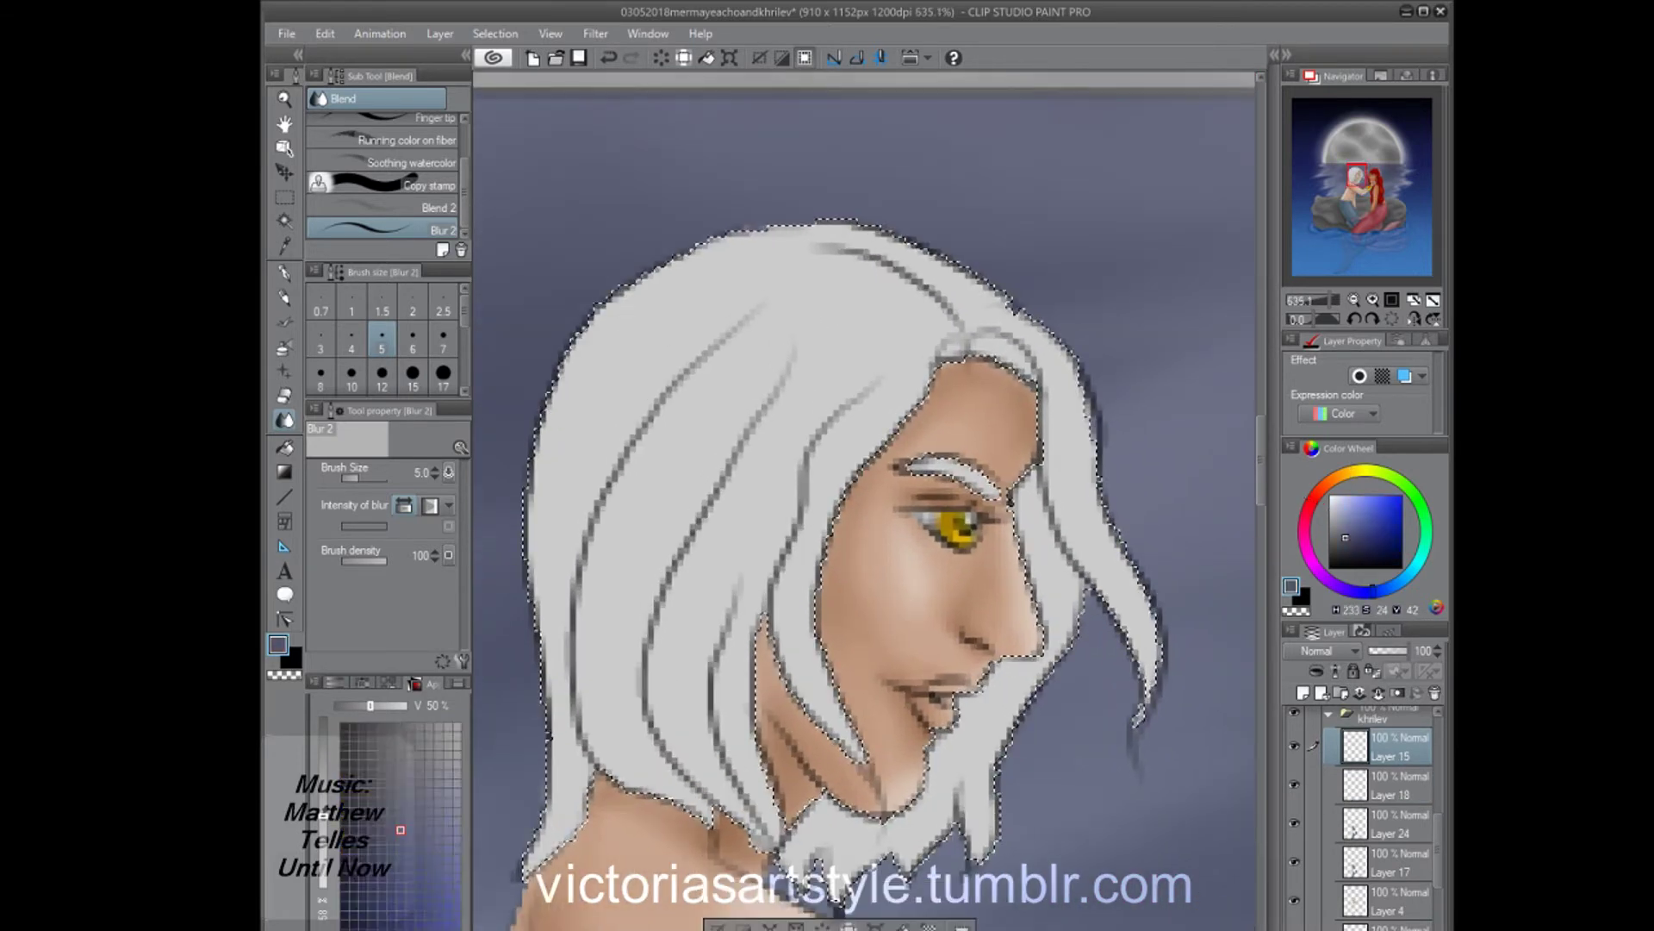
Draw grey shadows along the merman's hair strands, hairline and beard on Layer 15 with the Turnip pen at size 4.
alt+click(807, 353)
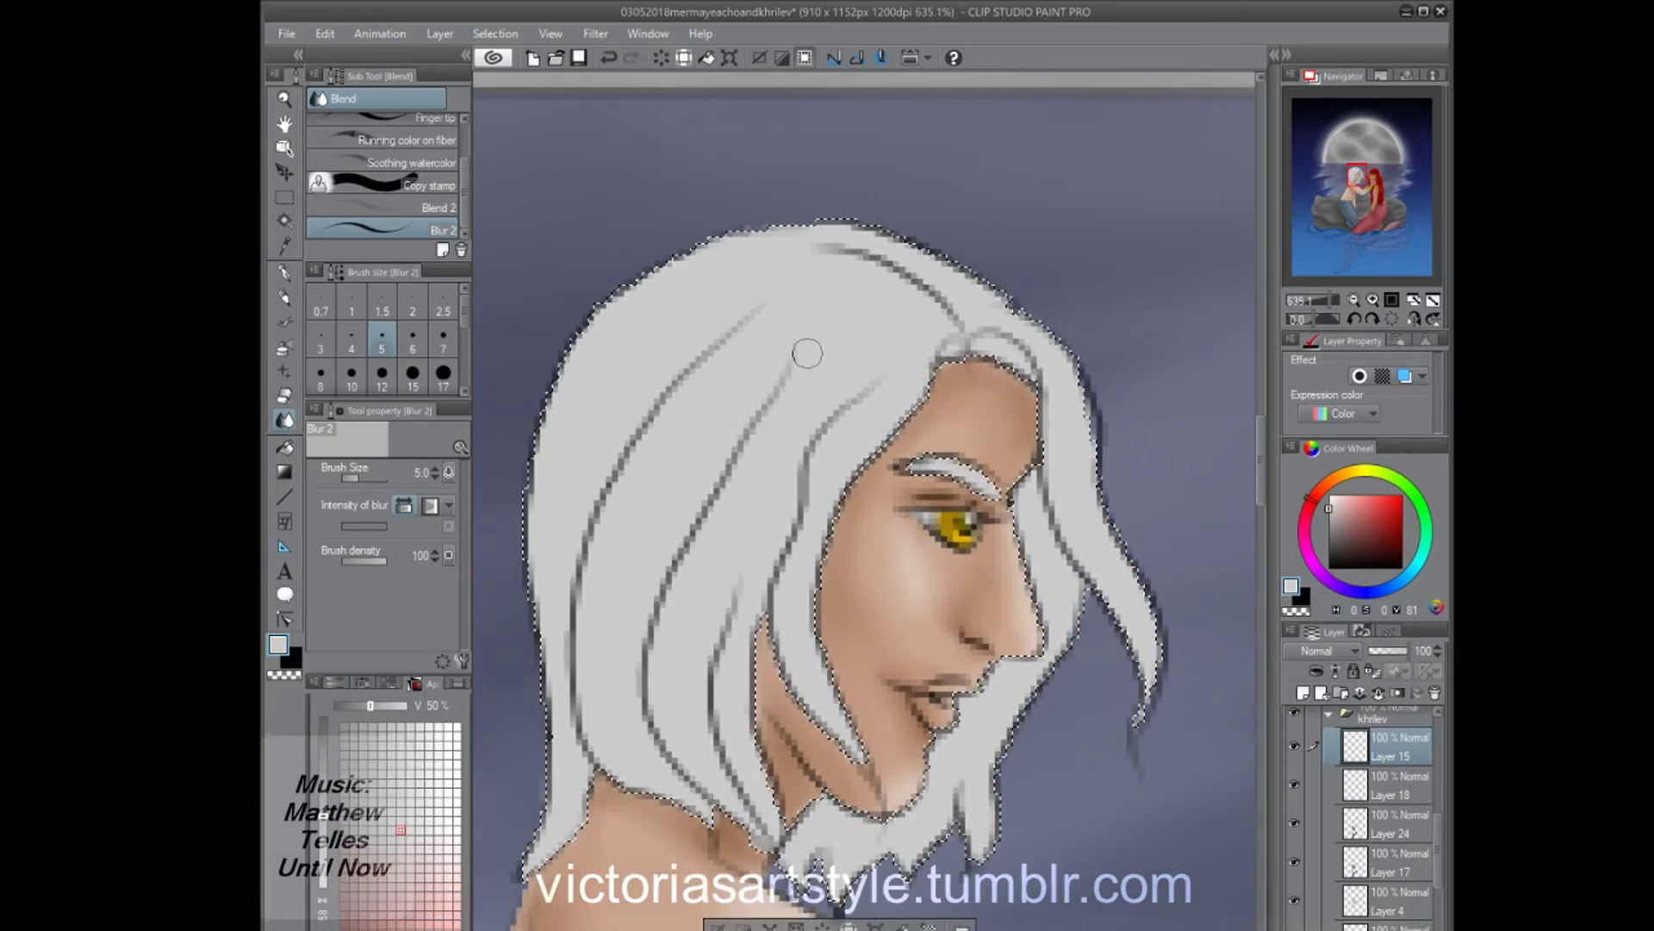
key(p)
alt+click(1026, 465)
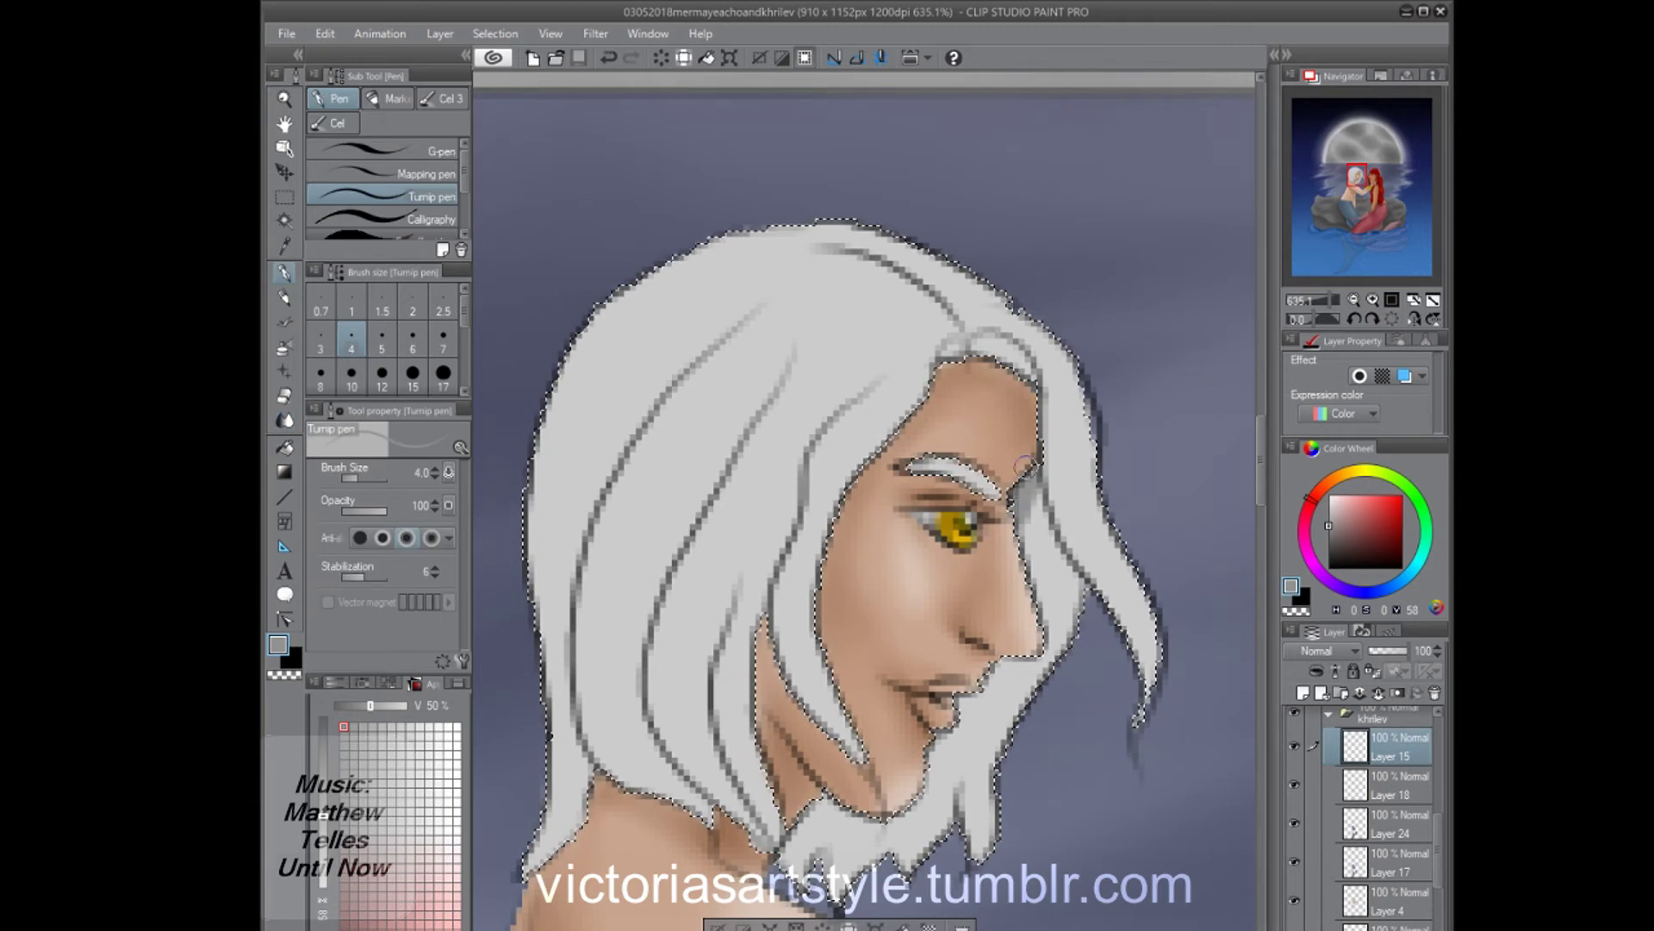
drag(931, 806, 965, 715)
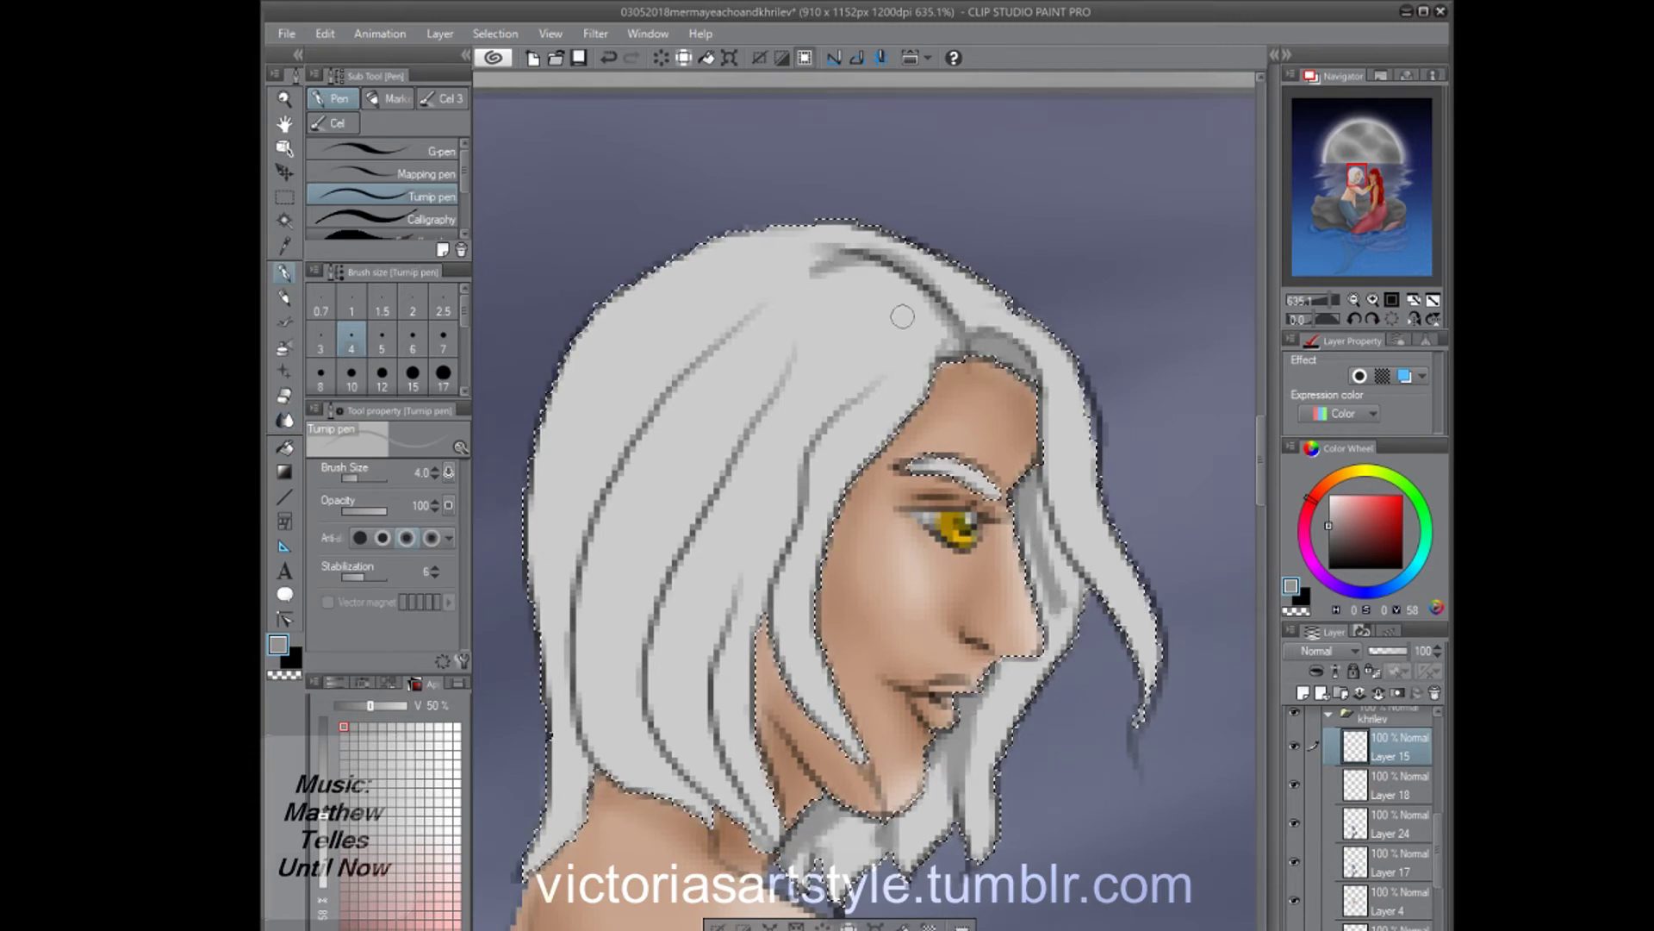
drag(853, 364, 788, 491)
drag(745, 551, 694, 763)
drag(823, 332, 637, 767)
mouse_move(754, 302)
mouse_down()
mouse_move(560, 689)
mouse_move(634, 465)
mouse_up()
drag(577, 719, 526, 879)
scroll(1076, 579, down, 2)
scroll(1076, 580, up, 1)
Add Layer 23 beneath Layer 15 and widen the merman's hair shadows with a lighter grey.
alt+click(1077, 580)
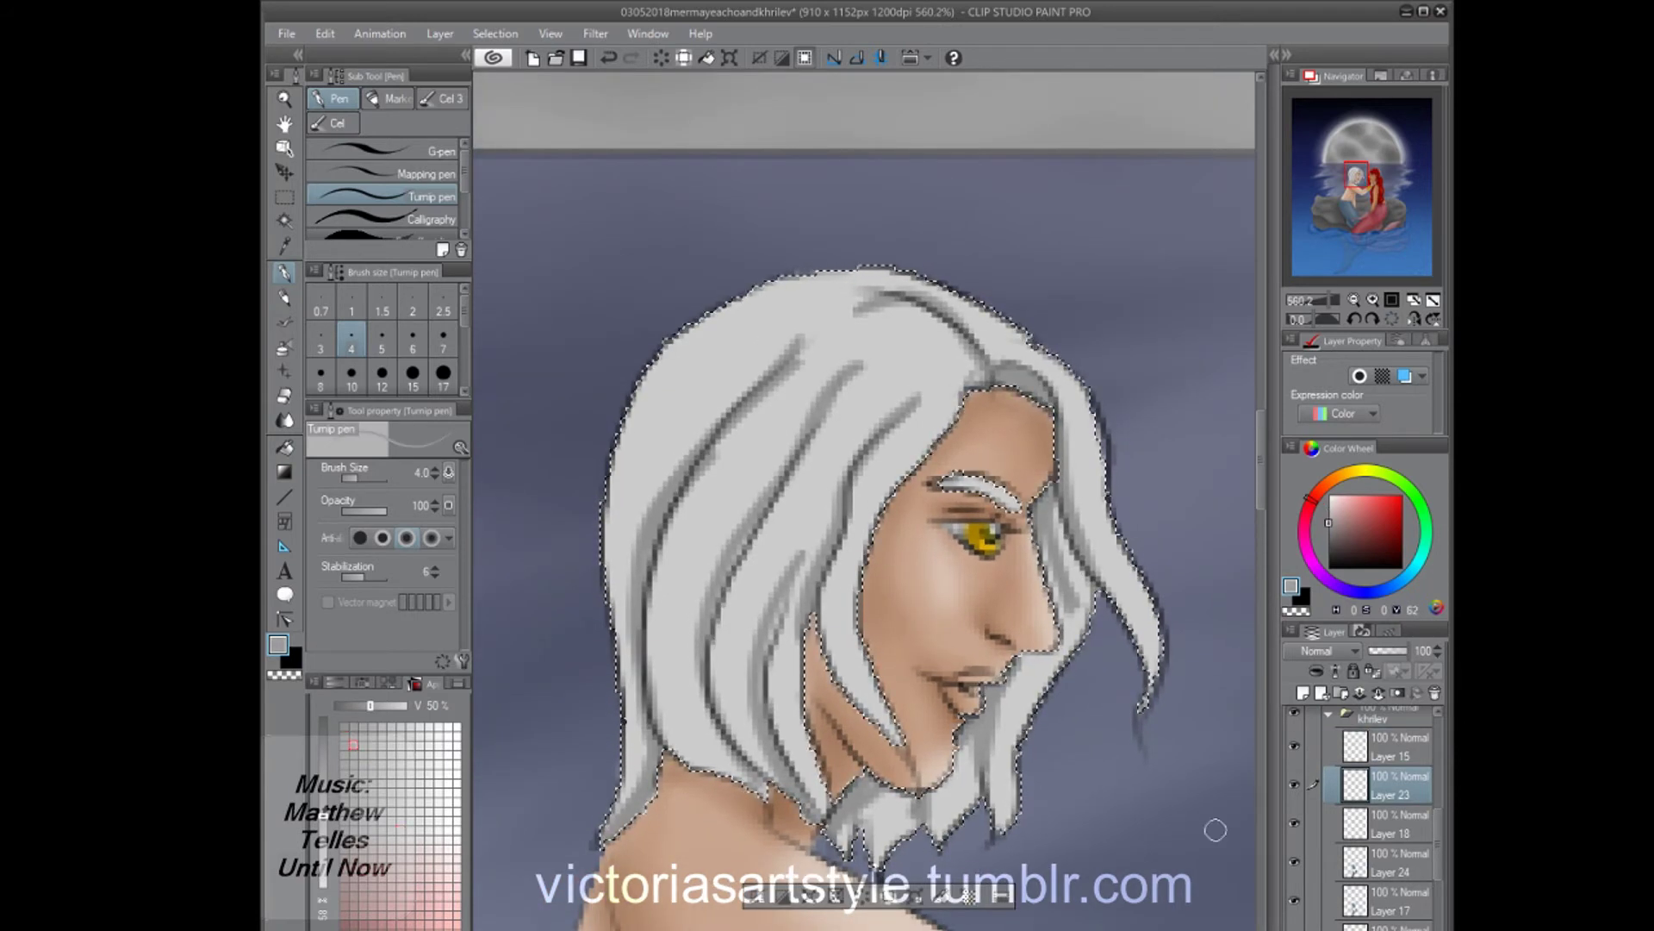
key(alt+Delete)
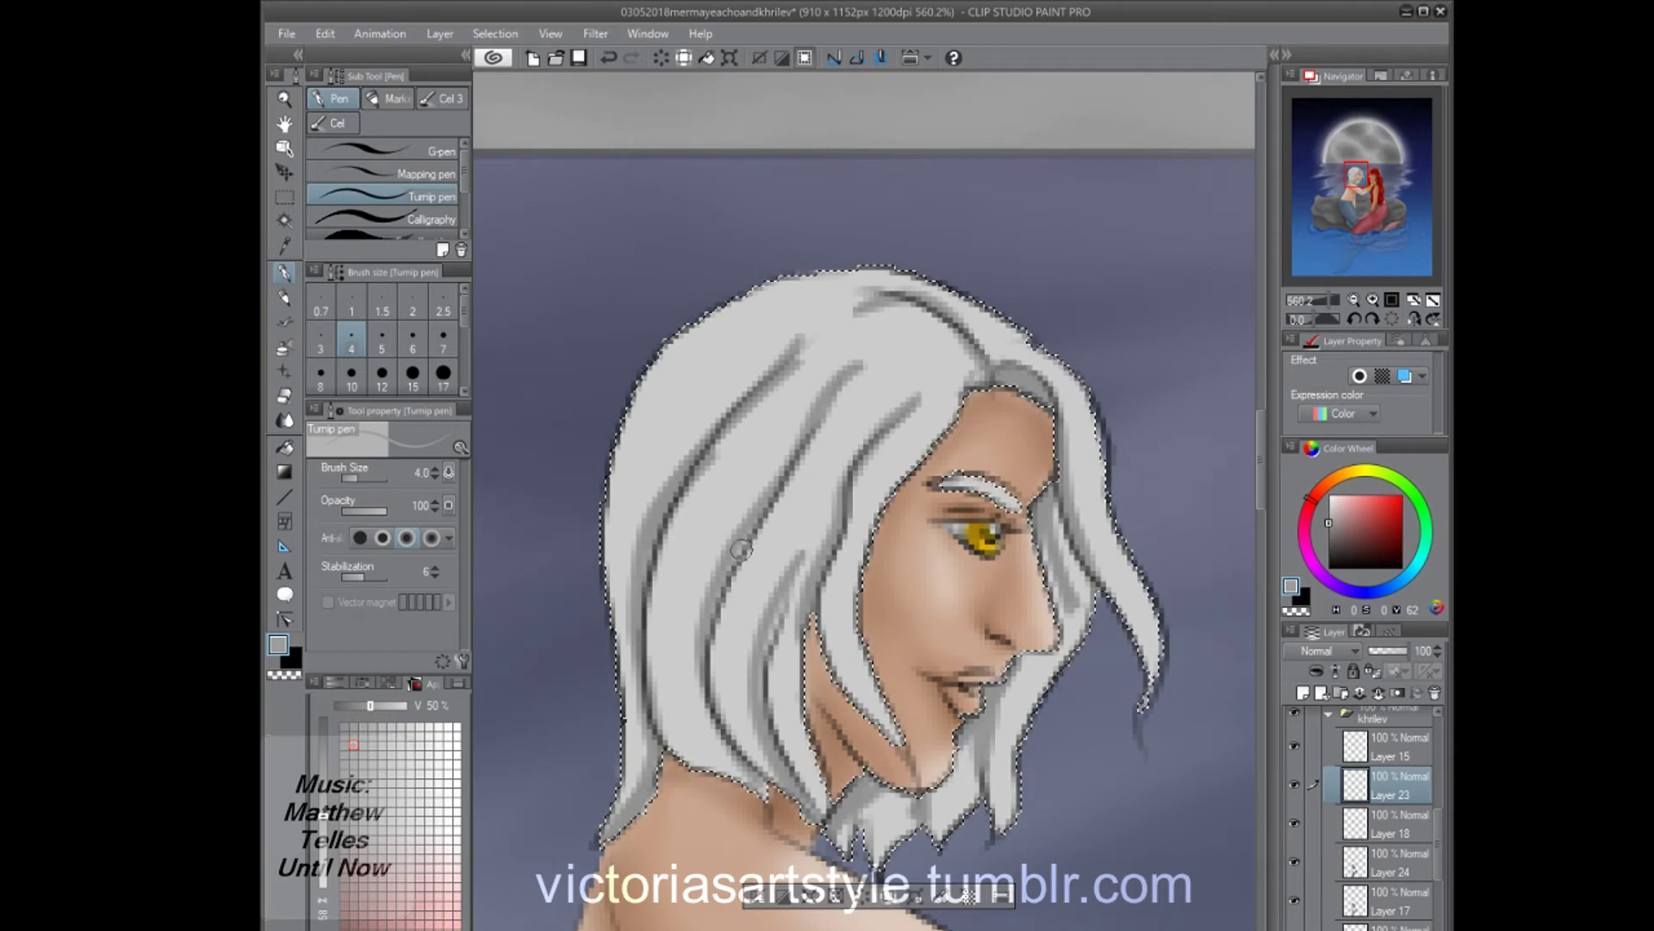
click(401, 830)
alt+click(1044, 541)
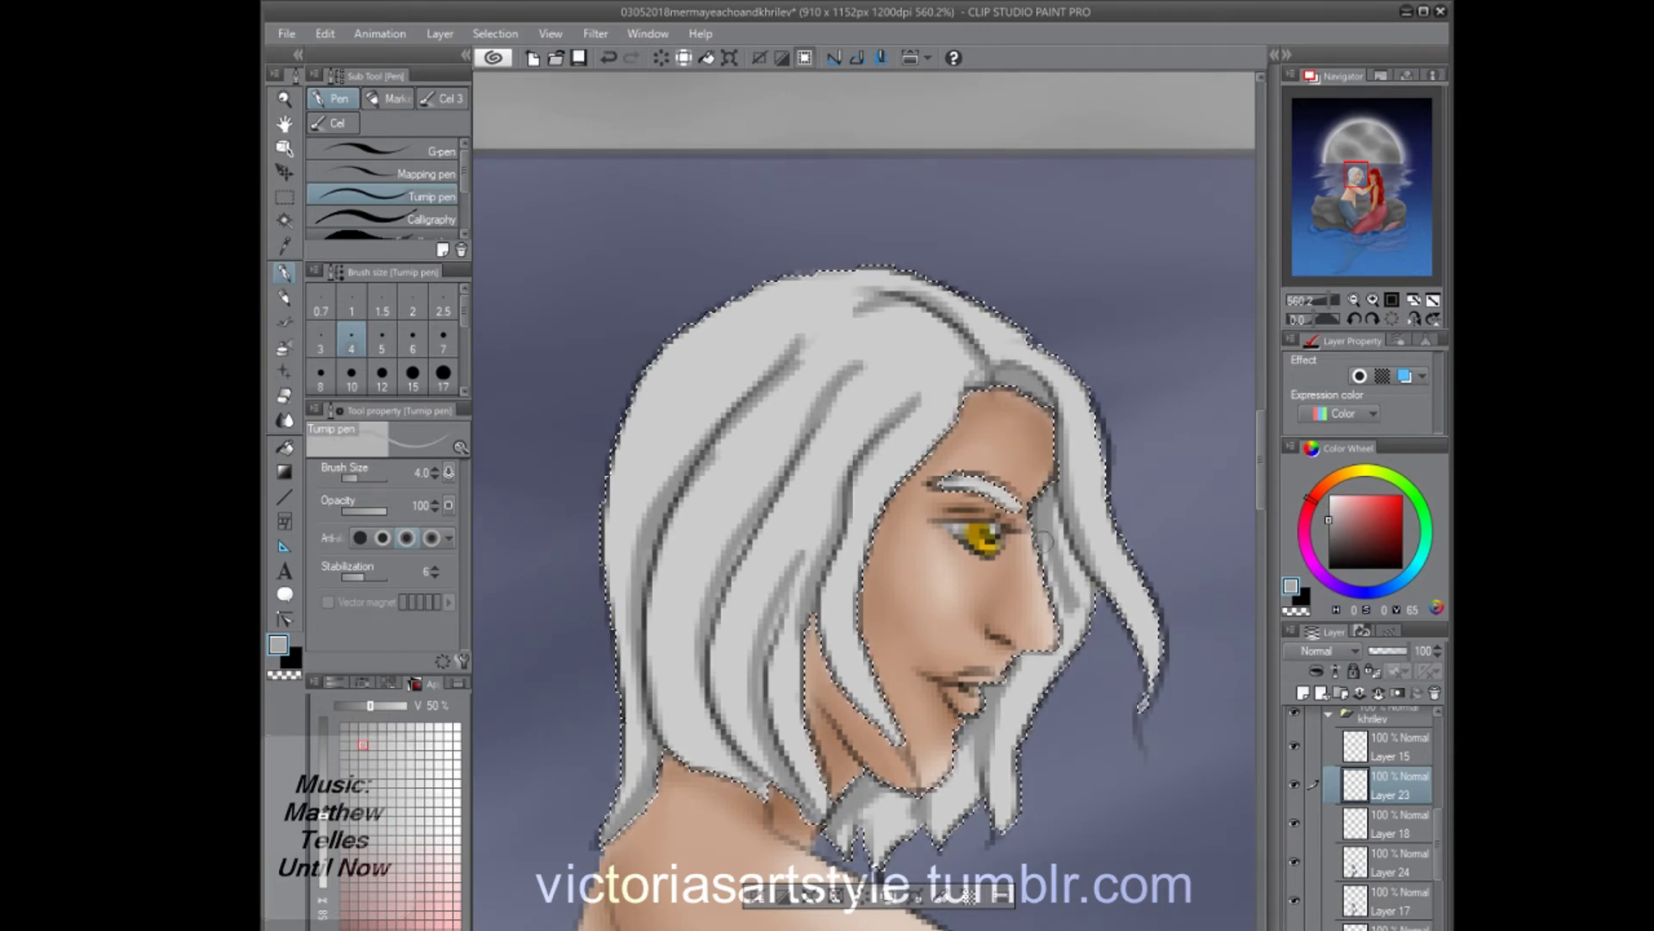
alt+click(635, 336)
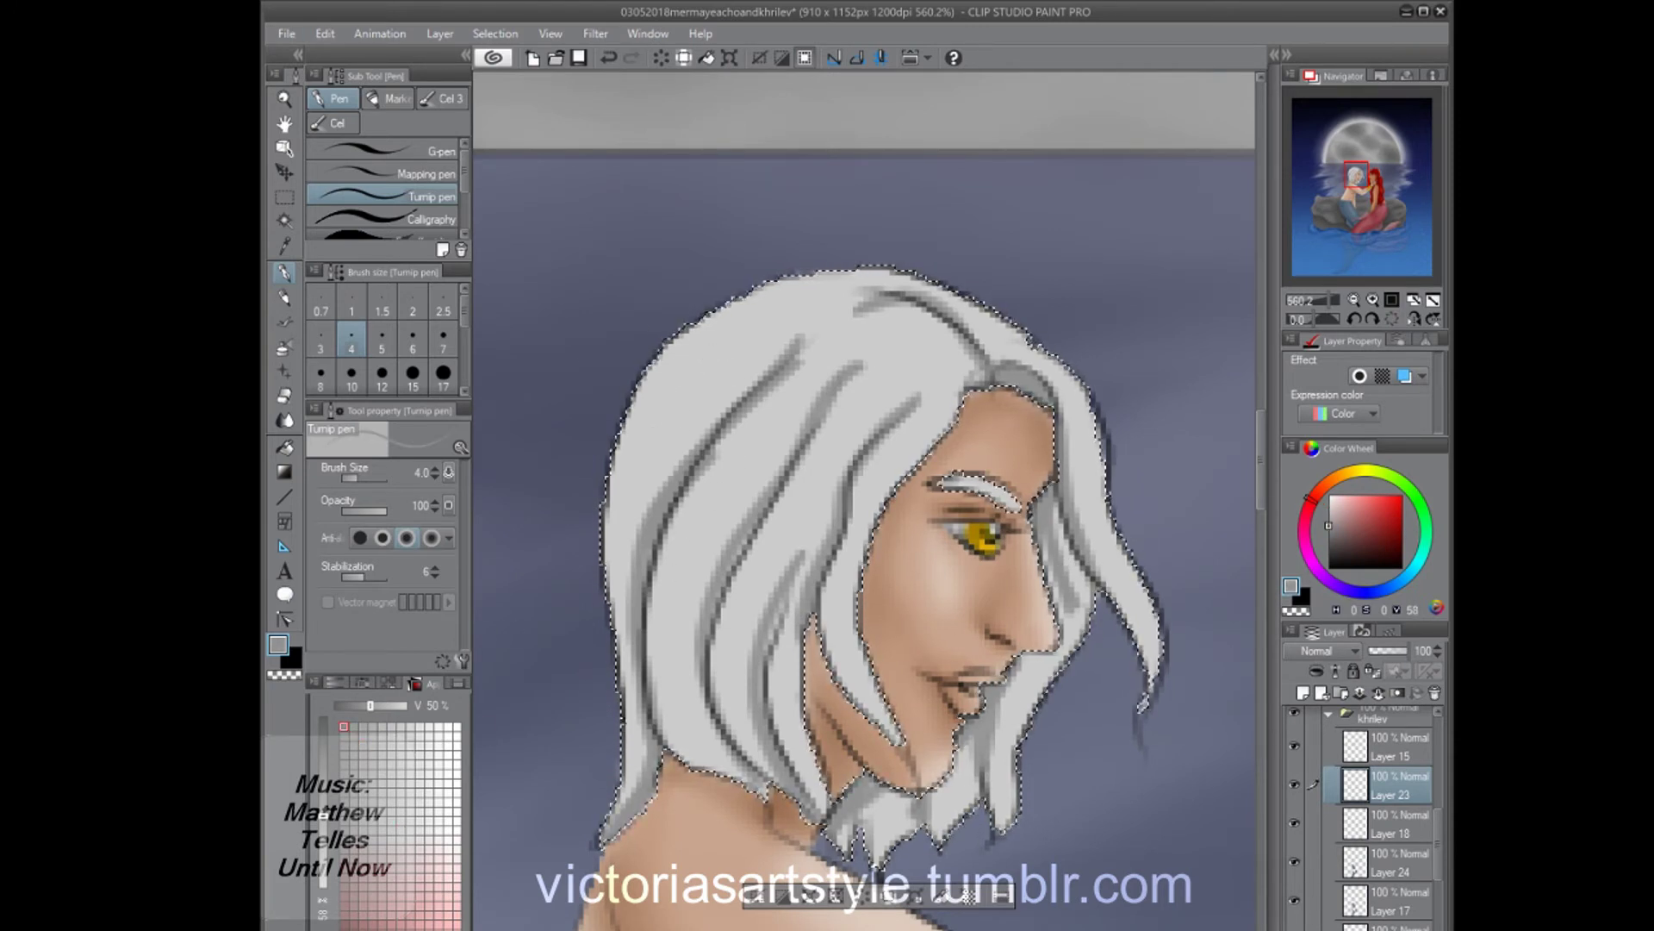